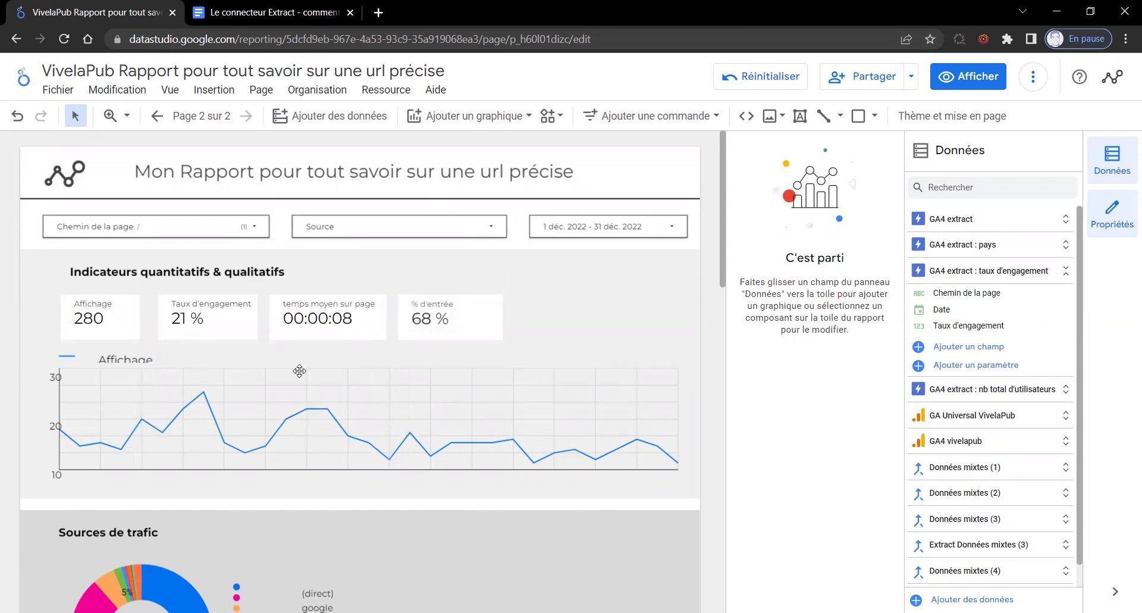
# - Select the Affichage time-series chart in the report, and save and extract the GA4 extract data source
pyautogui.click(344, 395)
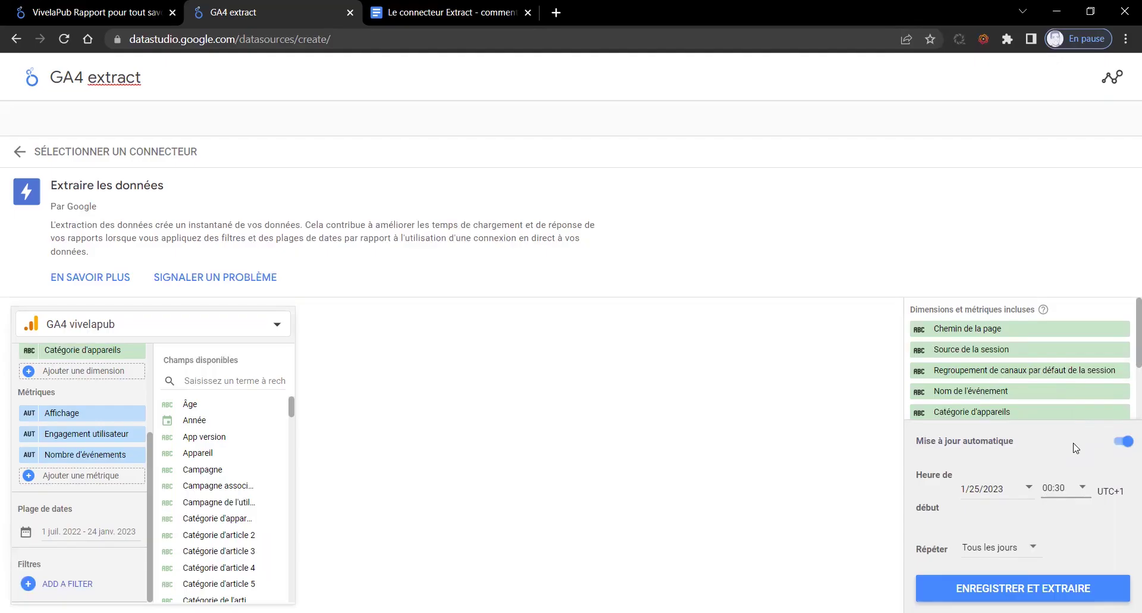
pyautogui.click(1064, 589)
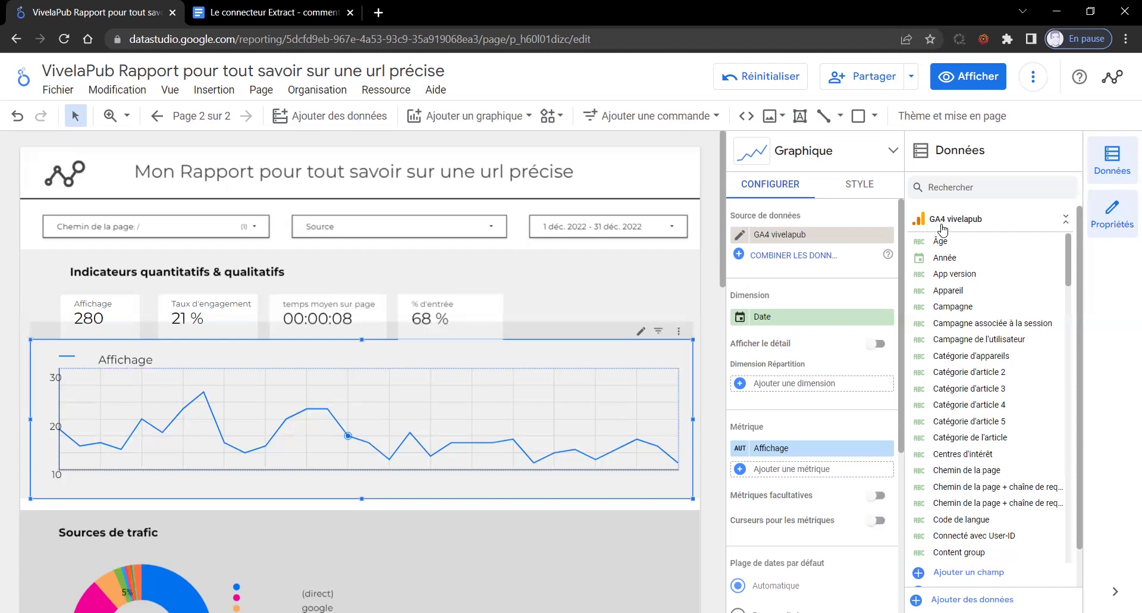
# - Add Catégorie d'appareils as a dimension of the GA4 extract data source
pyautogui.write('gori')
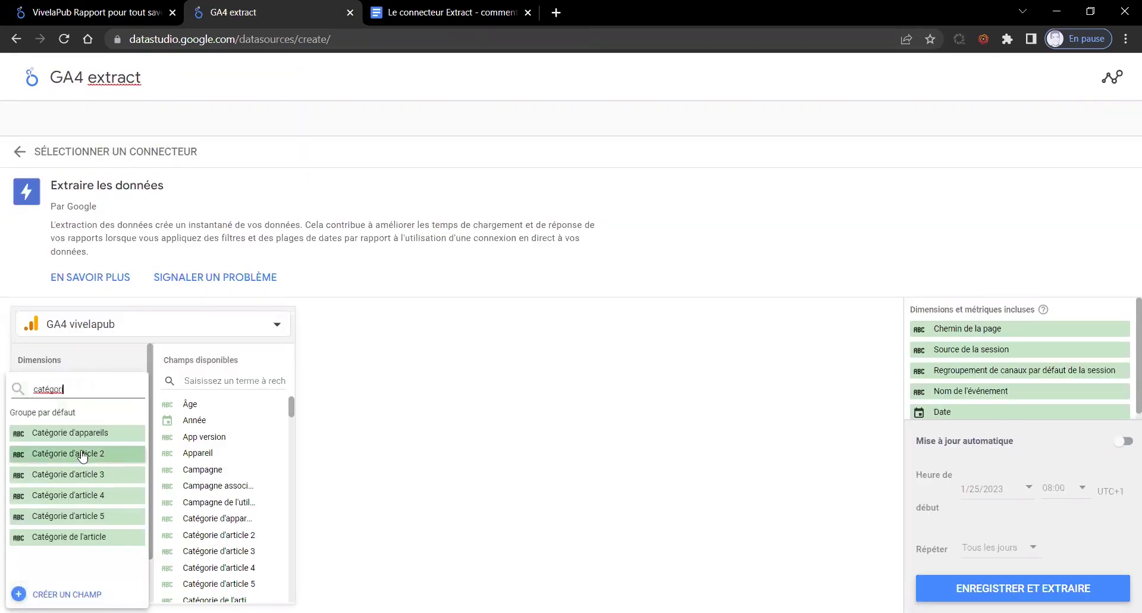
pyautogui.click(84, 434)
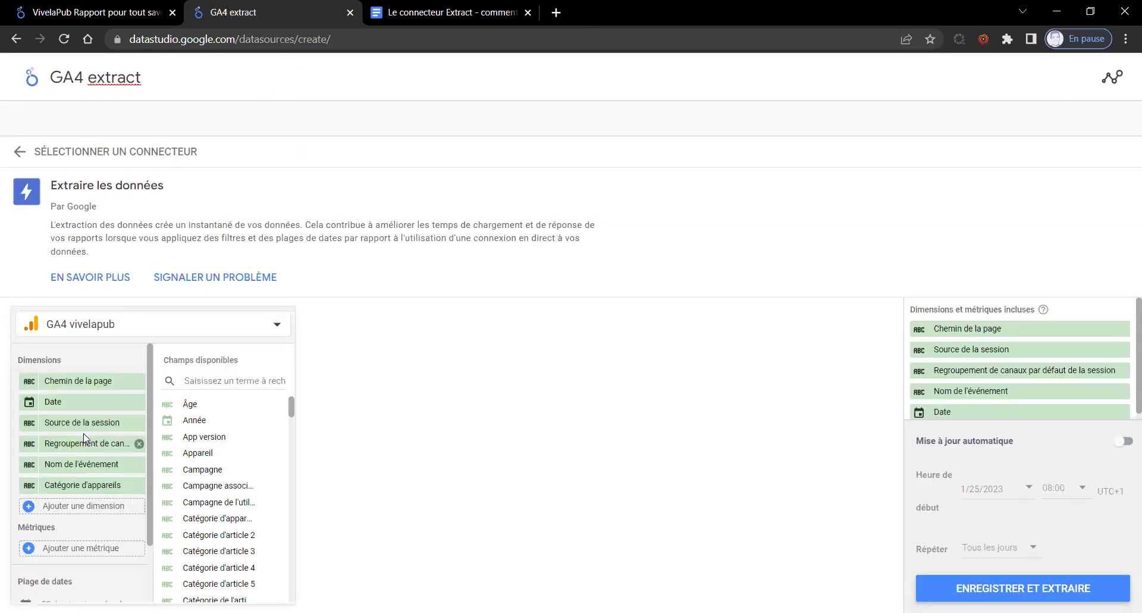
# - Add Affichage as a metric of the GA4 extract, then search the available metrics for "engagement"
pyautogui.scroll(-2, 59, 497)
pyautogui.click(77, 475)
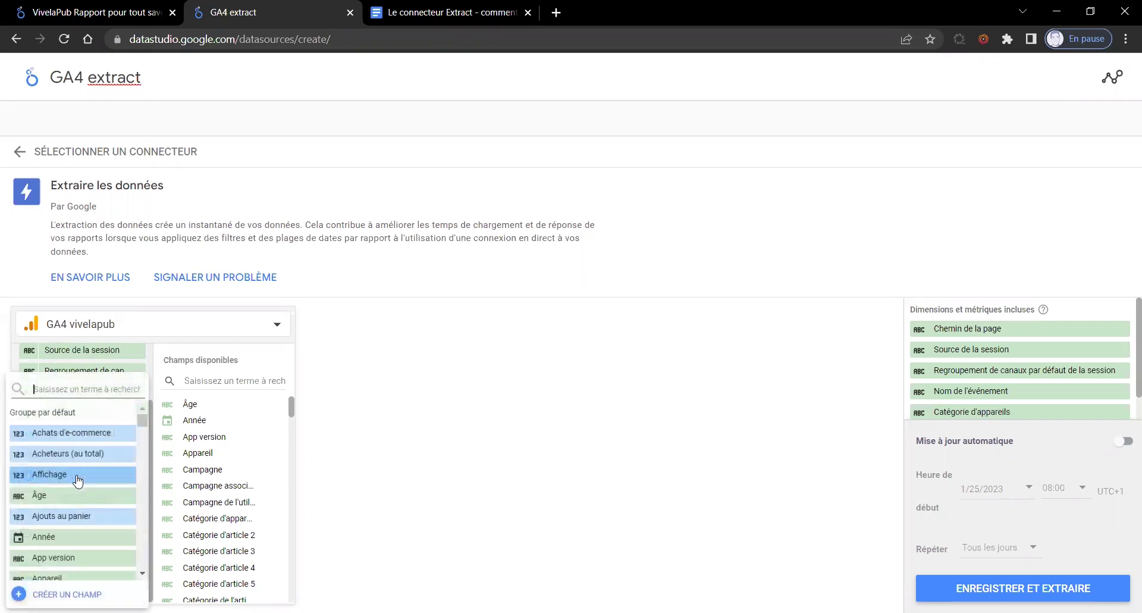
pyautogui.write('afficha')
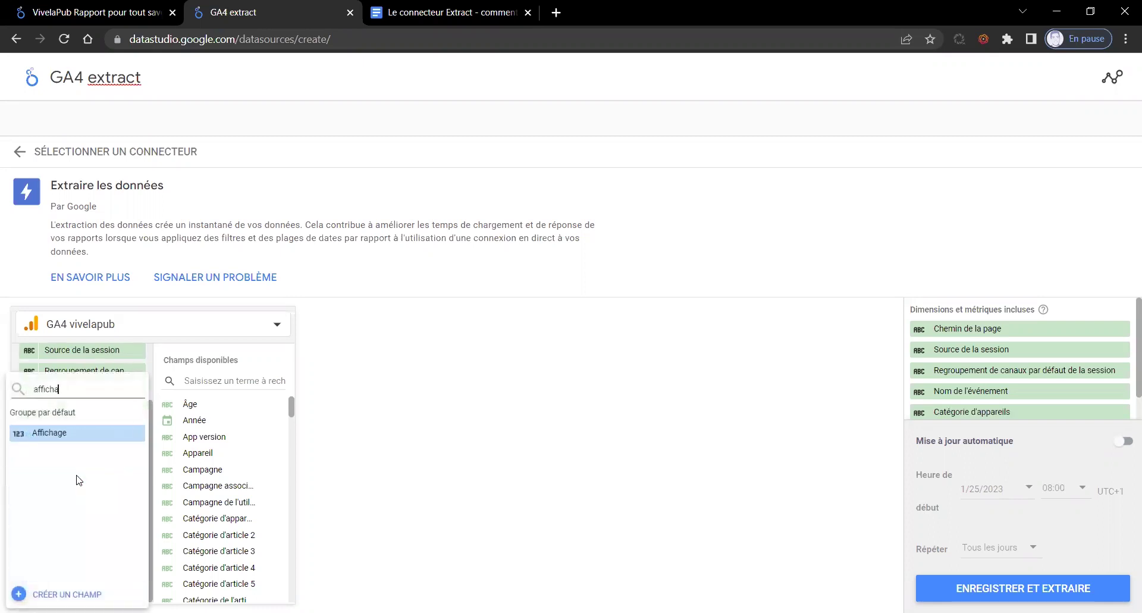
pyautogui.click(73, 433)
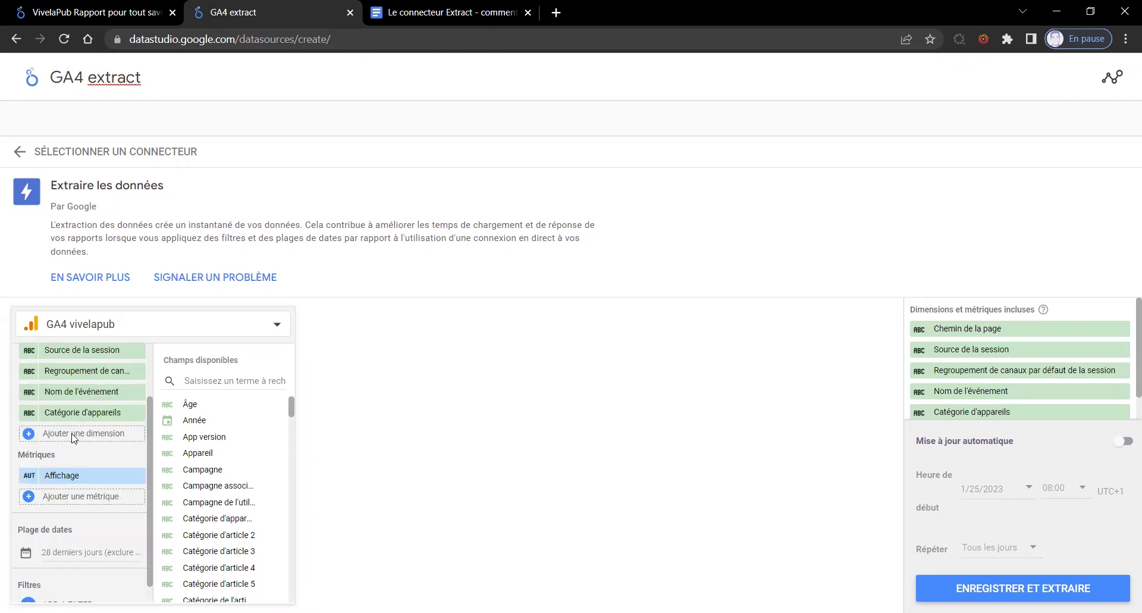
pyautogui.click(86, 500)
pyautogui.write('engagement')
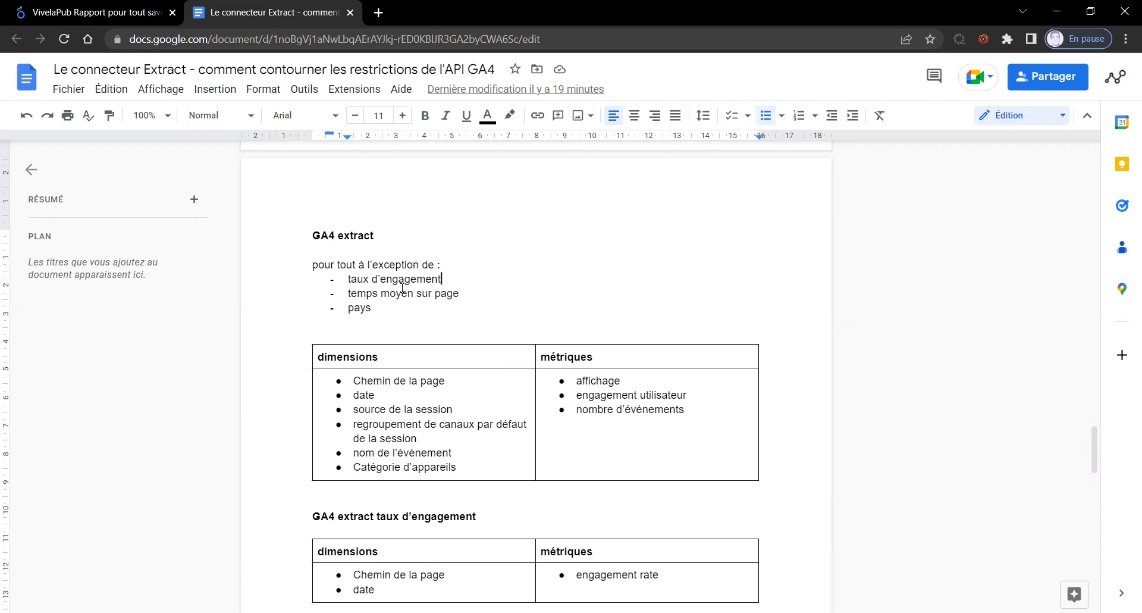
# - Examine the dimensions and metrics planned for each GA4 extract in the Google Docs document, comparing with the report, and return to the report
pyautogui.moveTo(376, 235); pyautogui.dragTo(316, 233)
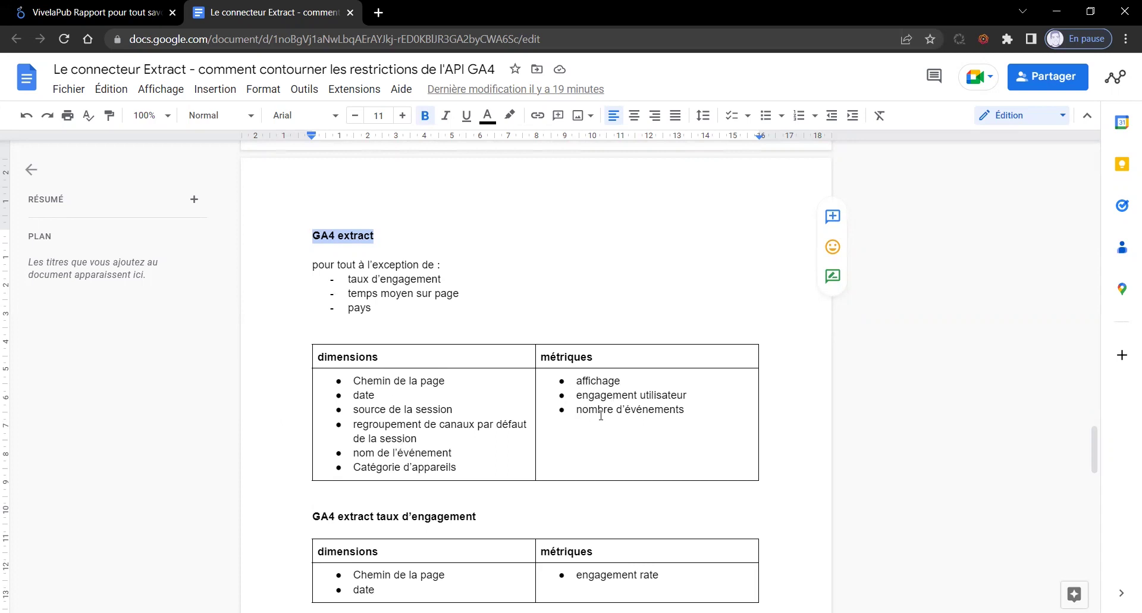
pyautogui.scroll(-2, 601, 415)
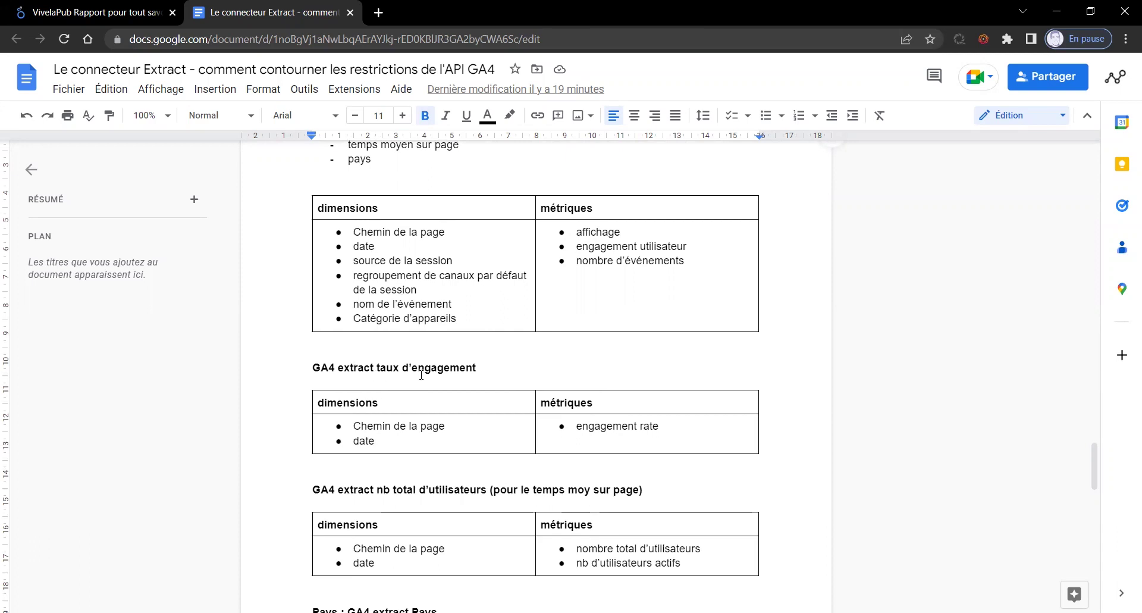
pyautogui.press('Down')
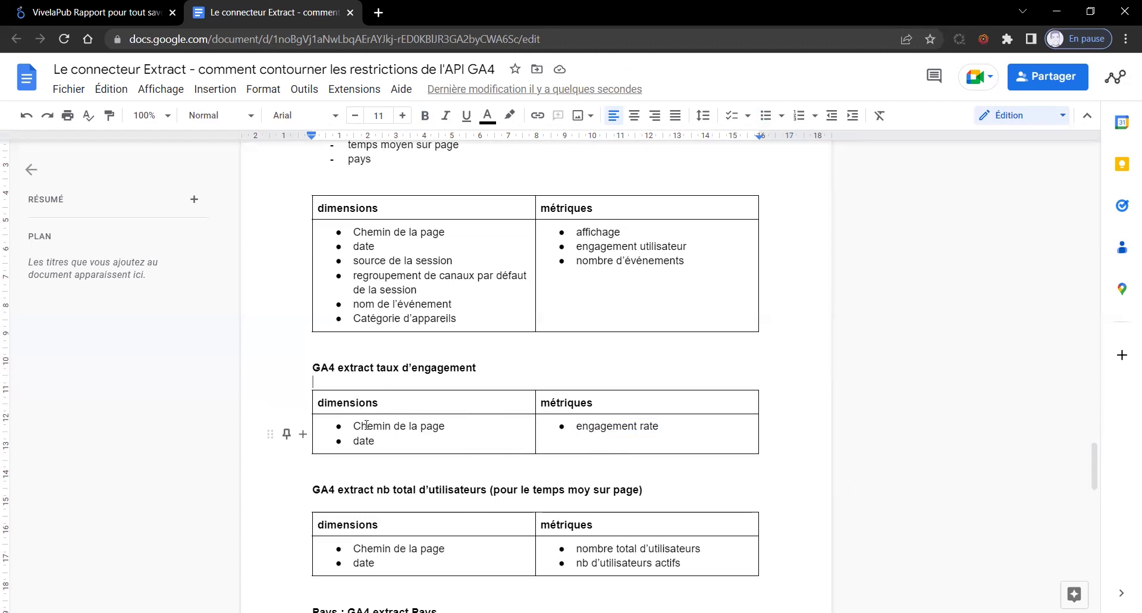
pyautogui.hotkey('ctrl', 'shift', 'Tab')
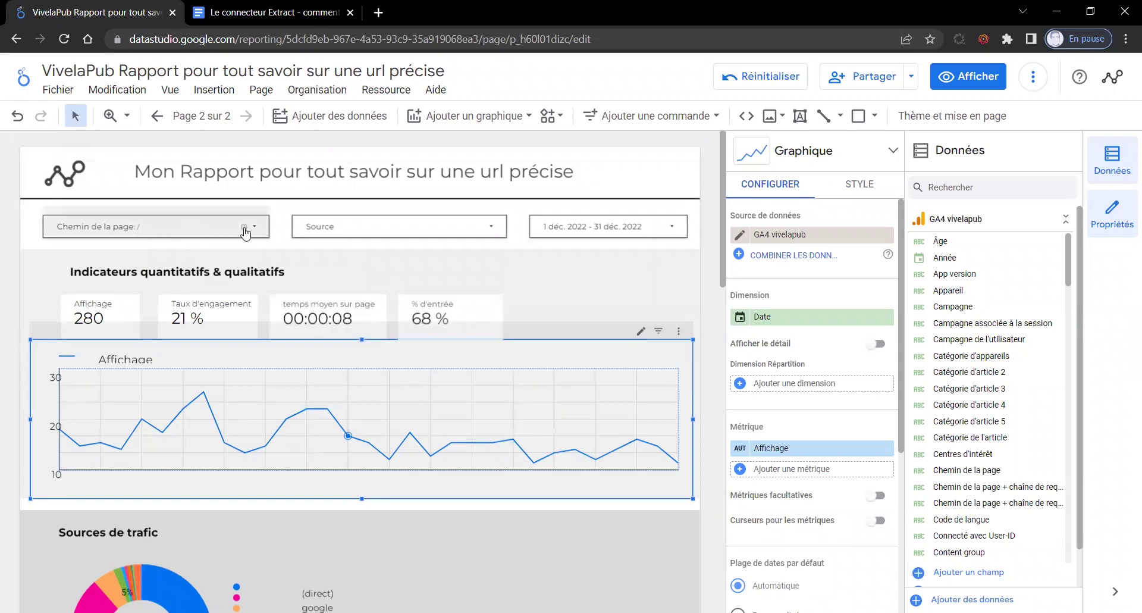
pyautogui.hotkey('ctrl', 'Tab')
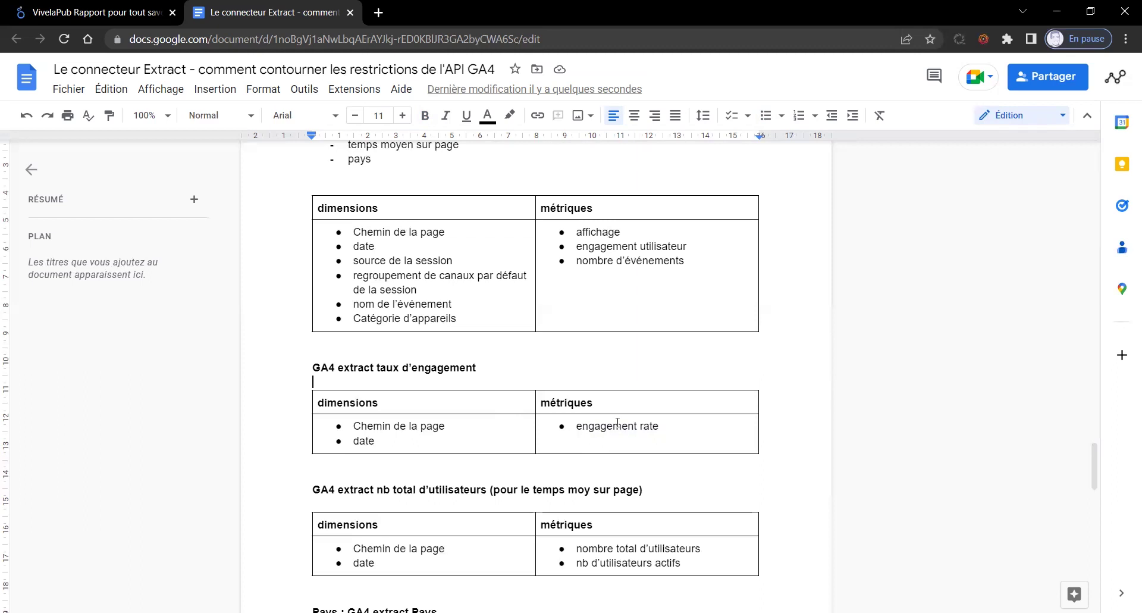
pyautogui.scroll(-3, 618, 422)
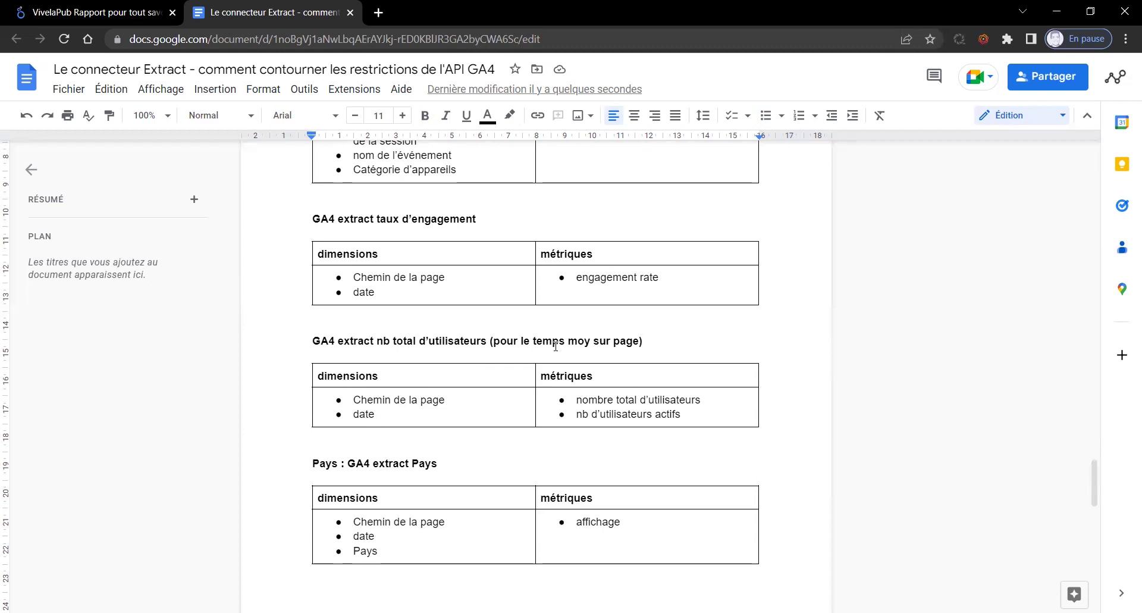
pyautogui.scroll(-3, 519, 362)
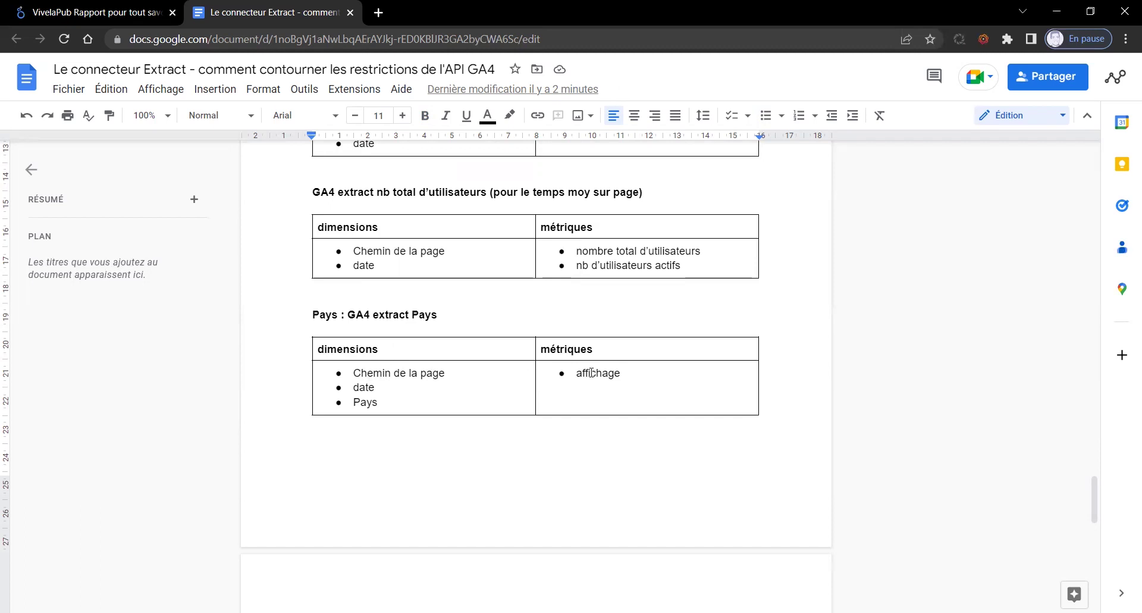
pyautogui.hotkey('ctrl', 'Tab')
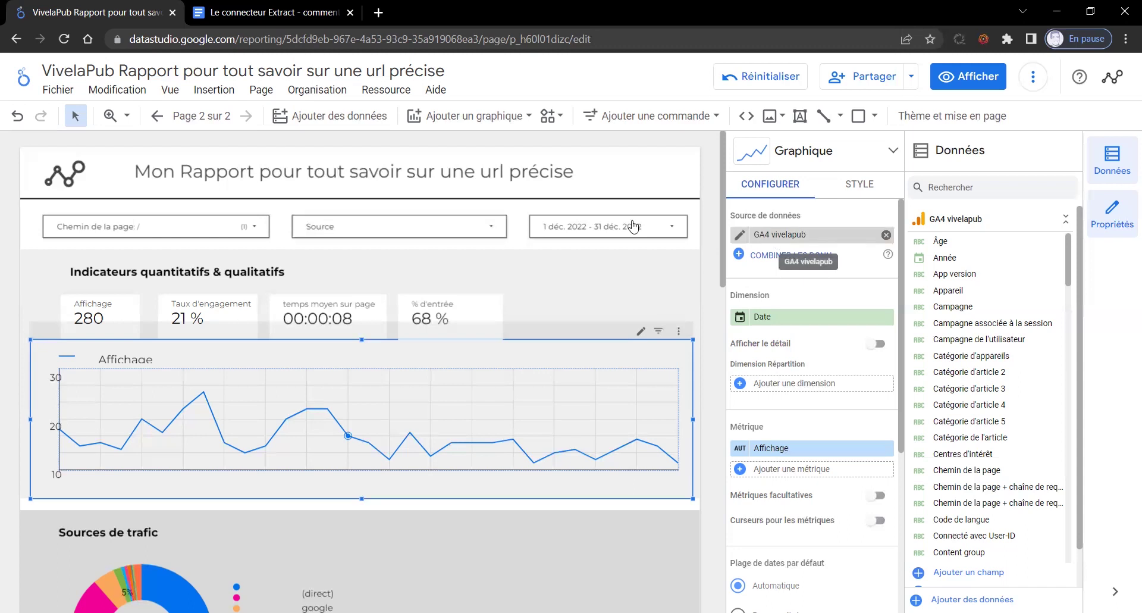
# - Create a new data source from the Looker Studio home page with the Extraire les données connector
pyautogui.click(19, 76)
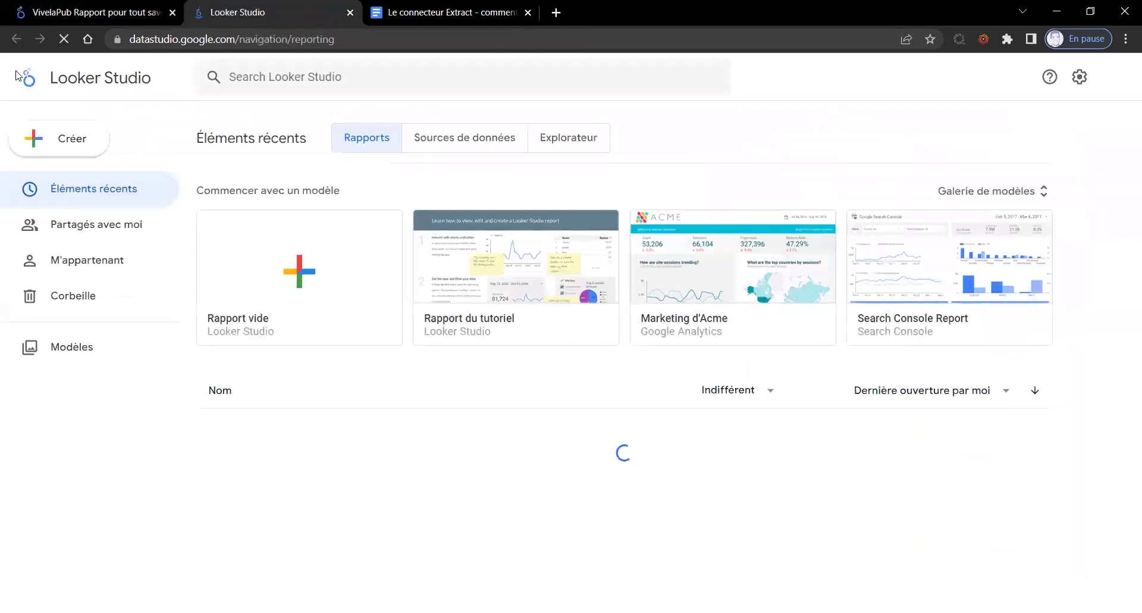
pyautogui.click(72, 132)
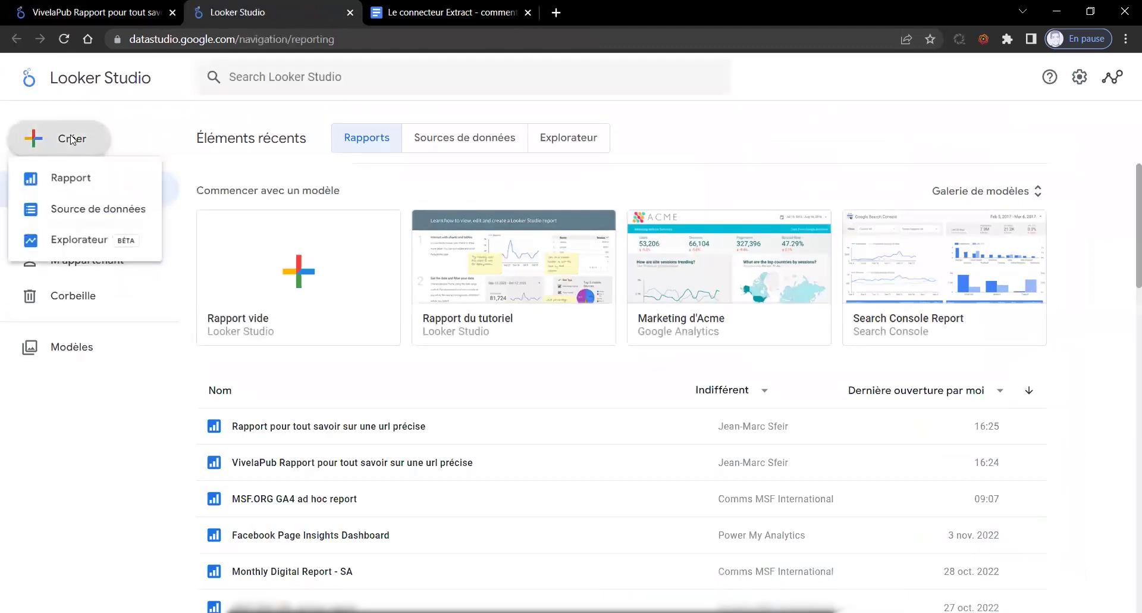
pyautogui.click(98, 213)
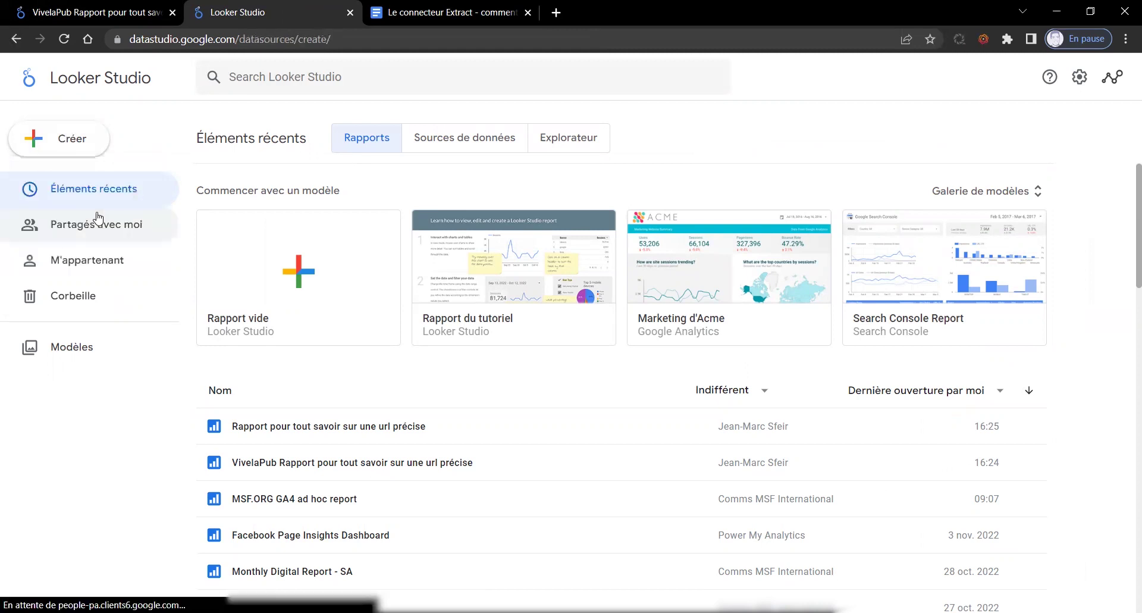
pyautogui.scroll(-1, 141, 278)
pyautogui.scroll(-5, 141, 278)
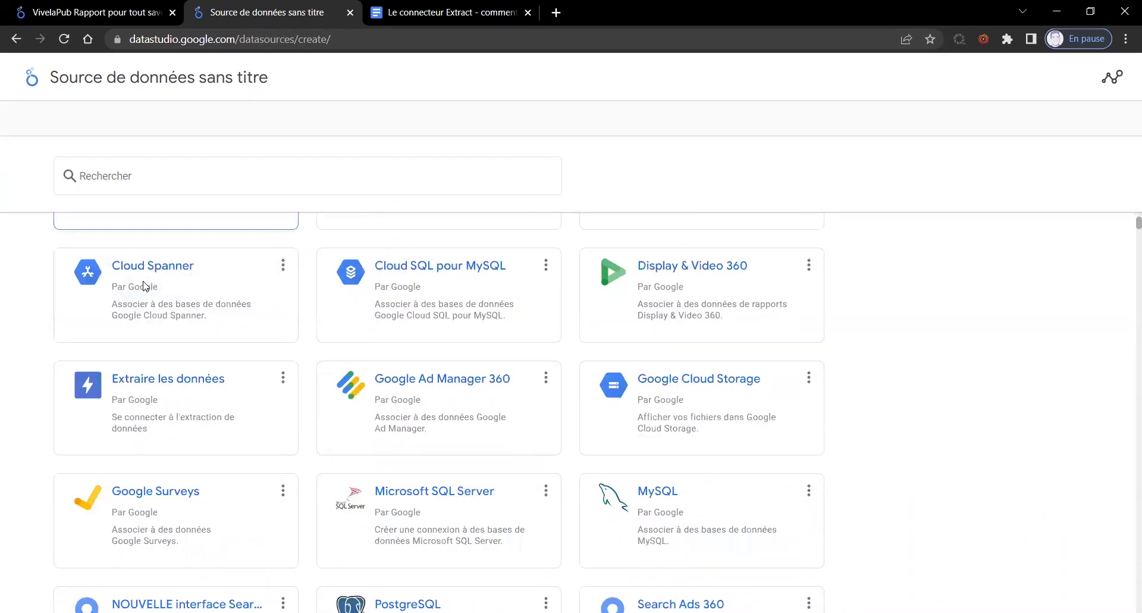
pyautogui.click(220, 382)
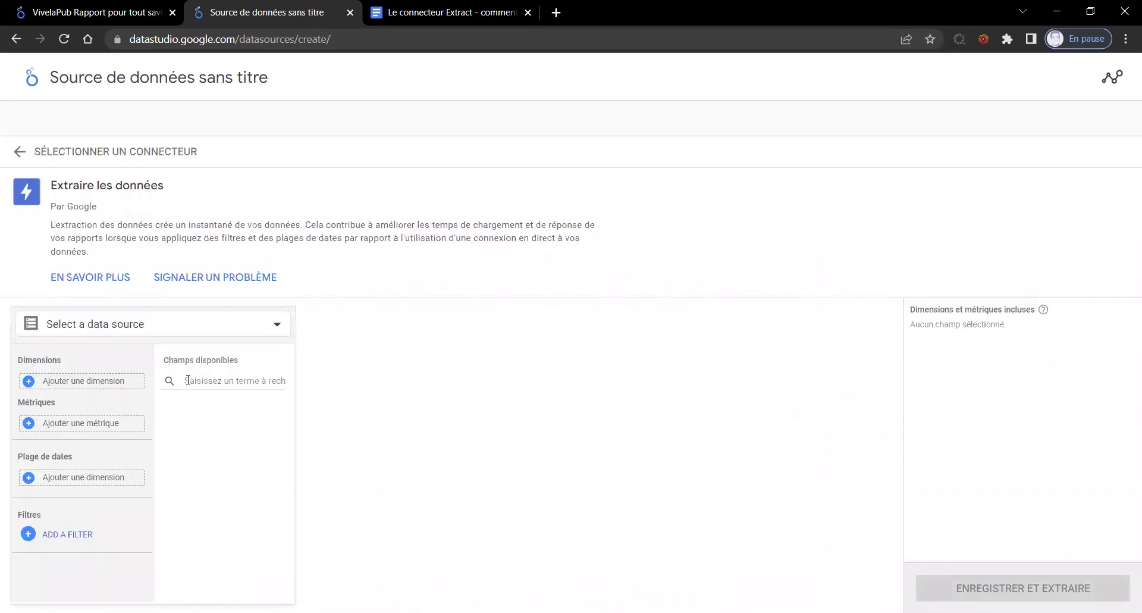
# - Choose GA4 vivelapub as the data source to extract from
pyautogui.click(184, 328)
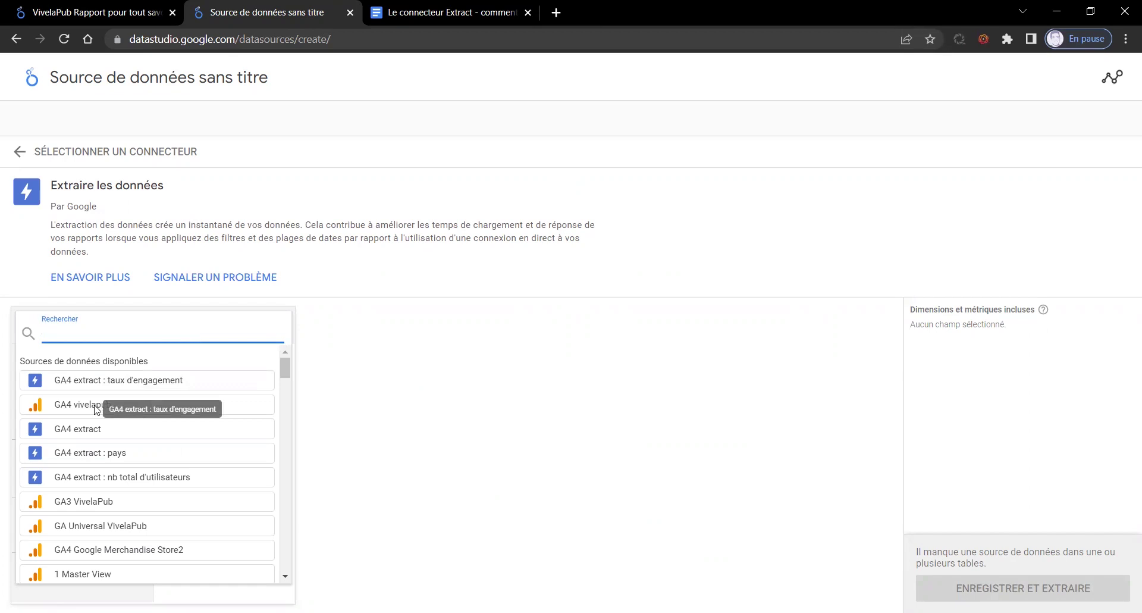
pyautogui.hotkey('ctrl', 'pageup')
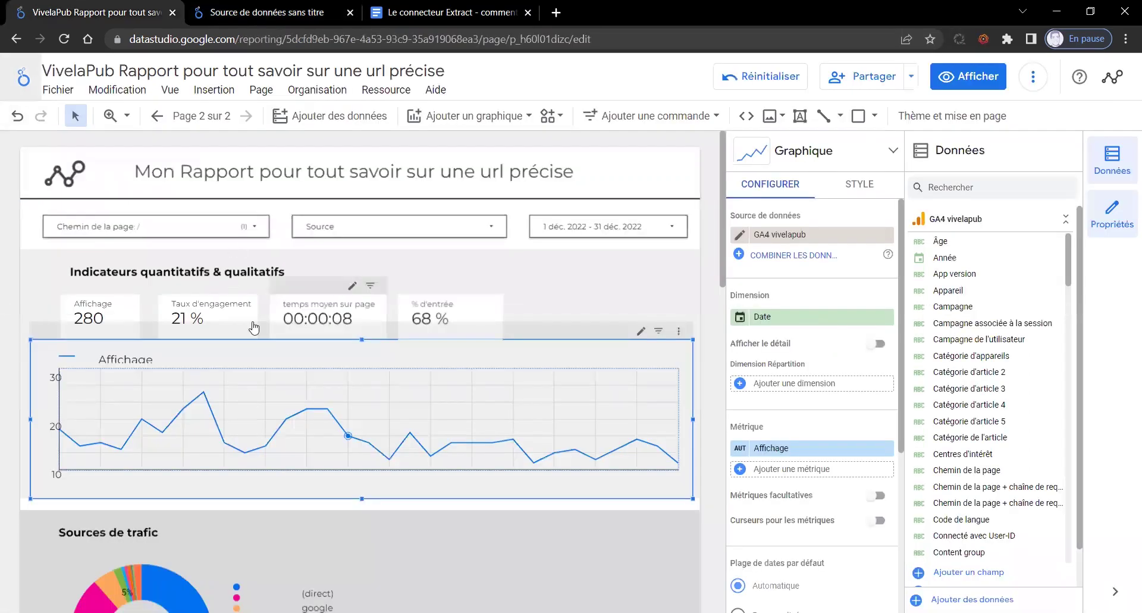
pyautogui.hotkey('ctrl', 'pagedown')
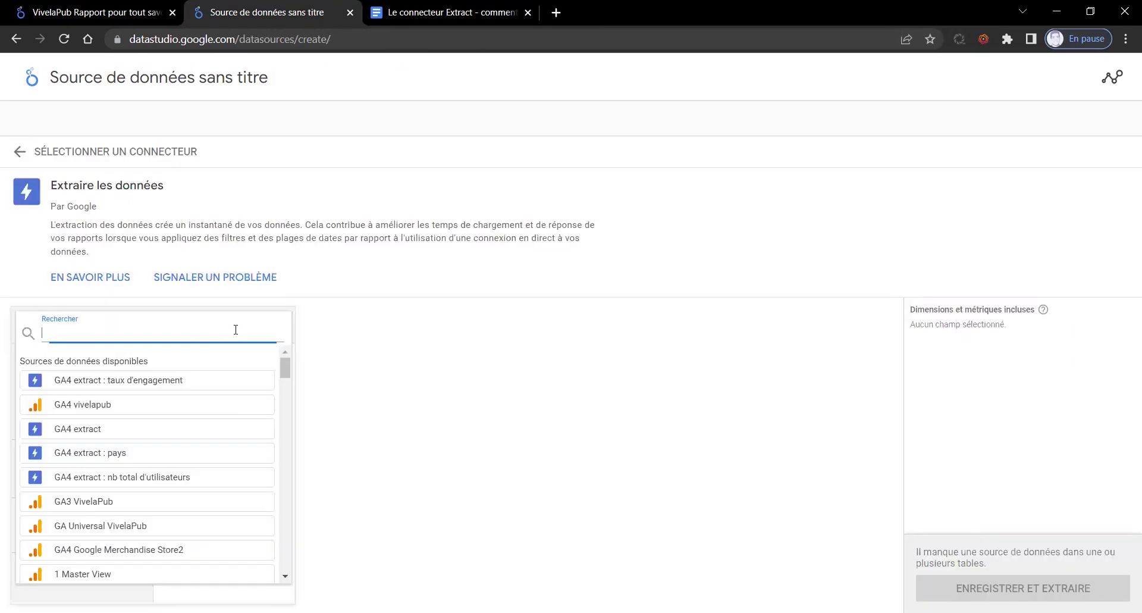
pyautogui.click(81, 408)
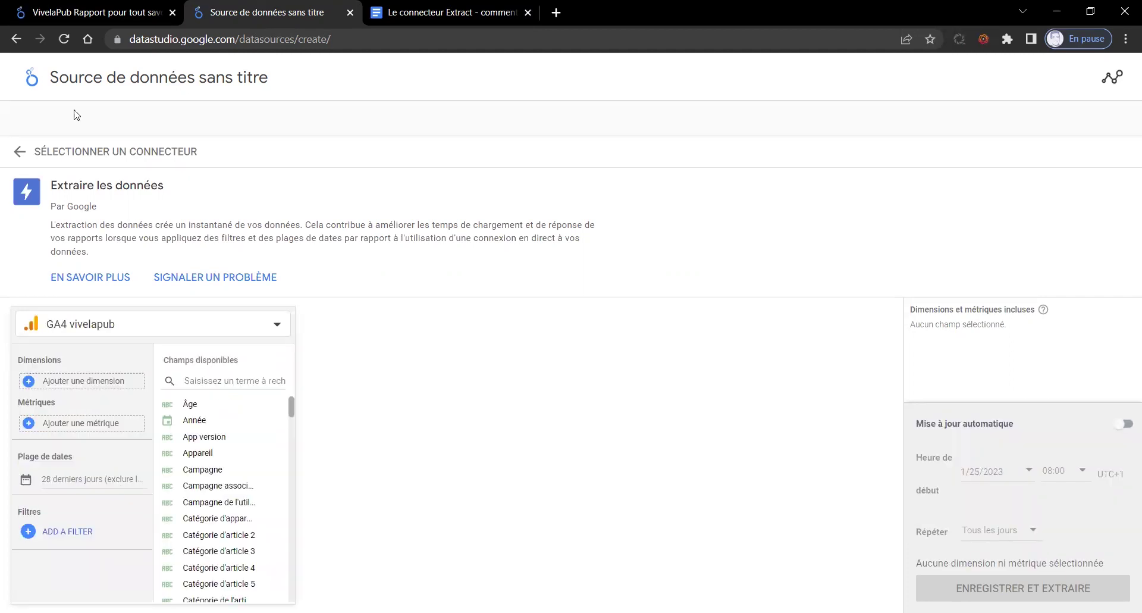
# - Rename the untitled data source as GA4 extract
pyautogui.doubleClick(111, 76)
pyautogui.tripleClick(110, 75)
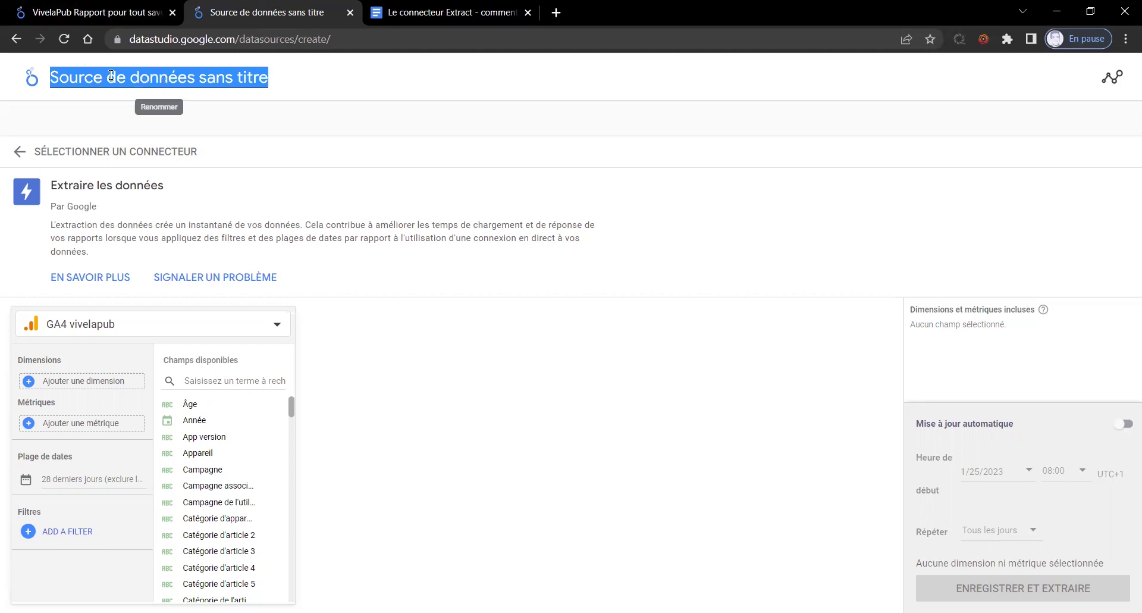
pyautogui.write('GA4')
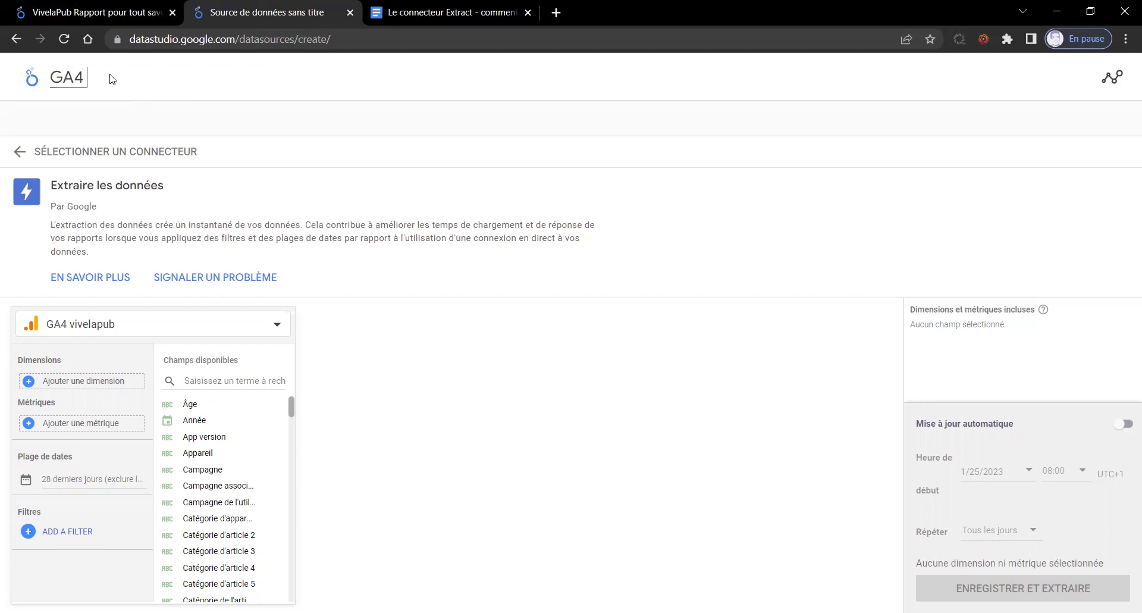
pyautogui.write(' extract')
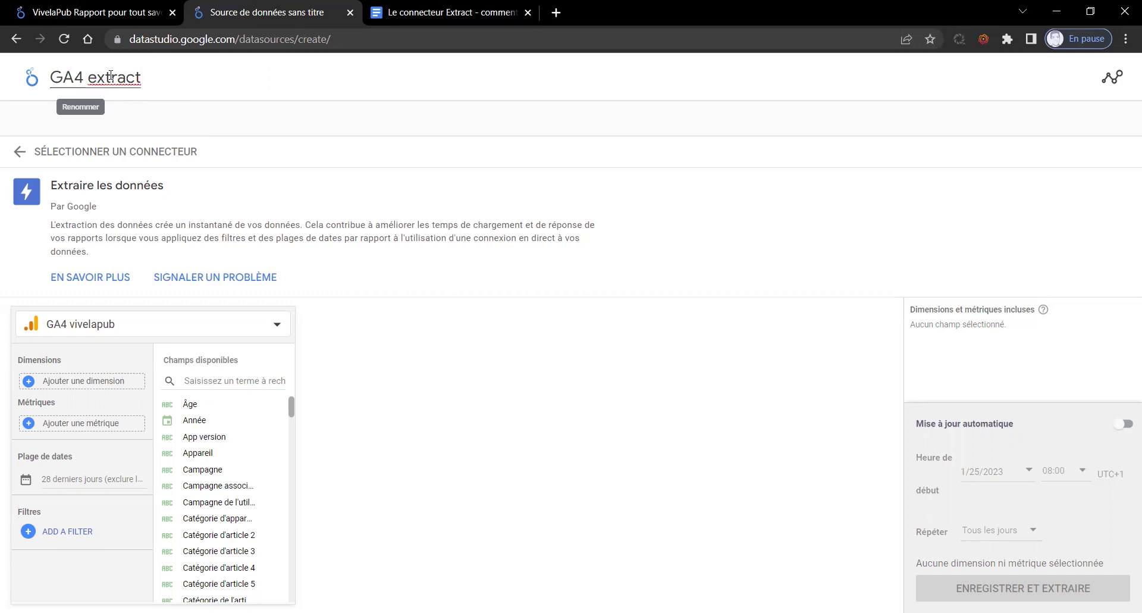
# - Switch to the Google Docs document, review the dimensions and metrics listed under GA4 extract, and return to the data source
pyautogui.hotkey('ctrl', 'Tab')
pyautogui.scroll(8, 317, 348)
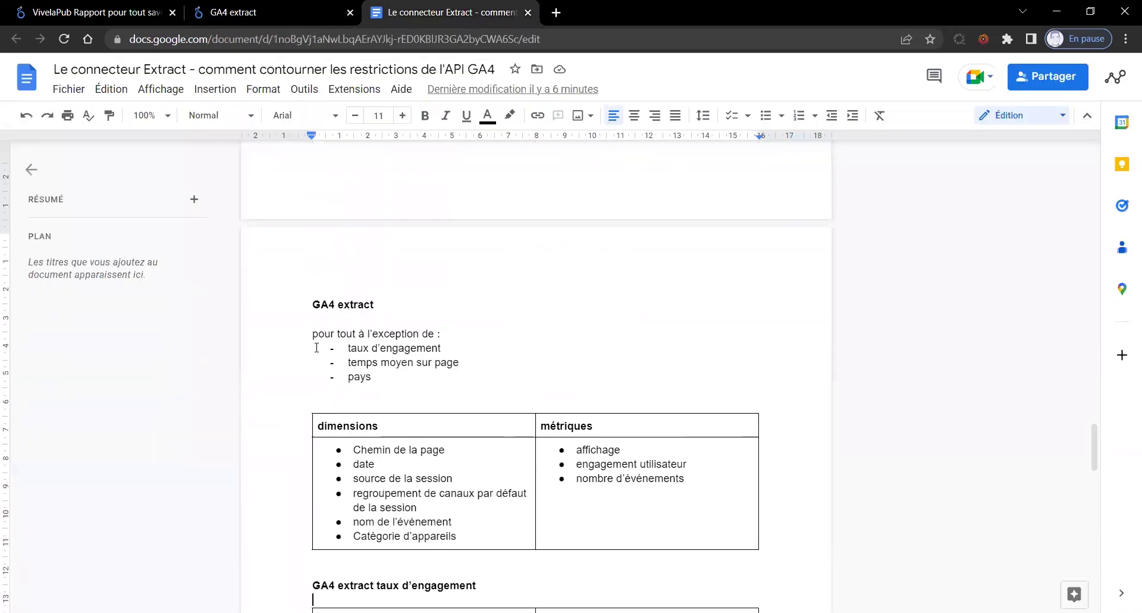
pyautogui.scroll(-2, 316, 347)
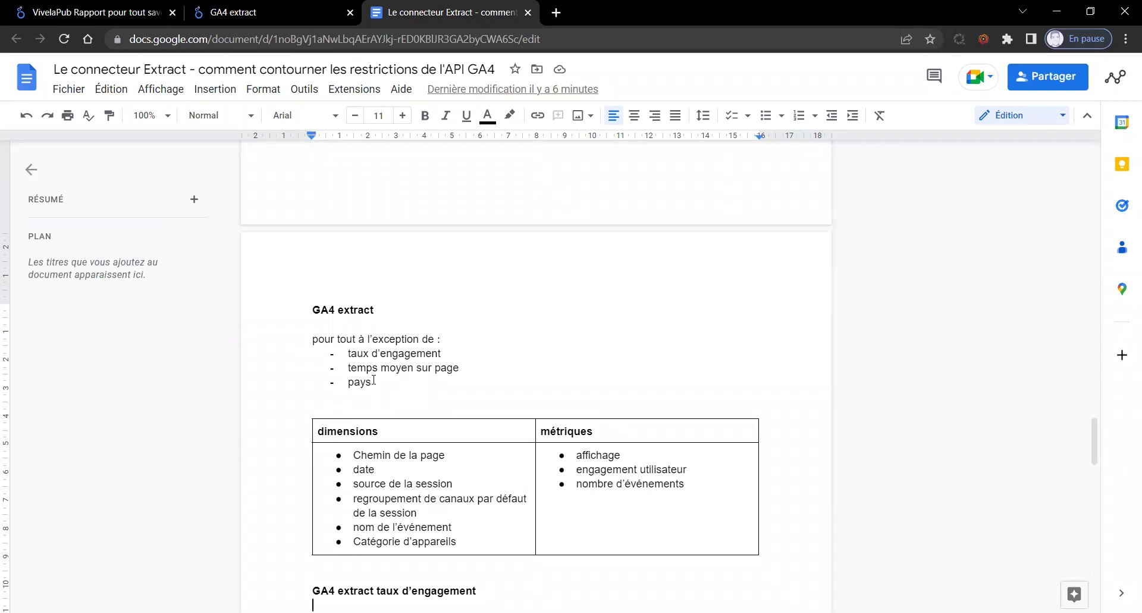
pyautogui.scroll(-1, 373, 379)
pyautogui.scroll(-1, 373, 380)
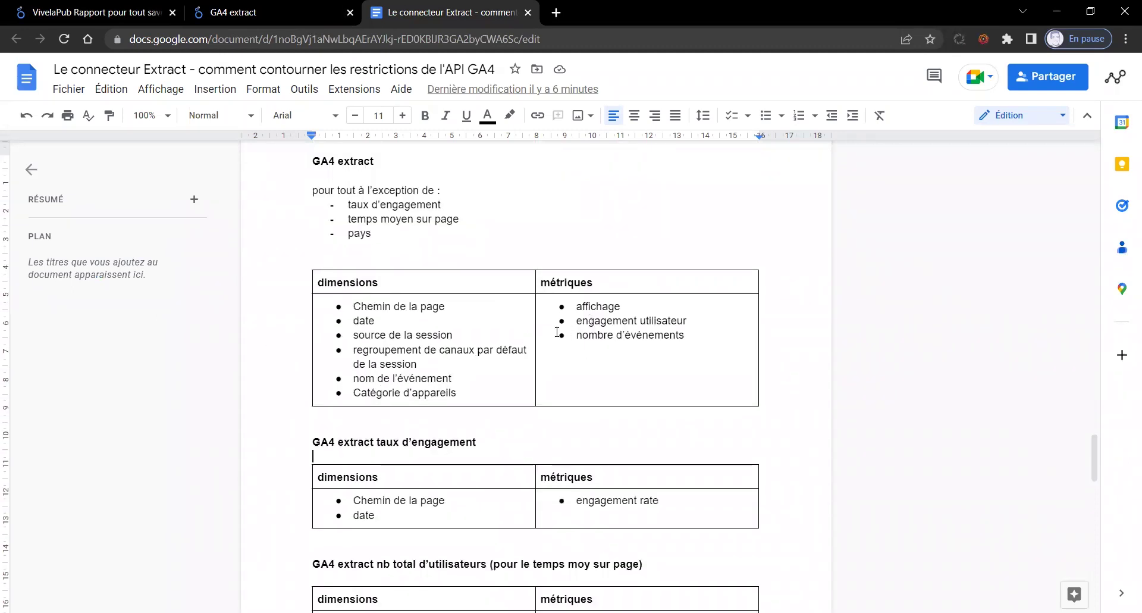
pyautogui.hotkey('ctrl', 'shift', 'Tab')
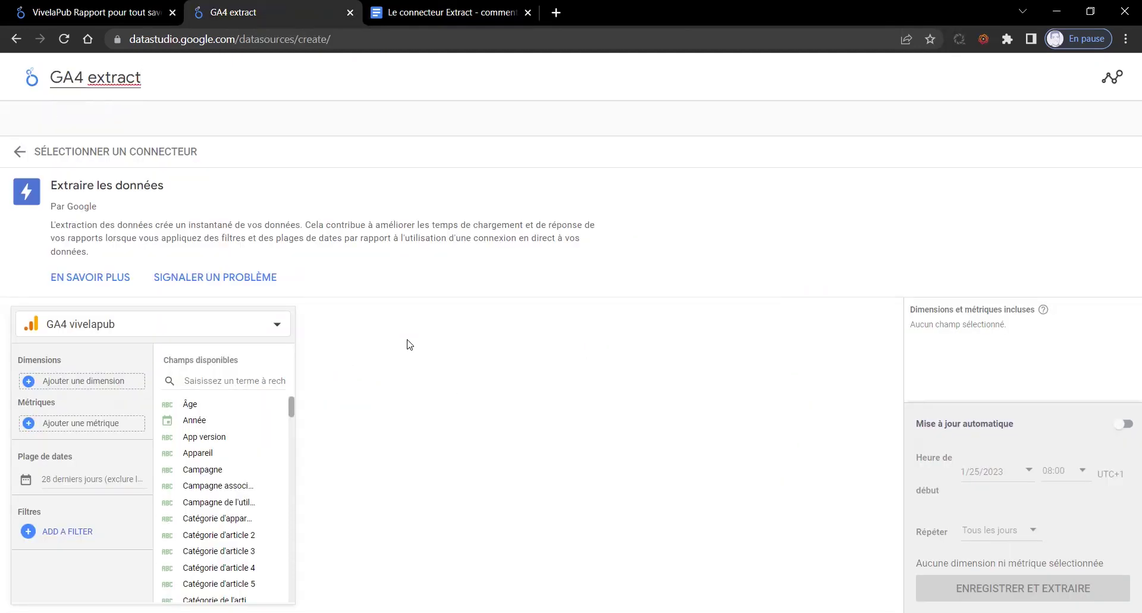
# - Add the dimensions Chemin de la page and Date to the extract
pyautogui.click(100, 382)
pyautogui.write('chem')
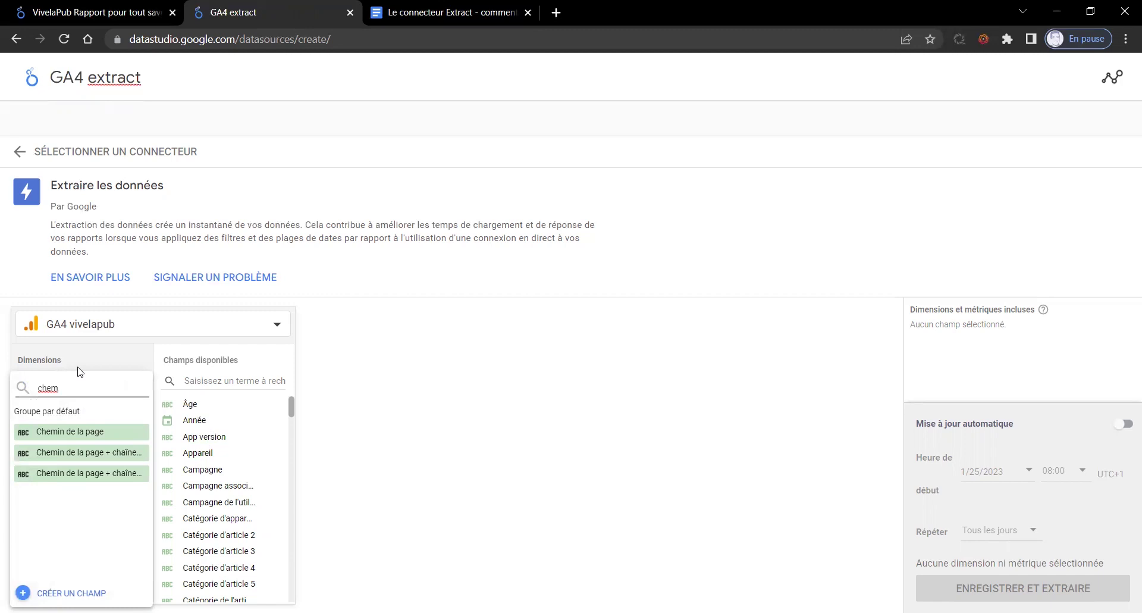
pyautogui.click(56, 431)
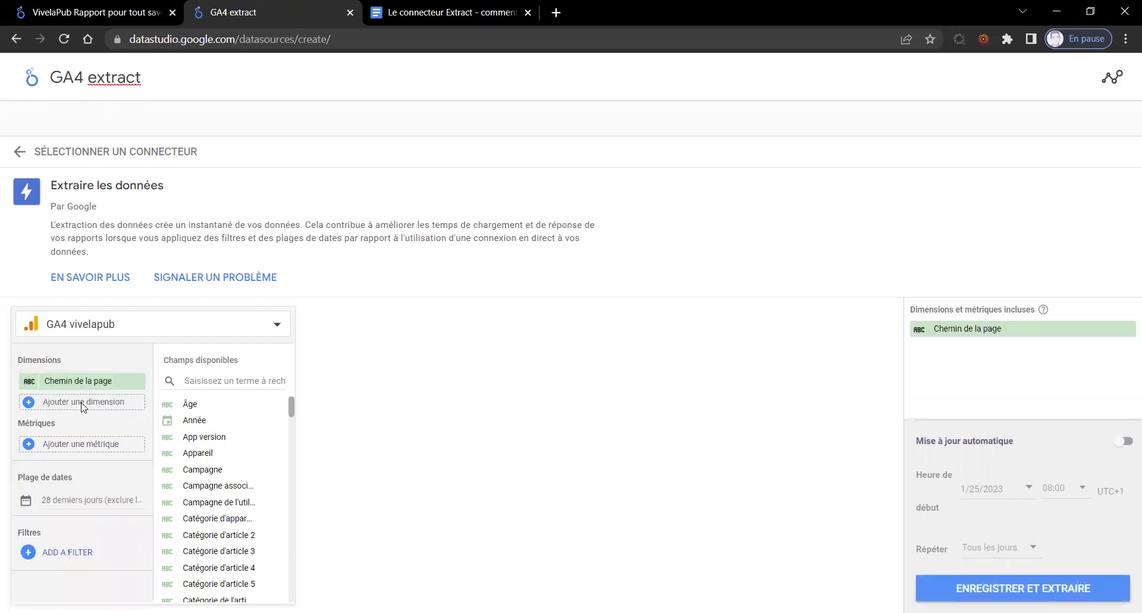
pyautogui.click(82, 402)
pyautogui.write('date')
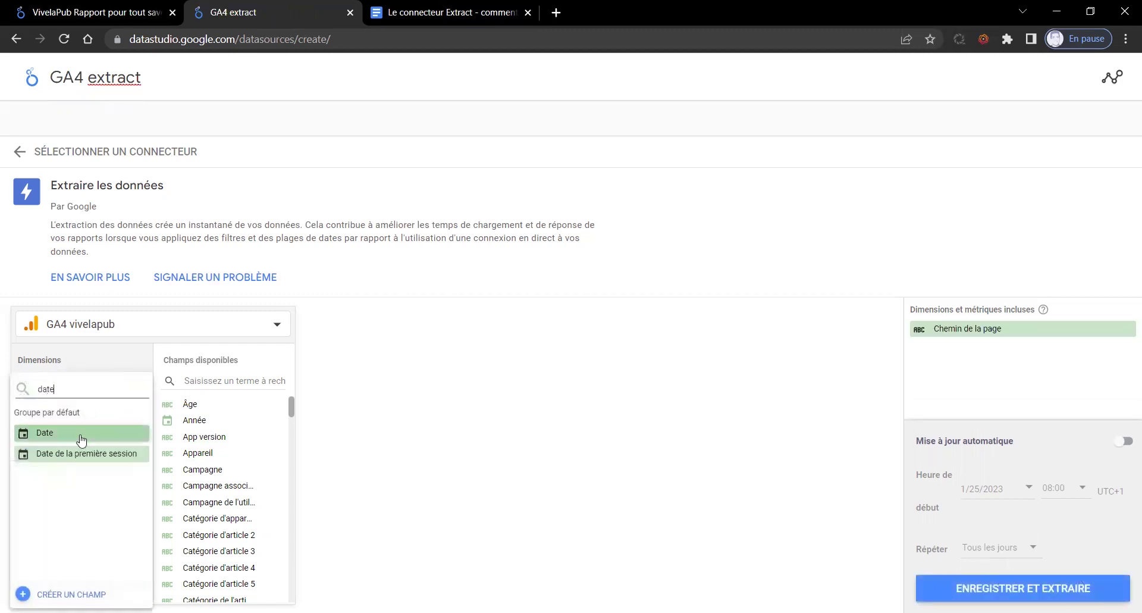
pyautogui.click(81, 433)
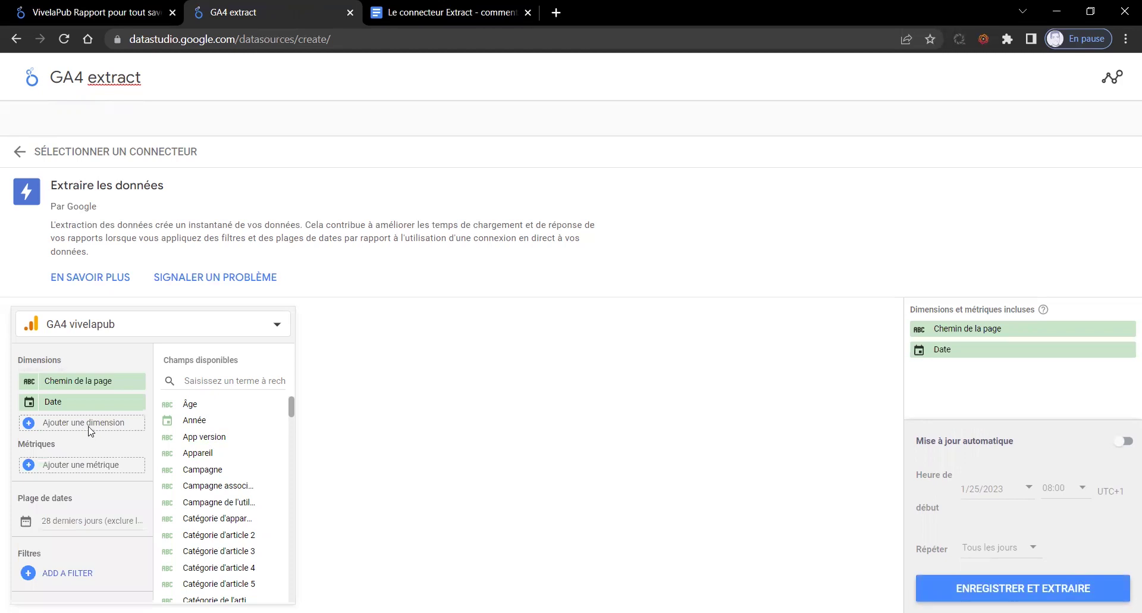
# - Add the dimensions Source de la session and Regroupement de canaux par défaut de la session to the extract
pyautogui.click(87, 423)
pyautogui.write('source')
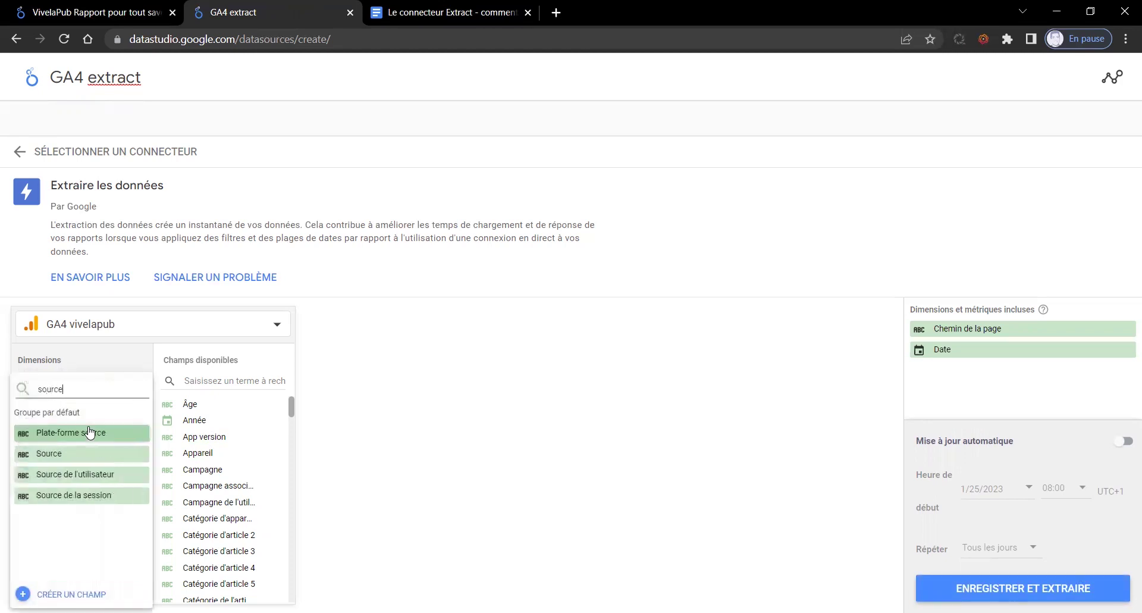
pyautogui.click(85, 495)
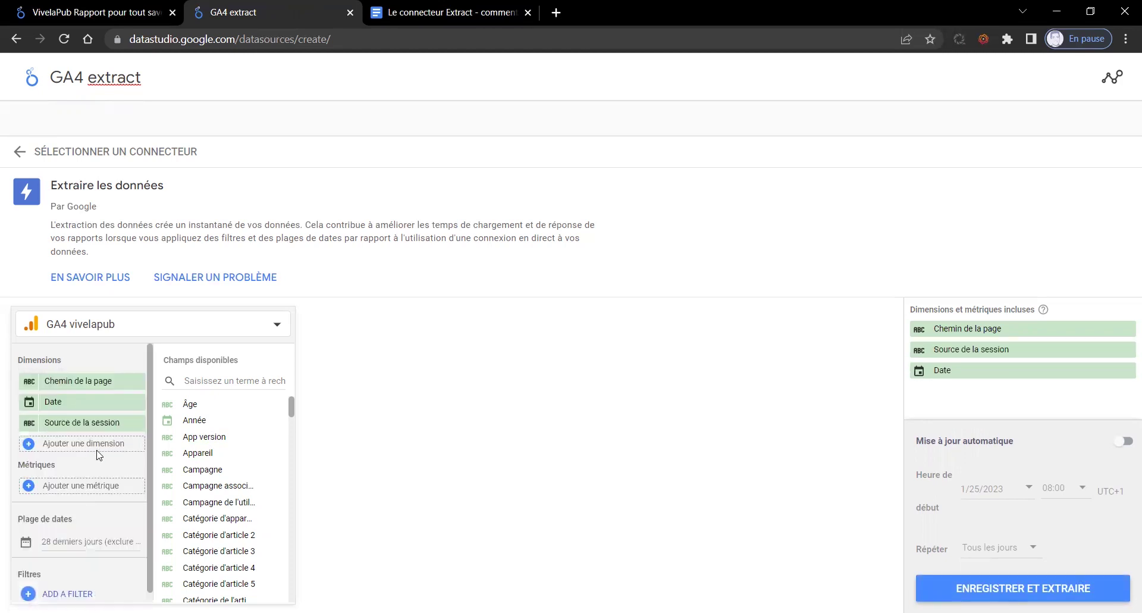
pyautogui.click(99, 445)
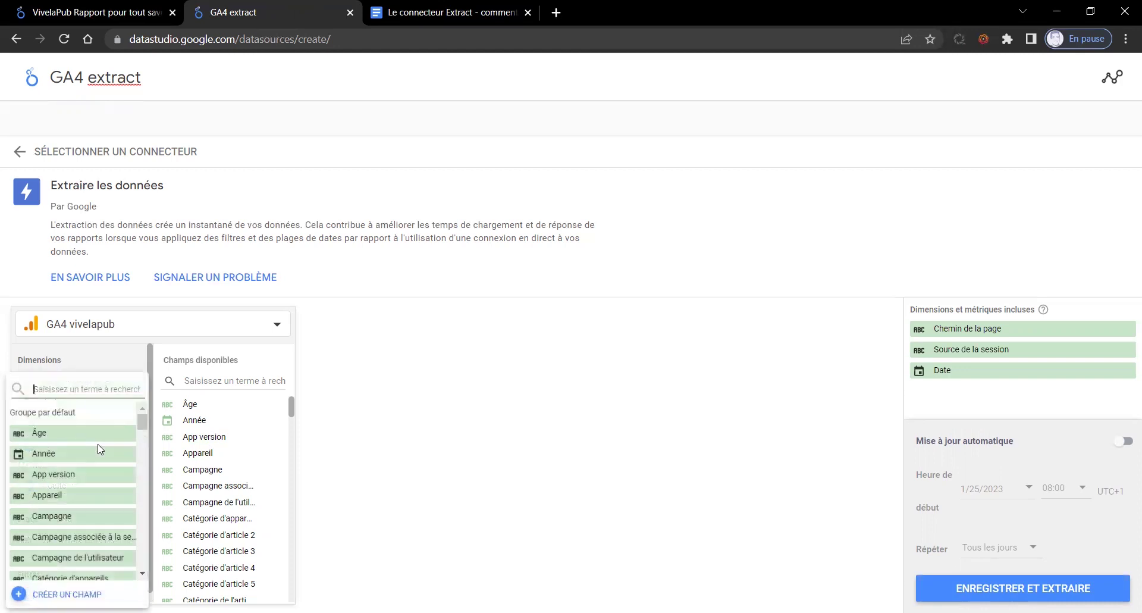
pyautogui.write('regroupe')
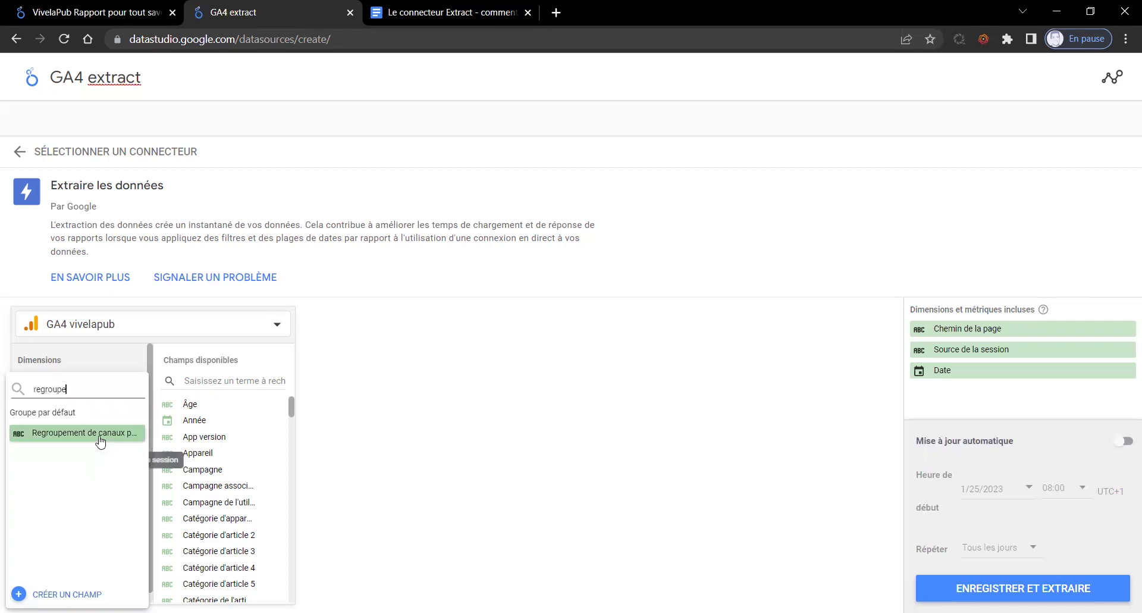
pyautogui.click(98, 436)
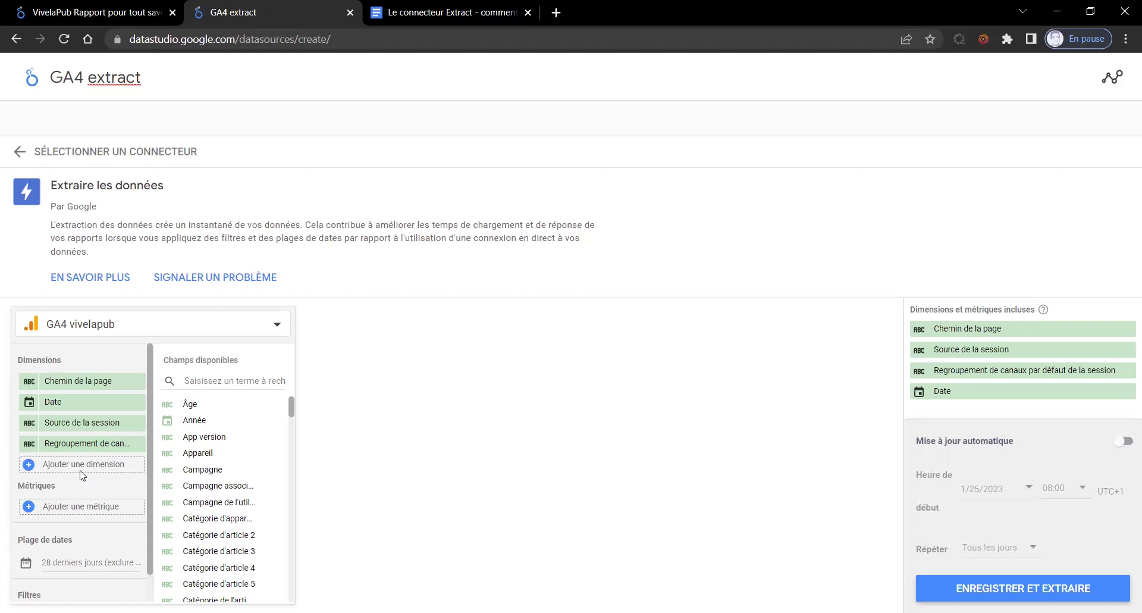
pyautogui.moveTo(83, 443); pyautogui.dragTo(71, 423)
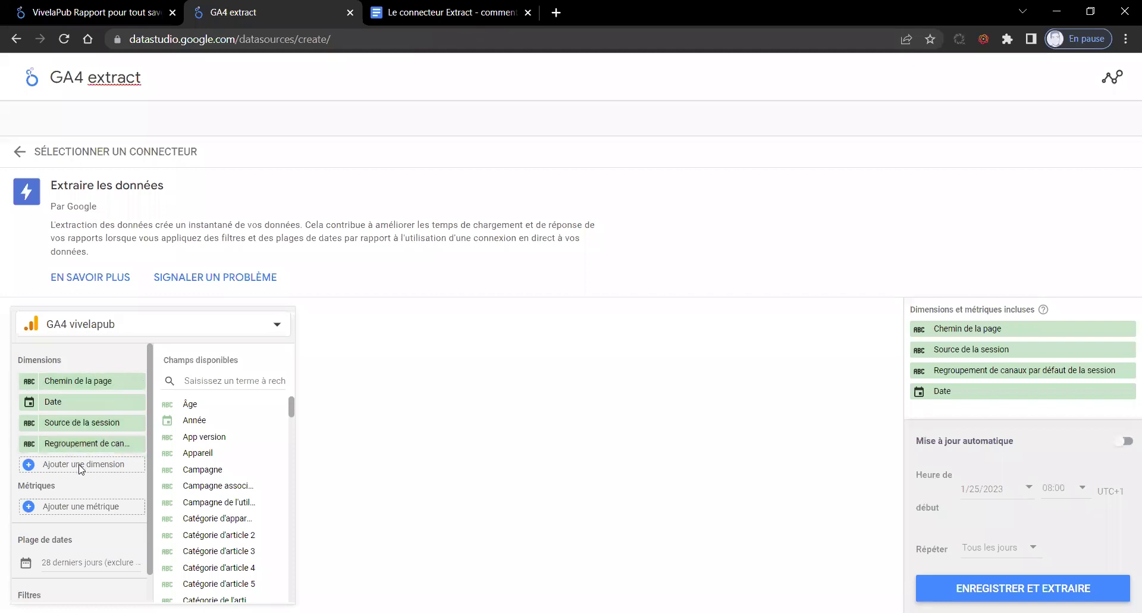
# - Add the dimensions Nom de l'événement and Catégorie d'appareils to the extract
pyautogui.click(80, 465)
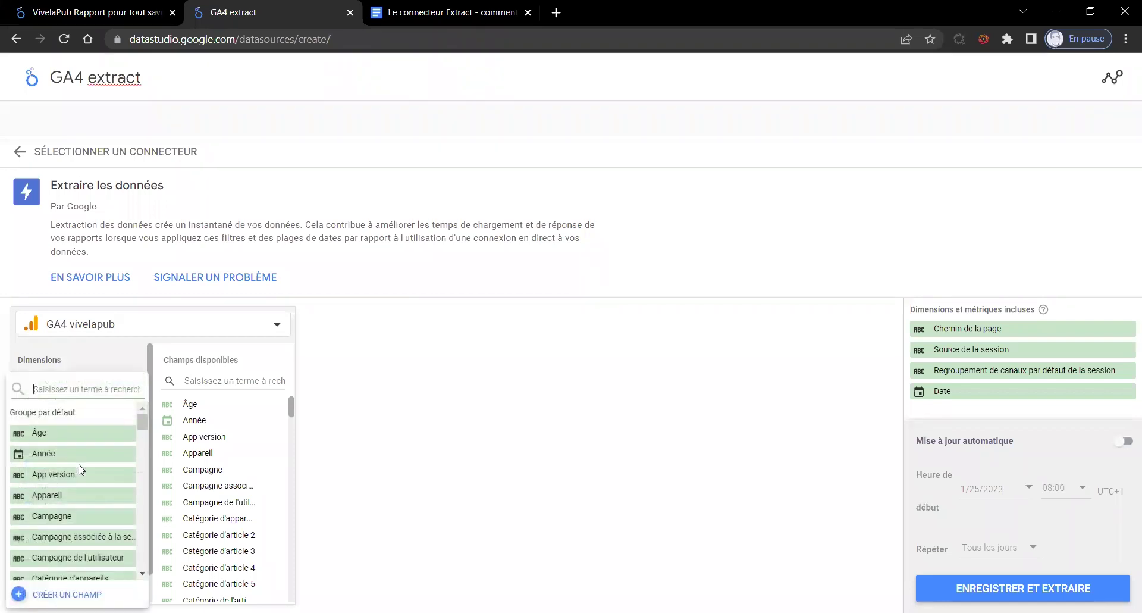
pyautogui.write('nom de l')
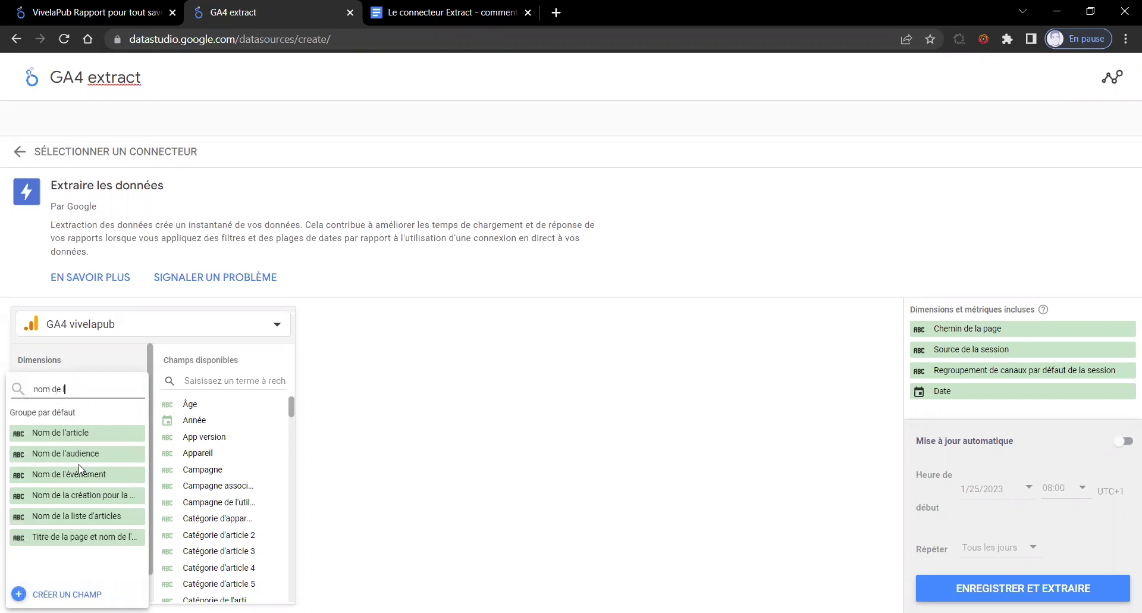
pyautogui.click(70, 475)
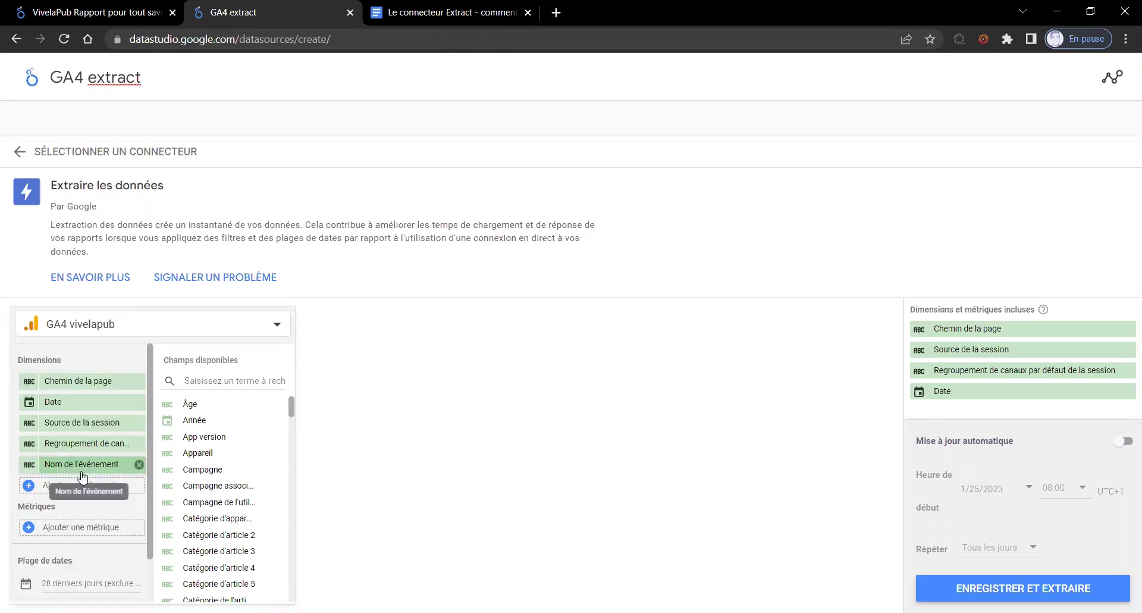
pyautogui.click(85, 485)
pyautogui.write('catégori')
pyautogui.click(83, 433)
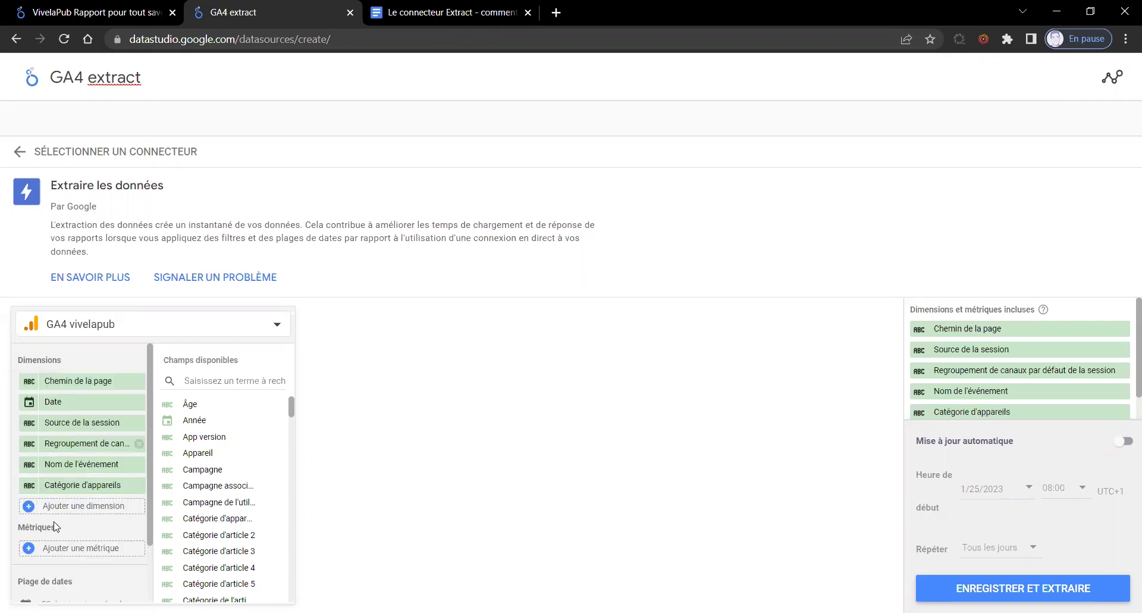
# - Add the metrics Affichage and Engagement utilisateur to the extract
pyautogui.scroll(-2, 56, 526)
pyautogui.click(76, 475)
pyautogui.write('afficha')
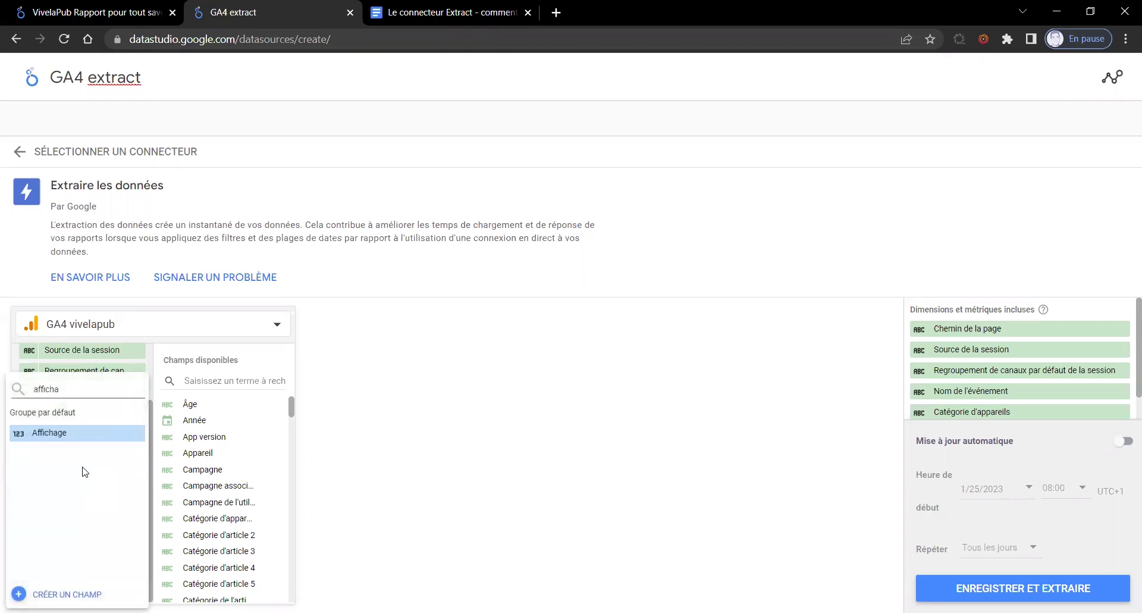
pyautogui.click(72, 433)
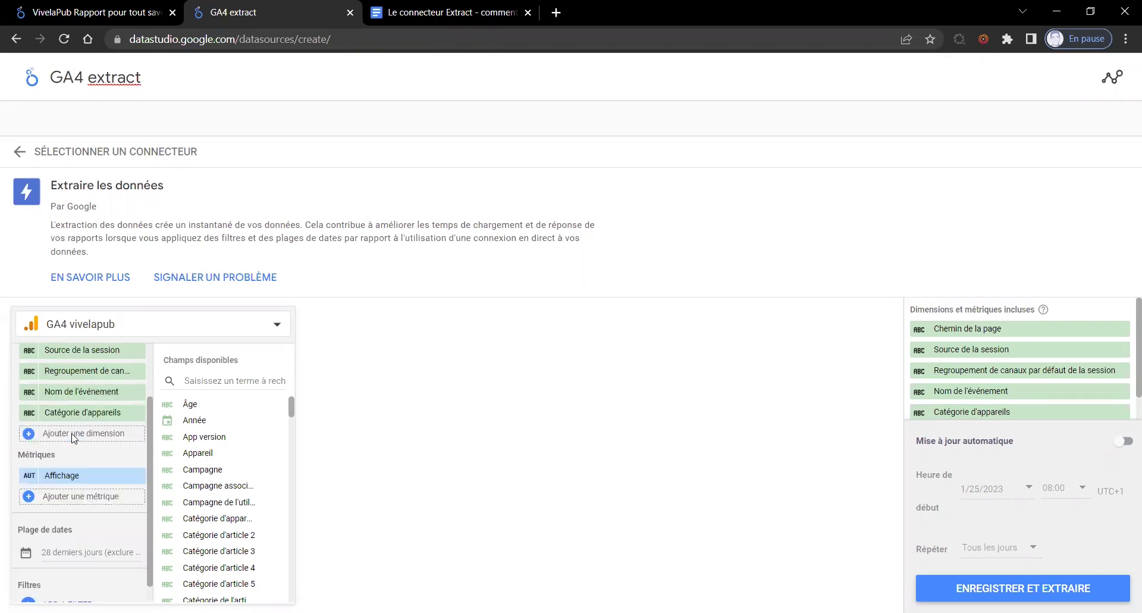
pyautogui.click(84, 499)
pyautogui.write('engagemen')
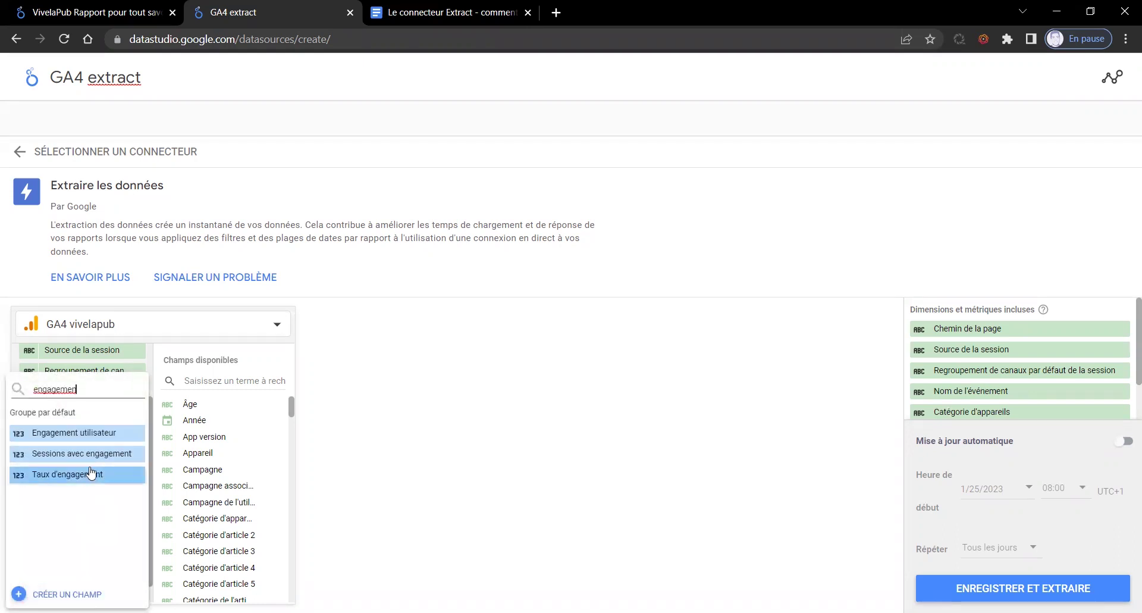
pyautogui.click(83, 432)
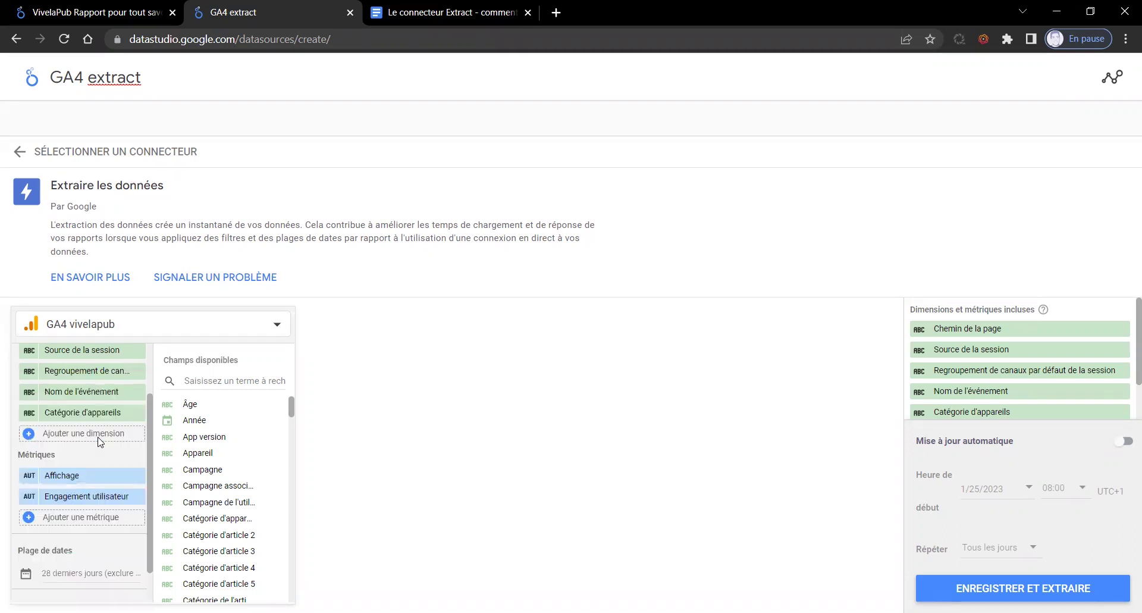
# - Add the metric Nombre d'événements to the extract
pyautogui.click(88, 517)
pyautogui.write('nom')
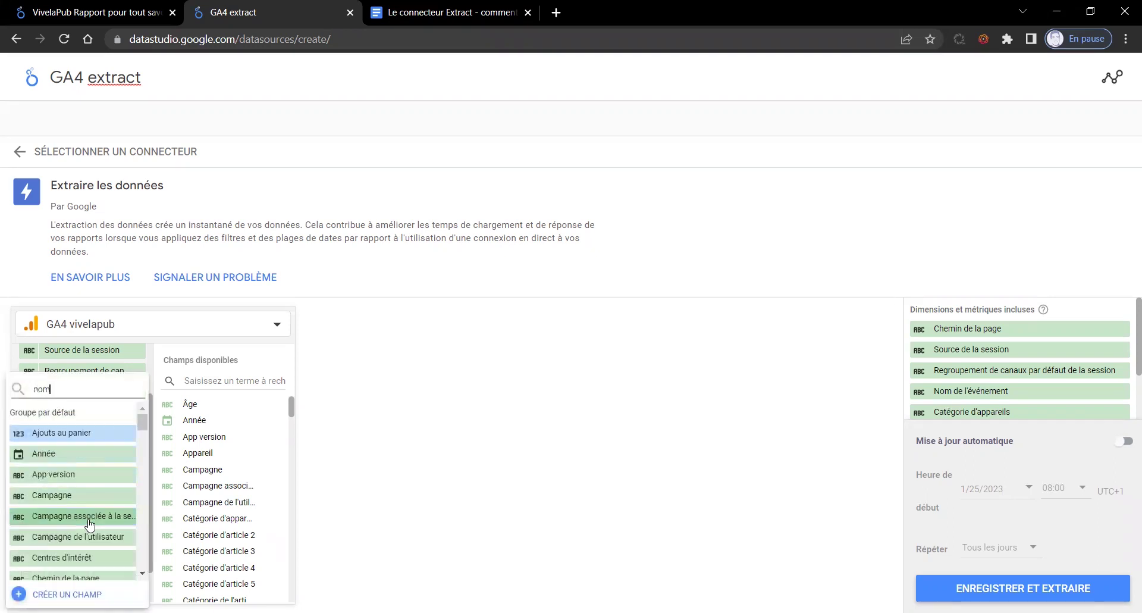
pyautogui.write('bre de')
pyautogui.press('BackSpace')
pyautogui.write("'")
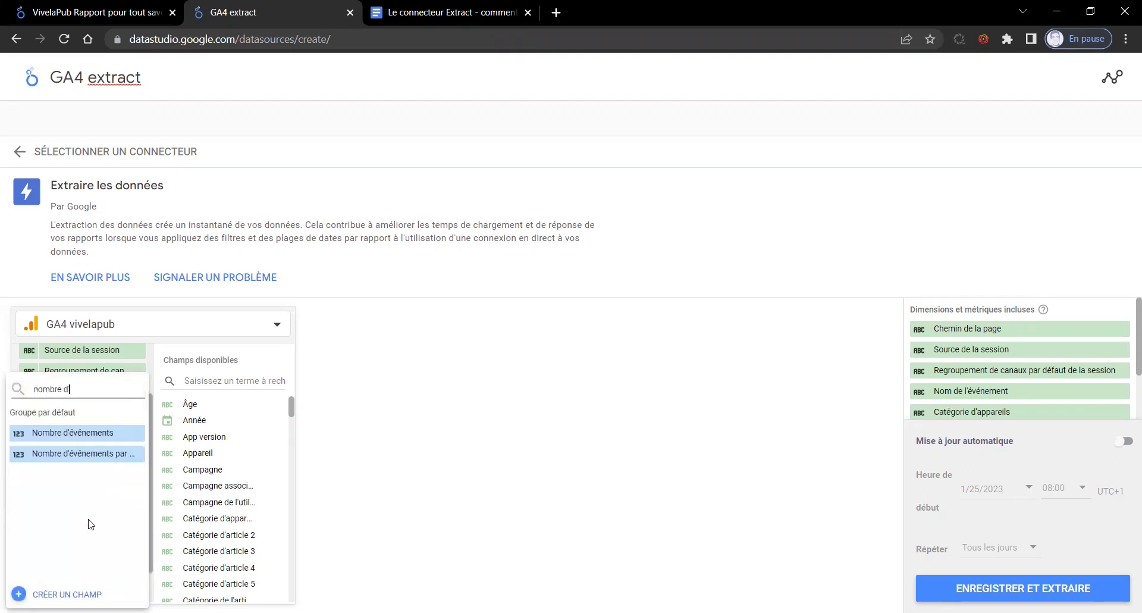
pyautogui.click(93, 433)
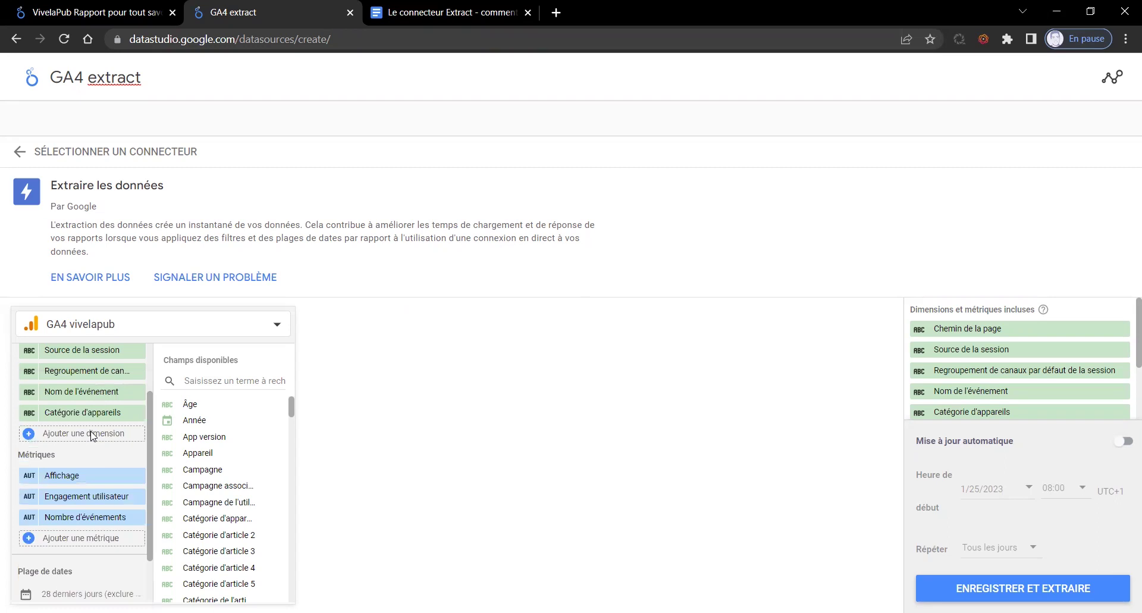
pyautogui.scroll(-1, 90, 431)
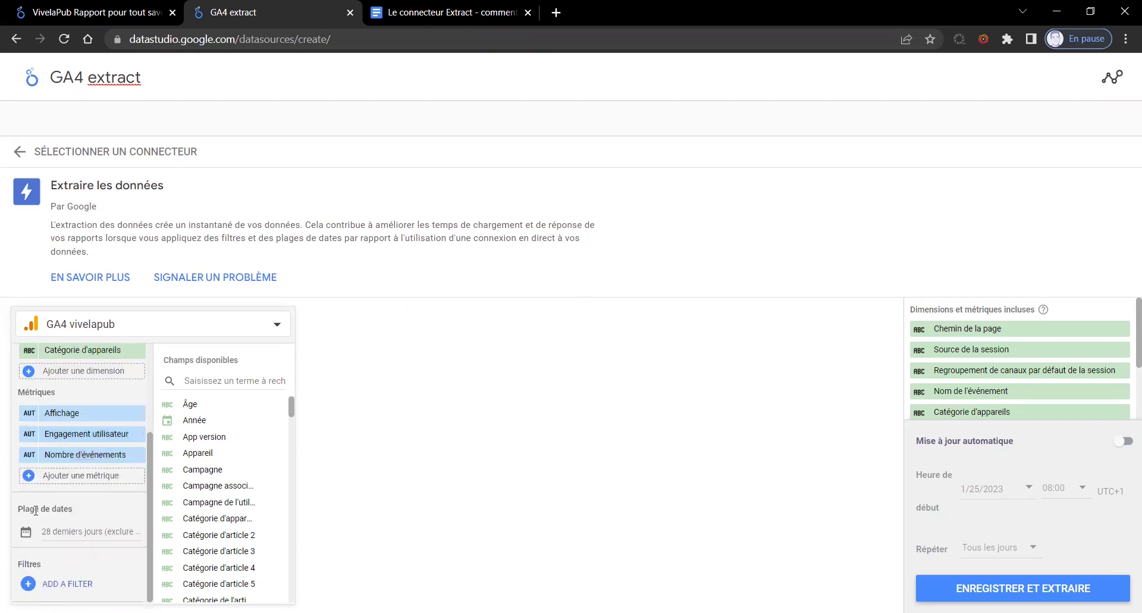
pyautogui.click(89, 531)
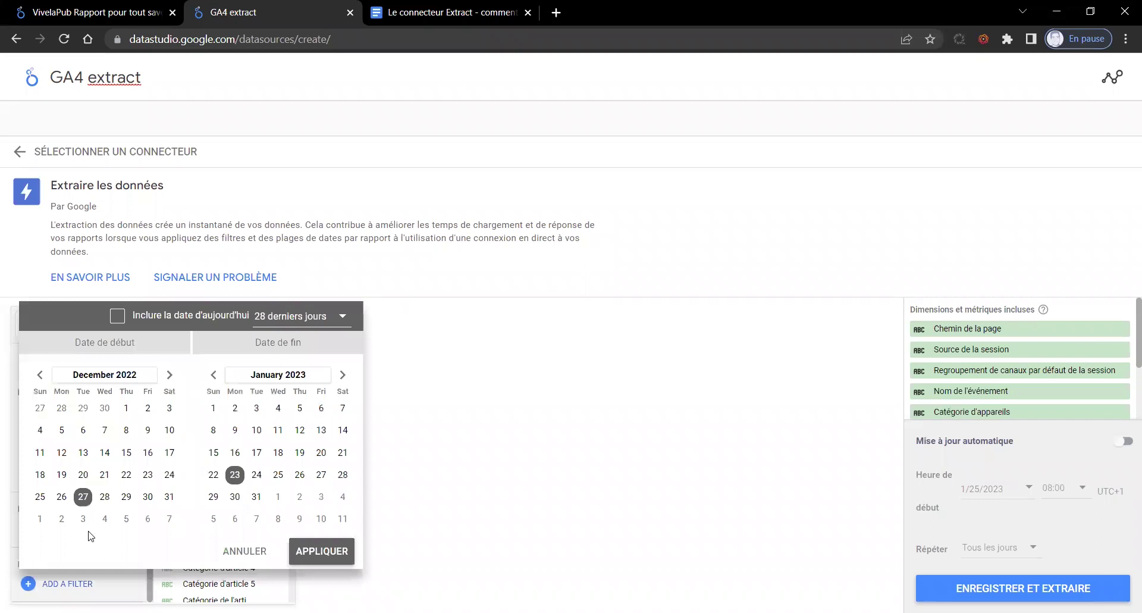
pyautogui.click(325, 324)
pyautogui.scroll(-1, 346, 351)
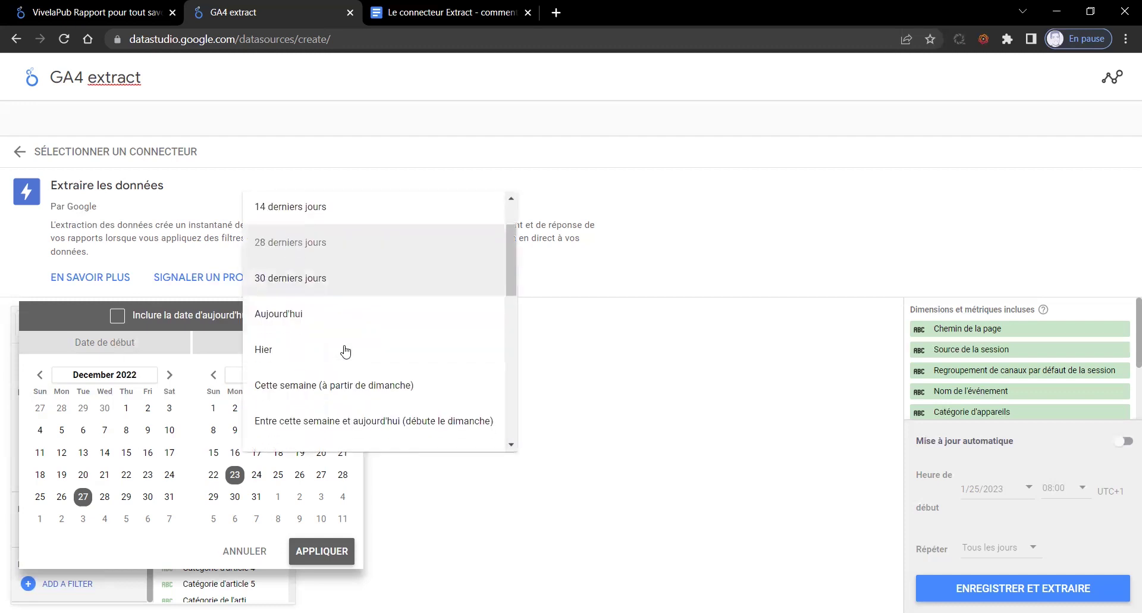
pyautogui.scroll(-5, 346, 351)
pyautogui.scroll(-4, 346, 351)
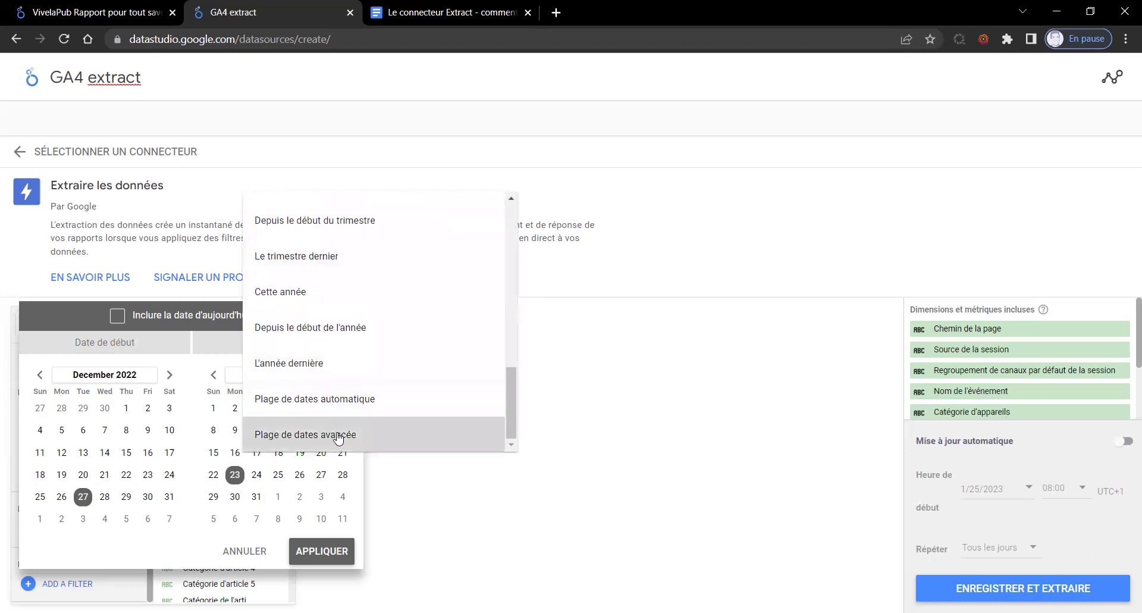
pyautogui.click(338, 439)
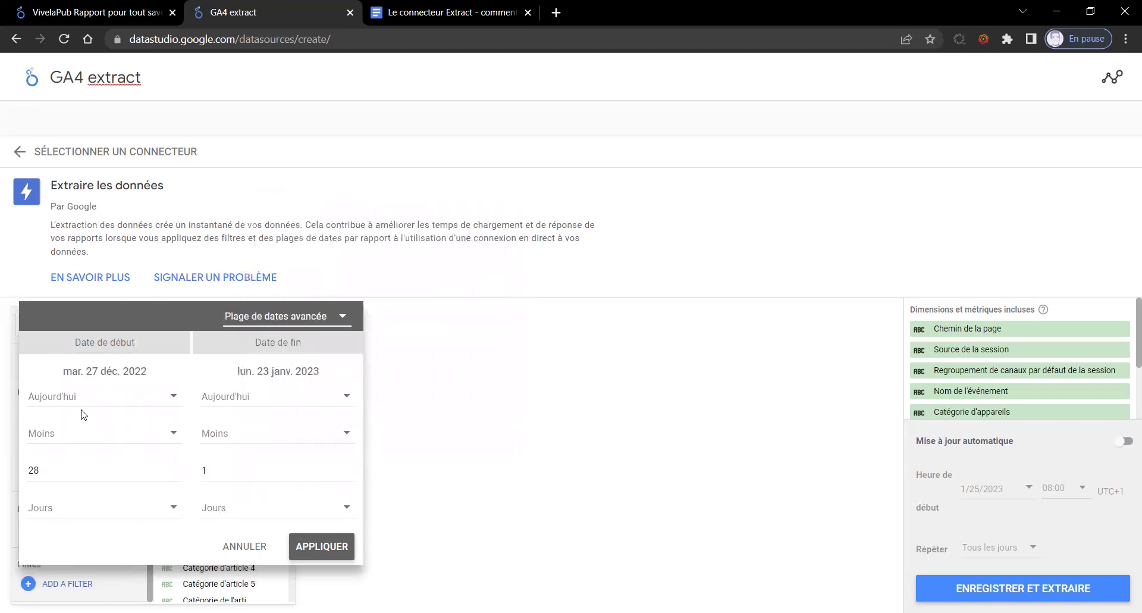
pyautogui.moveTo(71, 471); pyautogui.dragTo(20, 458)
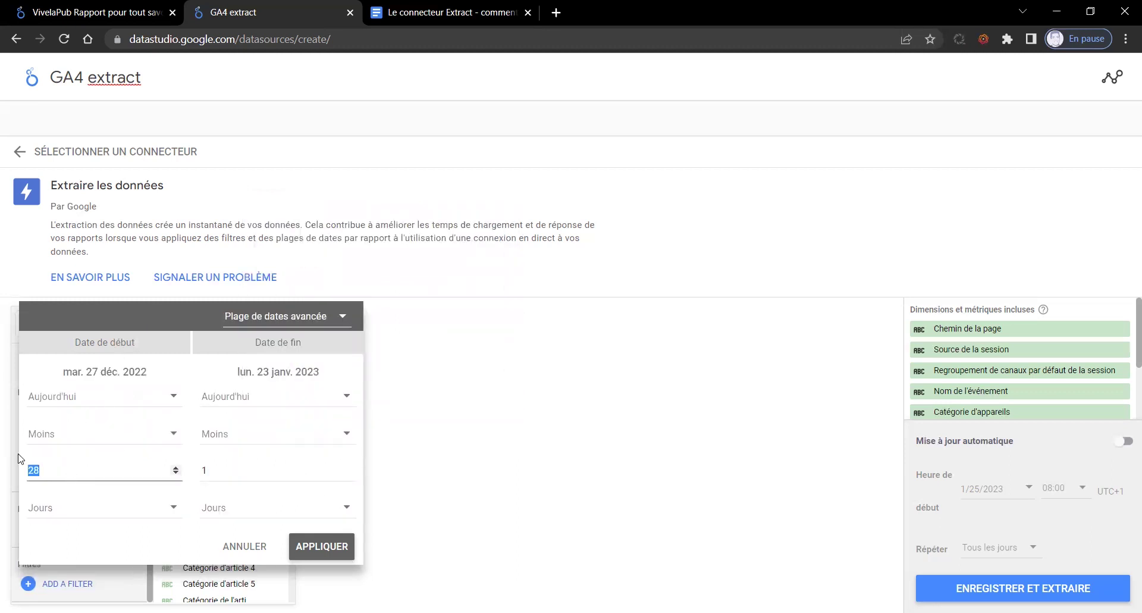
pyautogui.click(19, 458)
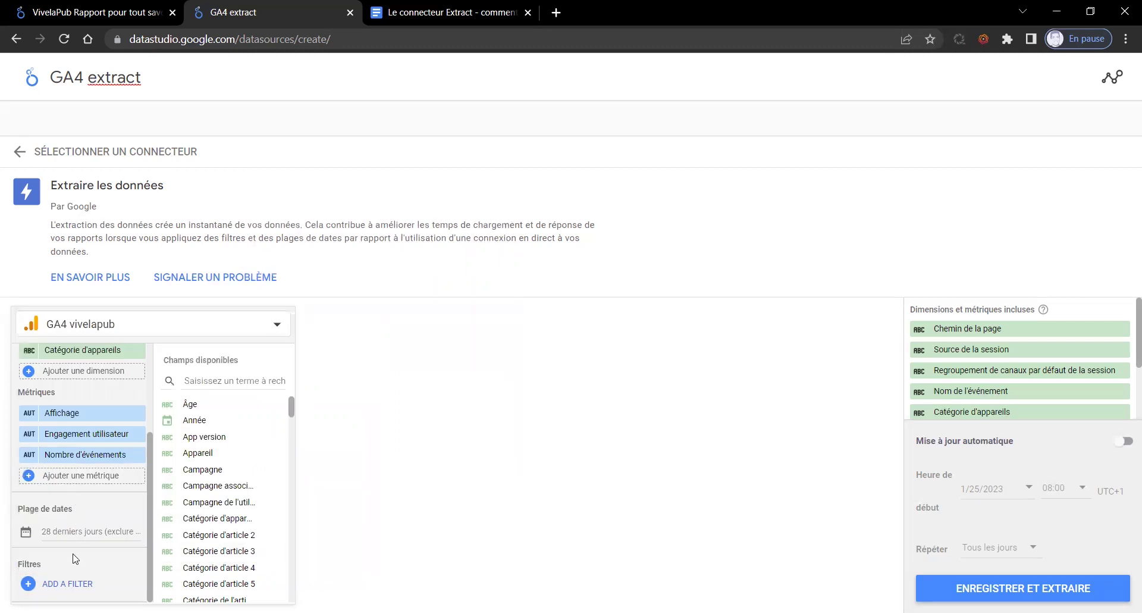
# - Switch the extract's date range to Plage de dates avancée and set its start date to Aujourd'hui Moins 6 Mois
pyautogui.click(78, 531)
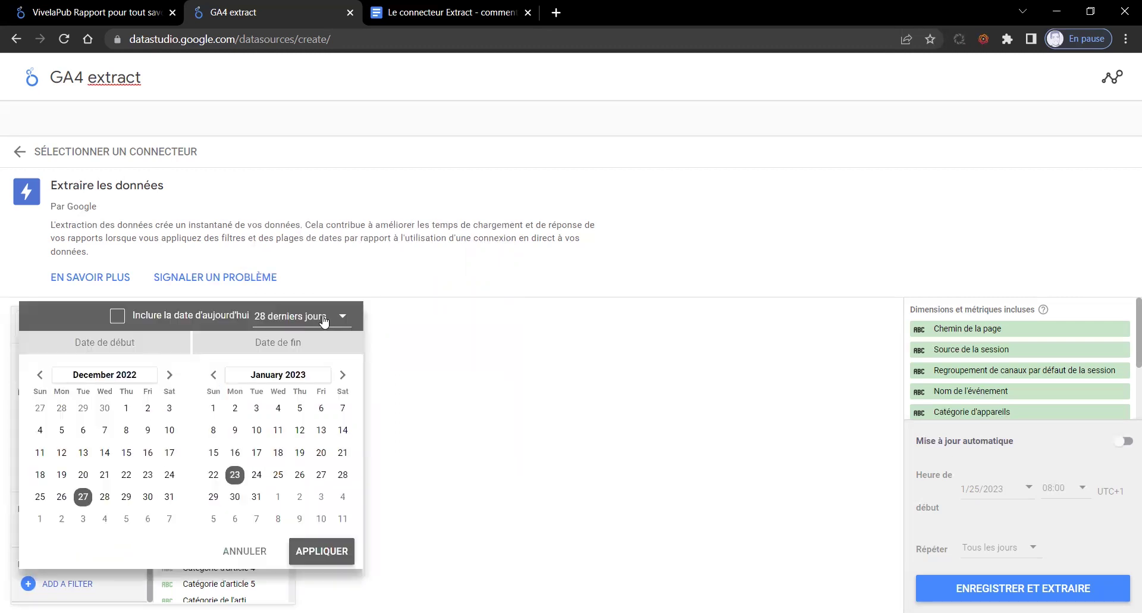
pyautogui.scroll(-5, 293, 400)
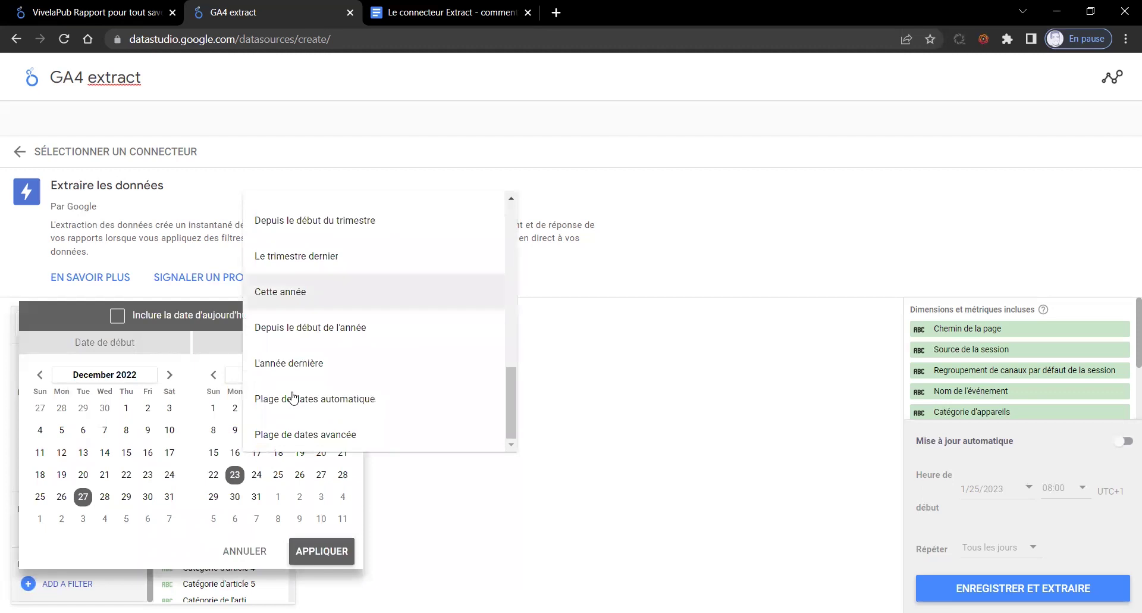
pyautogui.click(298, 435)
pyautogui.click(55, 470)
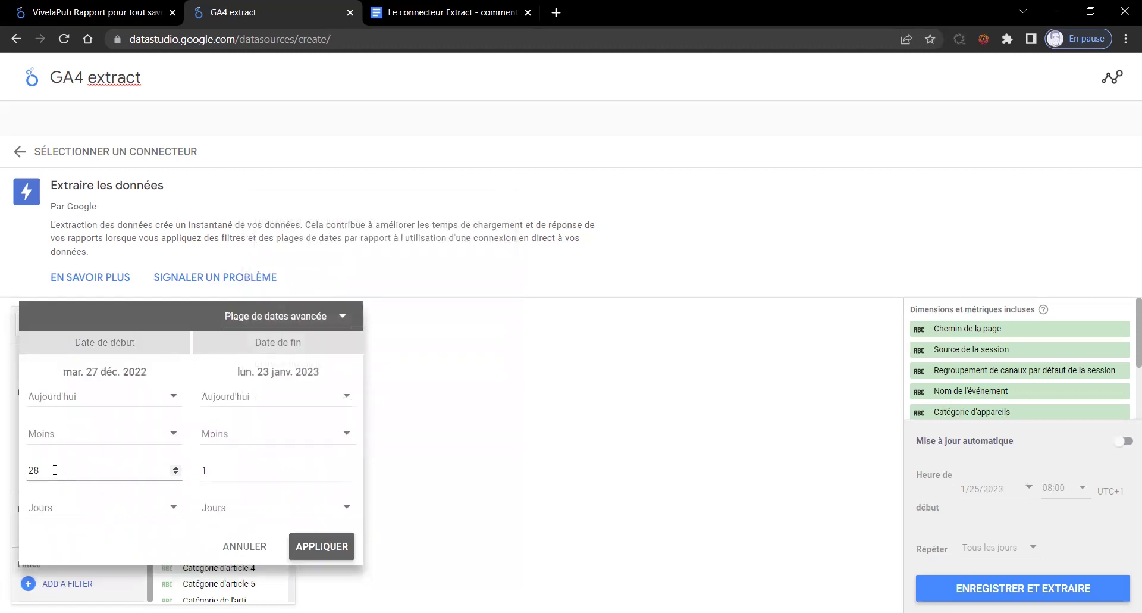
pyautogui.press('BackSpace')
pyautogui.press('BackSpace')
pyautogui.write('0')
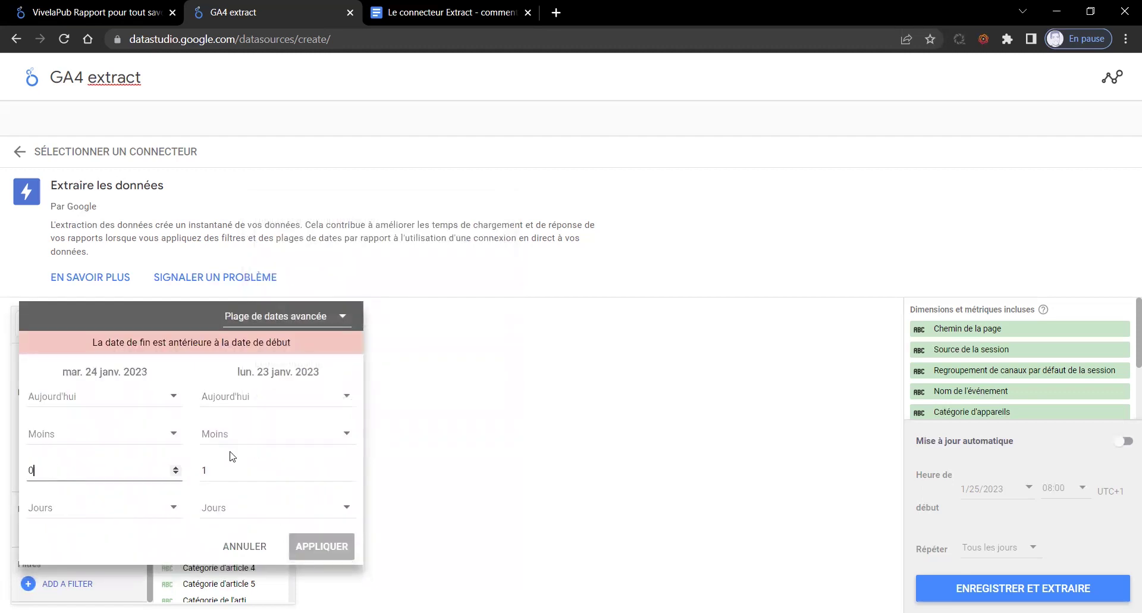
pyautogui.moveTo(34, 470); pyautogui.dragTo(25, 471)
pyautogui.write('6')
pyautogui.click(66, 509)
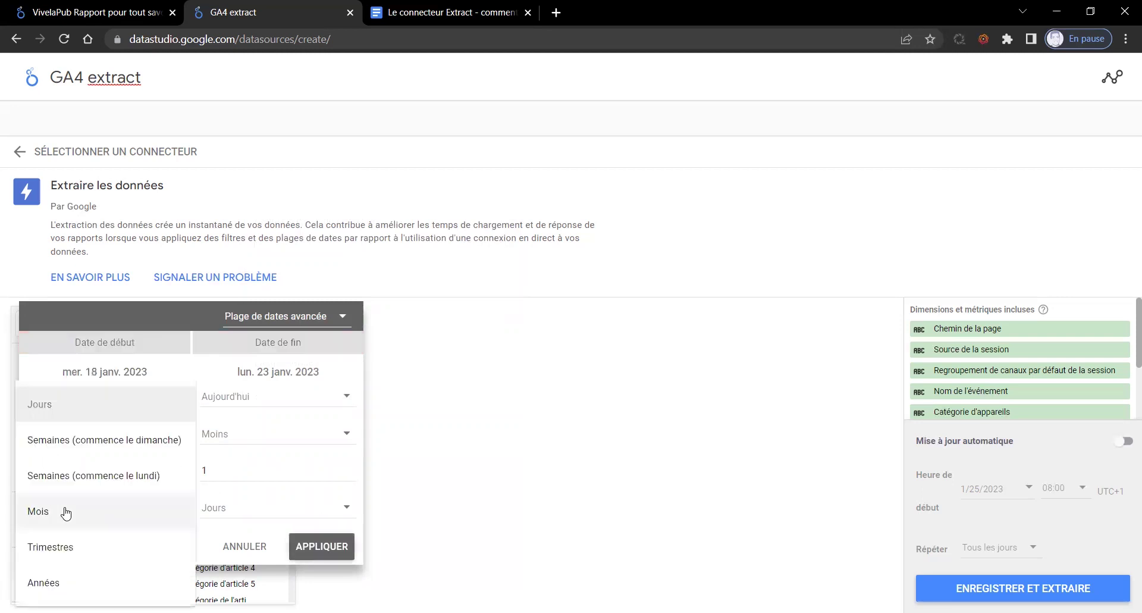
pyautogui.click(70, 517)
# - Set the end date to Aujourd'hui Moins 0 Jours and apply the advanced date range
pyautogui.moveTo(223, 470); pyautogui.dragTo(199, 473)
pyautogui.write('0')
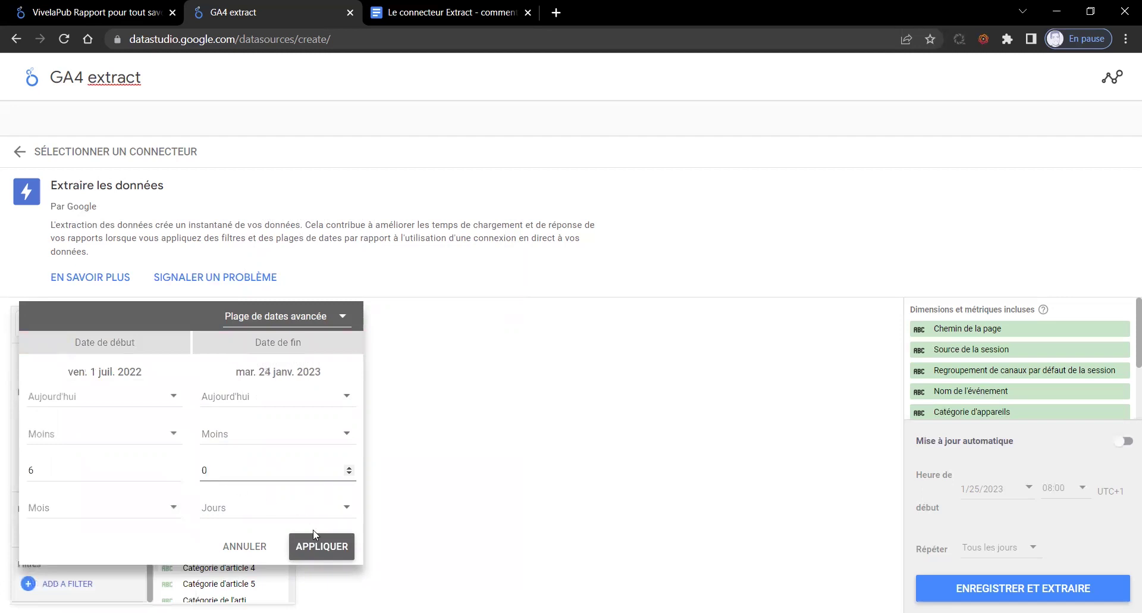
pyautogui.click(327, 547)
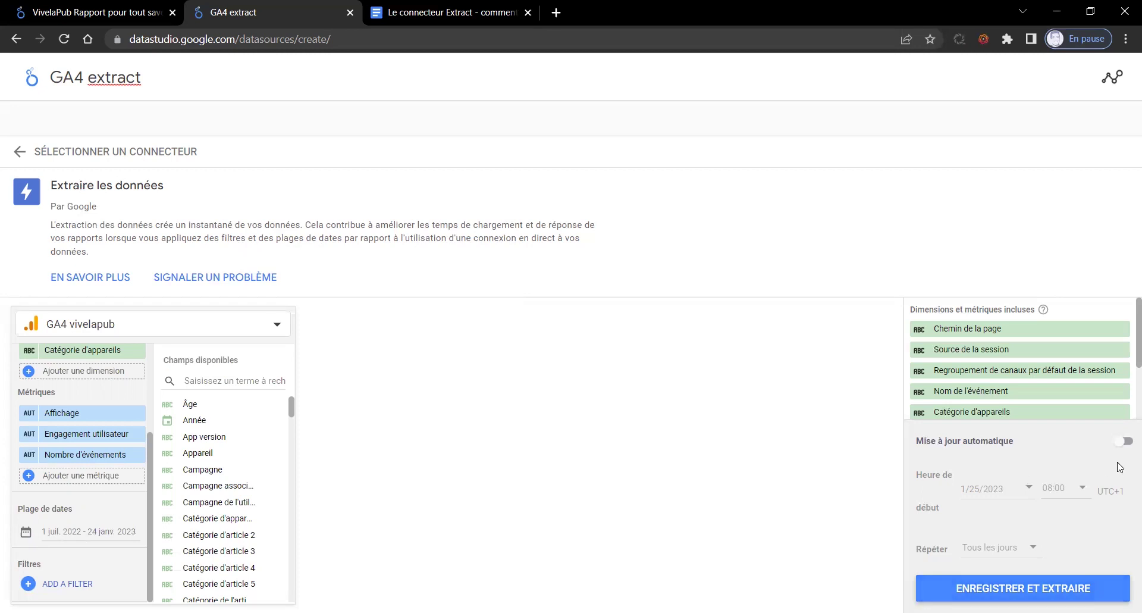
# - Enable the extract's automatic update daily (Tous les jours) at 00:30, and save and extract the data
pyautogui.click(1126, 442)
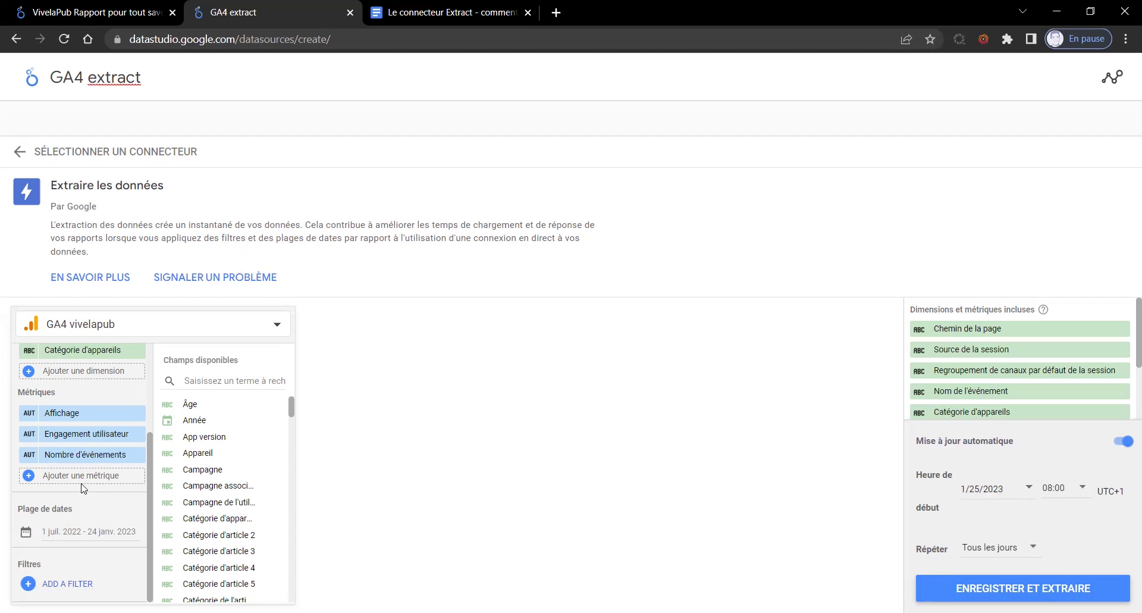
pyautogui.scroll(3, 85, 485)
pyautogui.scroll(-3, 84, 458)
pyautogui.click(1071, 492)
pyautogui.scroll(5, 1071, 493)
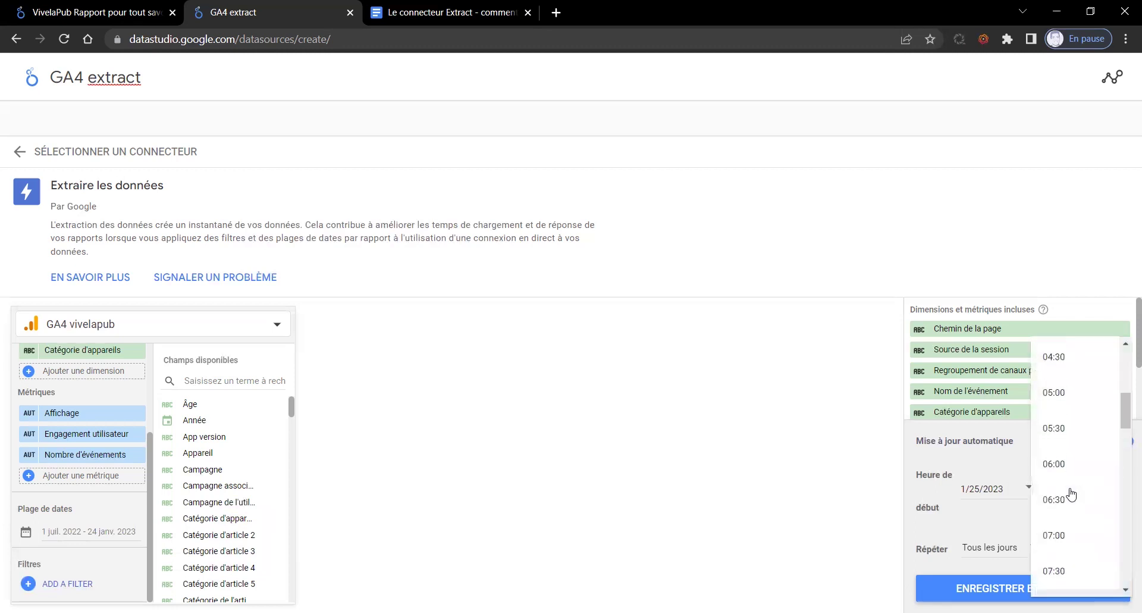
pyautogui.scroll(1, 1071, 494)
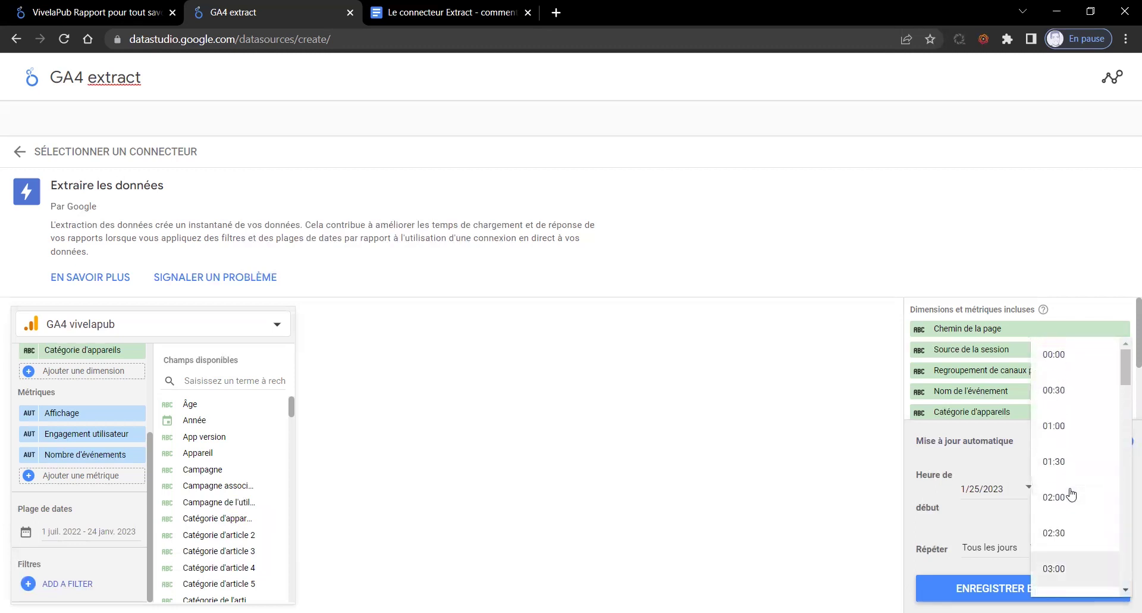
pyautogui.click(1060, 395)
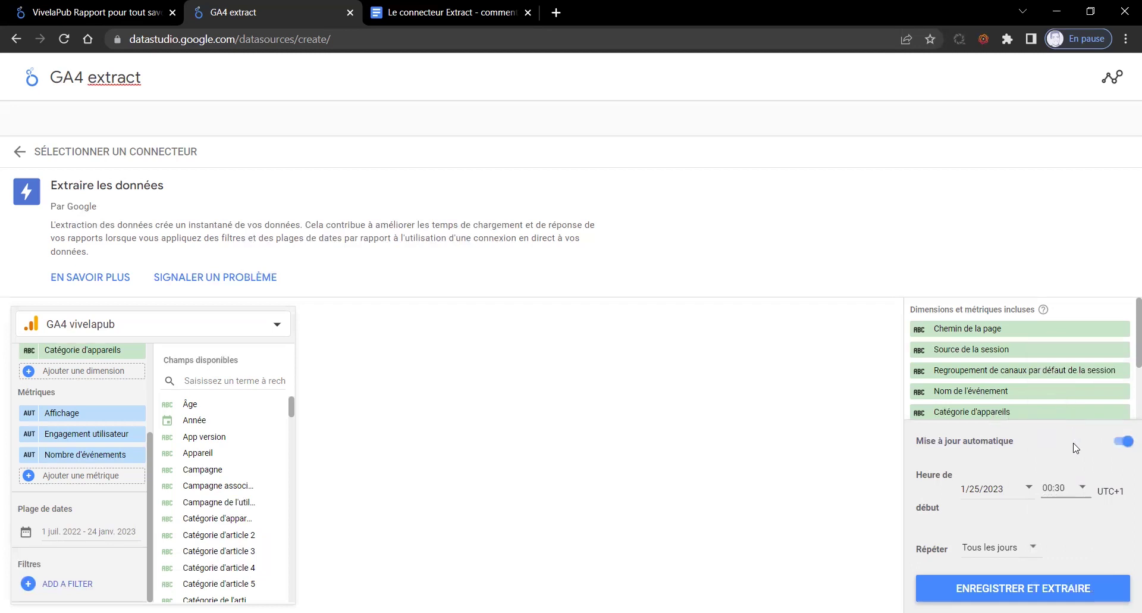
pyautogui.click(1065, 590)
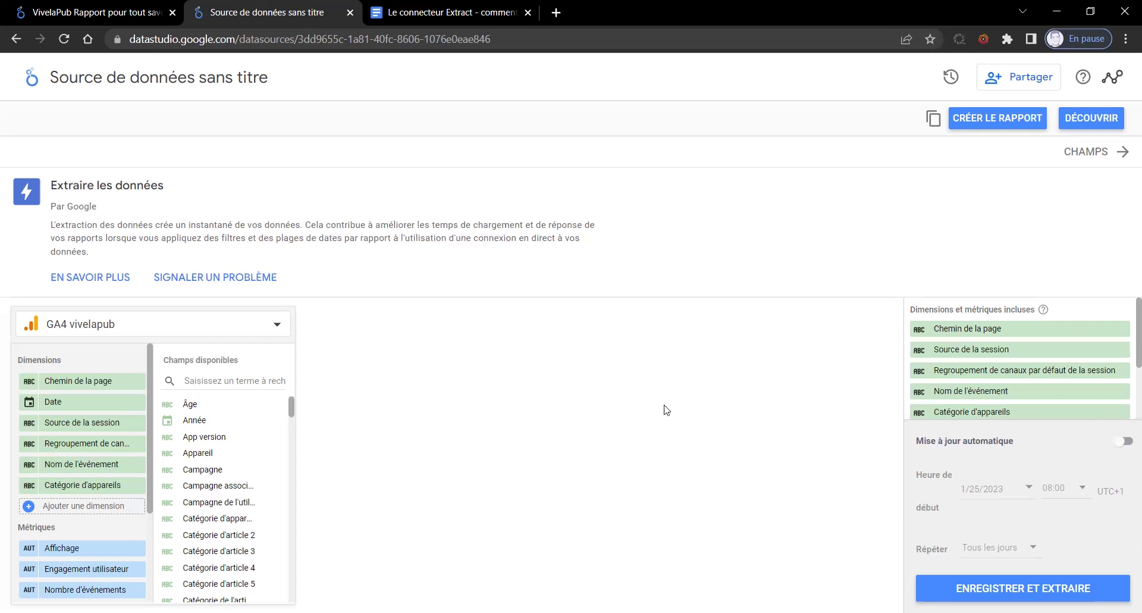
# - Rename the untitled data source as GA4 extract
pyautogui.click(201, 78)
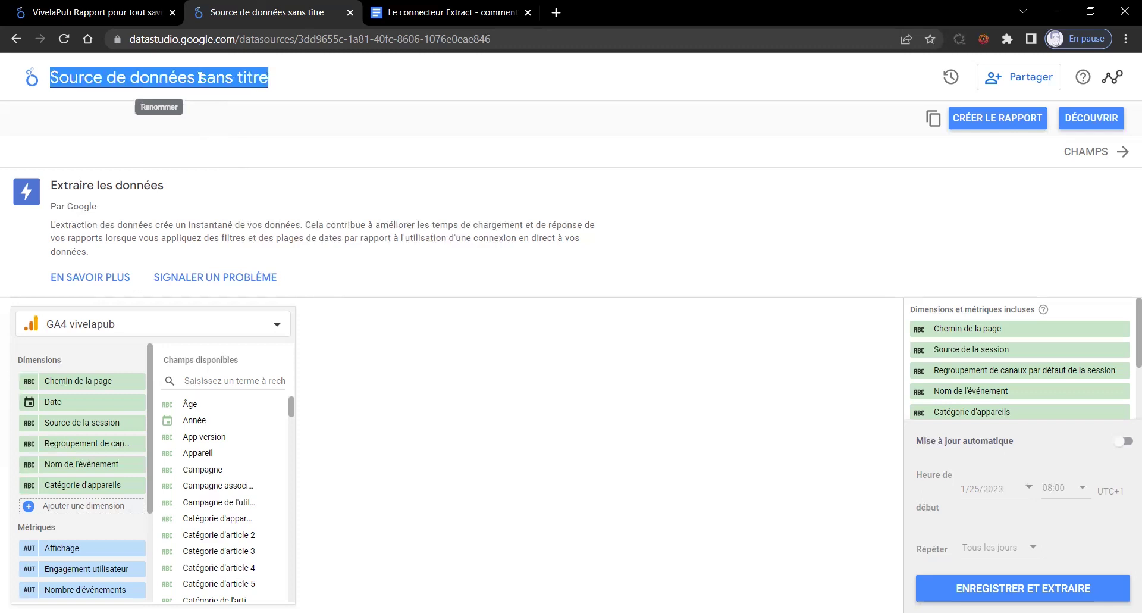
pyautogui.write('GA4 extract')
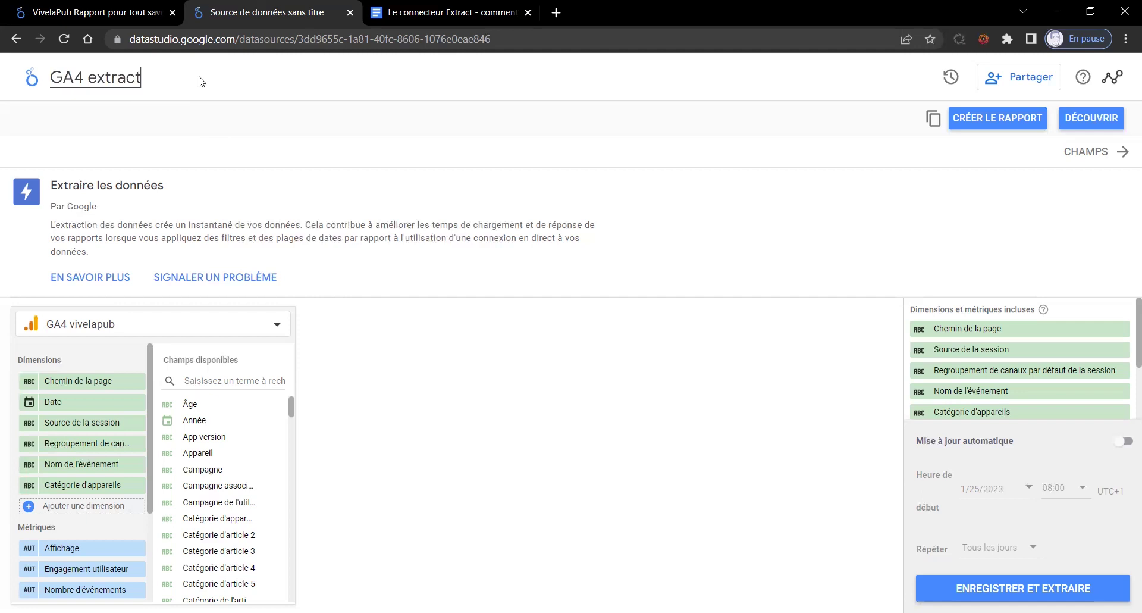
pyautogui.click(468, 342)
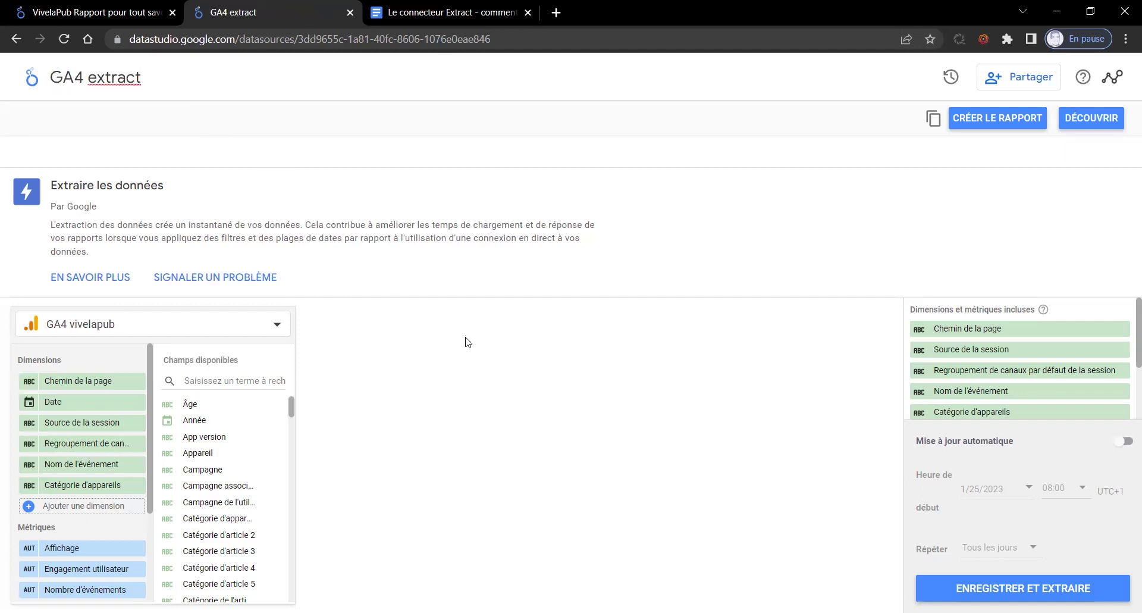
# - Reopen the newest GA4 extract from the recent data sources and rename it as GA4 extract vivelapub
pyautogui.click(29, 80)
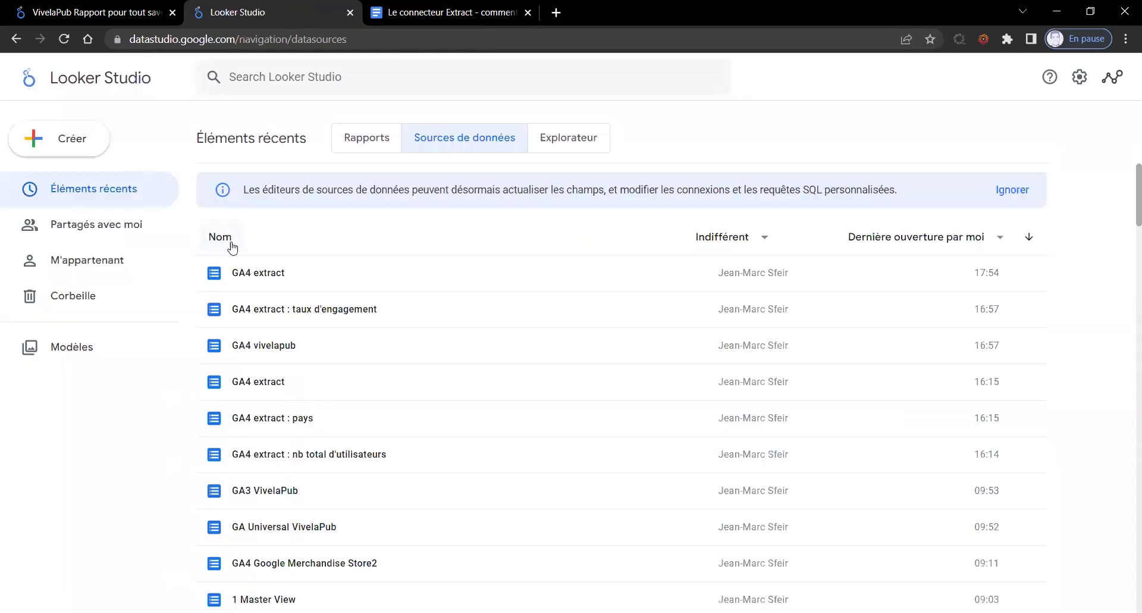
pyautogui.click(271, 274)
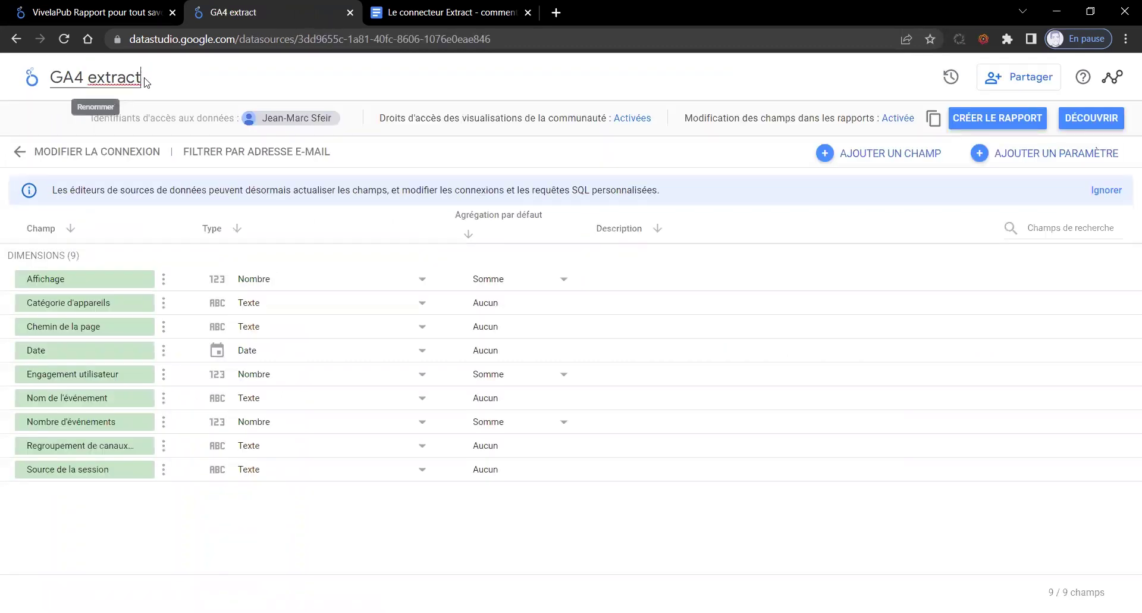
pyautogui.write('ivelapub')
pyautogui.click(227, 82)
# - Create another data source with the Extraire les données connector, based on GA4 vivelapub
pyautogui.click(28, 79)
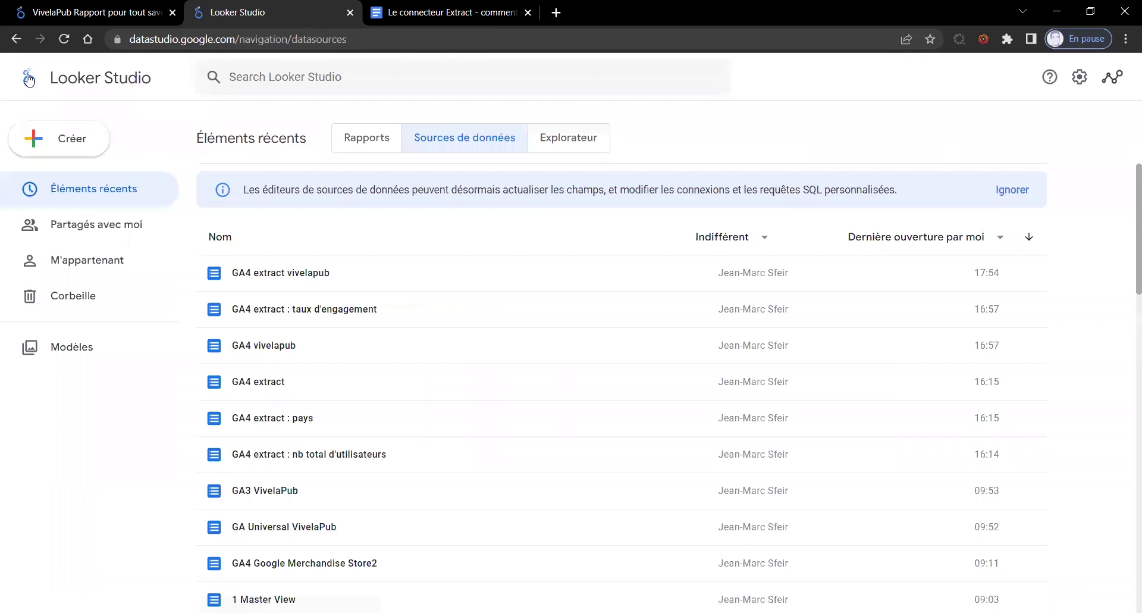
pyautogui.click(78, 143)
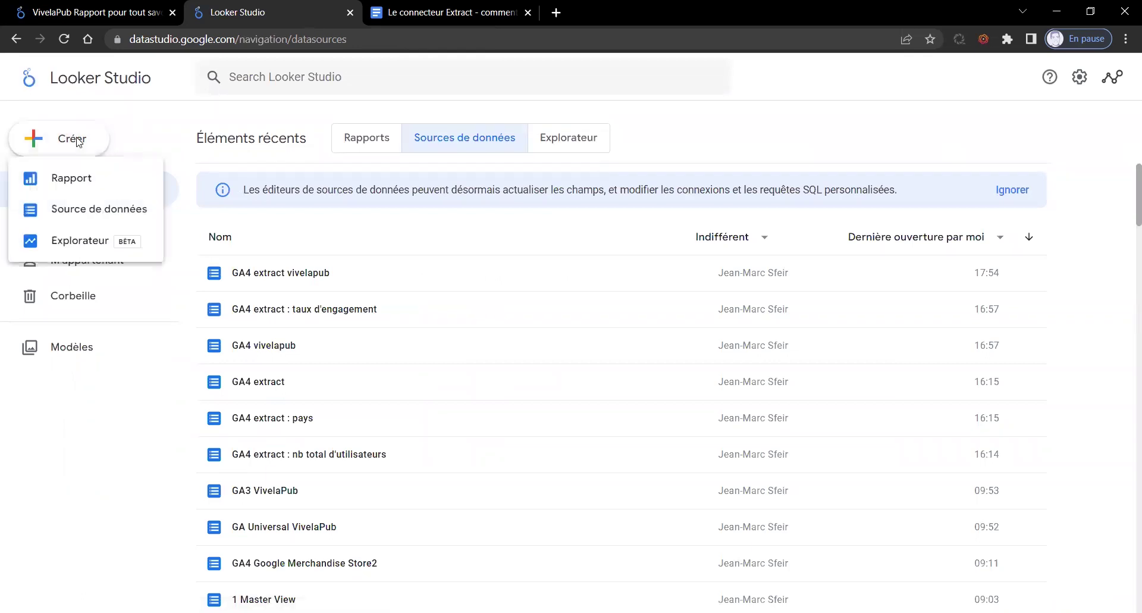
pyautogui.click(84, 210)
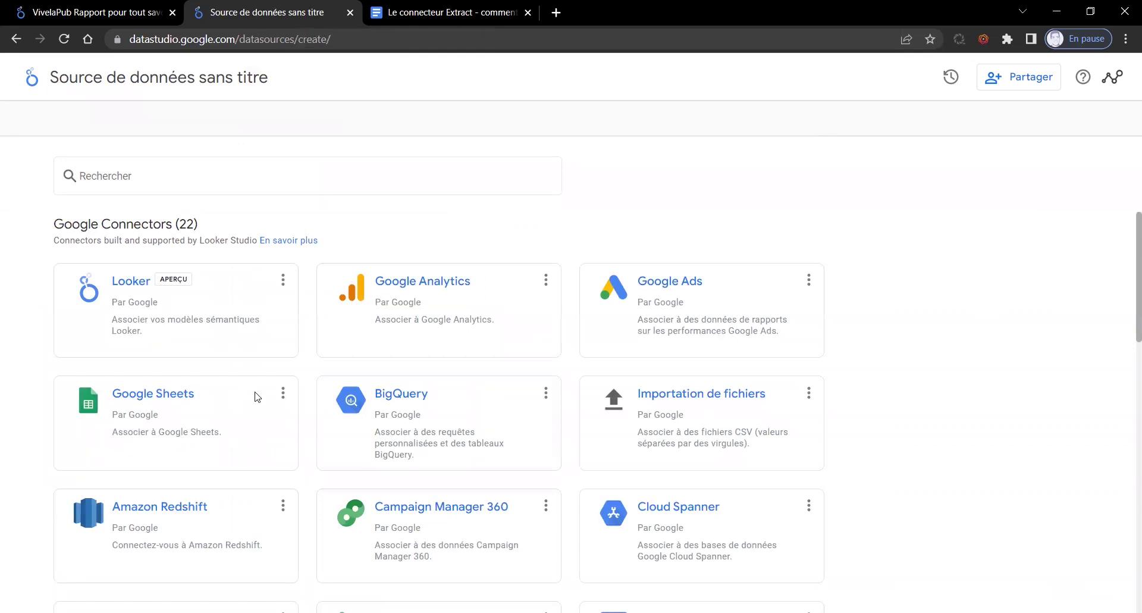
pyautogui.scroll(-3, 255, 395)
pyautogui.click(200, 458)
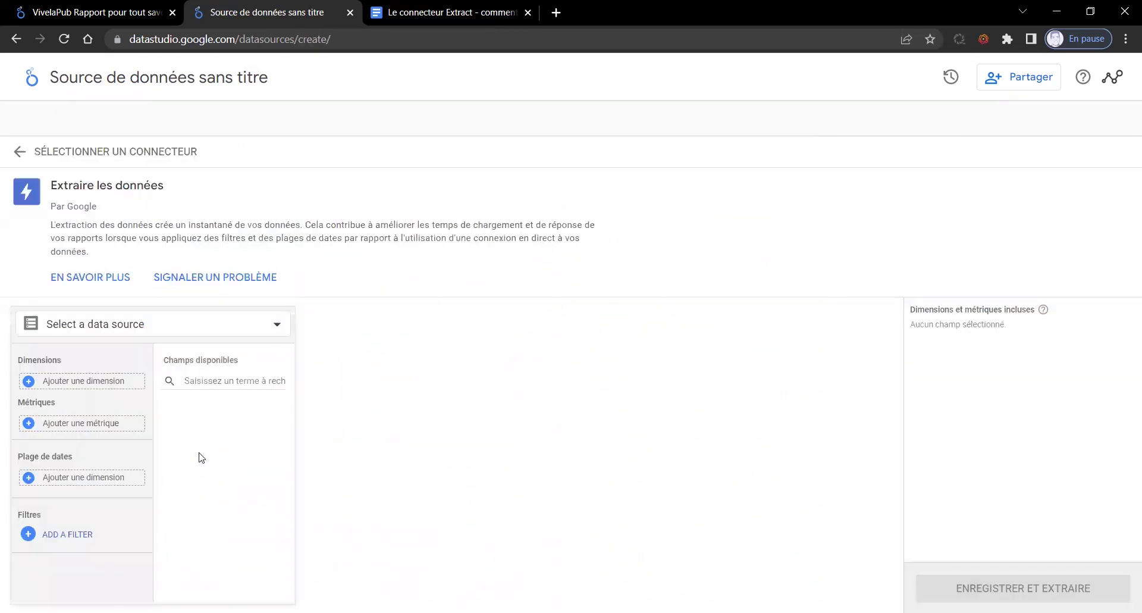
pyautogui.click(145, 326)
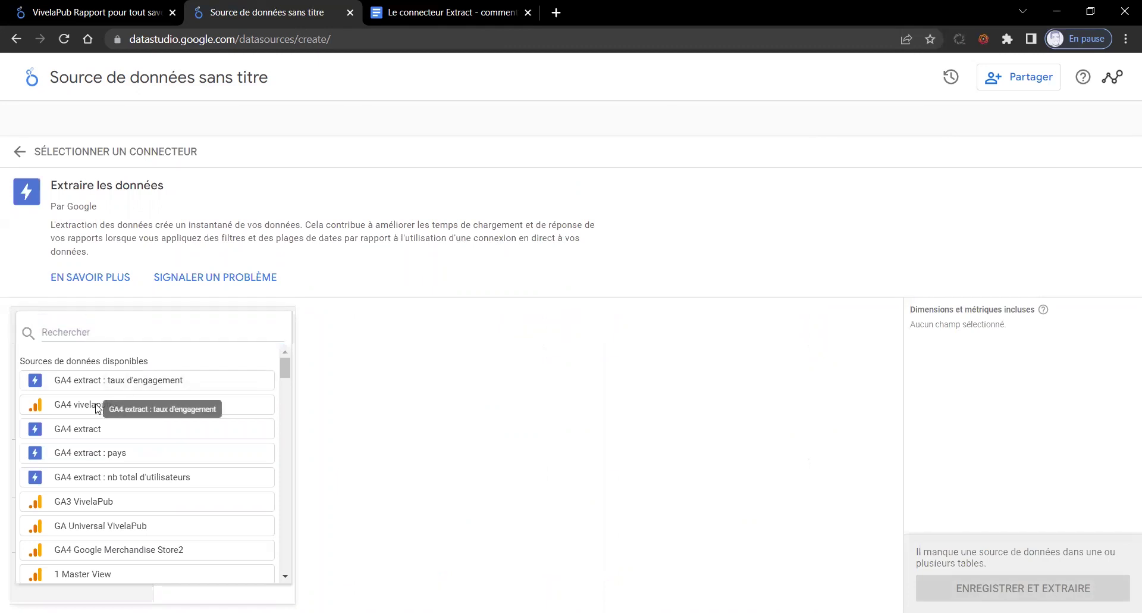
pyautogui.click(79, 407)
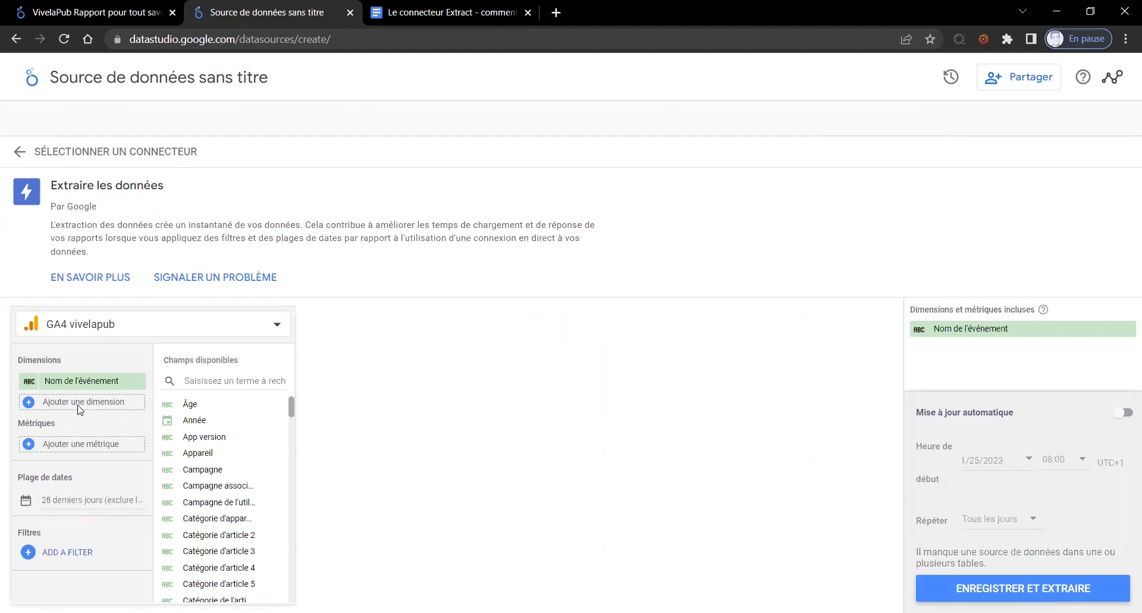
# - Replace the default dimension Nom de l'événement with Chemin de la page and add the dimension Date
pyautogui.click(85, 384)
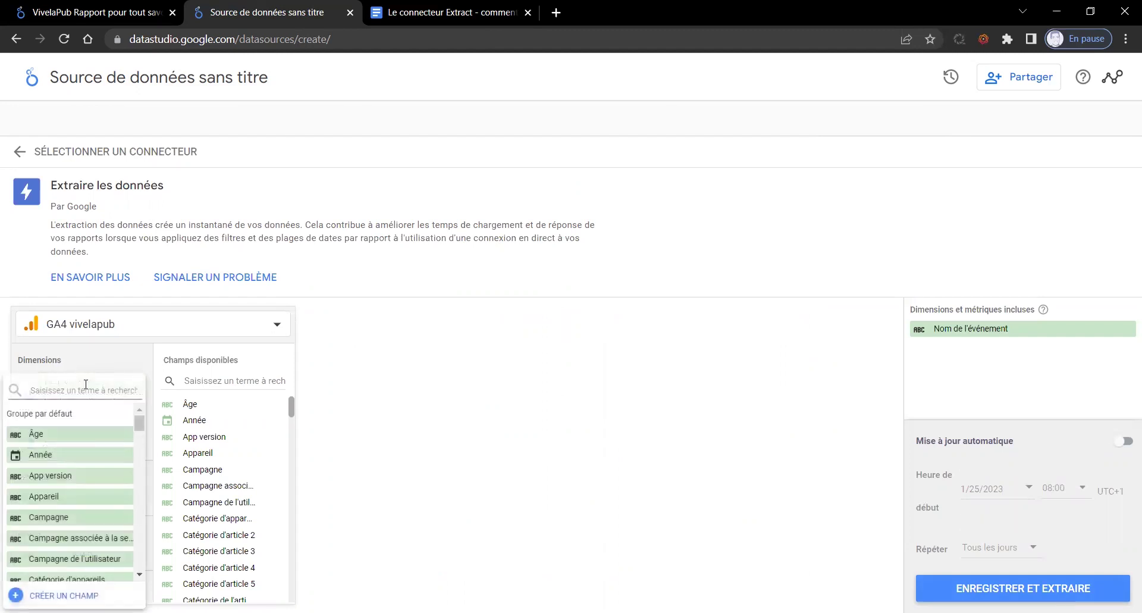
pyautogui.write('che')
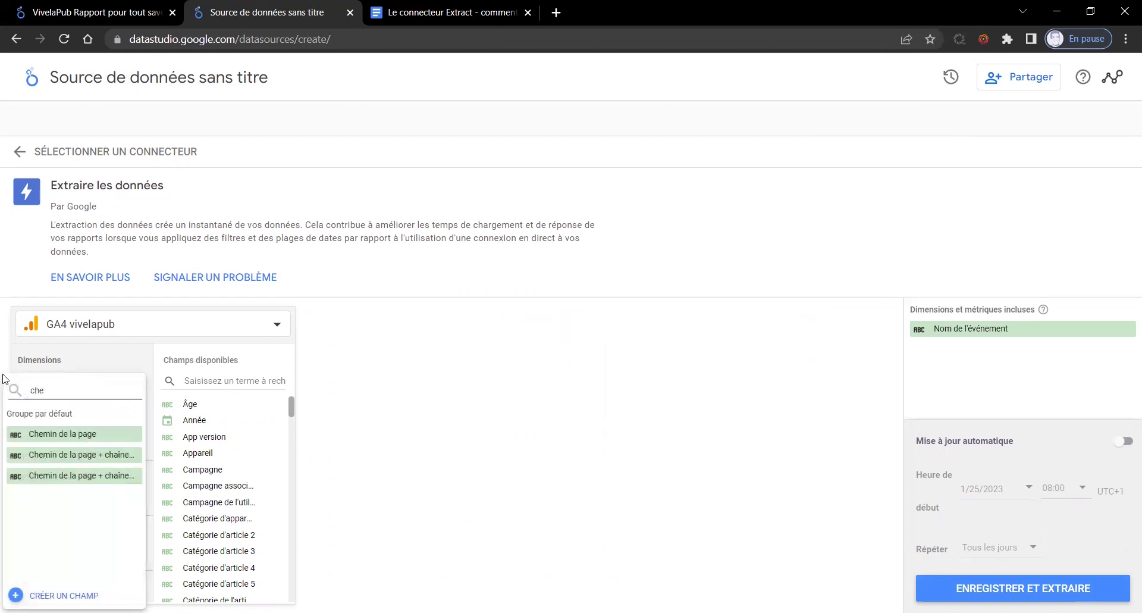
pyautogui.click(53, 435)
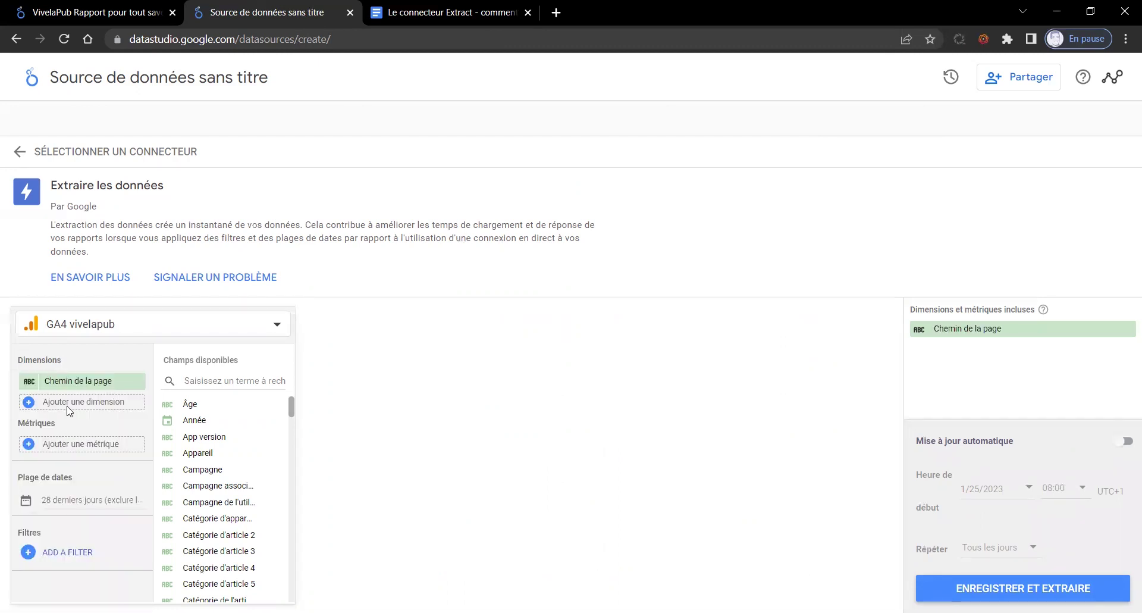
pyautogui.click(69, 404)
pyautogui.write('date')
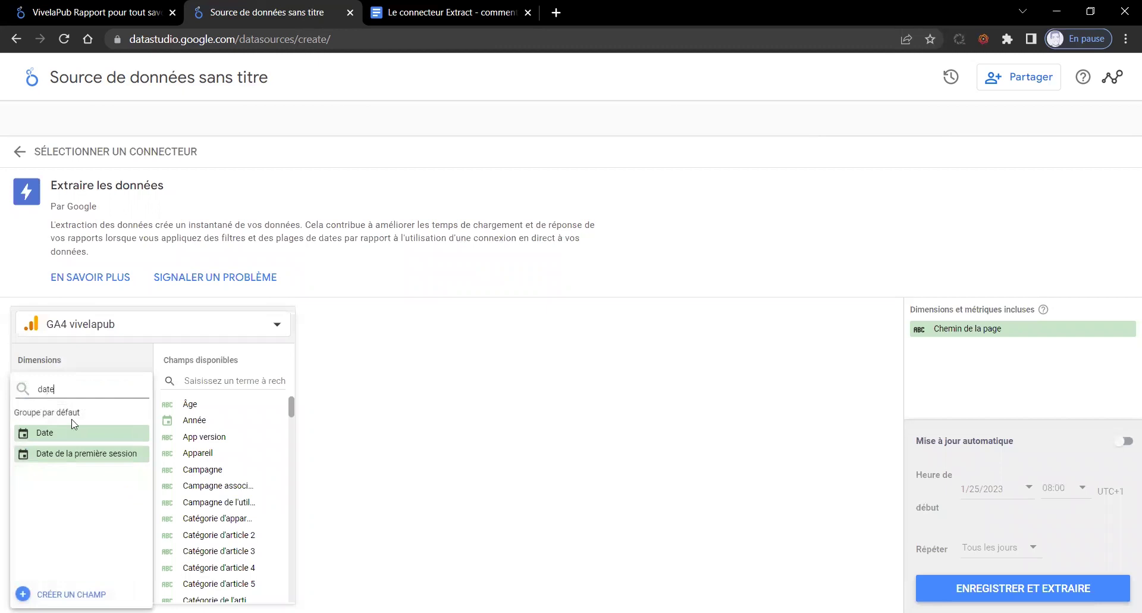
pyautogui.click(77, 434)
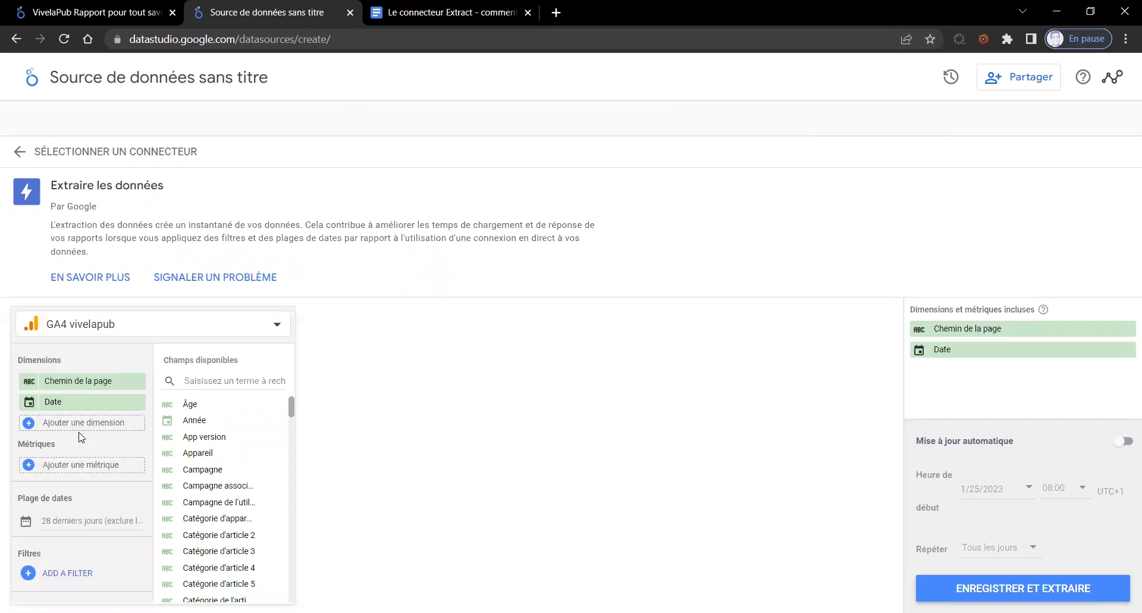
# - Add the metric Taux d'engagement to the new extract
pyautogui.click(71, 468)
pyautogui.write('t')
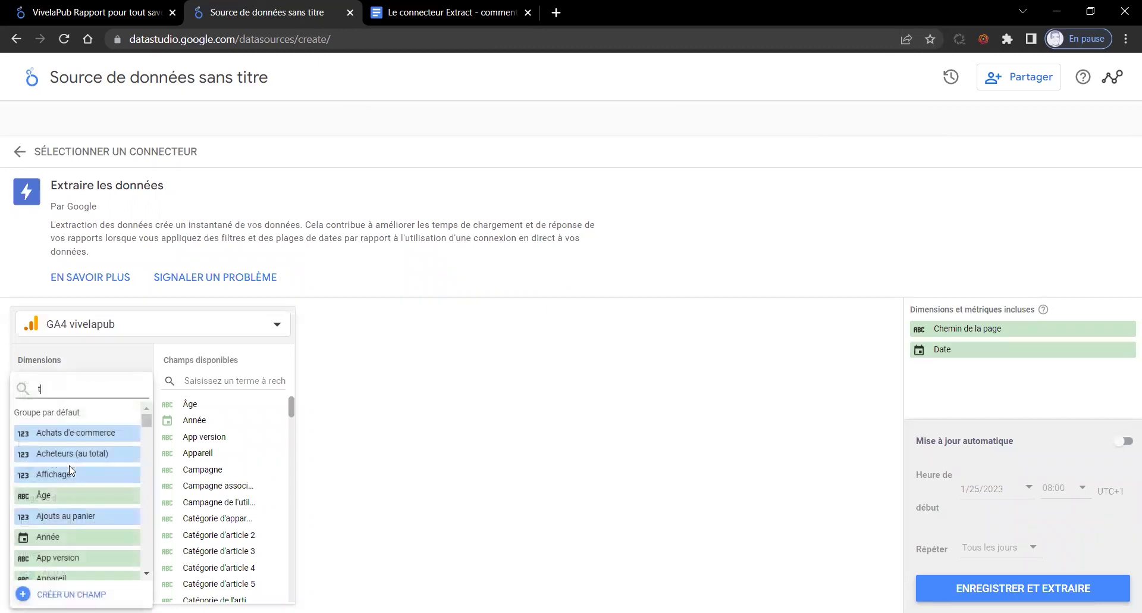
pyautogui.write("aux d'eng")
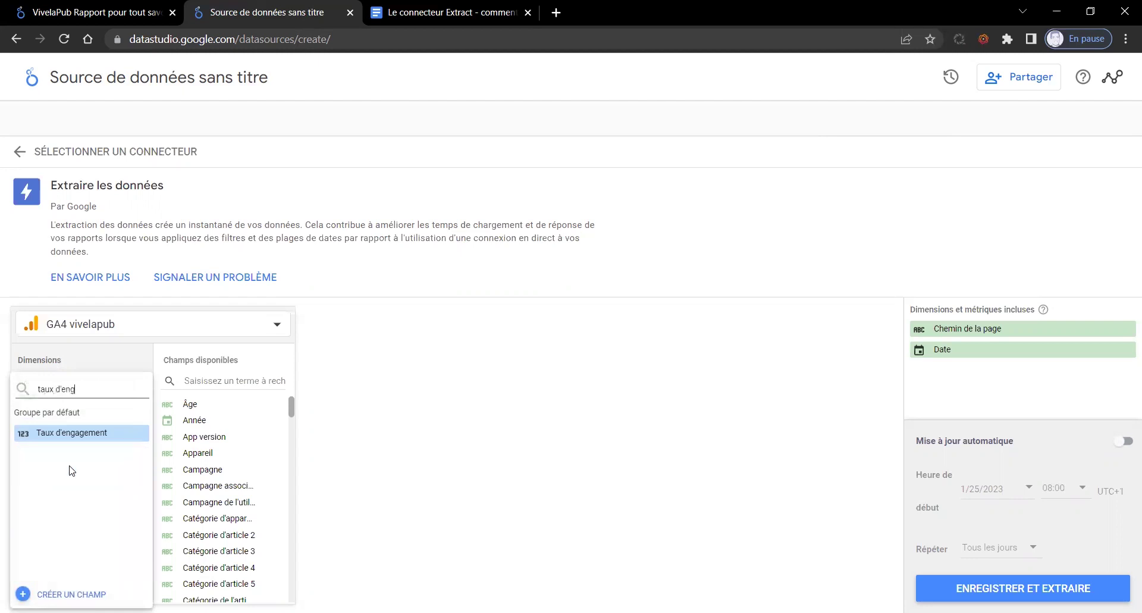
pyautogui.click(93, 434)
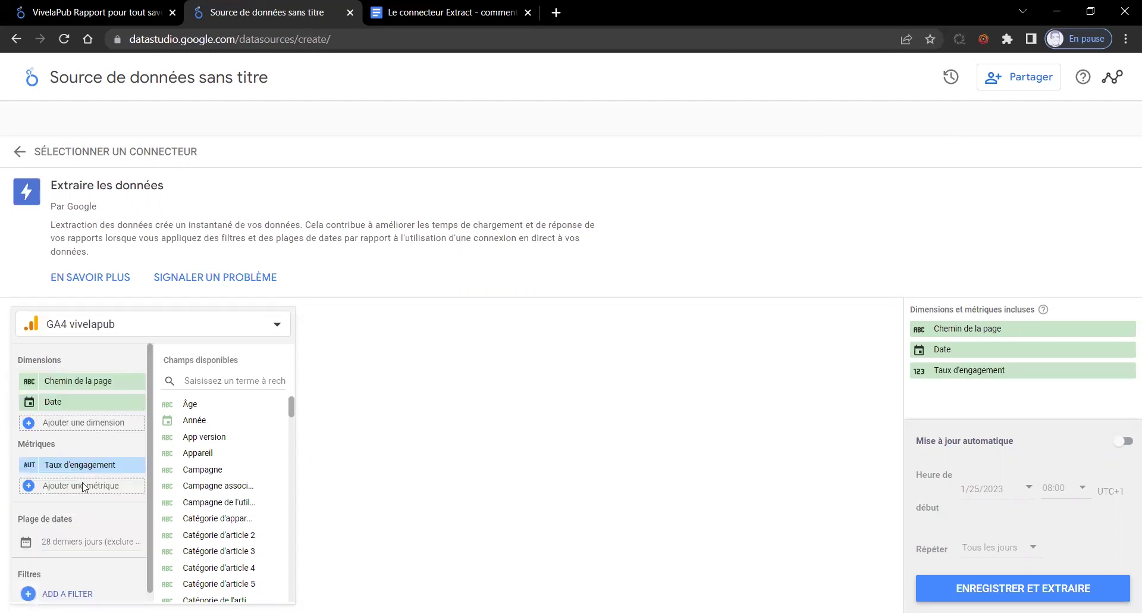
# - Switch the new extract's date range to Plage de dates avancée and set its start date to Aujourd'hui Moins 6 Mois
pyautogui.click(87, 542)
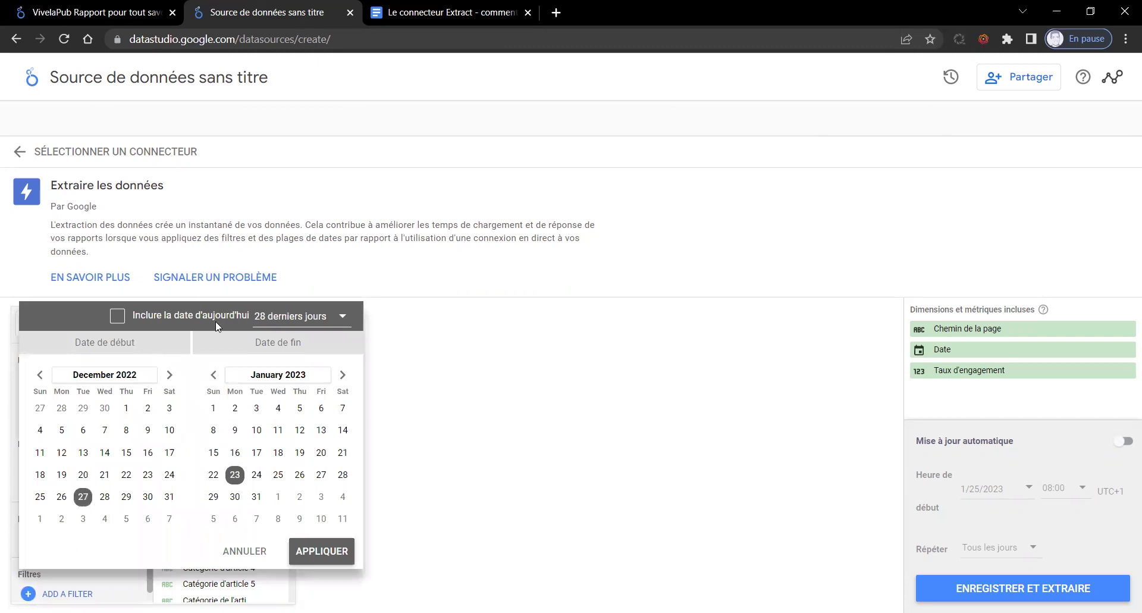
pyautogui.click(294, 319)
pyautogui.scroll(-10, 297, 405)
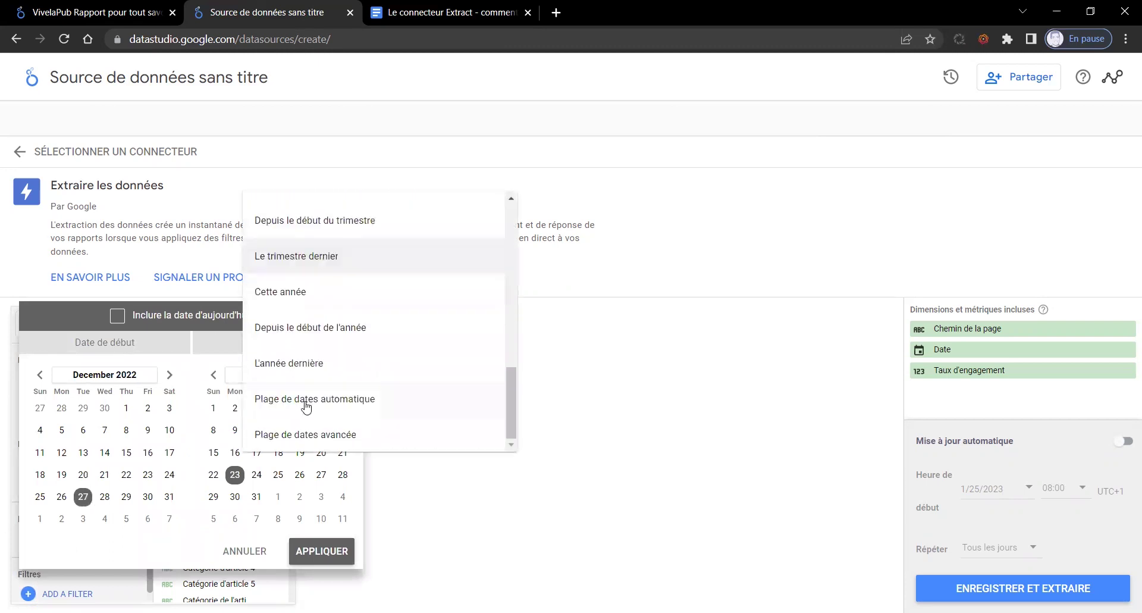
pyautogui.click(301, 437)
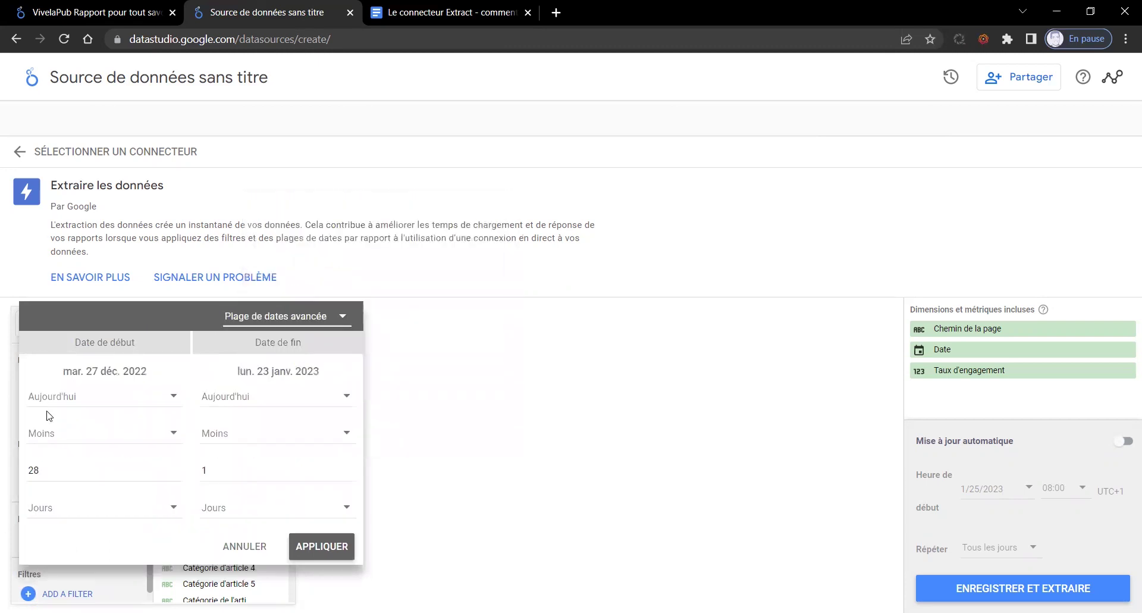
pyautogui.click(47, 467)
pyautogui.doubleClick(47, 468)
pyautogui.write('6')
pyautogui.click(77, 508)
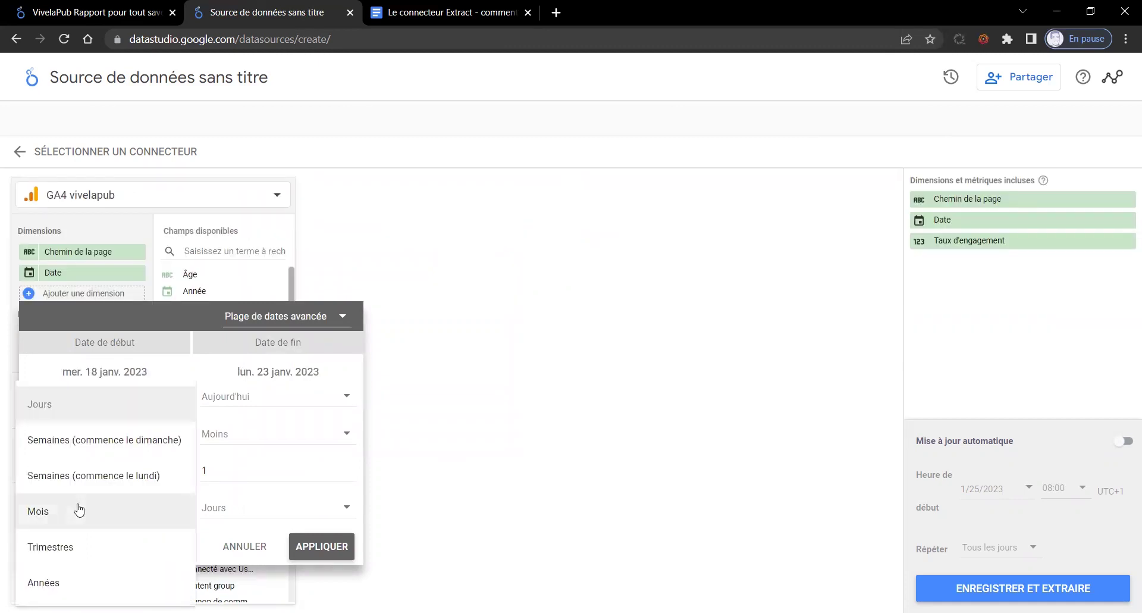
pyautogui.click(80, 510)
# - Set the new extract's end date to Aujourd'hui Moins 0 Jours and apply the date range
pyautogui.doubleClick(204, 470)
pyautogui.write('0')
pyautogui.click(325, 546)
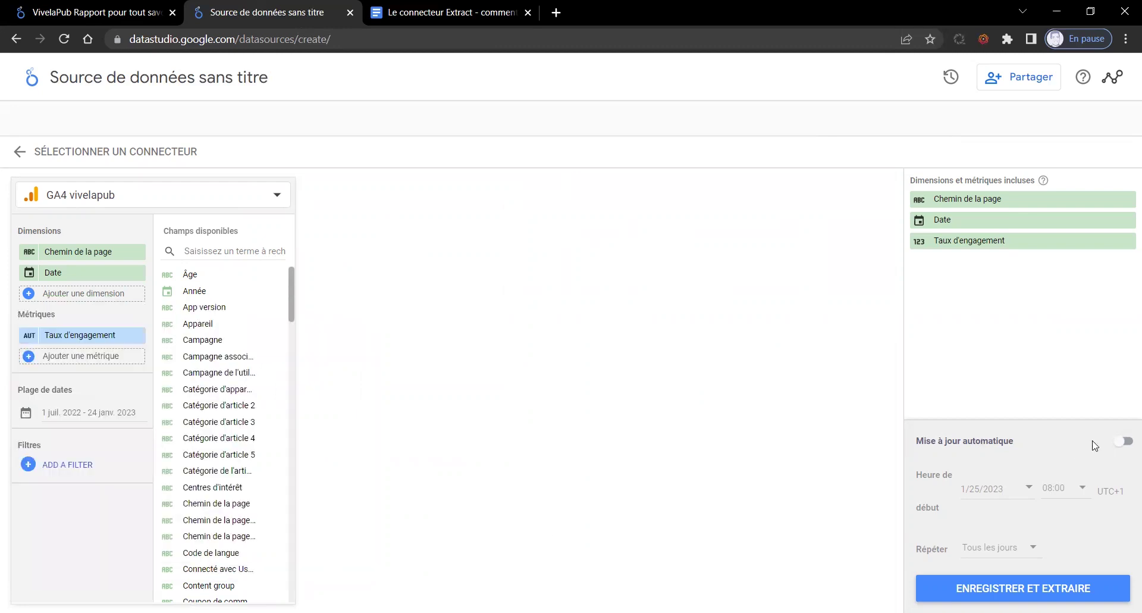
# - Enable the engagement rate extract's automatic update daily (Tous les jours) at 01:00, and save and extract the data
pyautogui.click(1125, 441)
pyautogui.click(1064, 489)
pyautogui.scroll(4, 1069, 463)
pyautogui.scroll(3, 1069, 463)
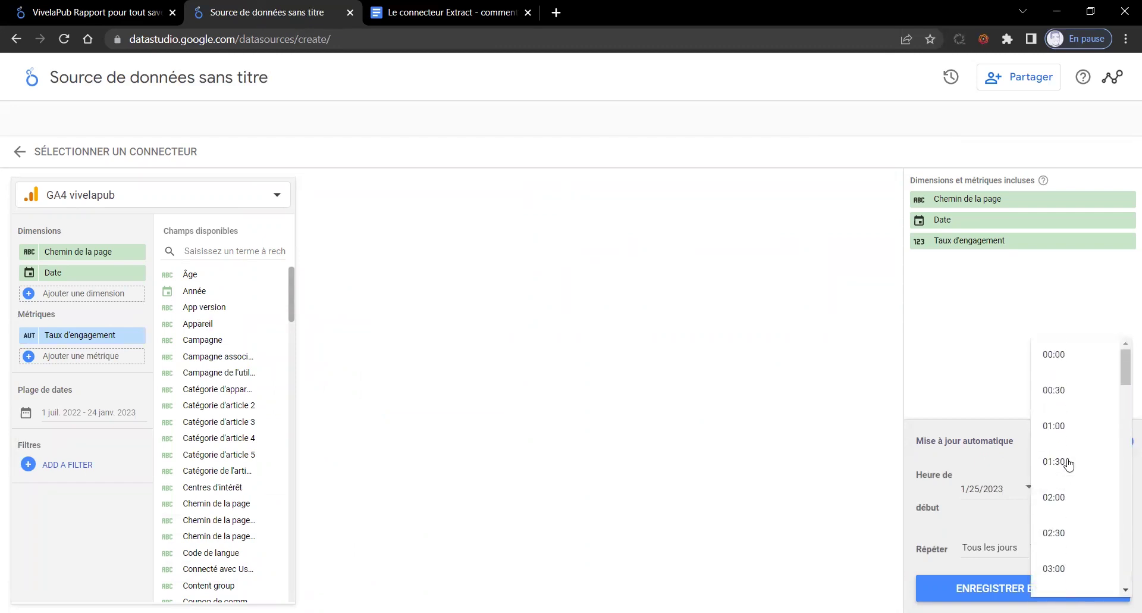
pyautogui.click(1067, 435)
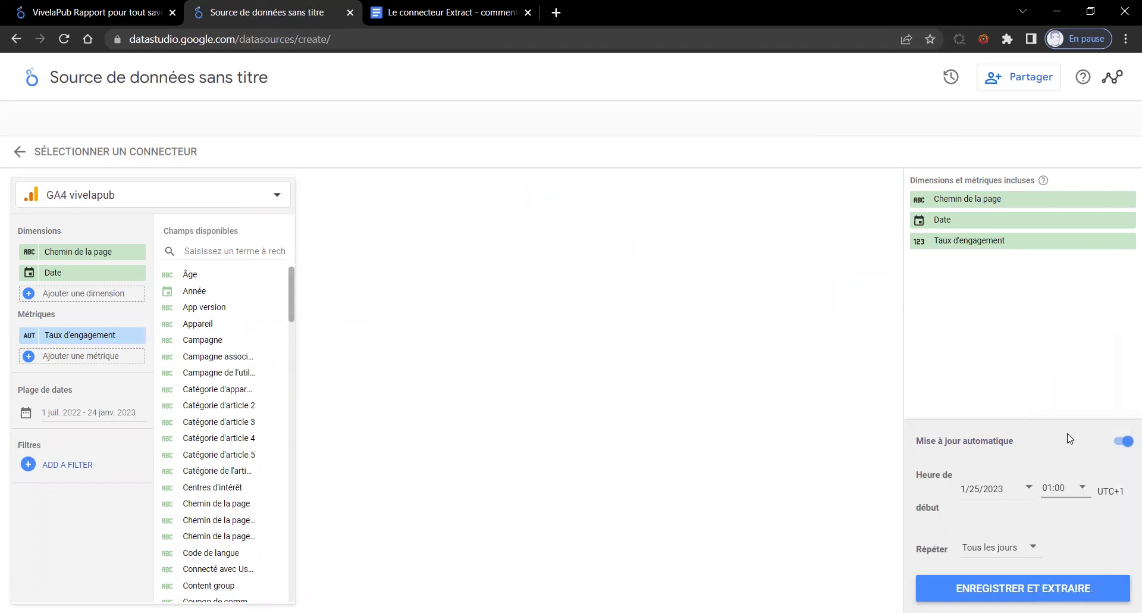
pyautogui.click(1011, 589)
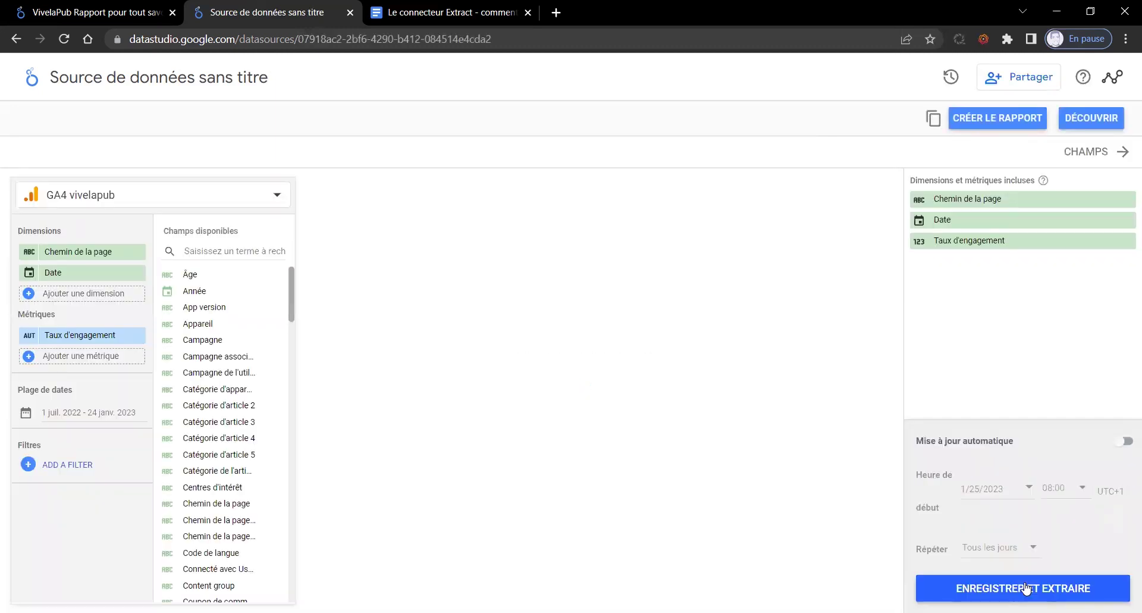
# - Rename the engagement rate data source as "GA4 extract taux d'engagement vivelapub"
pyautogui.click(115, 77)
pyautogui.write('GA4')
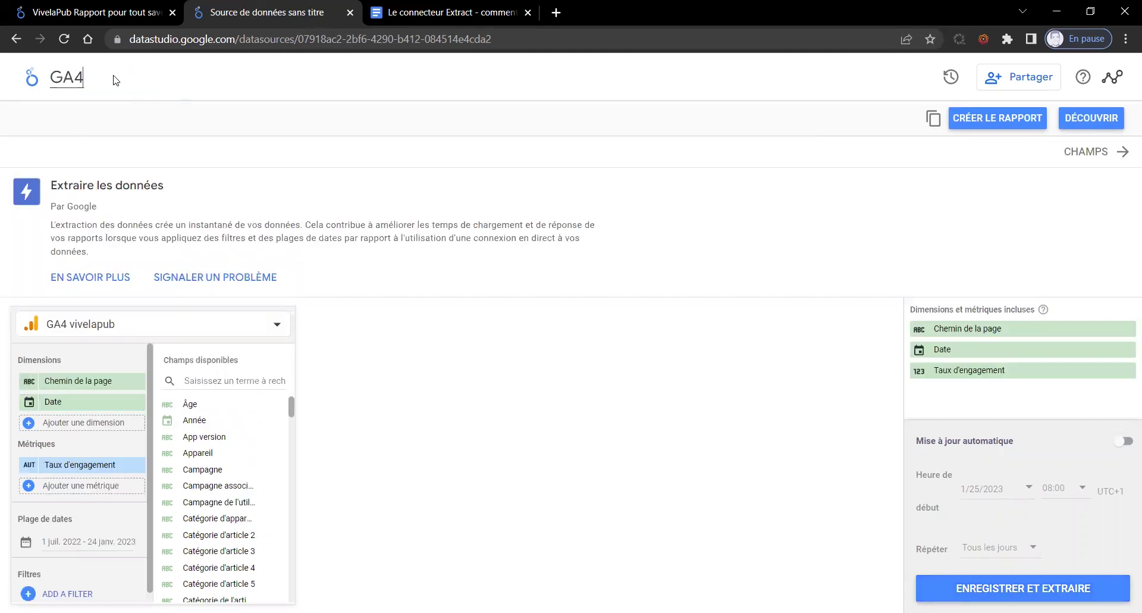
pyautogui.write(' extrac')
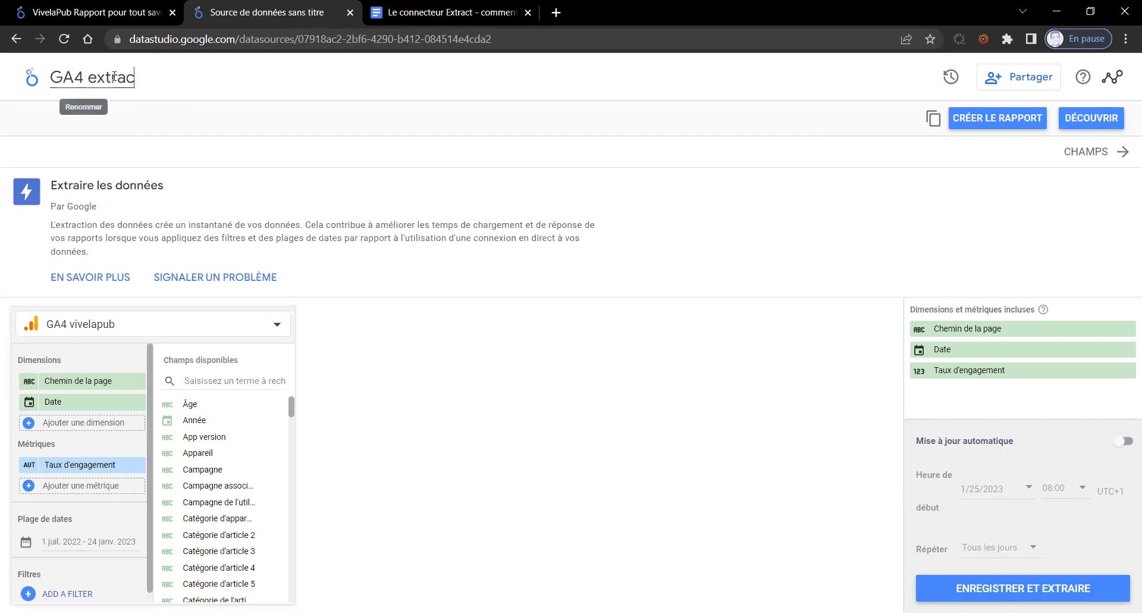
pyautogui.write("t taux d'eng")
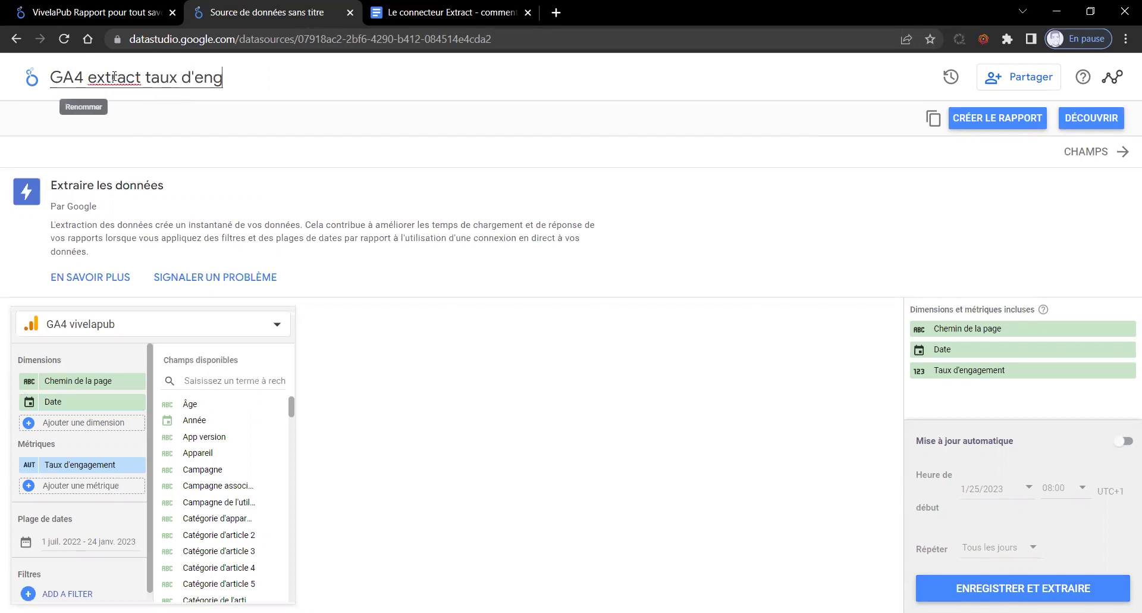
pyautogui.write('agement vivelapub')
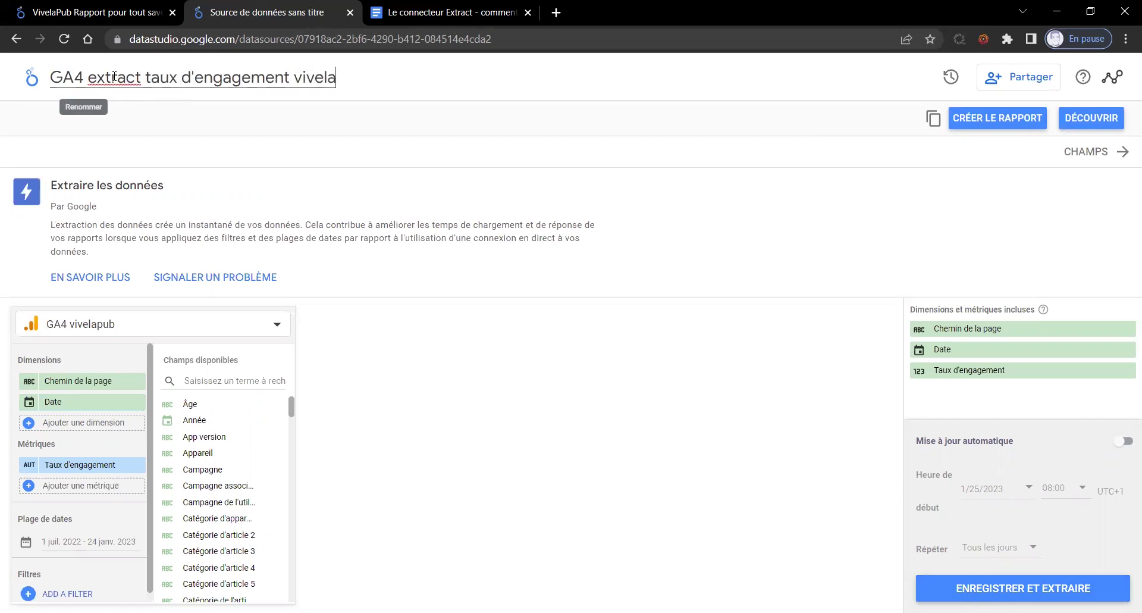
pyautogui.press('Return')
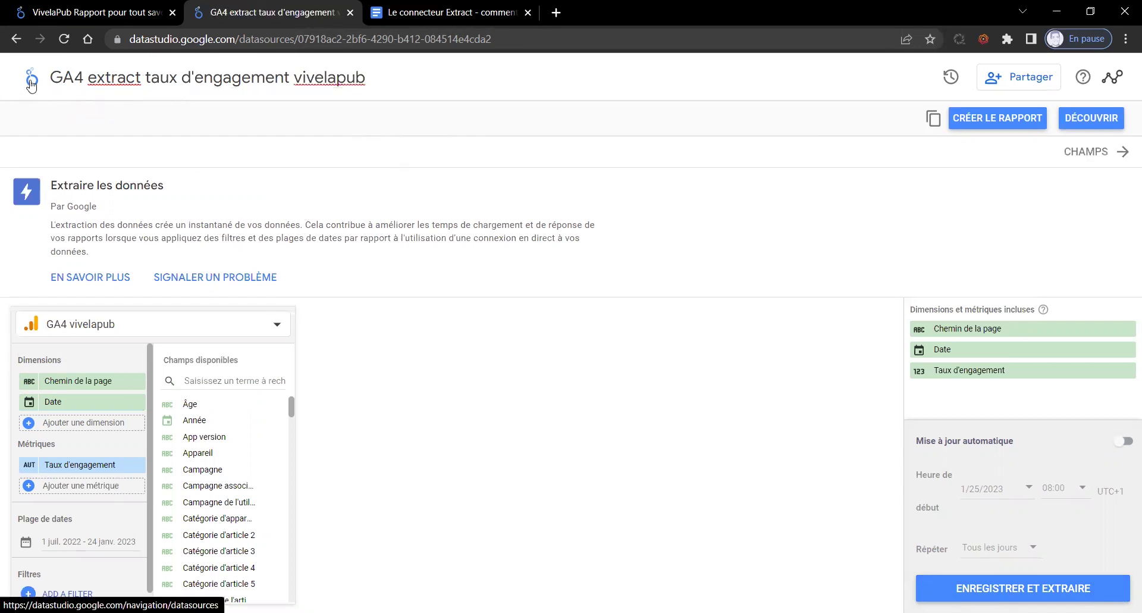
# - Create another data source with the Extraire les données connector, using GA4 vivelapub as its source
pyautogui.click(32, 85)
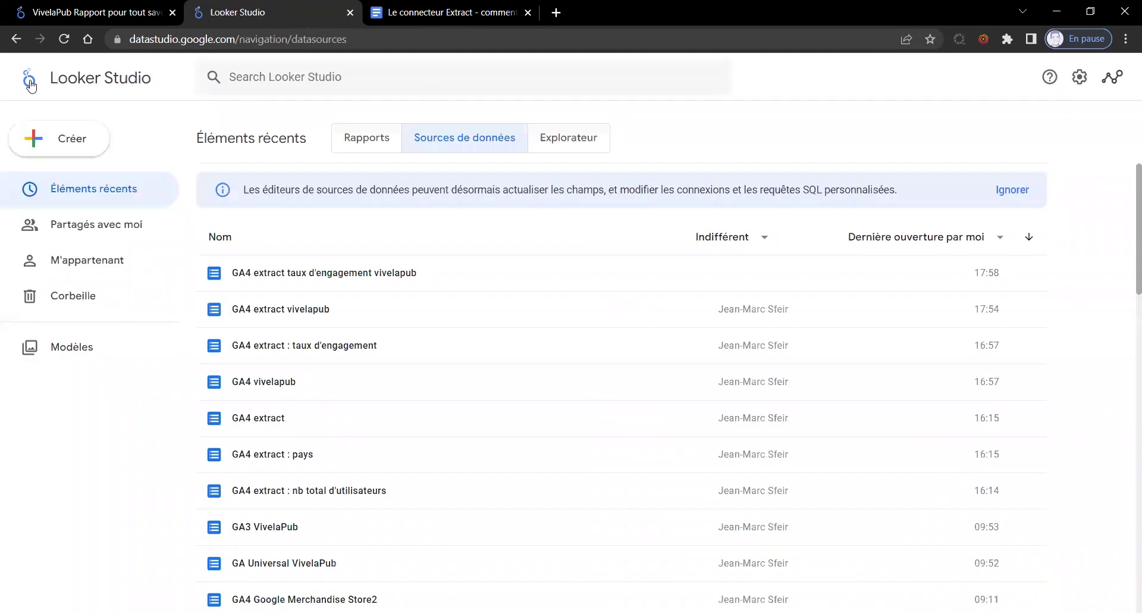
pyautogui.click(97, 132)
pyautogui.click(106, 213)
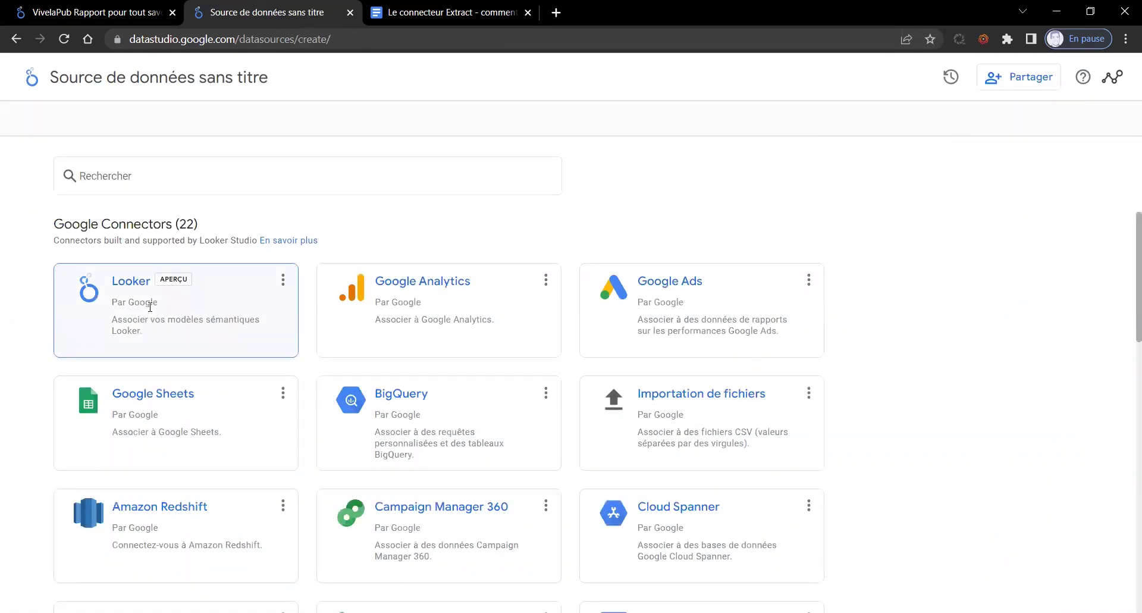
pyautogui.scroll(-6, 150, 307)
pyautogui.click(174, 308)
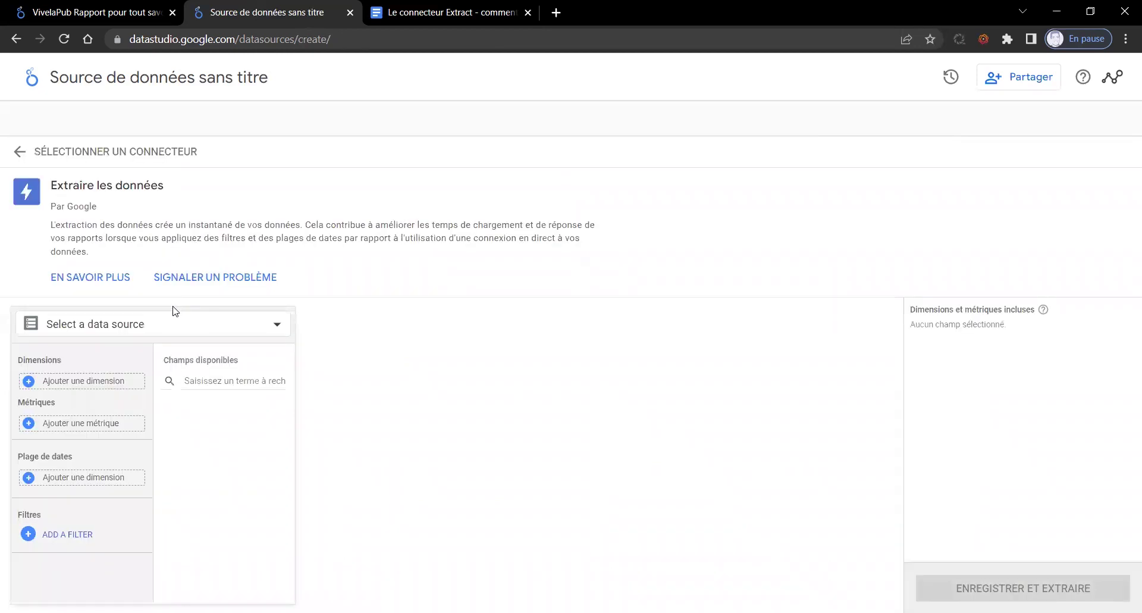
pyautogui.click(145, 329)
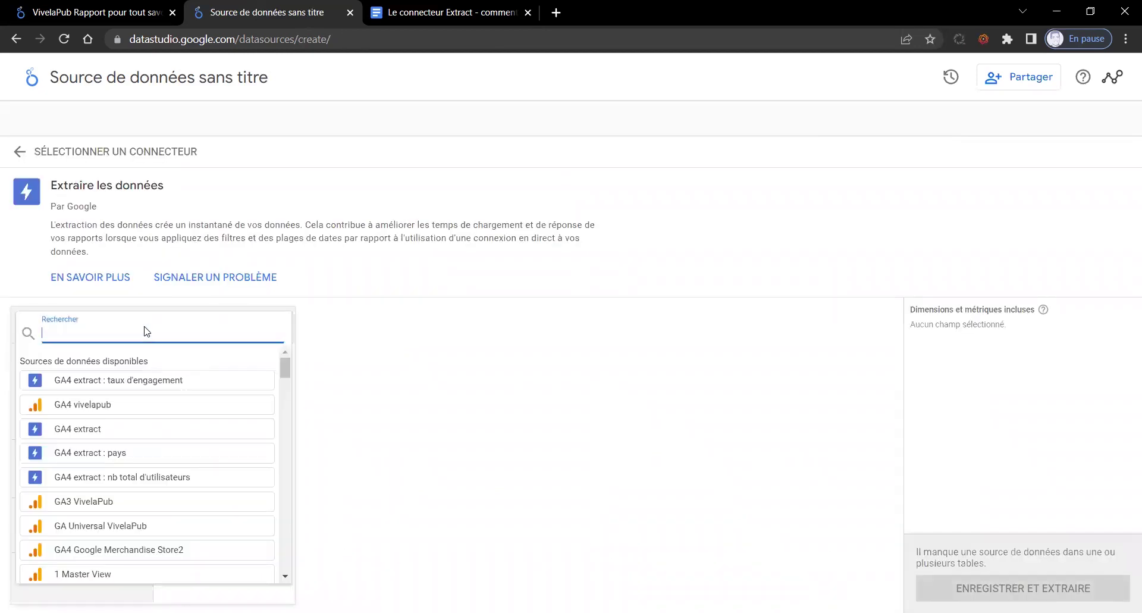
pyautogui.click(83, 404)
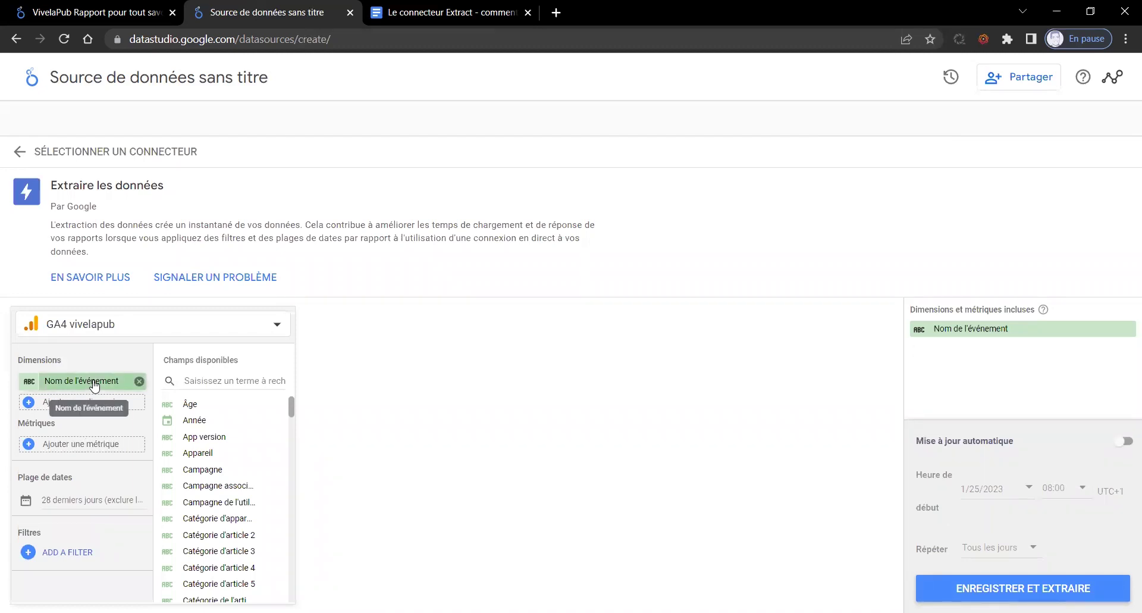
# - Replace the dimension Nom de l'événement with Chemin de la page and add the dimension Date
pyautogui.click(94, 384)
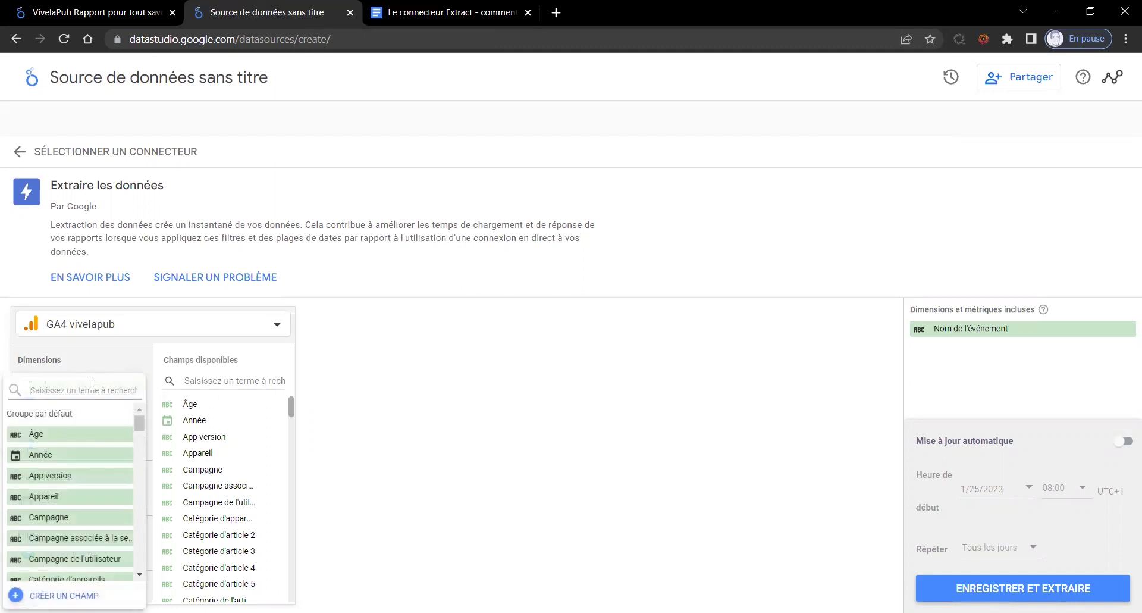
pyautogui.write('chem')
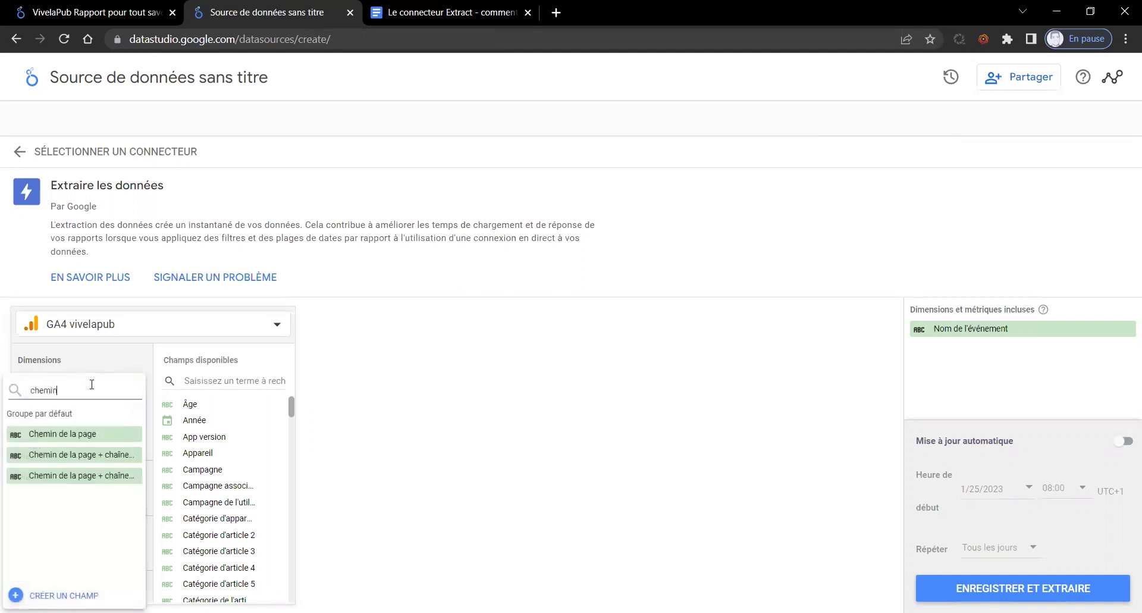
pyautogui.write('in')
pyautogui.click(60, 435)
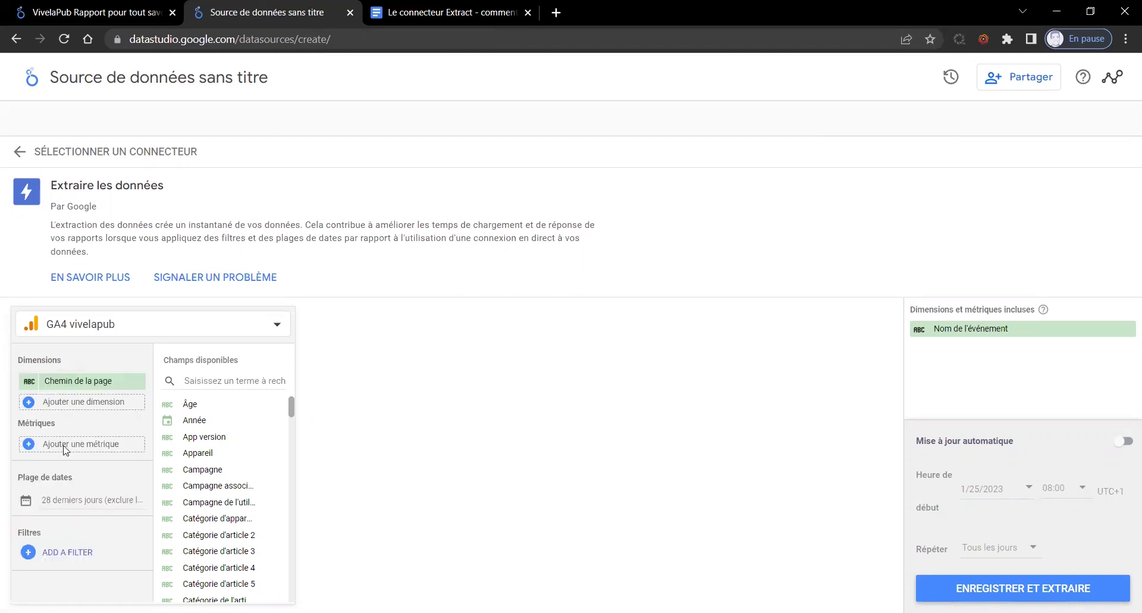
pyautogui.click(82, 402)
pyautogui.write('date')
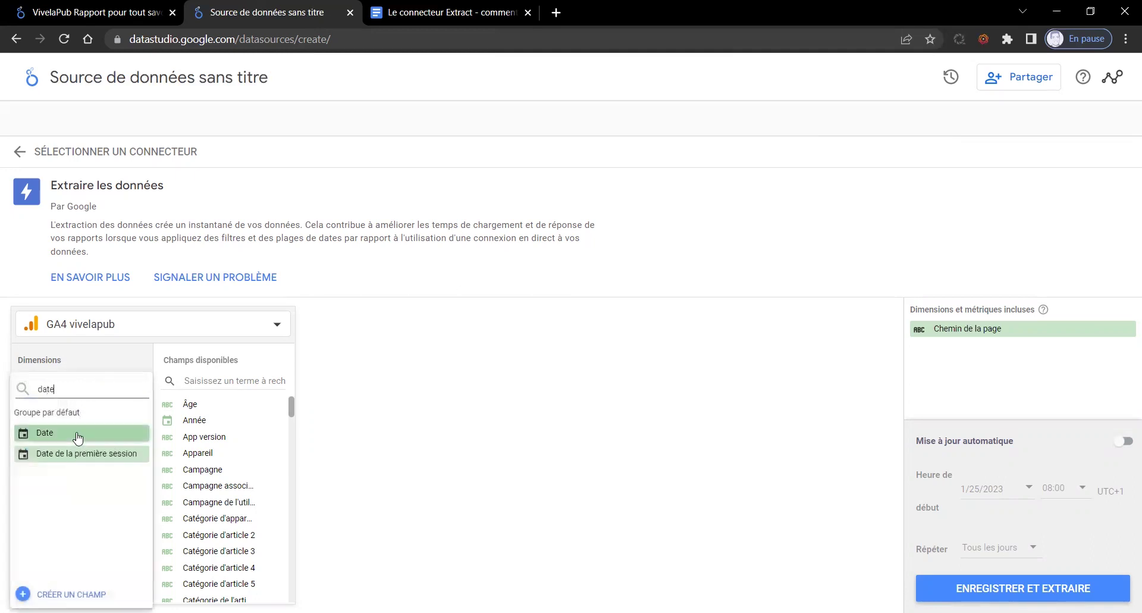
pyautogui.click(77, 436)
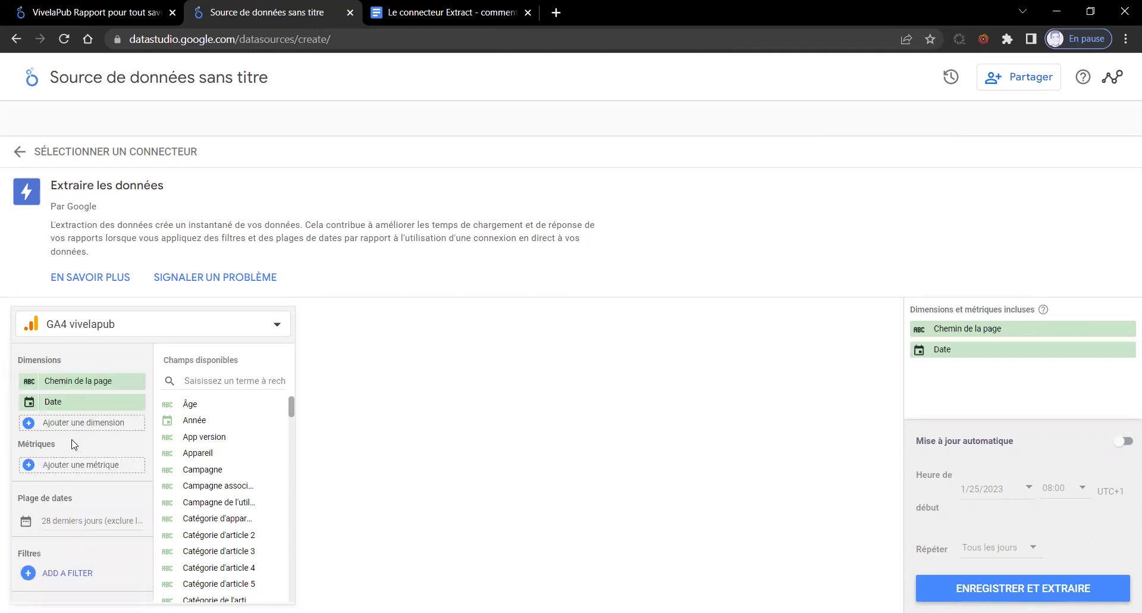
# - Add the metric Nombre total d'utilisateurs to the new extract
pyautogui.click(67, 466)
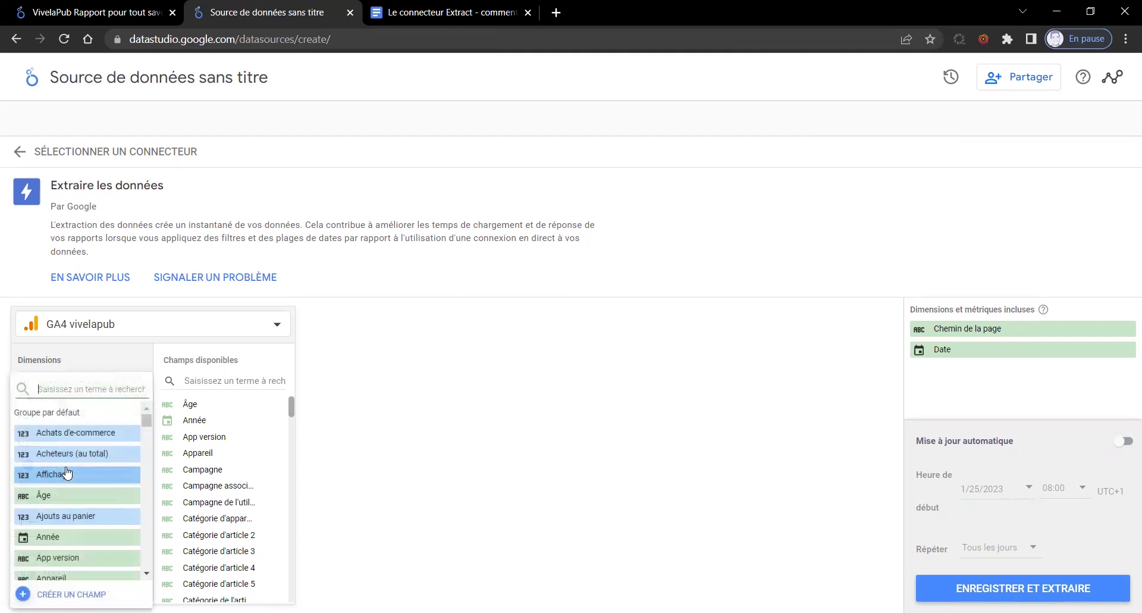
pyautogui.write('nombre total')
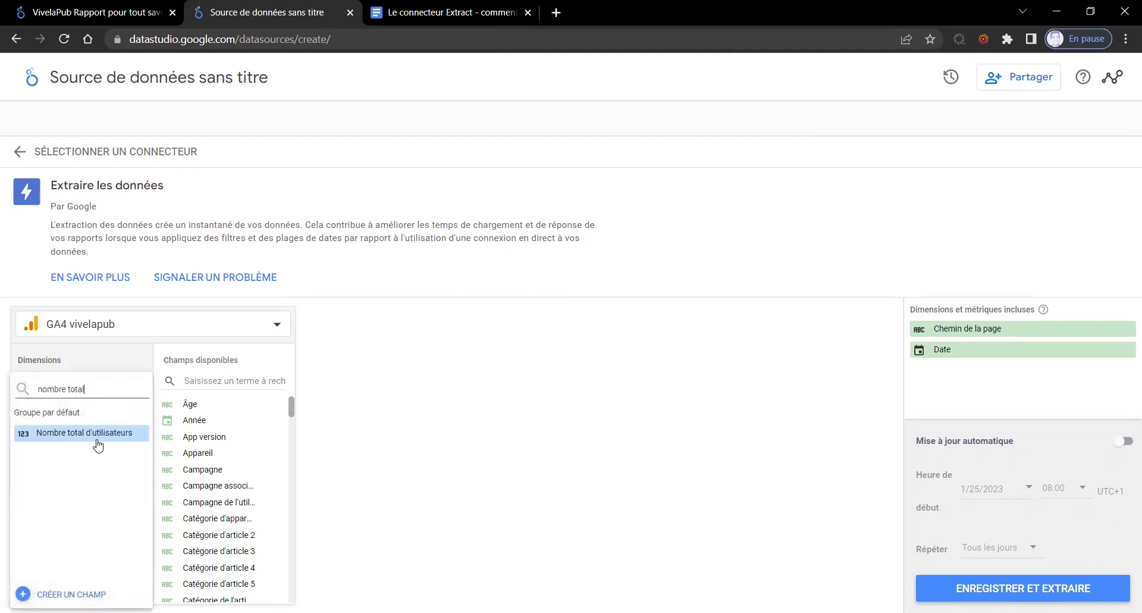
pyautogui.click(98, 441)
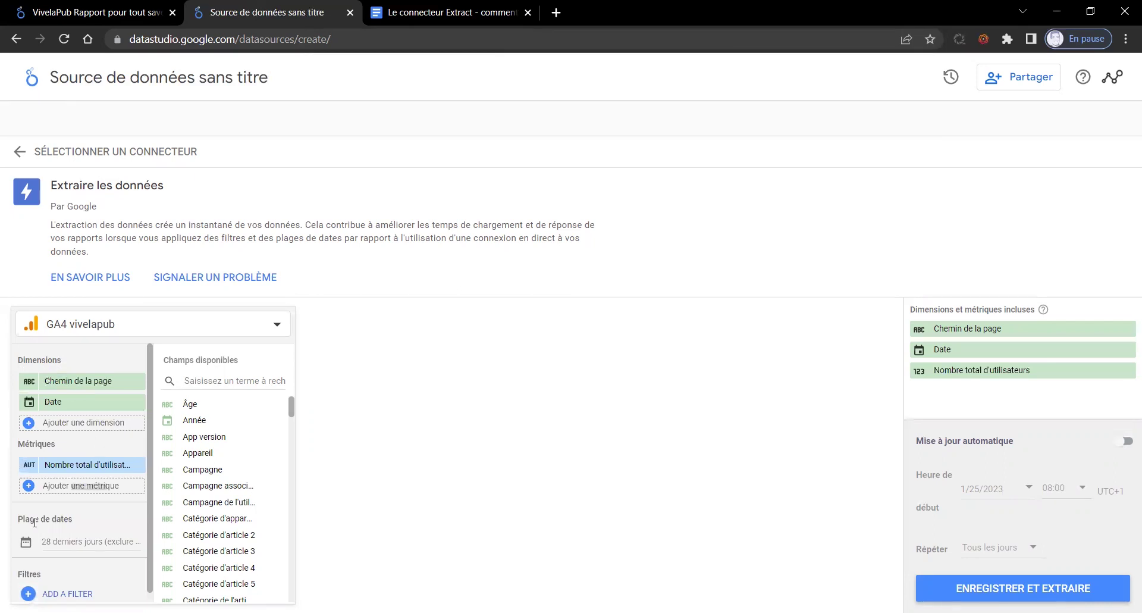
# - Add the metric Comptes utilisateur actifs to the new extract
pyautogui.click(72, 486)
pyautogui.write("nombre d'")
pyautogui.press('BackSpace')
pyautogui.press('BackSpace')
pyautogui.press('BackSpace')
pyautogui.press('BackSpace')
pyautogui.press('BackSpace')
pyautogui.press('BackSpace')
pyautogui.press('BackSpace')
pyautogui.press('BackSpace')
pyautogui.press('BackSpace')
pyautogui.write('actif')
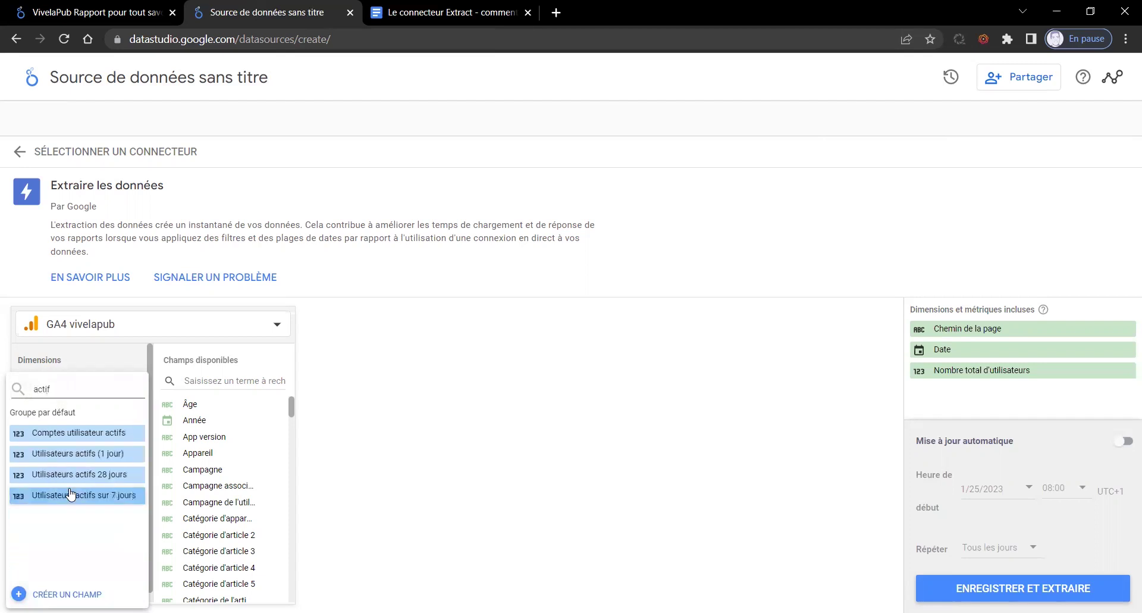
pyautogui.click(83, 433)
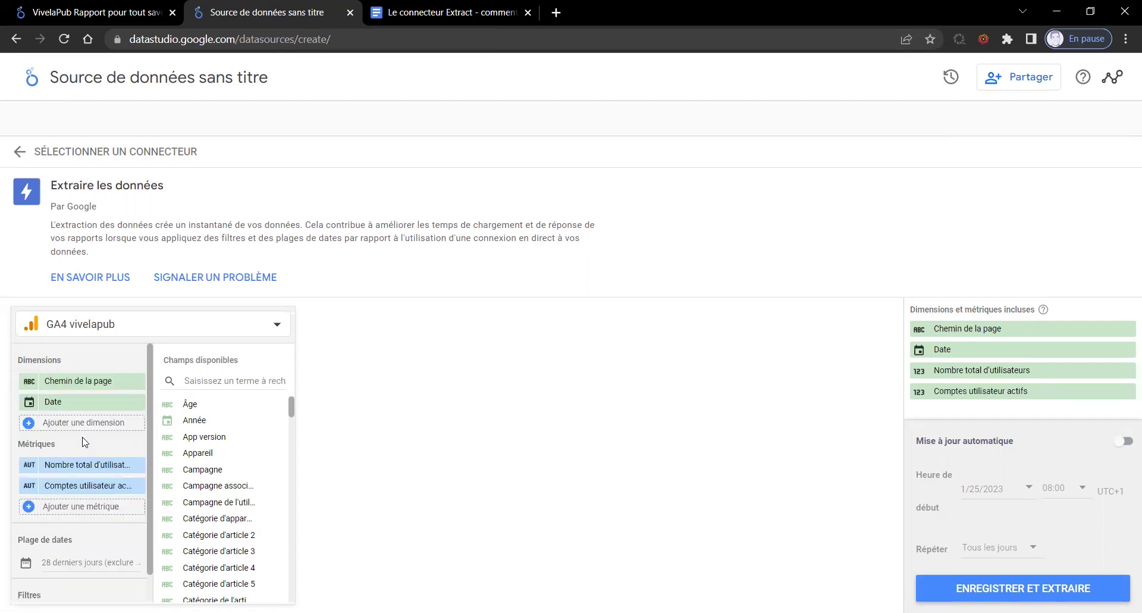
# - Switch the total-users extract's date range to Plage de dates avancée and set its start date to Aujourd'hui Moins 6 Mois
pyautogui.click(78, 565)
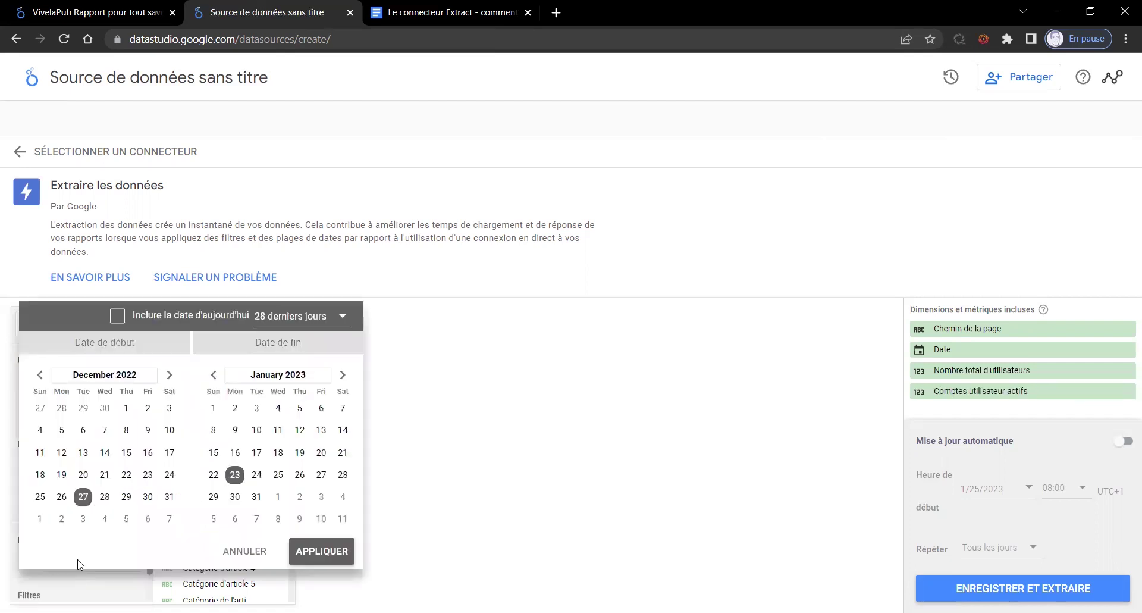
pyautogui.click(285, 320)
pyautogui.scroll(-5, 297, 395)
pyautogui.click(294, 436)
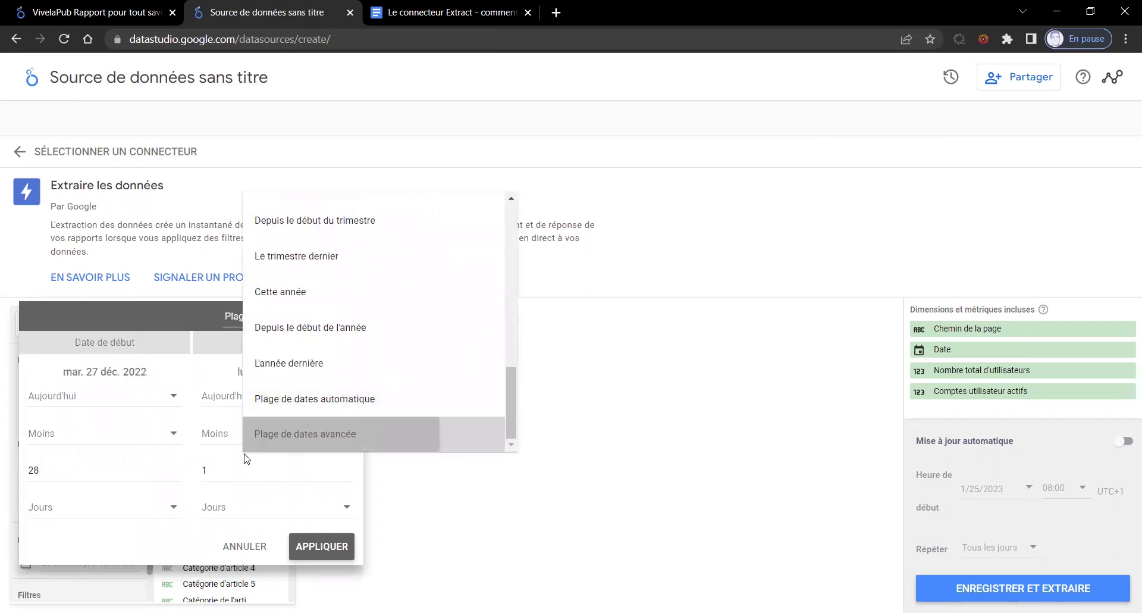
pyautogui.click(57, 470)
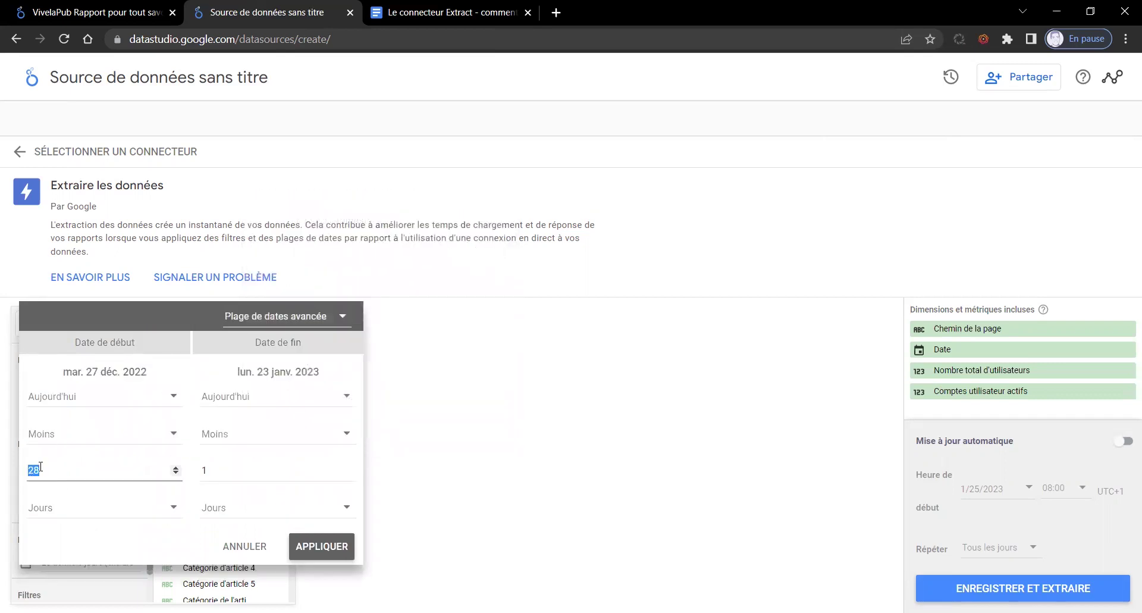
pyautogui.write('6')
pyautogui.click(42, 517)
pyautogui.click(43, 513)
# - Set the total-users extract's end date to Aujourd'hui Moins 0 Jours and apply the date range
pyautogui.doubleClick(204, 470)
pyautogui.write('0')
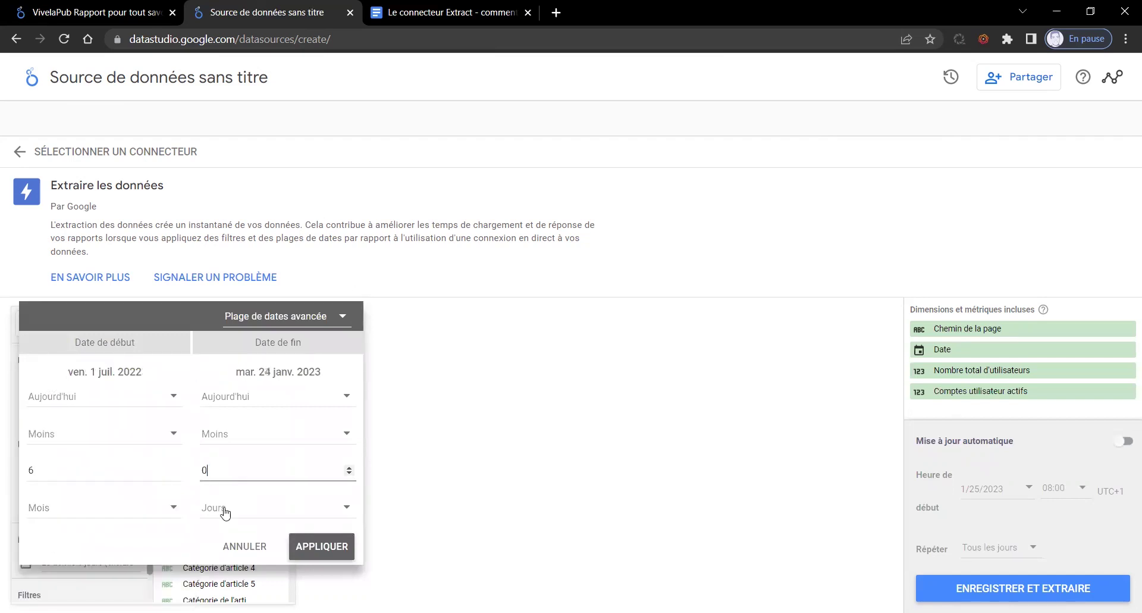
pyautogui.click(318, 546)
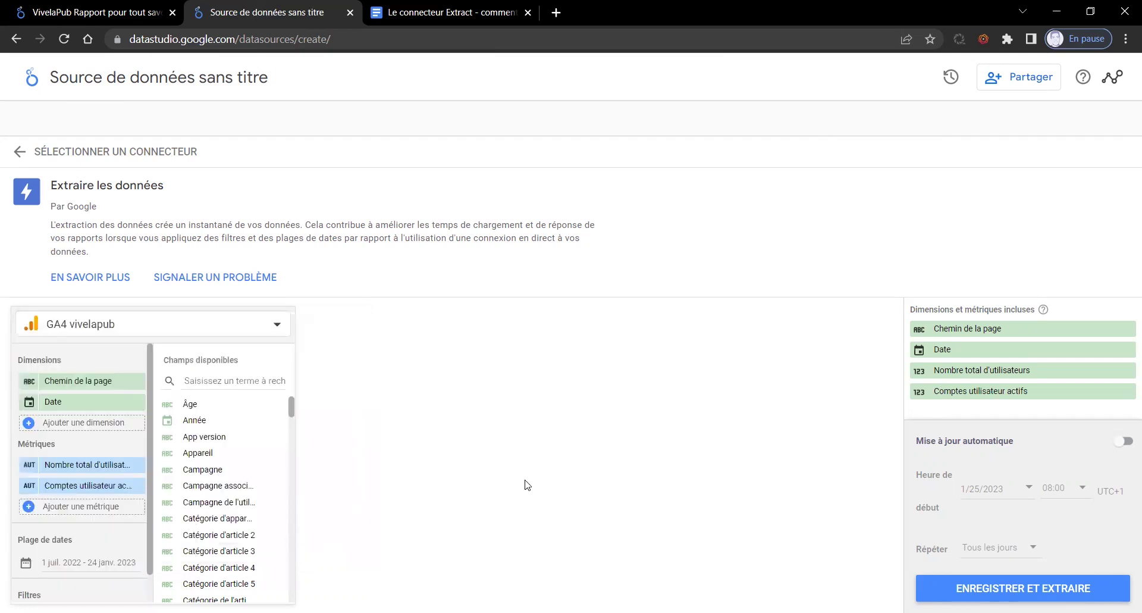
# - Enable the total-users extract's daily automatic update (Tous les jours) at 01:30, and save and extract the data
pyautogui.click(1125, 441)
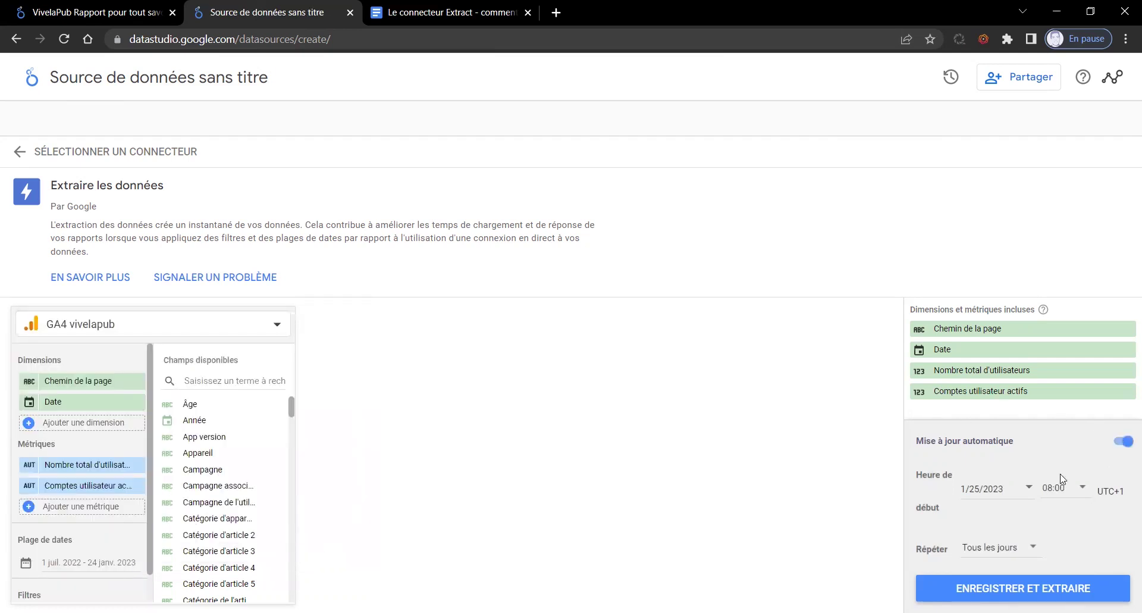
pyautogui.click(1063, 488)
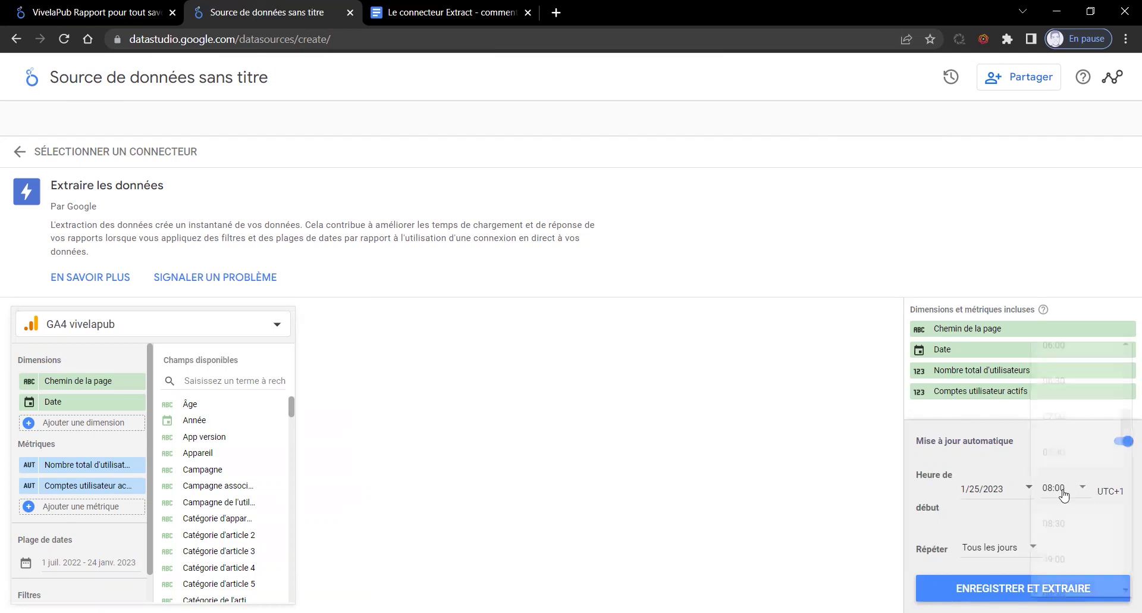
pyautogui.scroll(4, 1062, 495)
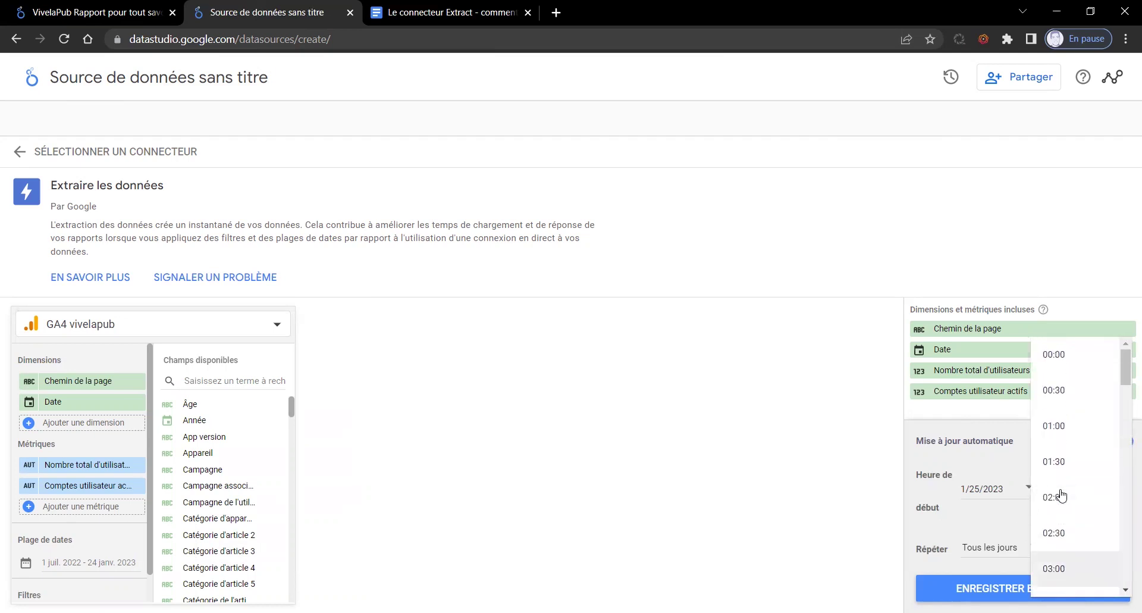
pyautogui.click(1060, 462)
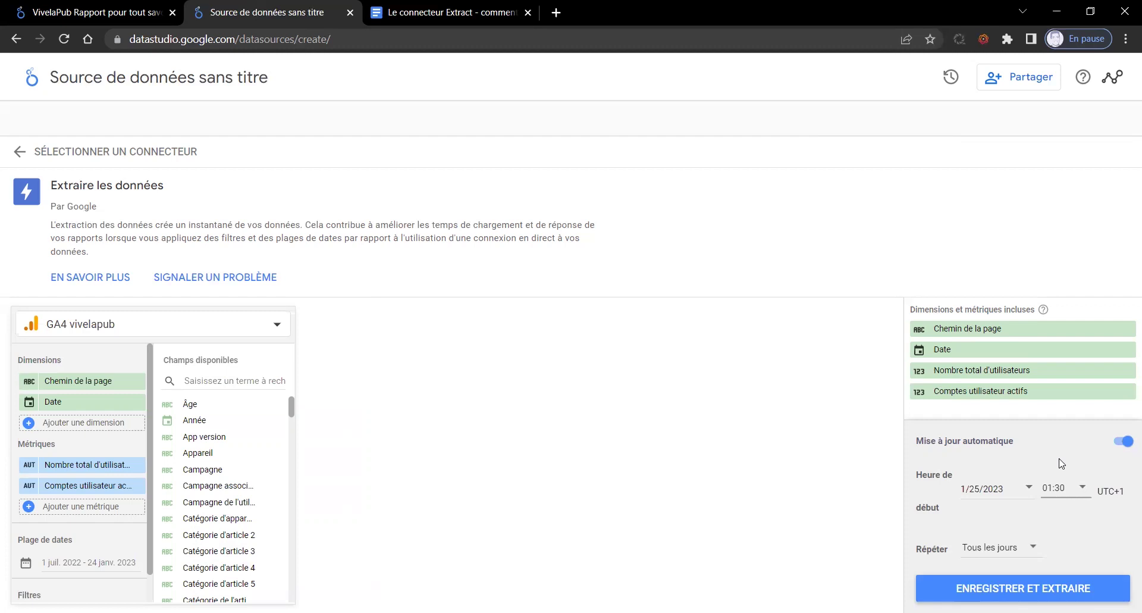
pyautogui.click(1059, 589)
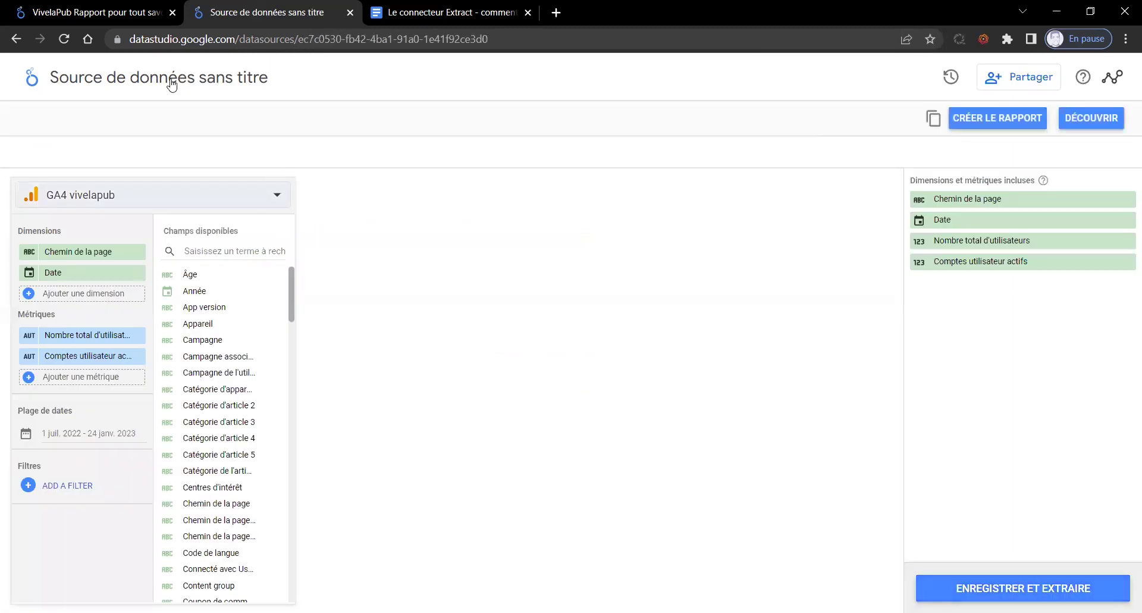
# - Rename the untitled total-users data source as "GA4 extract nb total d'utilisateurs"
pyautogui.click(151, 75)
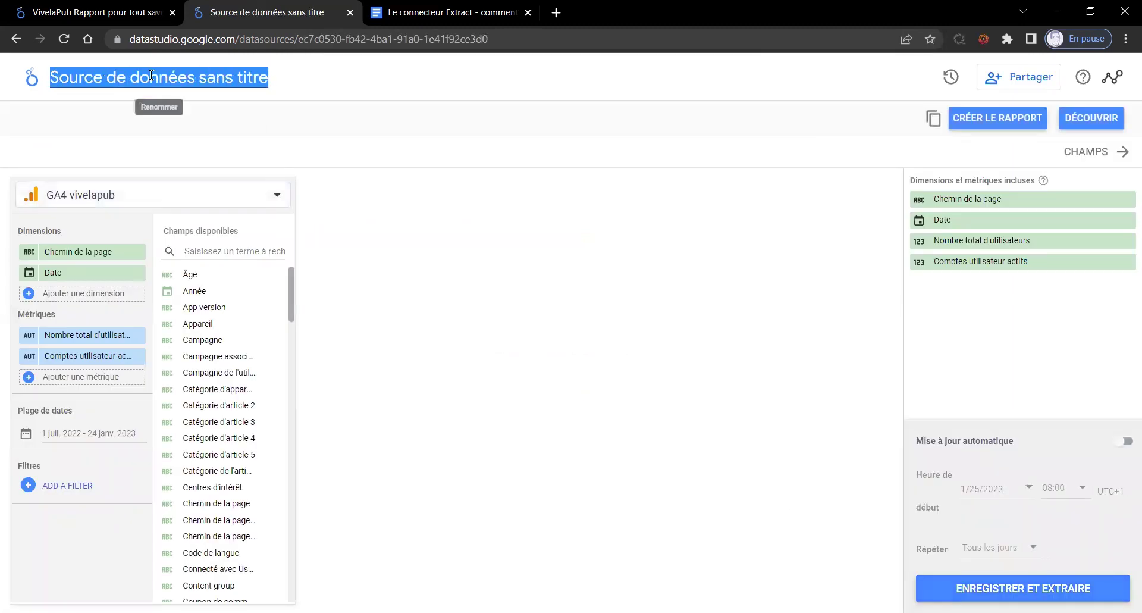
pyautogui.write('GA')
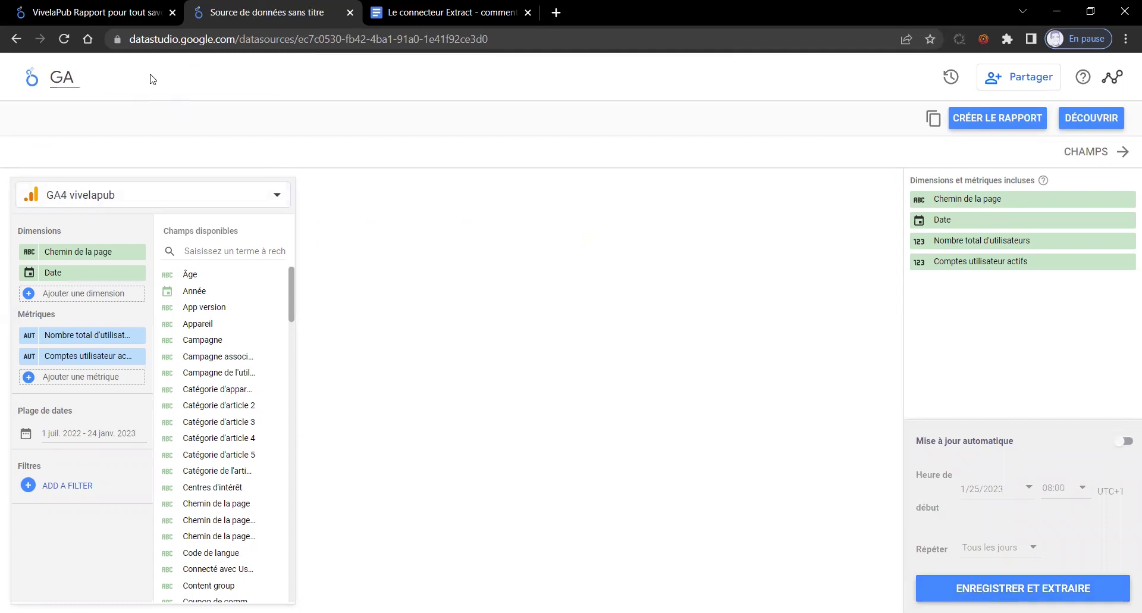
pyautogui.write('4 extract')
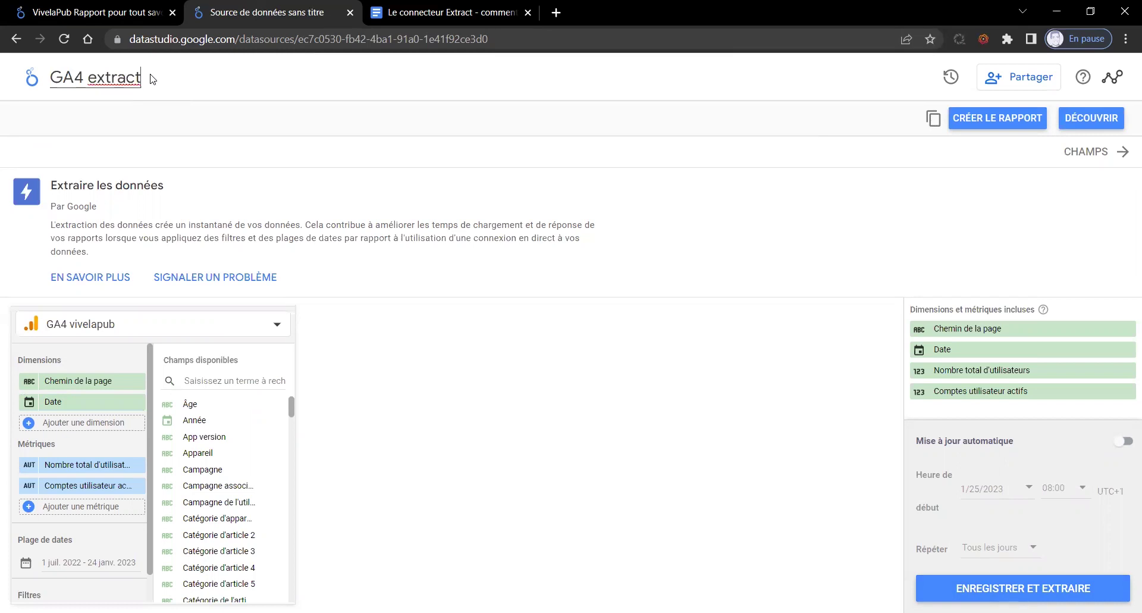
pyautogui.write(' nb total')
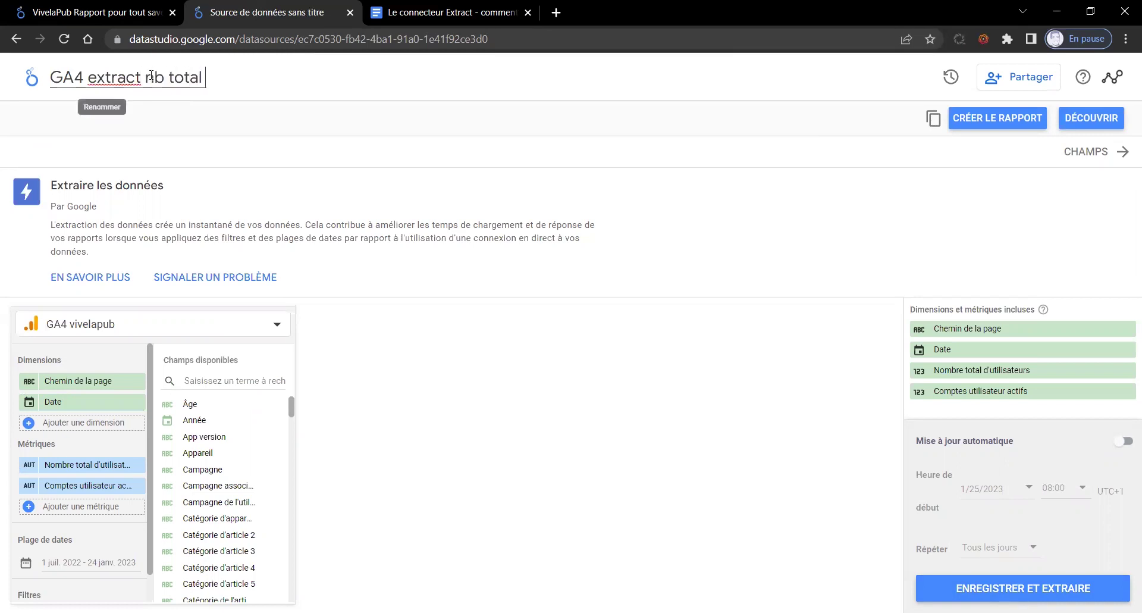
pyautogui.write(" d'utilias")
pyautogui.press('BackSpace')
pyautogui.press('BackSpace')
pyautogui.press('BackSpace')
pyautogui.write('sateurs')
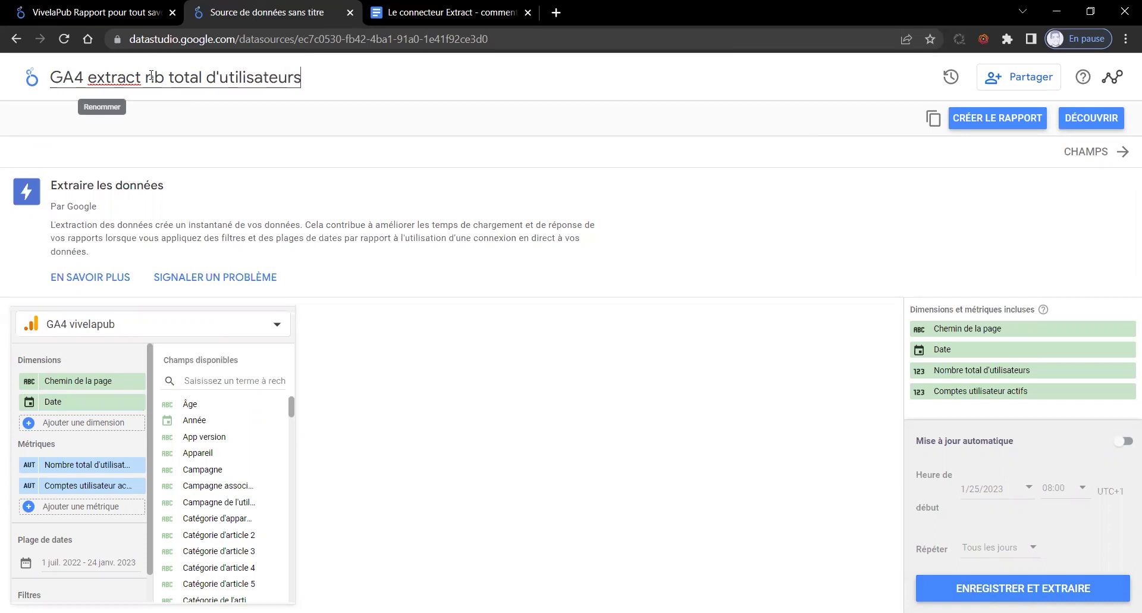
pyautogui.click(697, 163)
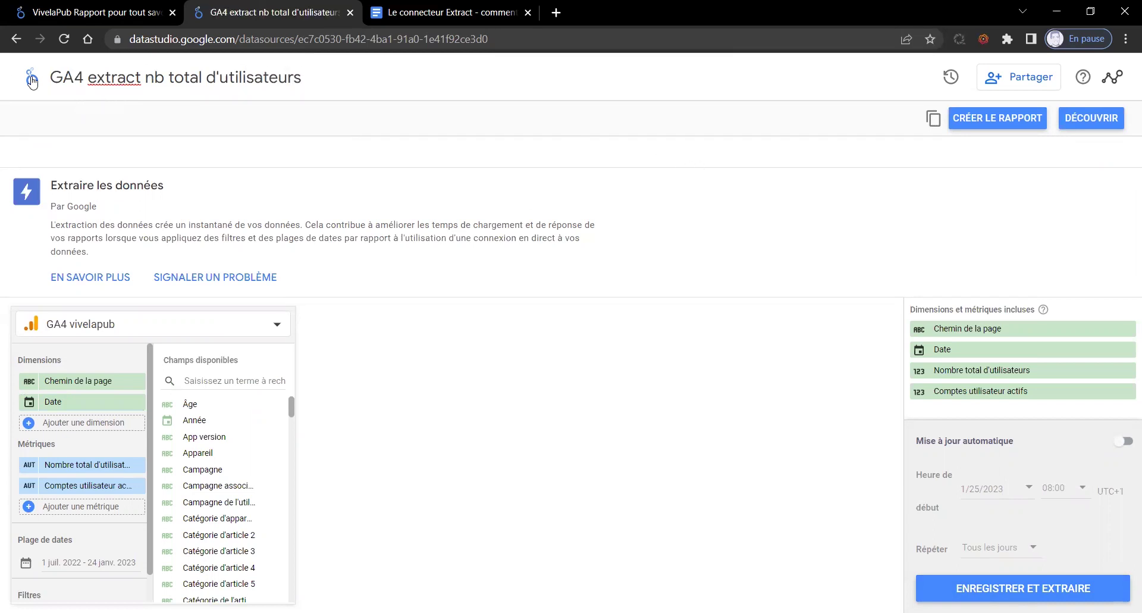
# - Reopen the total-users extract from the recent data sources and append "vivelapub" to its name
pyautogui.click(32, 81)
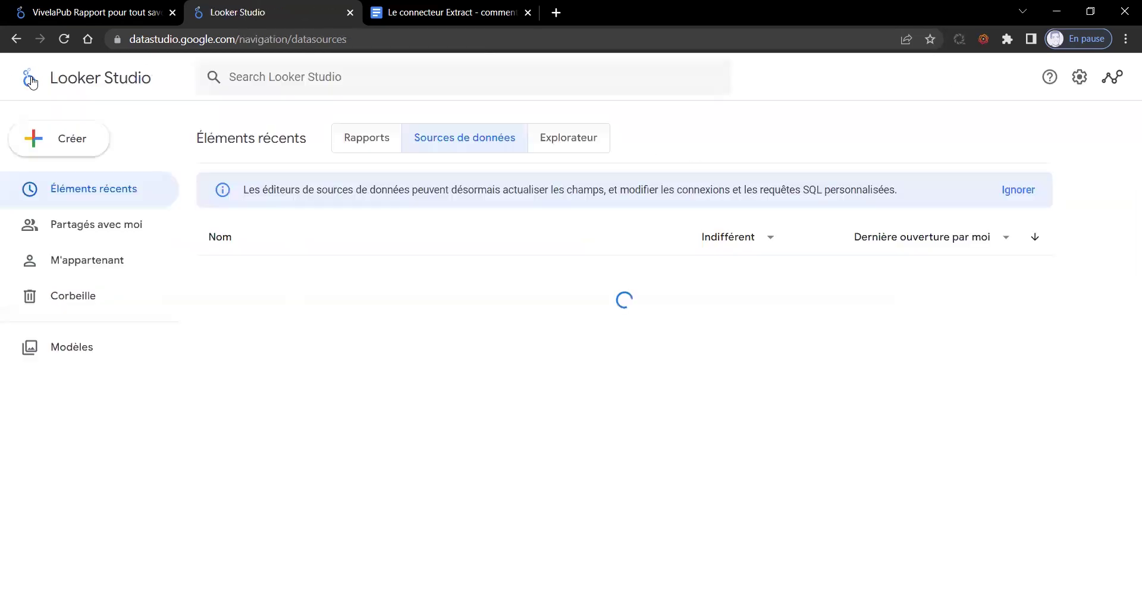
pyautogui.click(70, 142)
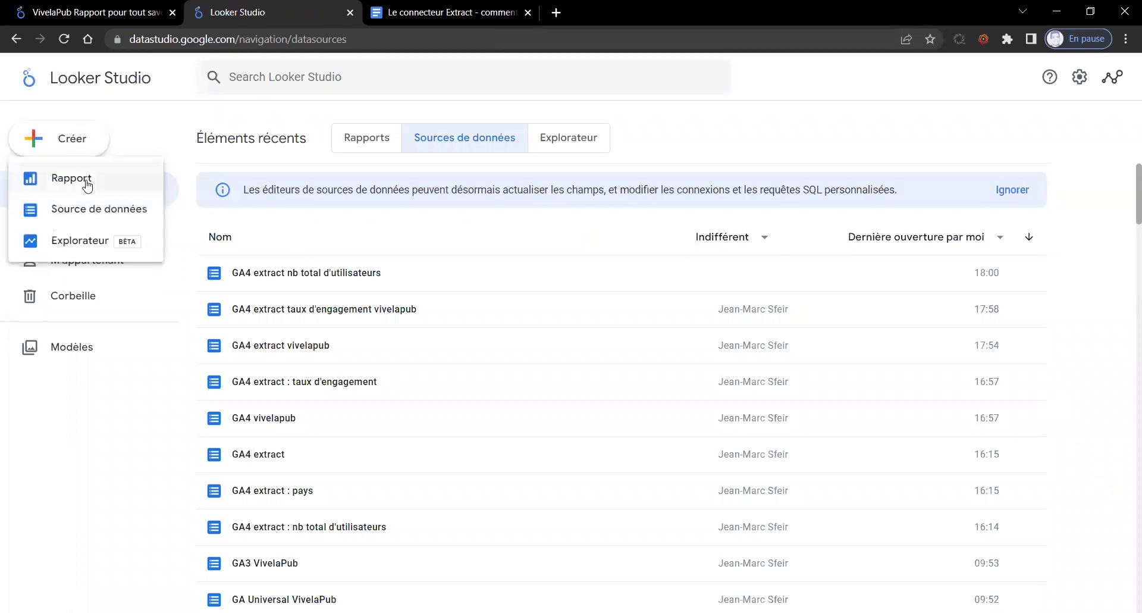
pyautogui.click(294, 274)
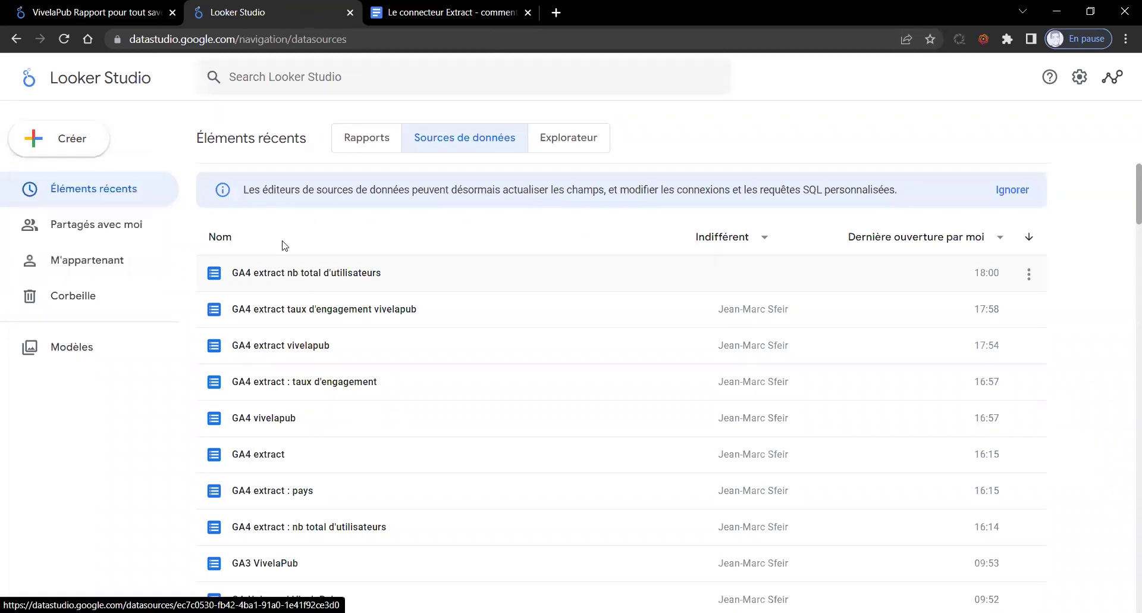
pyautogui.write('vivelapub')
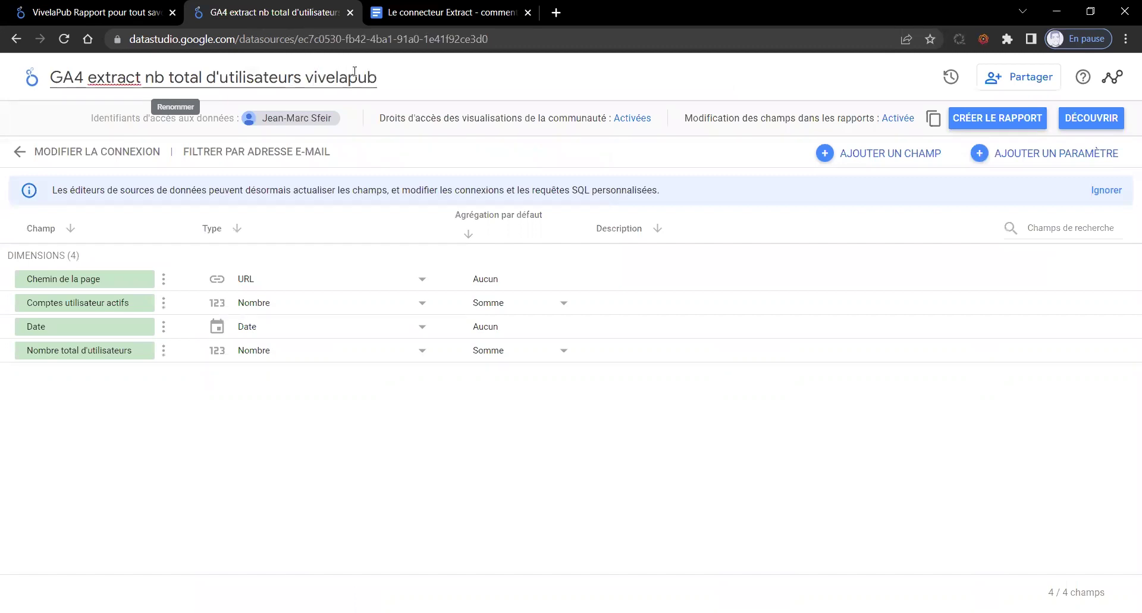
pyautogui.press('Return')
# - Create a new data source with the Extraire les données connector, based on GA4 vivelapub
pyautogui.click(33, 81)
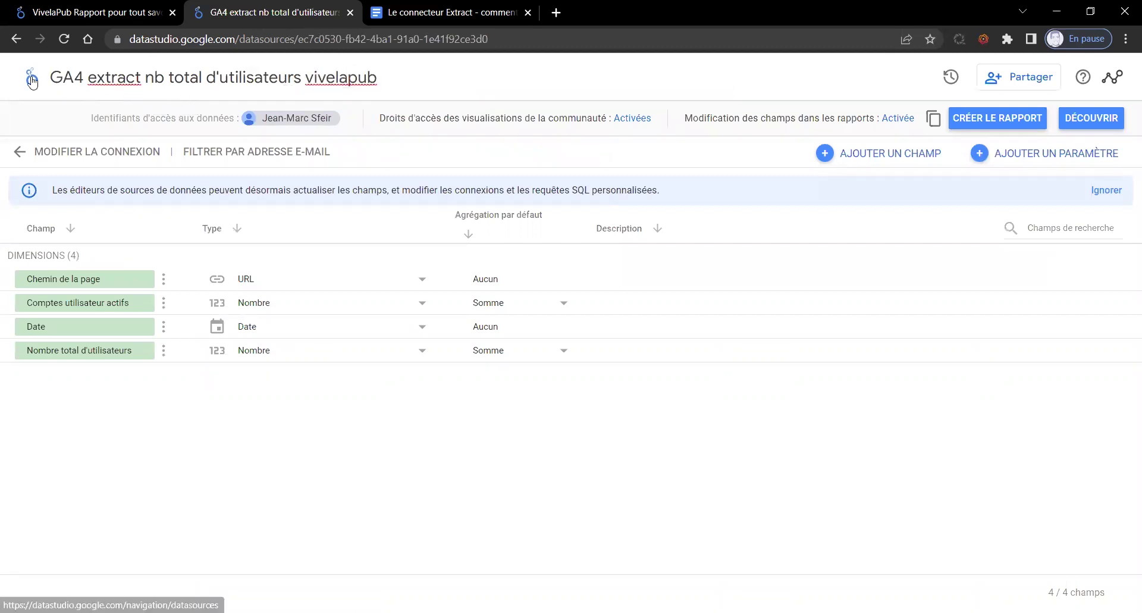
pyautogui.click(70, 145)
pyautogui.click(110, 211)
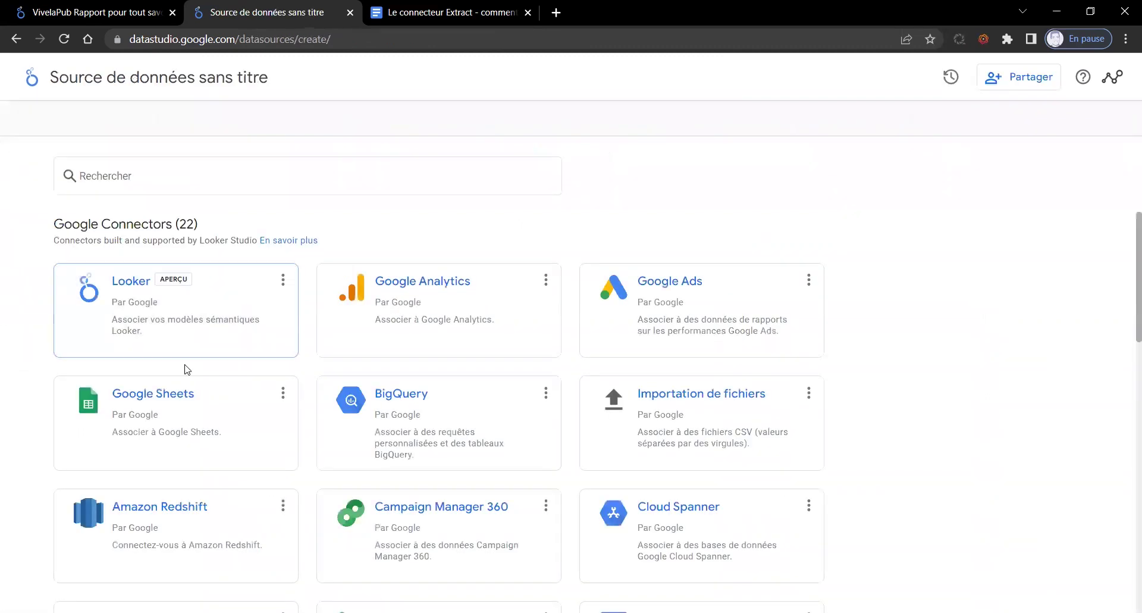
pyautogui.scroll(-3, 186, 369)
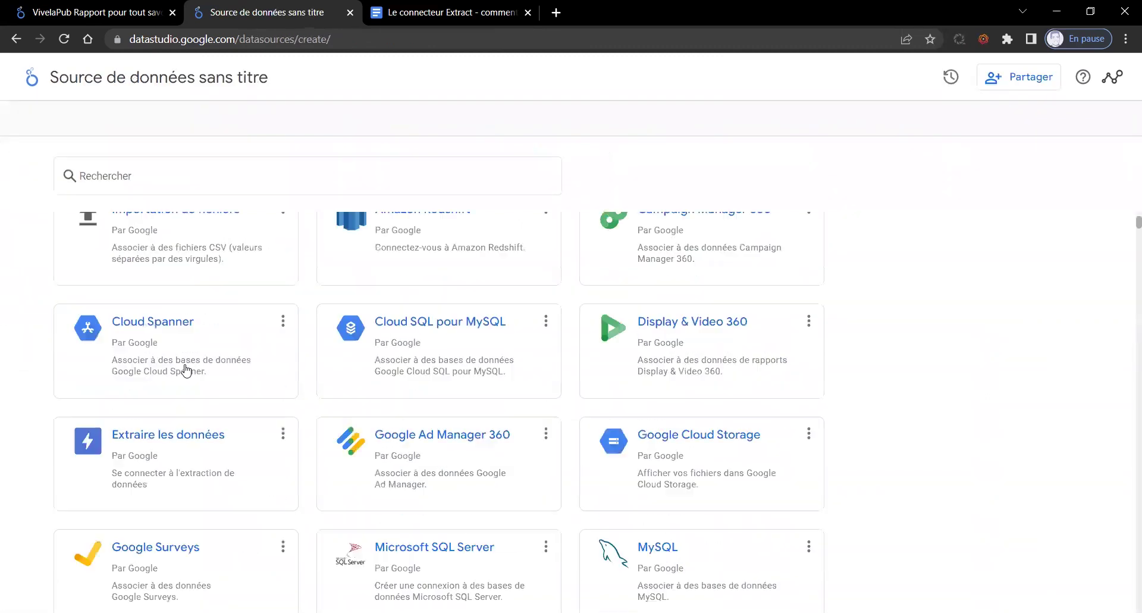
pyautogui.click(190, 450)
pyautogui.click(153, 328)
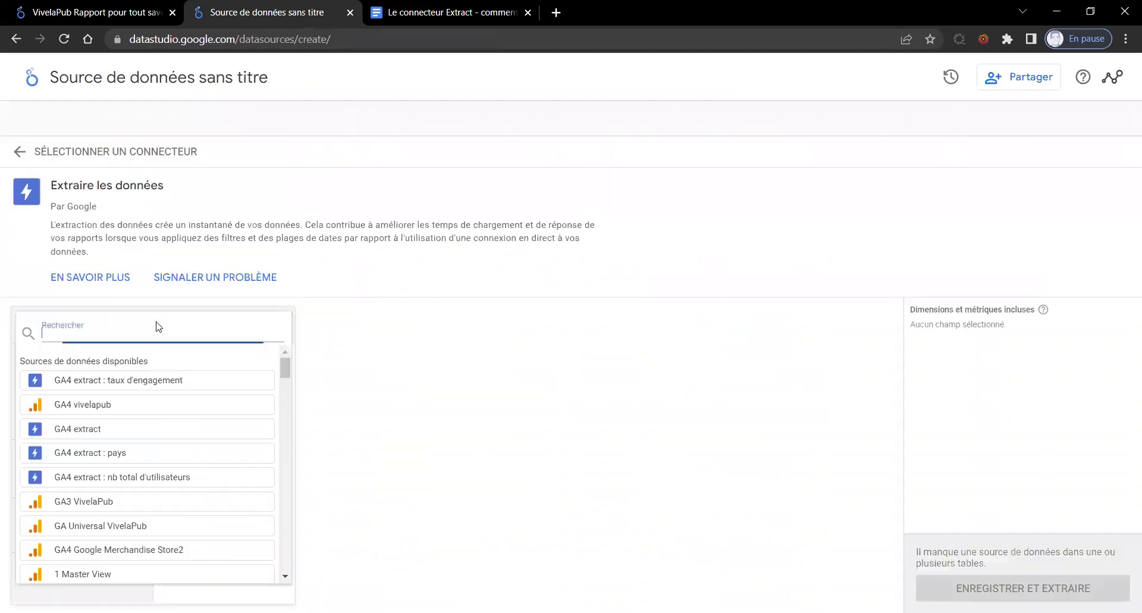
pyautogui.click(88, 404)
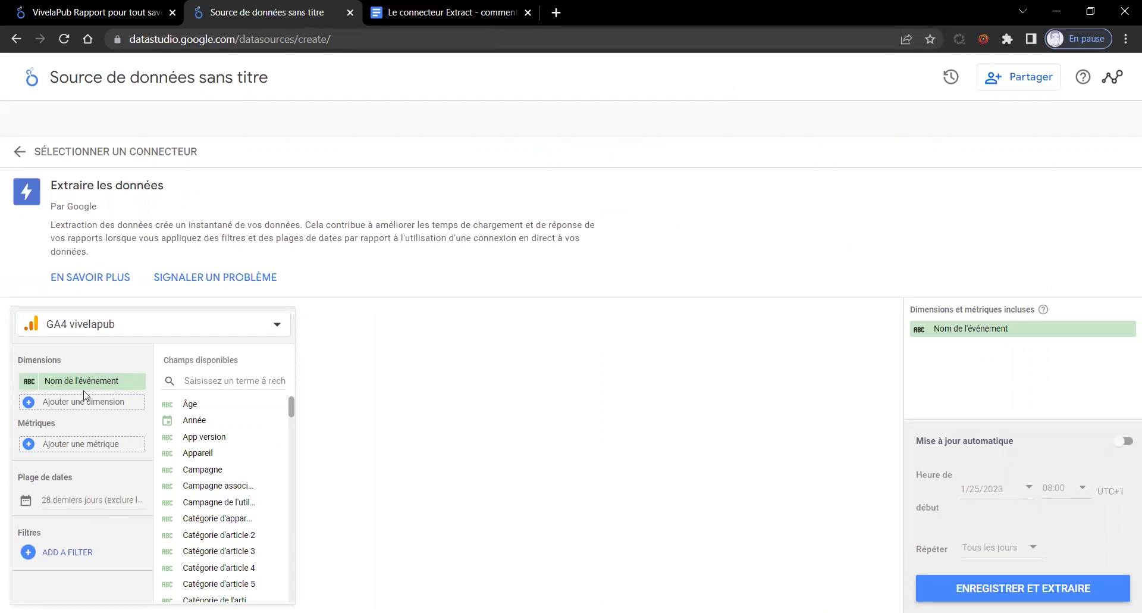
# - Replace the new extract's default dimension with Chemin de la page and add the Date dimension
pyautogui.click(82, 383)
pyautogui.write('chemin')
pyautogui.click(39, 438)
pyautogui.click(73, 403)
pyautogui.write('date')
pyautogui.click(66, 433)
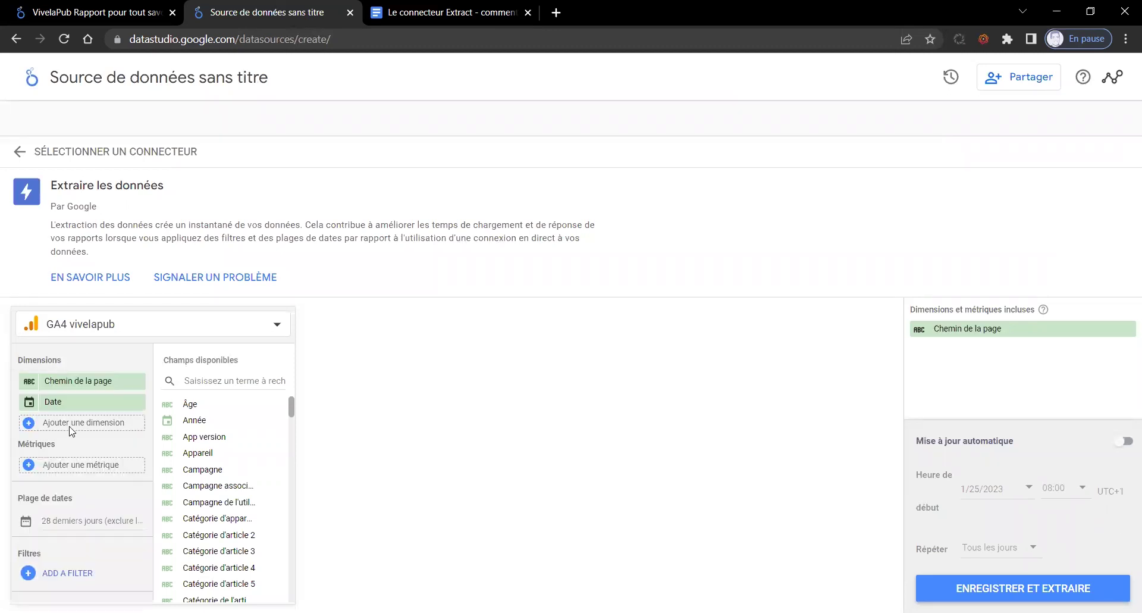
# - Add the dimension Pays and the metric Affichage to the new extract
pyautogui.click(70, 423)
pyautogui.write('pays')
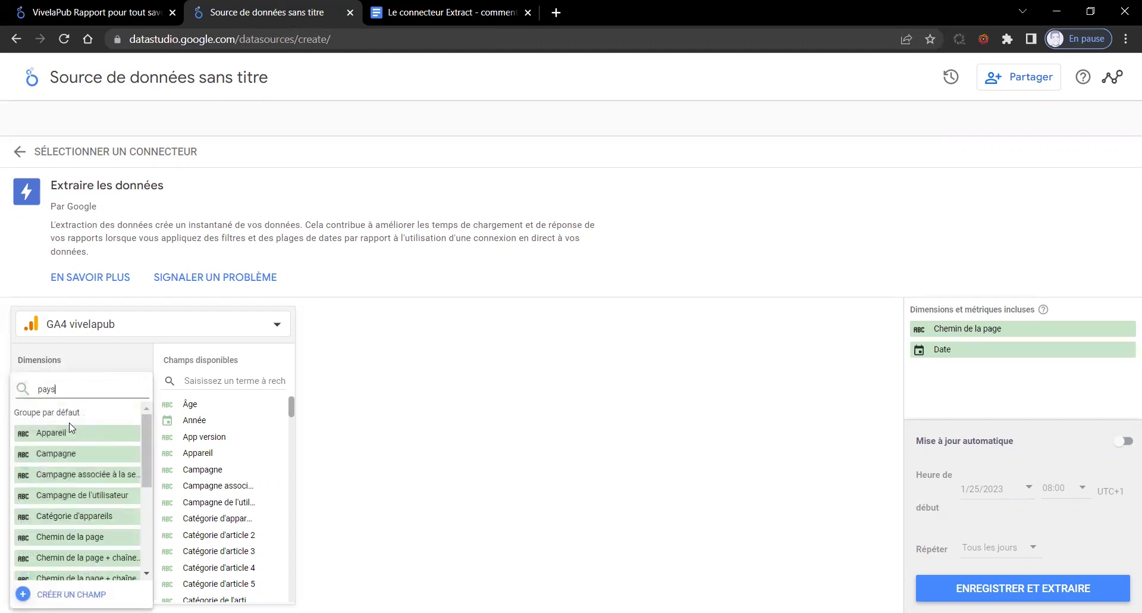
pyautogui.click(45, 454)
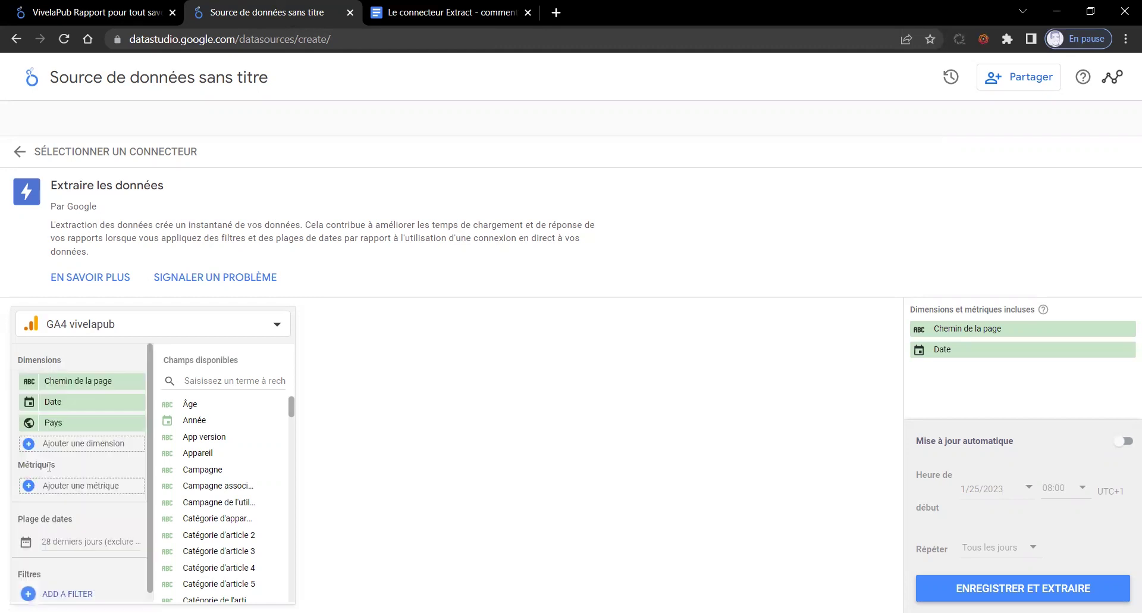
pyautogui.click(75, 489)
pyautogui.write('affic')
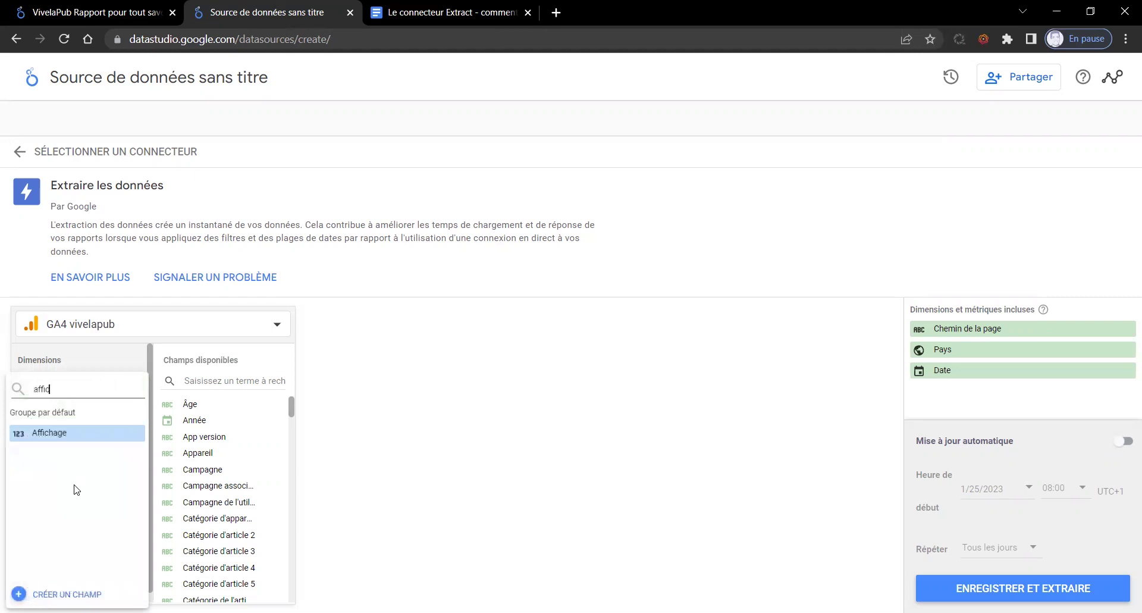
pyautogui.write('ha')
pyautogui.click(66, 432)
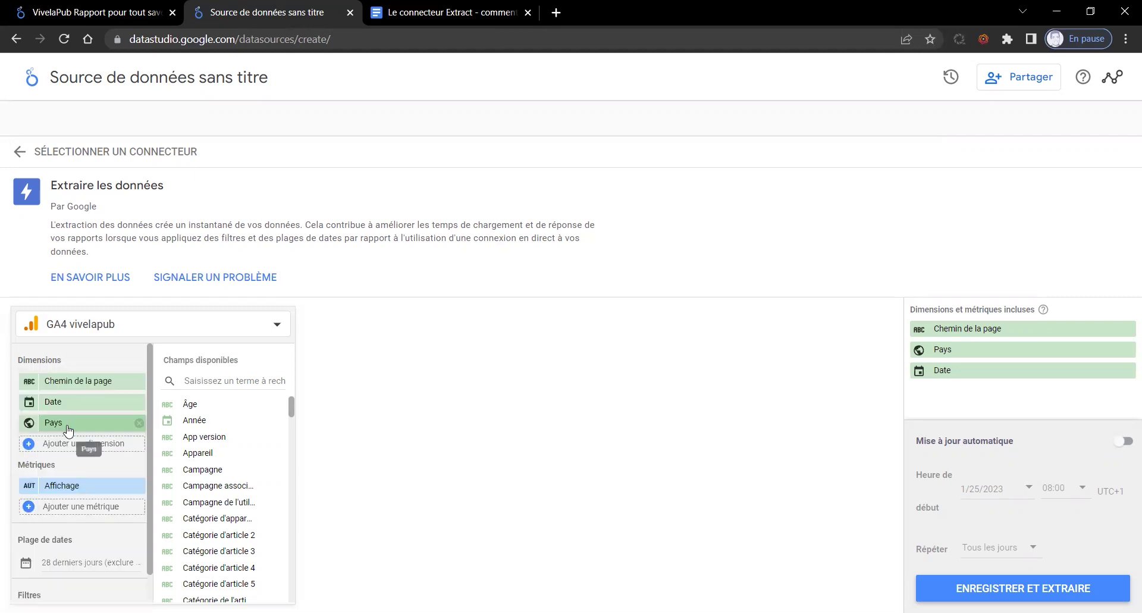
pyautogui.click(77, 530)
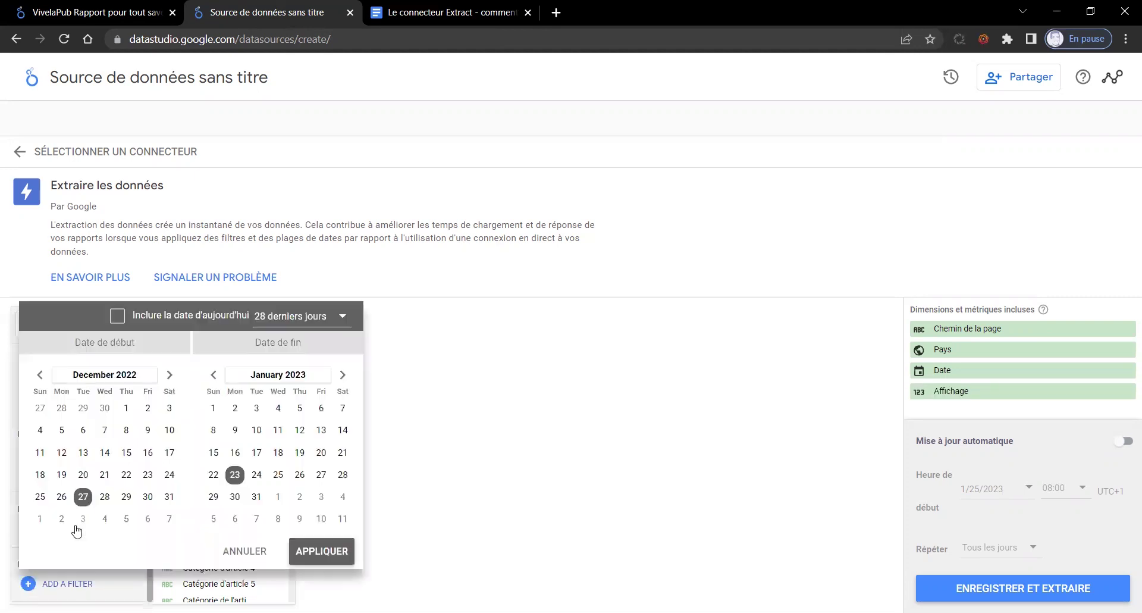
pyautogui.click(290, 321)
pyautogui.scroll(-10, 277, 375)
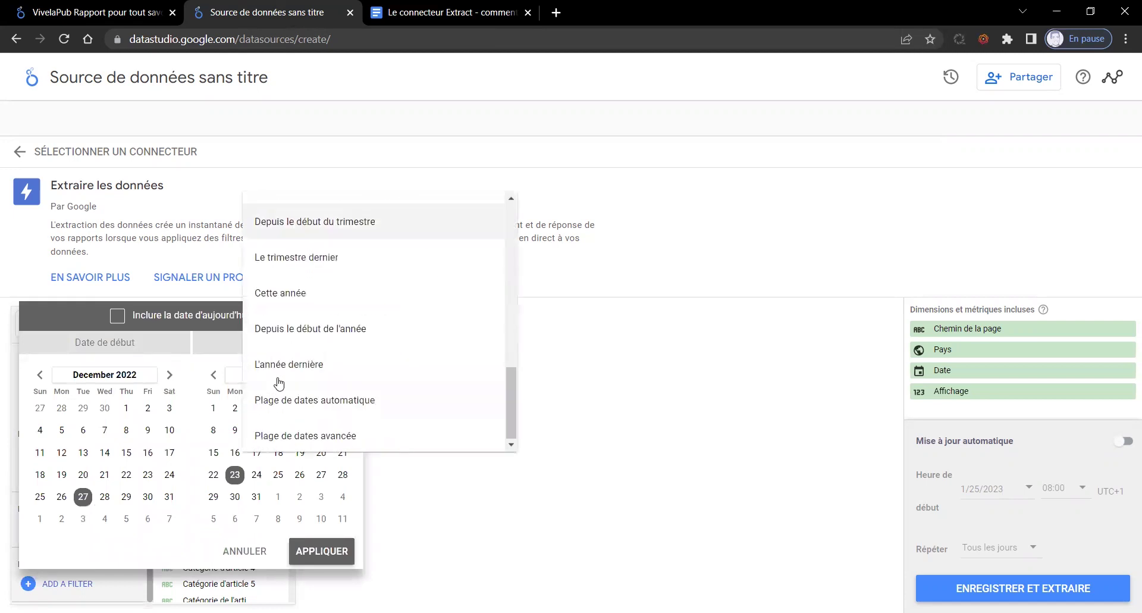
pyautogui.click(287, 440)
pyautogui.click(16, 476)
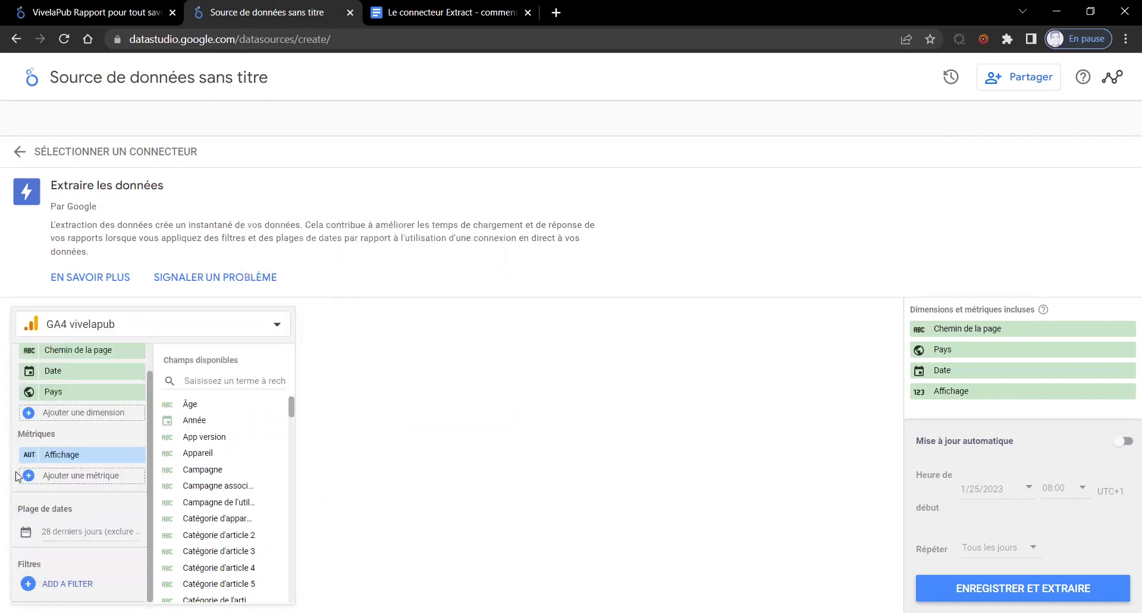
# - Switch the country extract's date range to Plage de dates avancée and set its start date to Aujourd'hui Moins 6 Mois
pyautogui.click(69, 530)
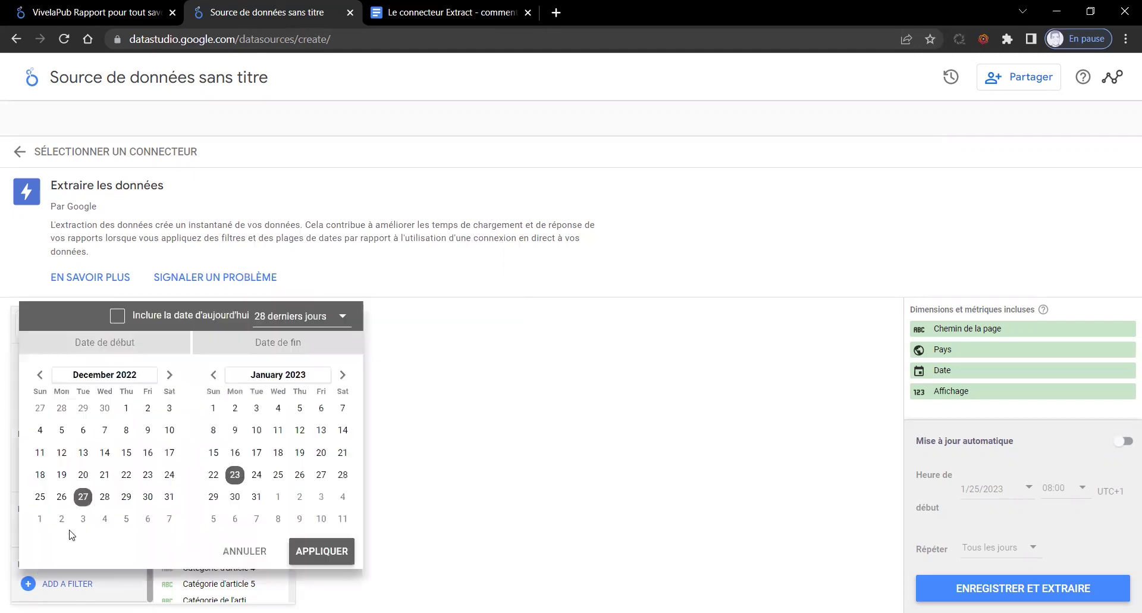
pyautogui.click(302, 315)
pyautogui.scroll(-3, 311, 372)
pyautogui.scroll(-4, 312, 373)
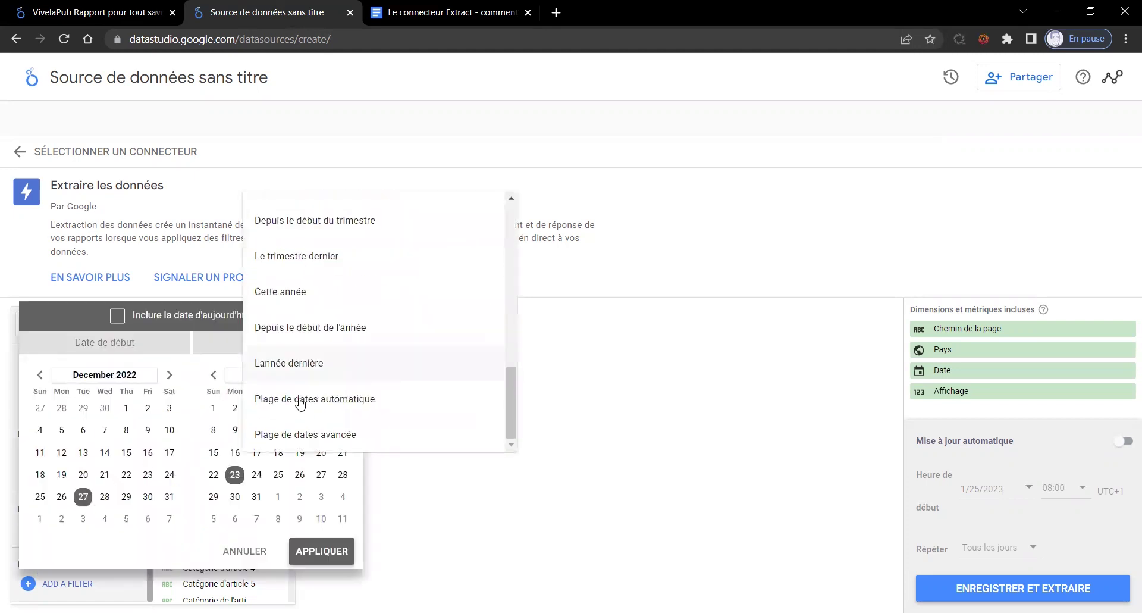
pyautogui.click(304, 439)
pyautogui.click(57, 468)
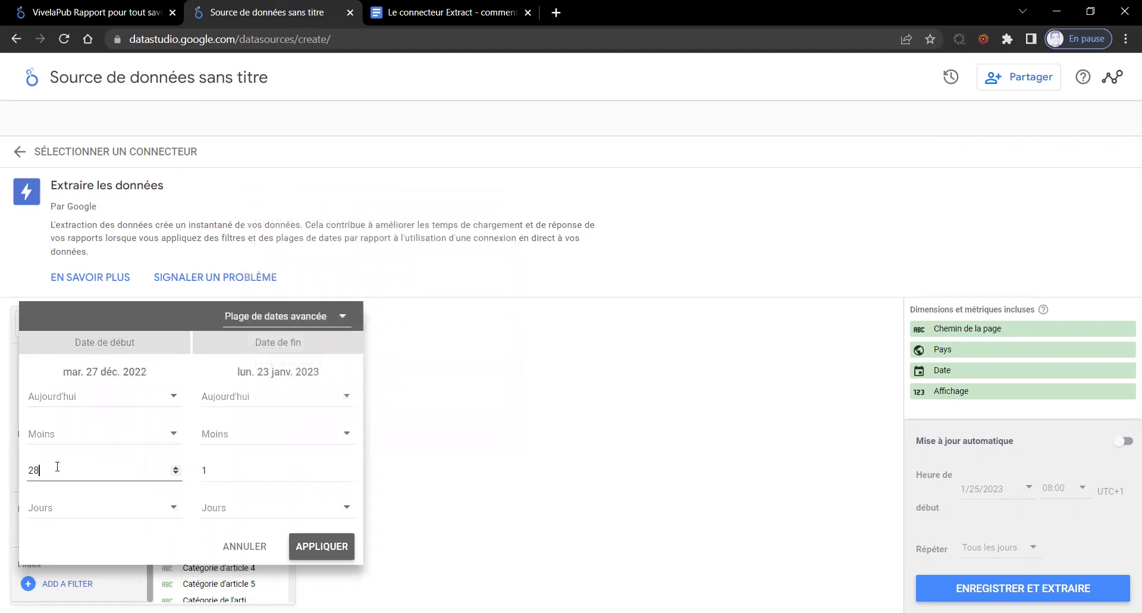
pyautogui.write('6')
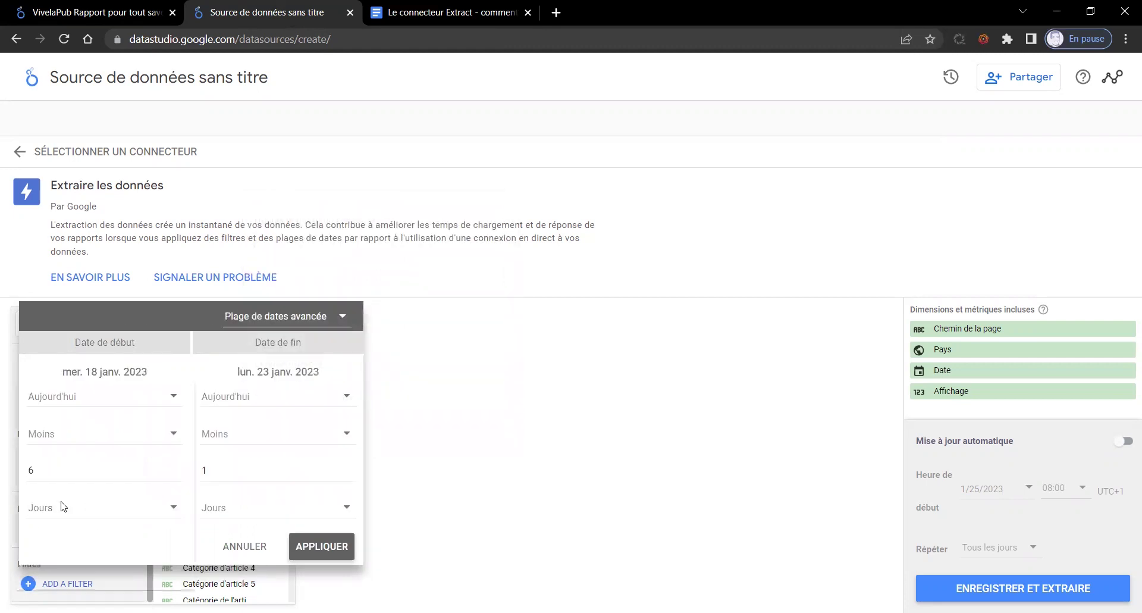
pyautogui.click(95, 507)
pyautogui.click(76, 518)
# - Set the country extract's end date to Aujourd'hui Moins 0 Jours and apply the date range
pyautogui.doubleClick(204, 469)
pyautogui.write('0')
pyautogui.click(321, 545)
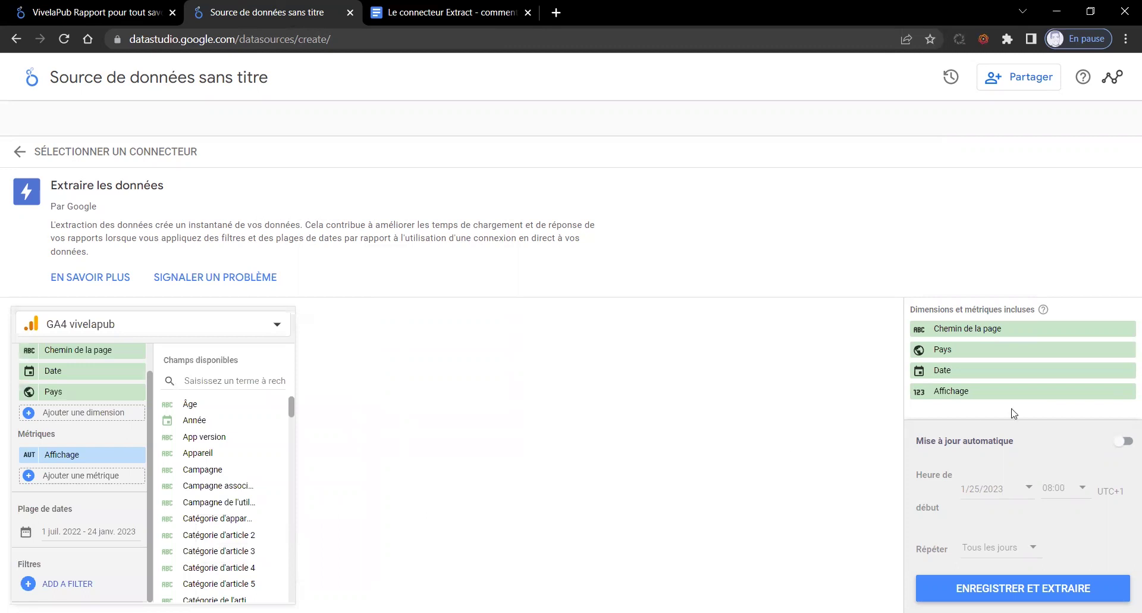
# - Enable the country extract's daily automatic update (Tous les jours) at 02:00, and save and extract the data
pyautogui.click(1126, 441)
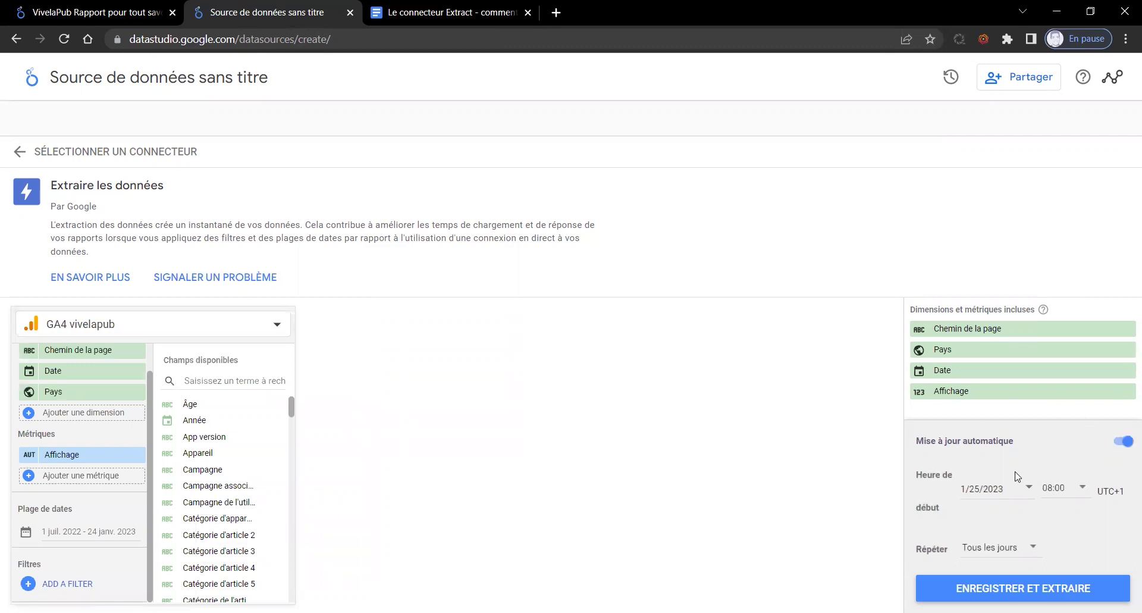
pyautogui.click(1060, 494)
pyautogui.scroll(6, 1059, 495)
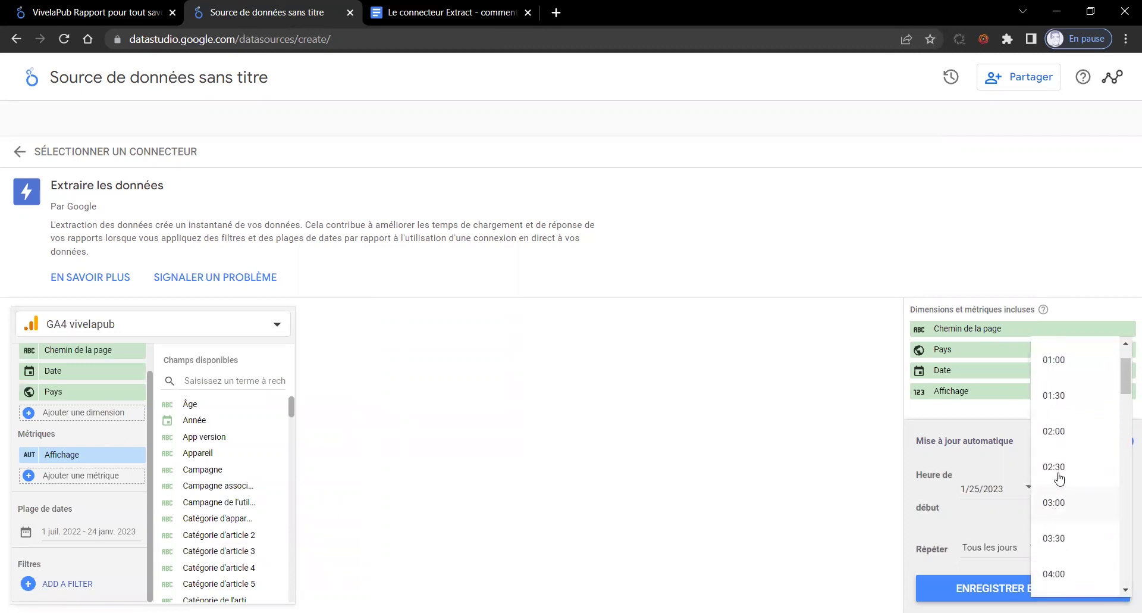
pyautogui.click(1054, 431)
pyautogui.click(1019, 589)
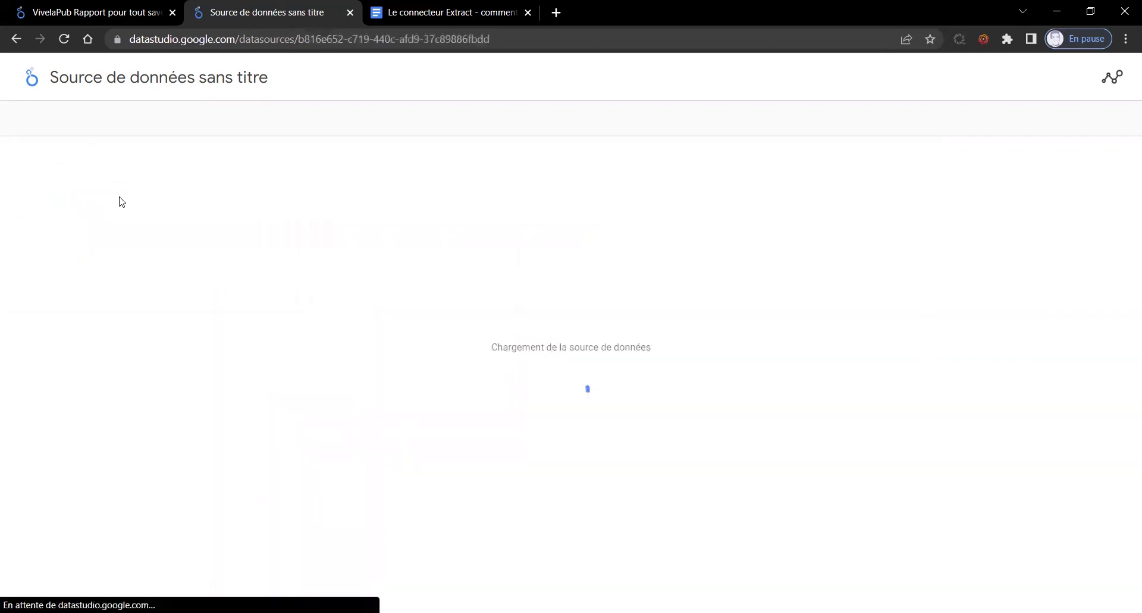
# - Rename the untitled country data source as "GA4 extract pays" and reopen it from the recent data sources
pyautogui.click(132, 77)
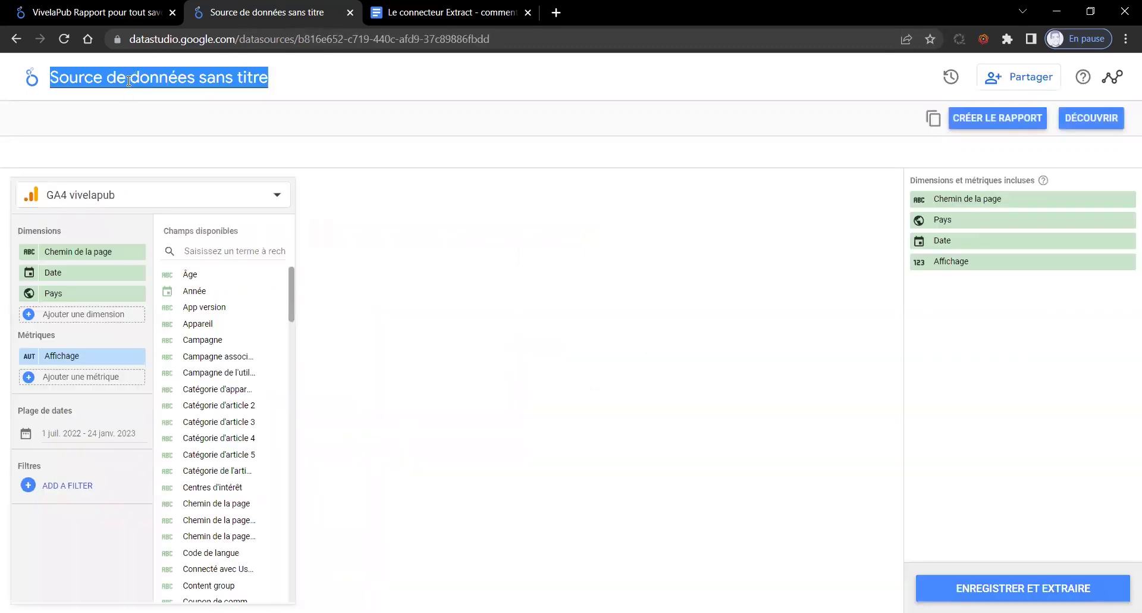
pyautogui.write('GA4 extract pays')
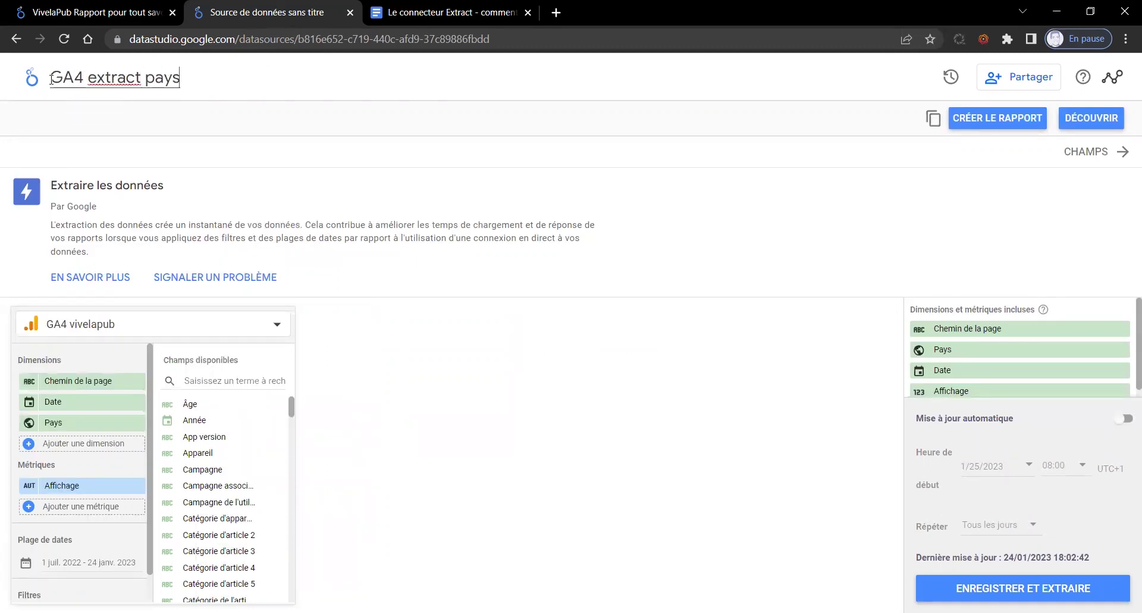
pyautogui.click(32, 78)
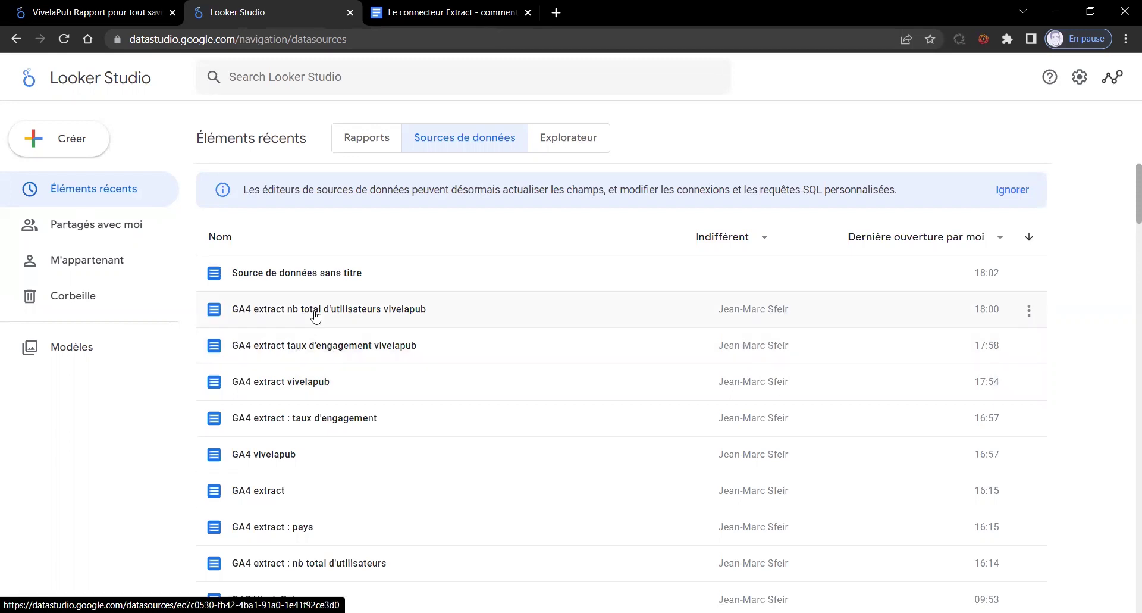
pyautogui.click(314, 281)
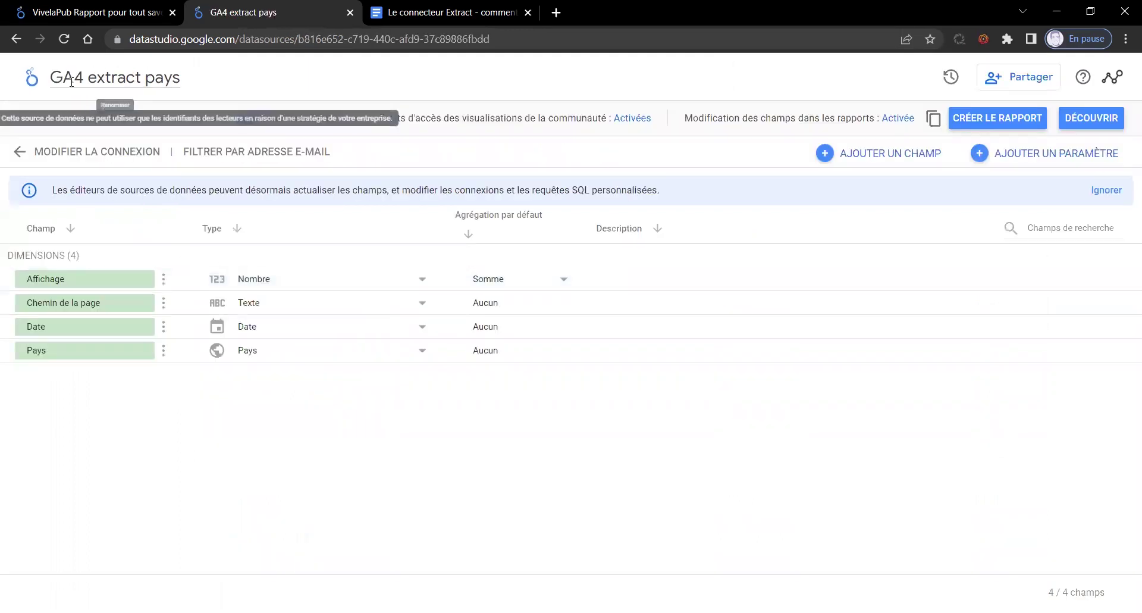
# - Leave the GA4 extract pays data source and close the extra browser tabs to return to the VivelaPub report
pyautogui.click(32, 81)
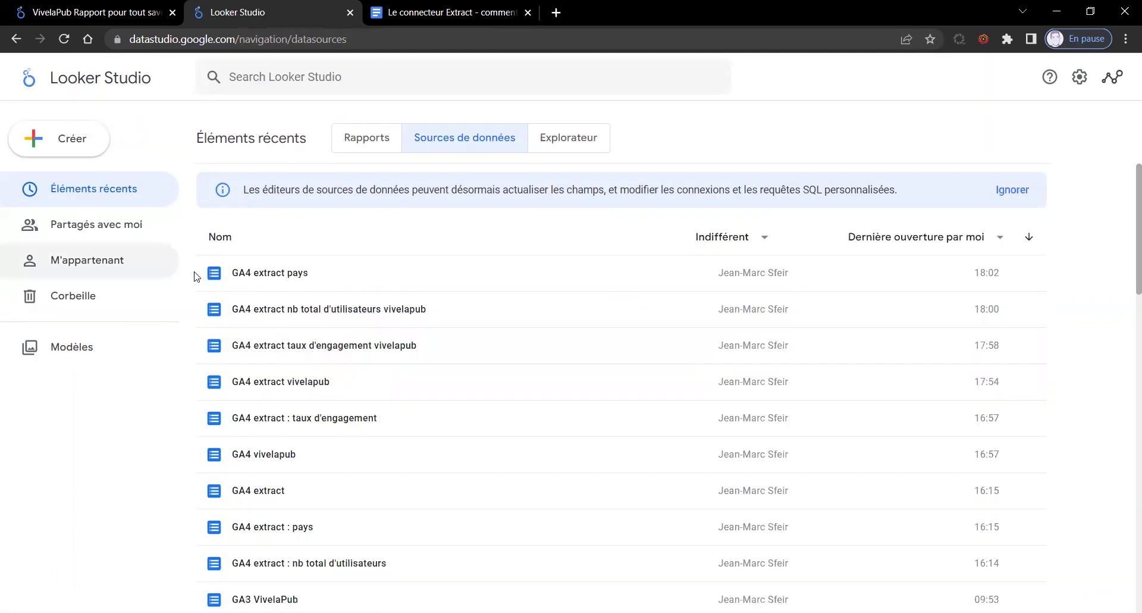
pyautogui.hotkey('ctrl', 'w')
pyautogui.hotkey('ctrl', 'w')
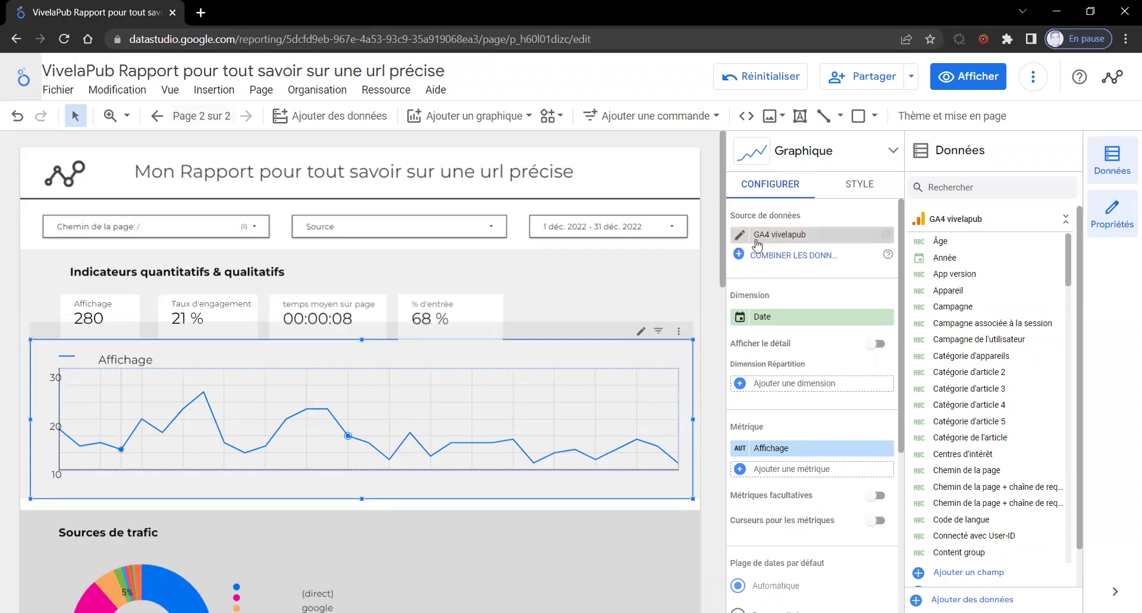
# - Duplicate the report's GA4 page and rename the copy as "GA4 extract"
pyautogui.click(201, 117)
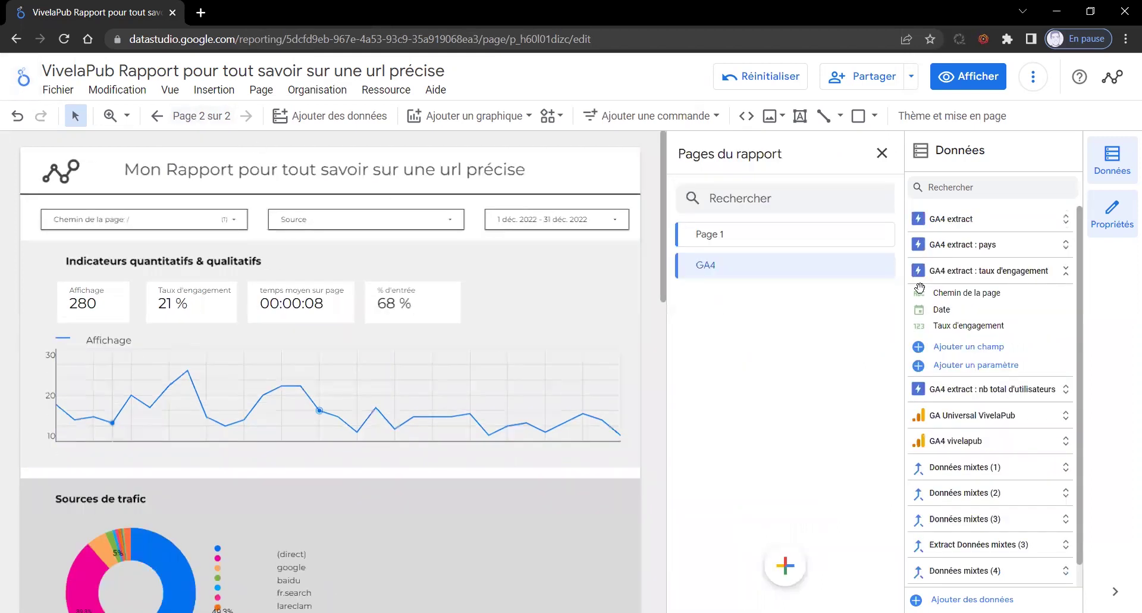
pyautogui.click(882, 268)
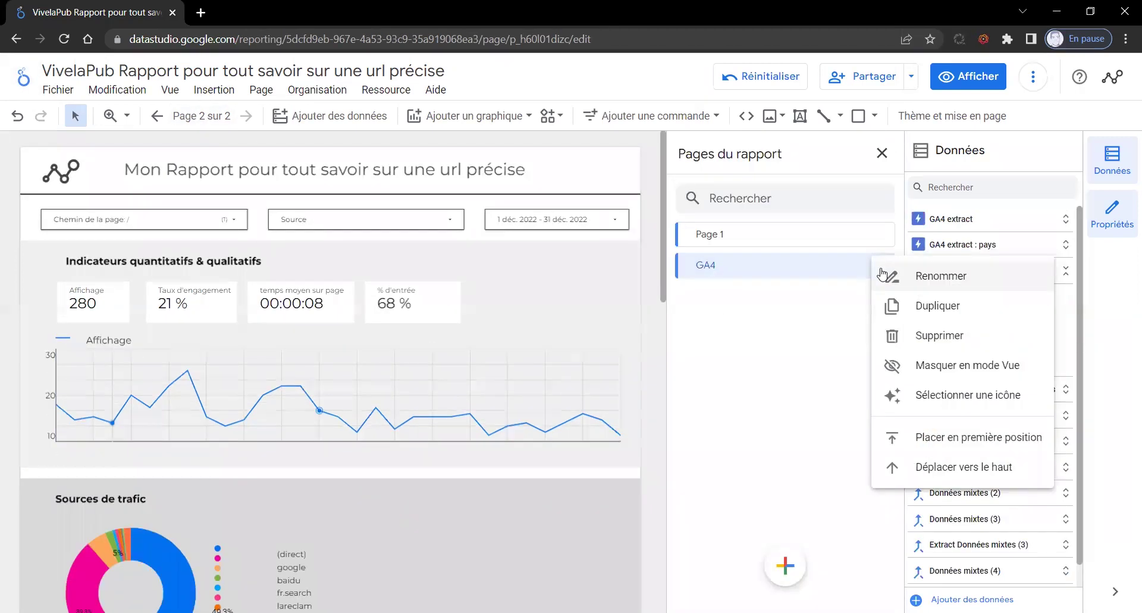
pyautogui.click(940, 305)
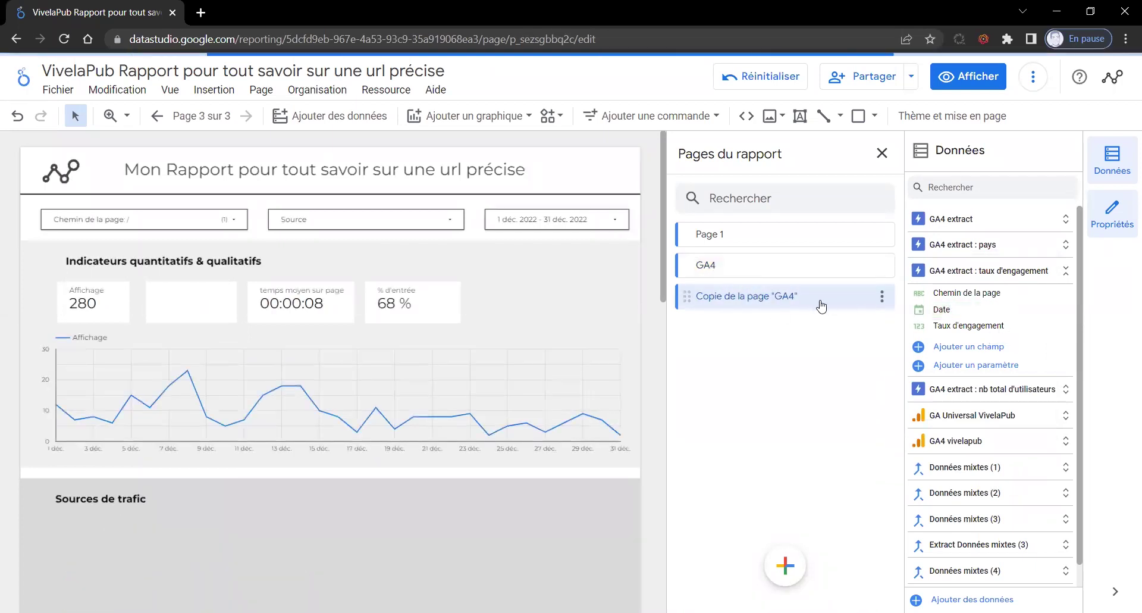
pyautogui.click(883, 296)
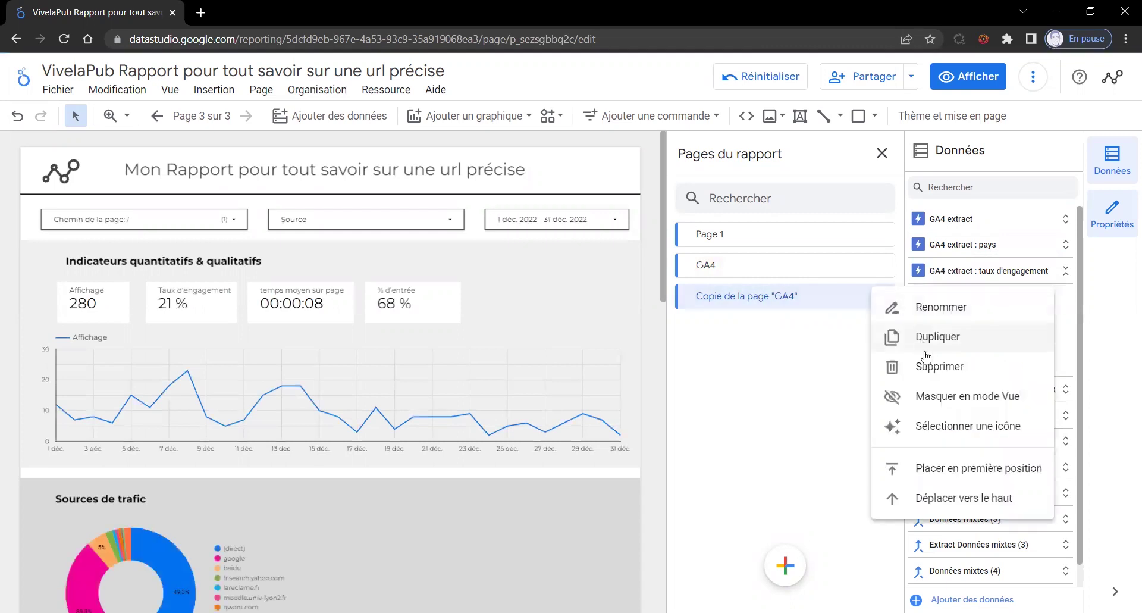
pyautogui.click(937, 322)
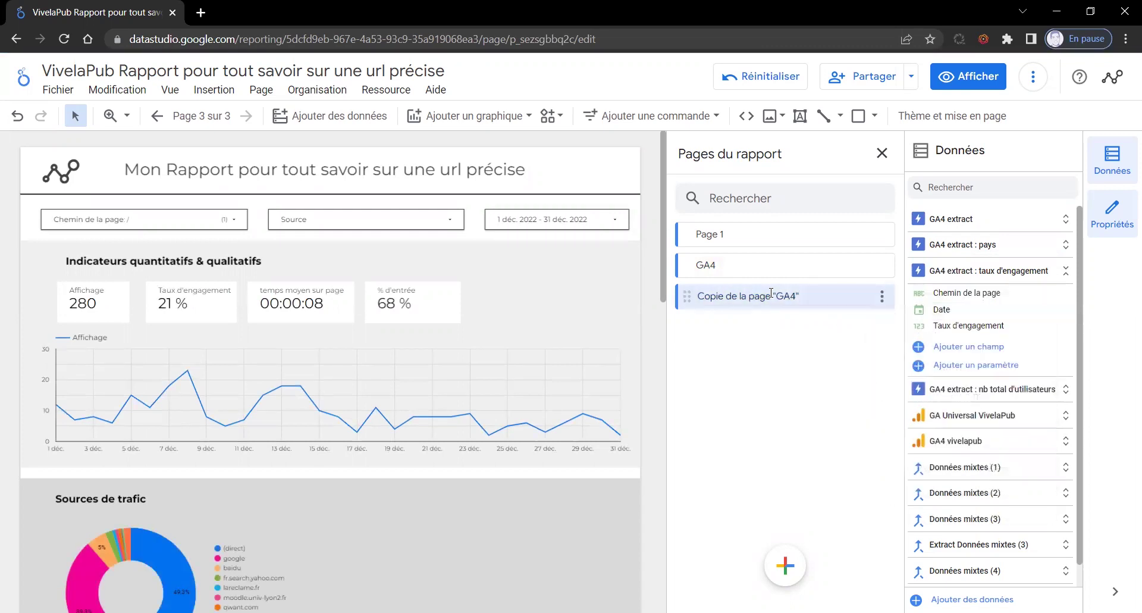
pyautogui.moveTo(777, 295); pyautogui.dragTo(698, 296)
pyautogui.press('BackSpace')
pyautogui.press('BackSpace')
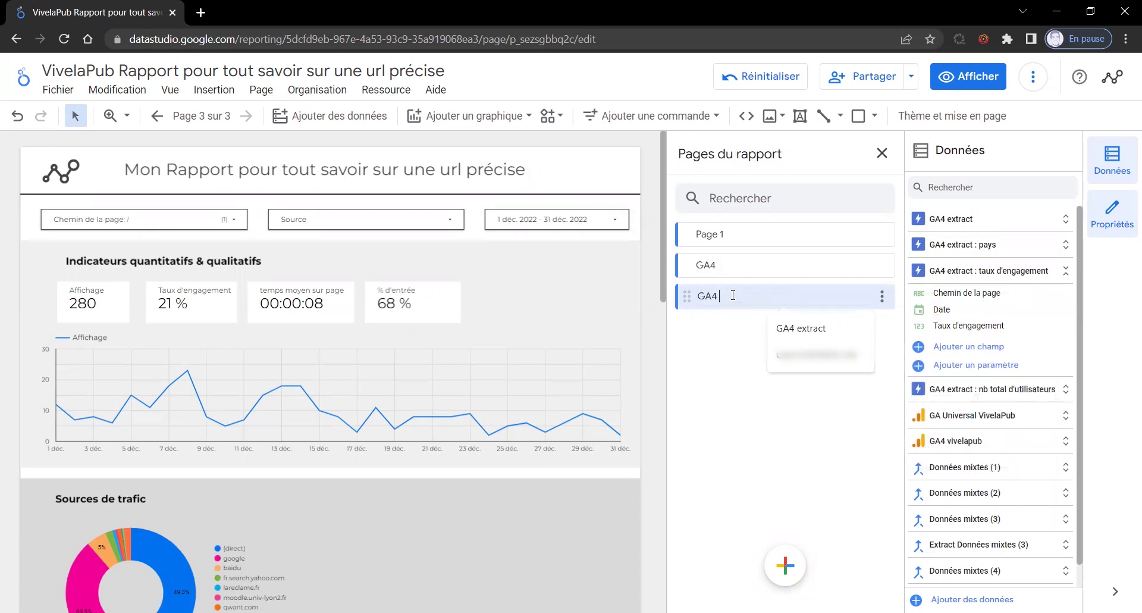
pyautogui.write('extract')
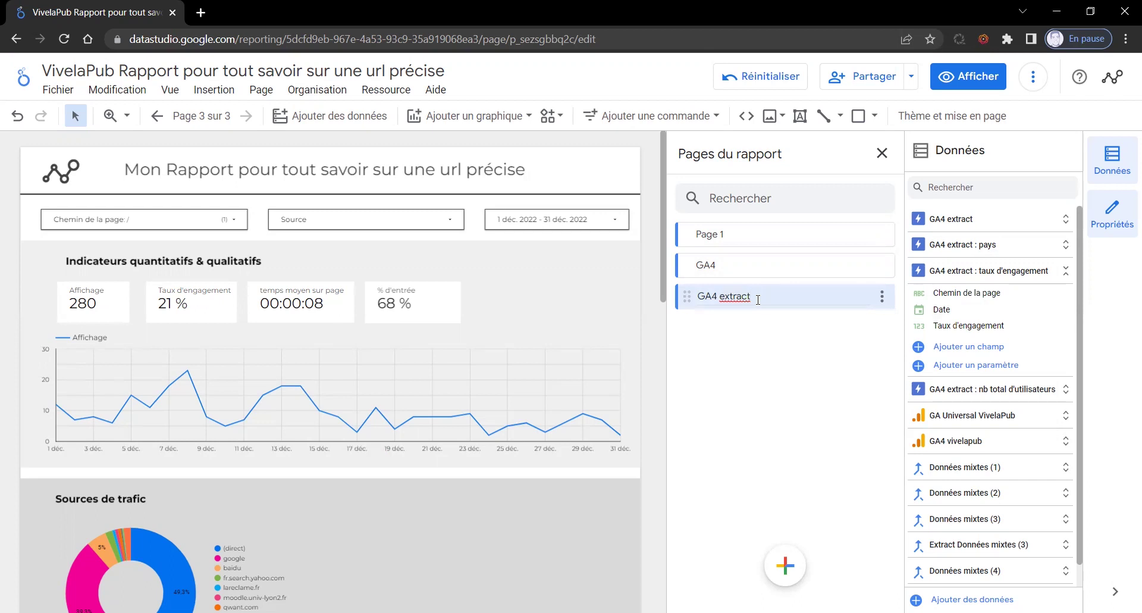
pyautogui.click(12, 300)
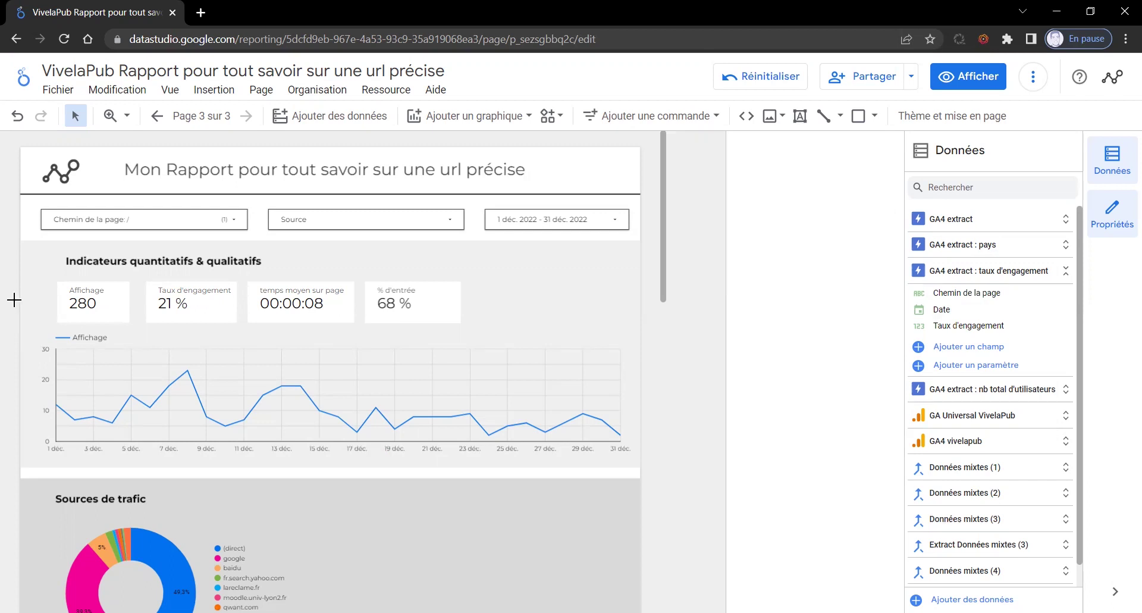
# - Open the report in a second browser tab on its GA4 page for comparison, and return to the GA4 extract page's tab
pyautogui.click(178, 48)
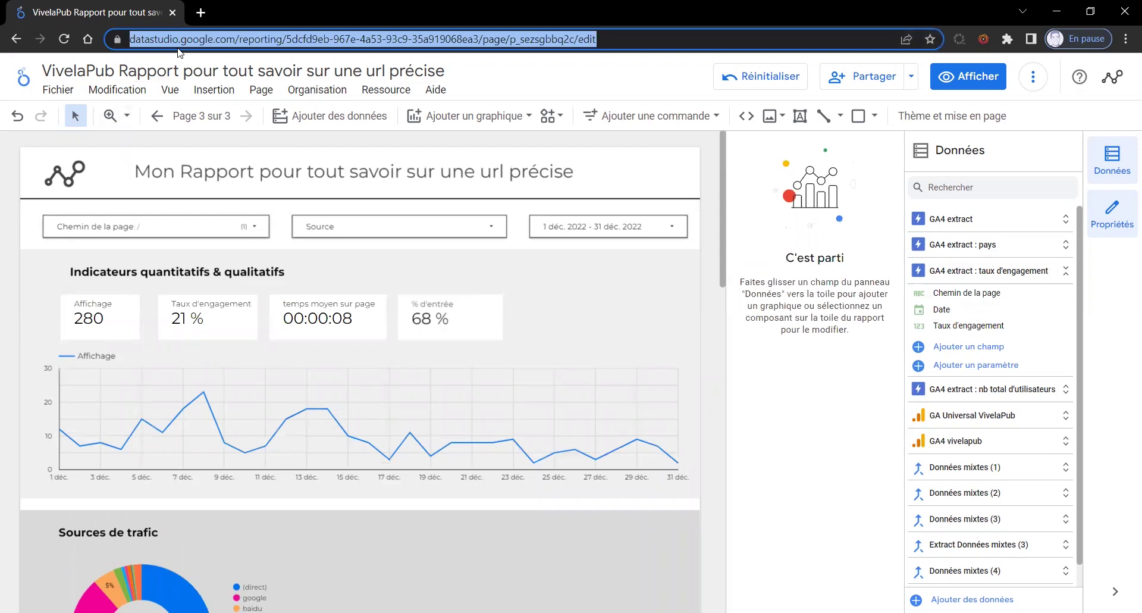
pyautogui.hotkey('ctrl', 'c')
pyautogui.hotkey('ctrl', 't')
pyautogui.hotkey('ctrl', 'v')
pyautogui.press('Return')
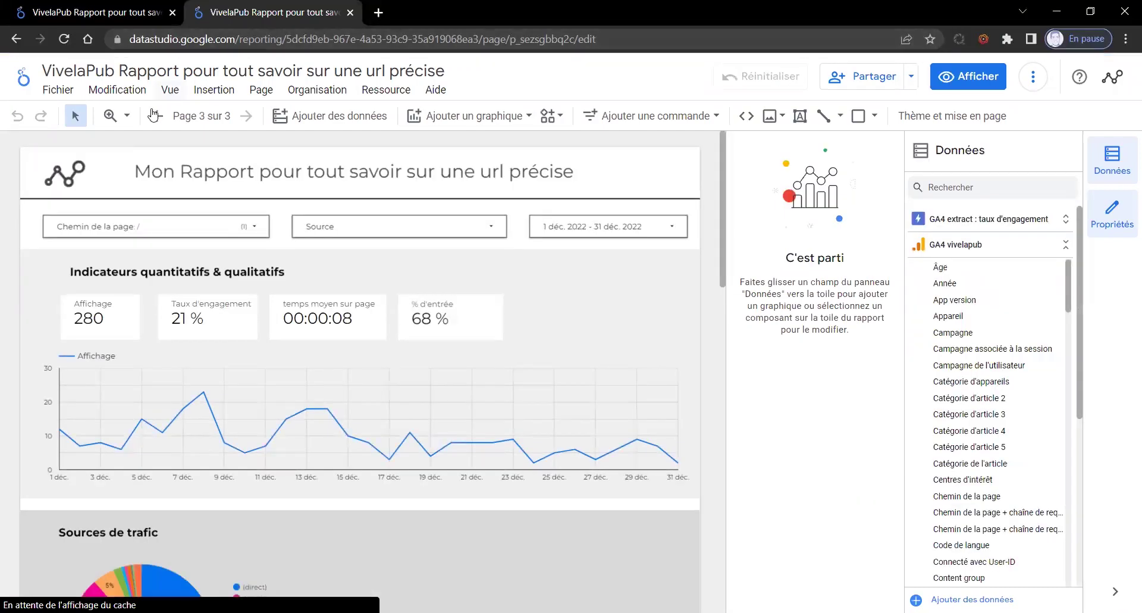
pyautogui.click(157, 117)
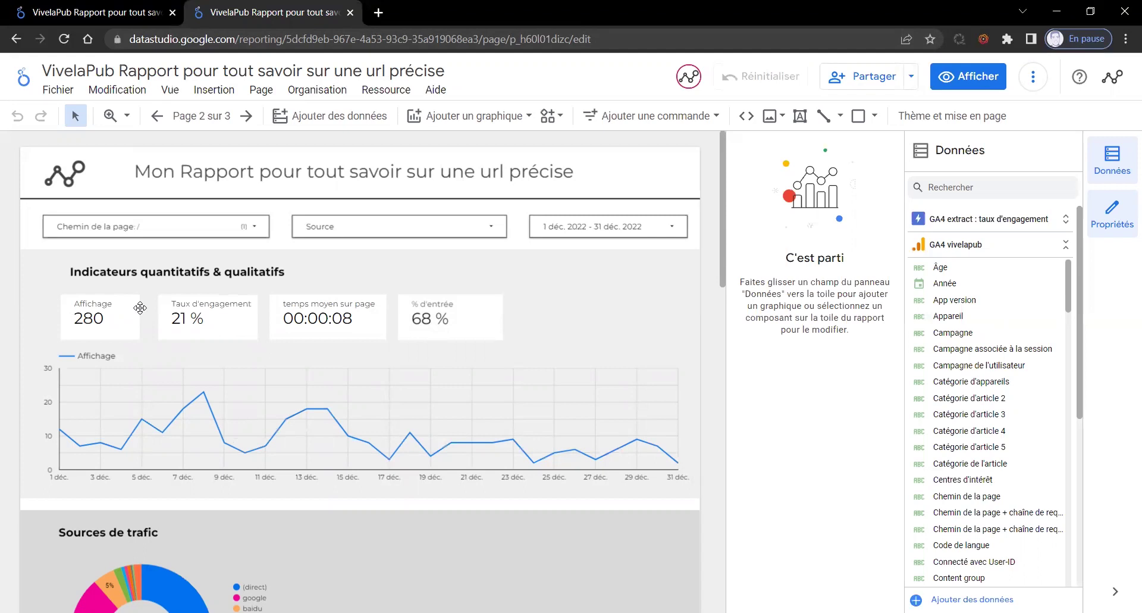
pyautogui.hotkey('ctrl', 'Tab')
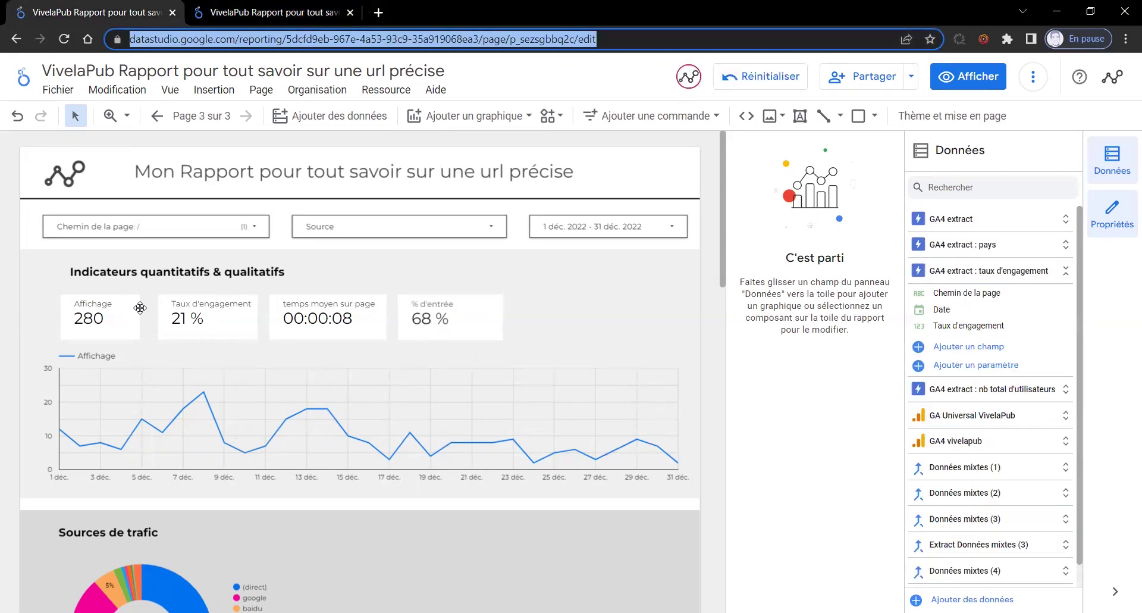
# - Add the existing data source GA4 extract vivelapub to the report as the source of the Chemin de la page control
pyautogui.click(213, 226)
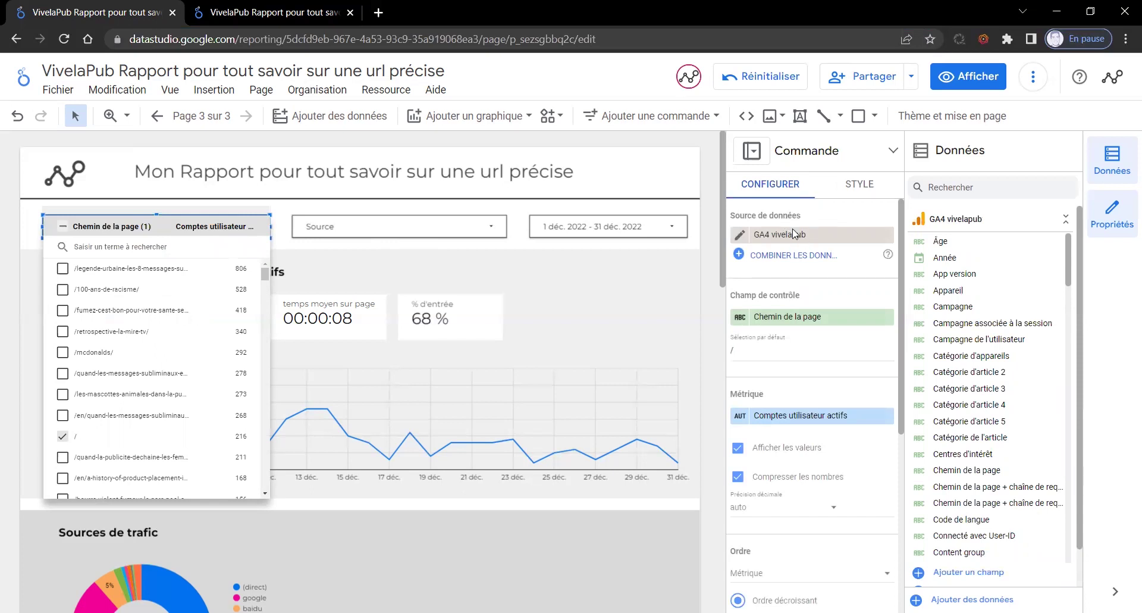
pyautogui.click(806, 239)
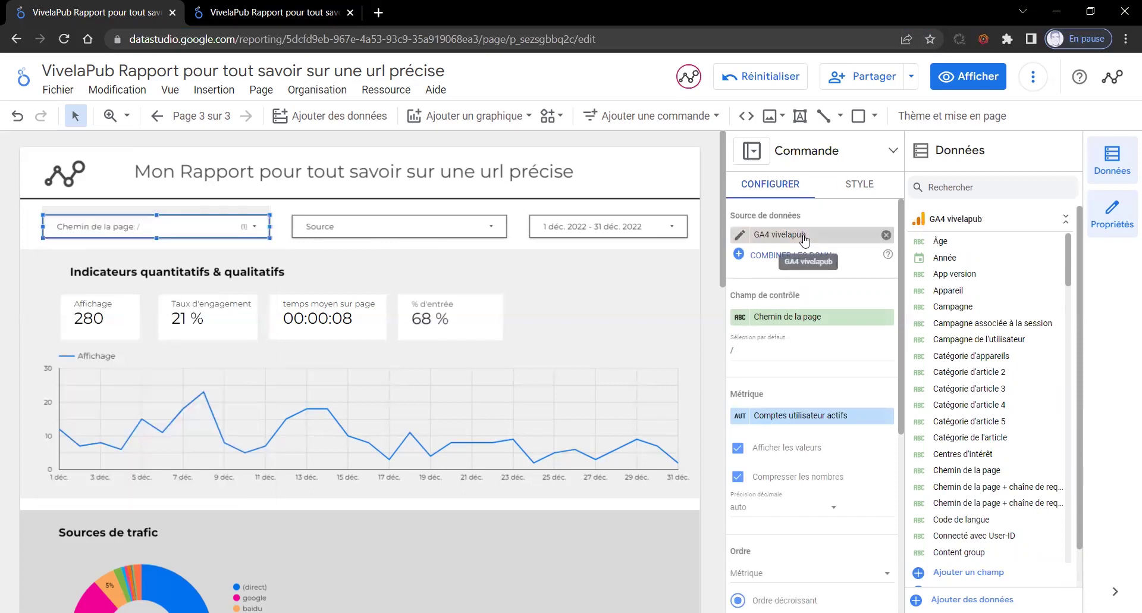
pyautogui.click(809, 235)
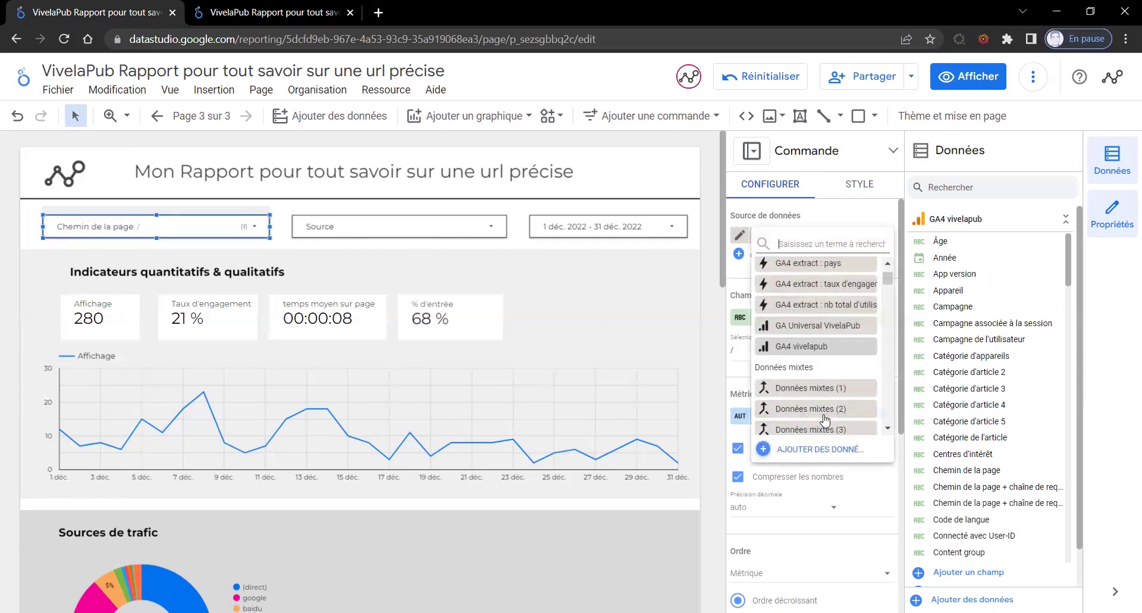
pyautogui.click(833, 450)
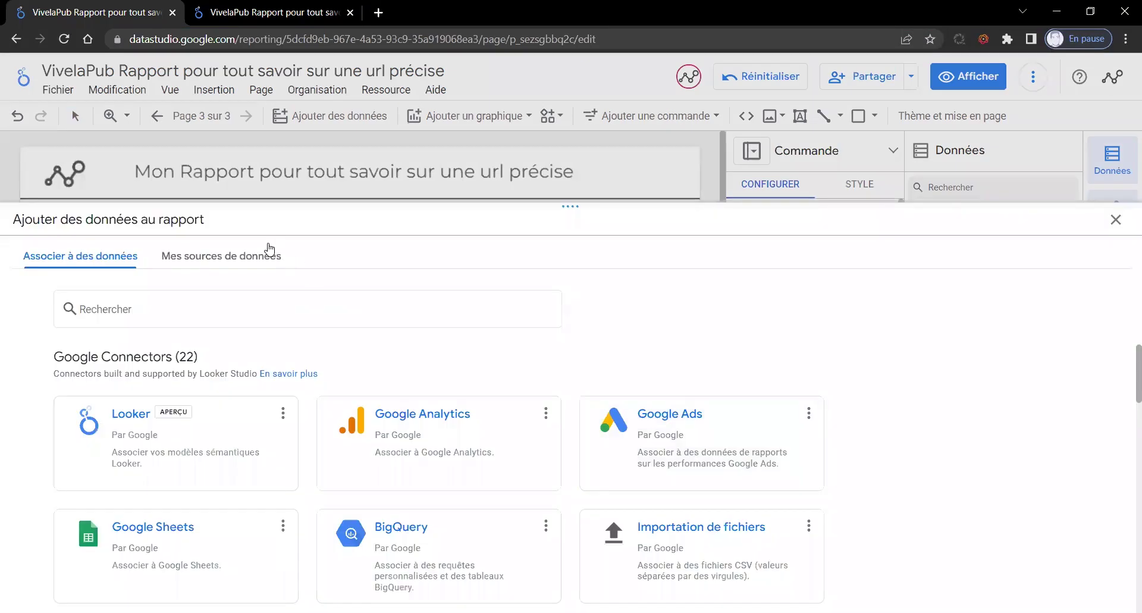
pyautogui.click(262, 254)
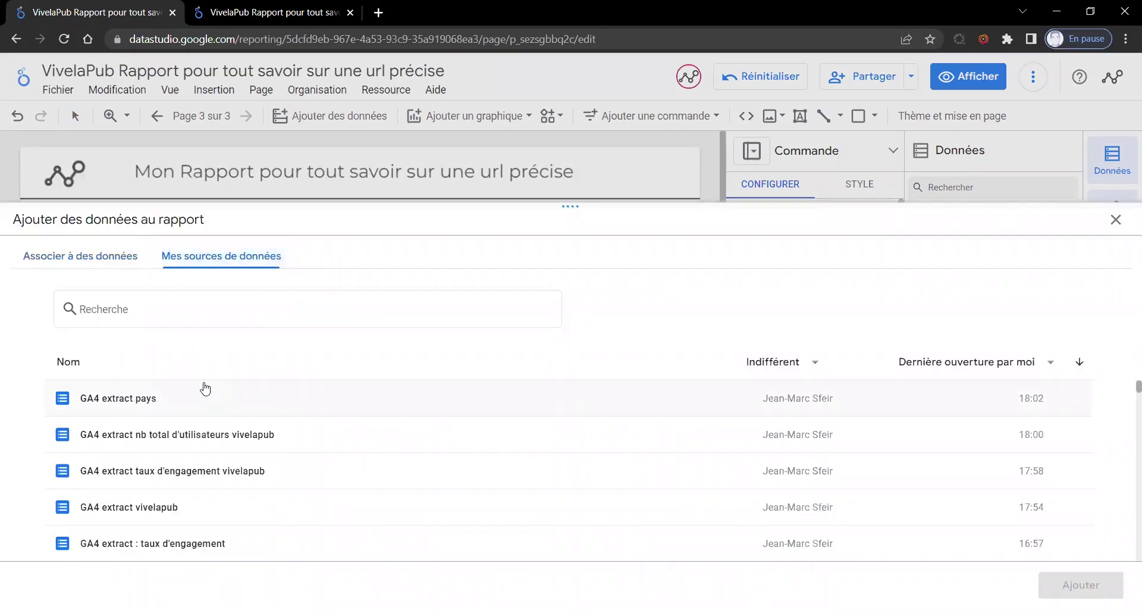
pyautogui.click(203, 513)
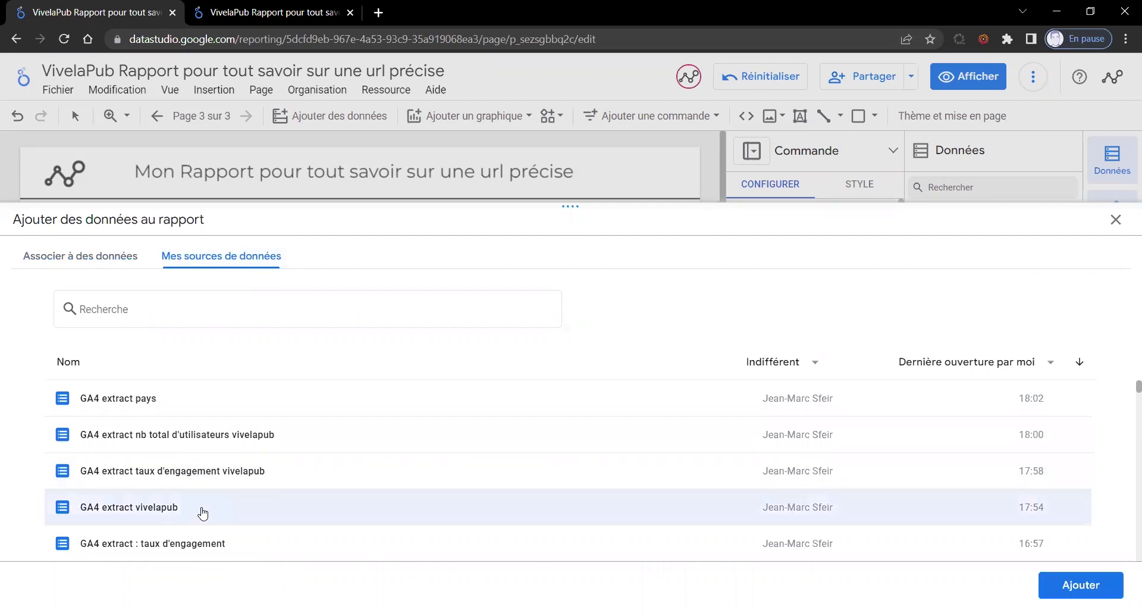
pyautogui.click(1081, 586)
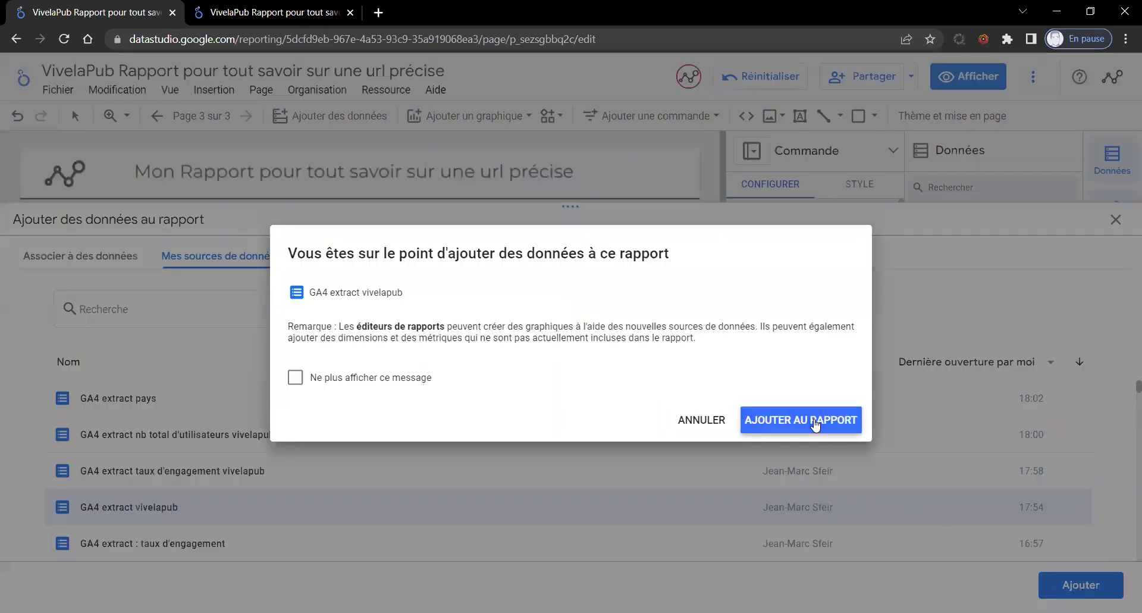
pyautogui.click(815, 425)
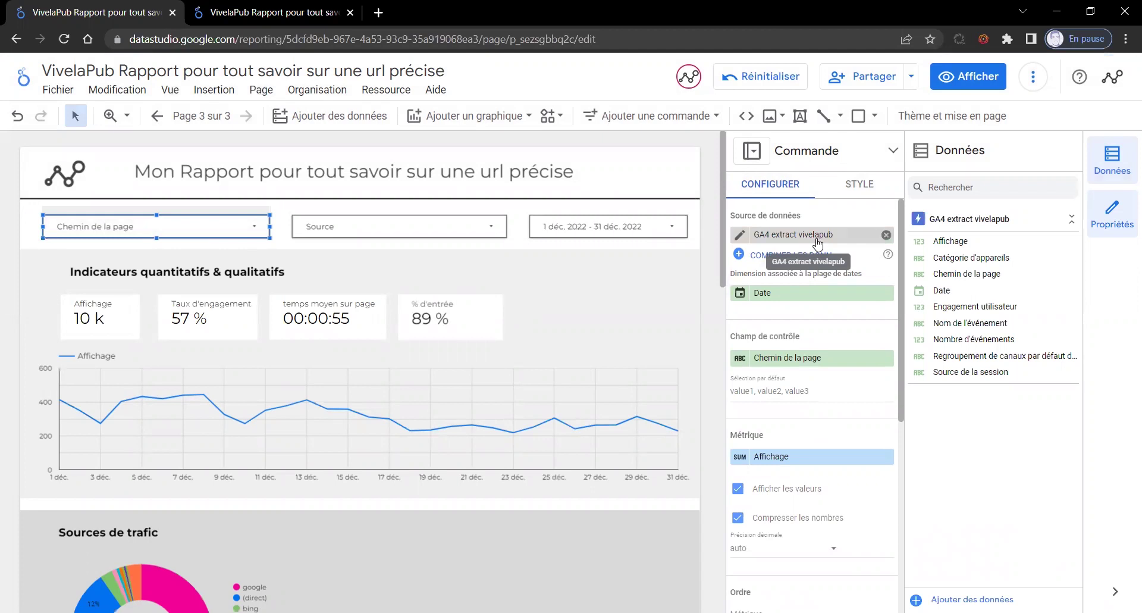
# - Switch the Source control's data source to GA4 extract vivelapub
pyautogui.click(444, 231)
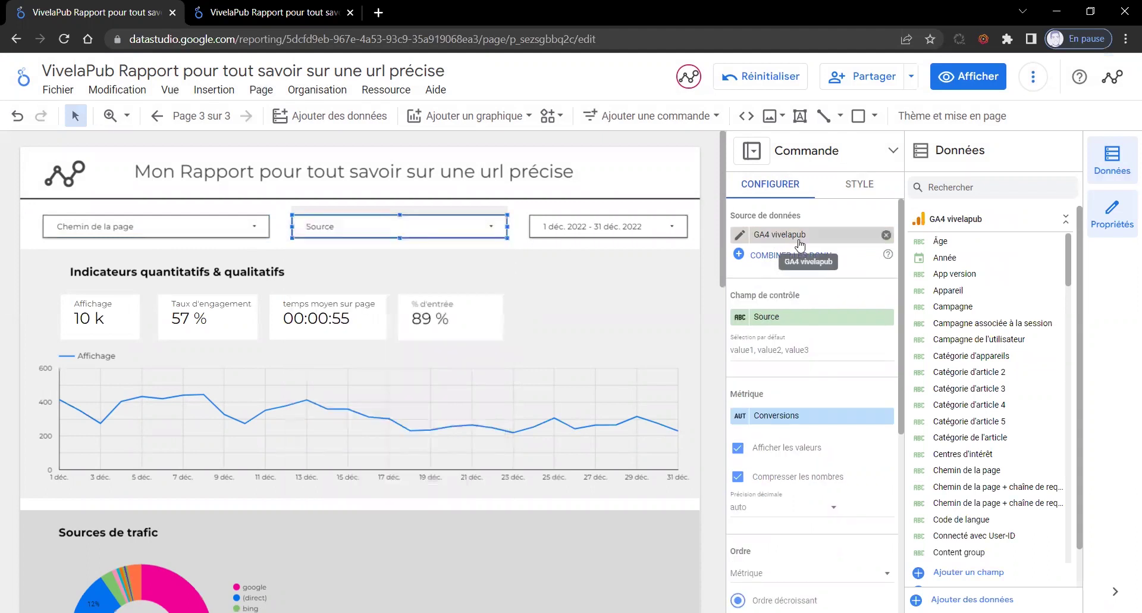
pyautogui.click(810, 236)
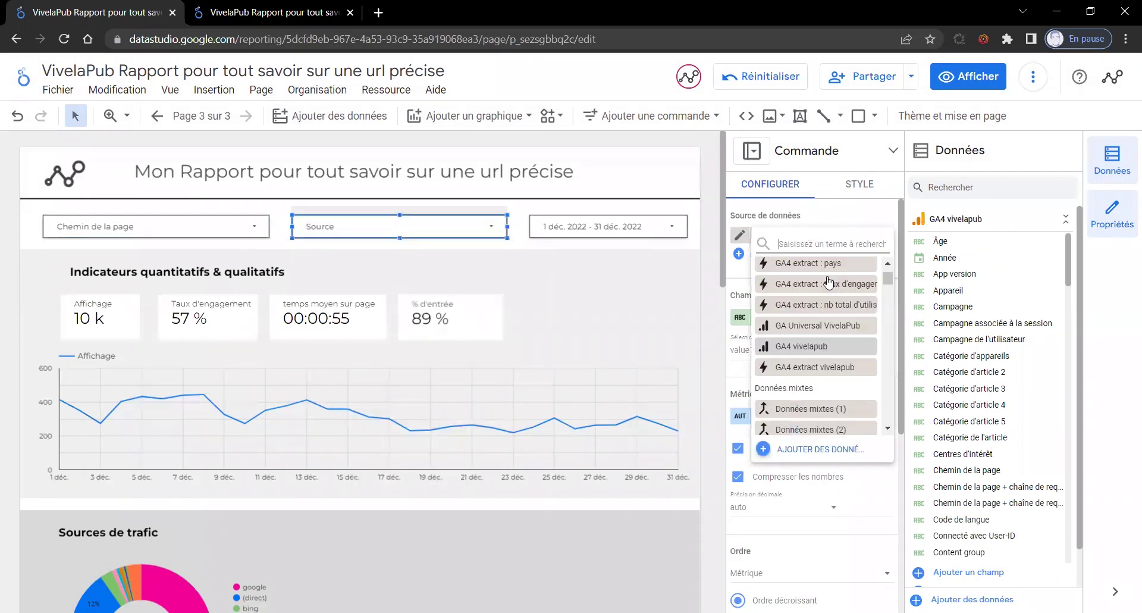
pyautogui.click(801, 369)
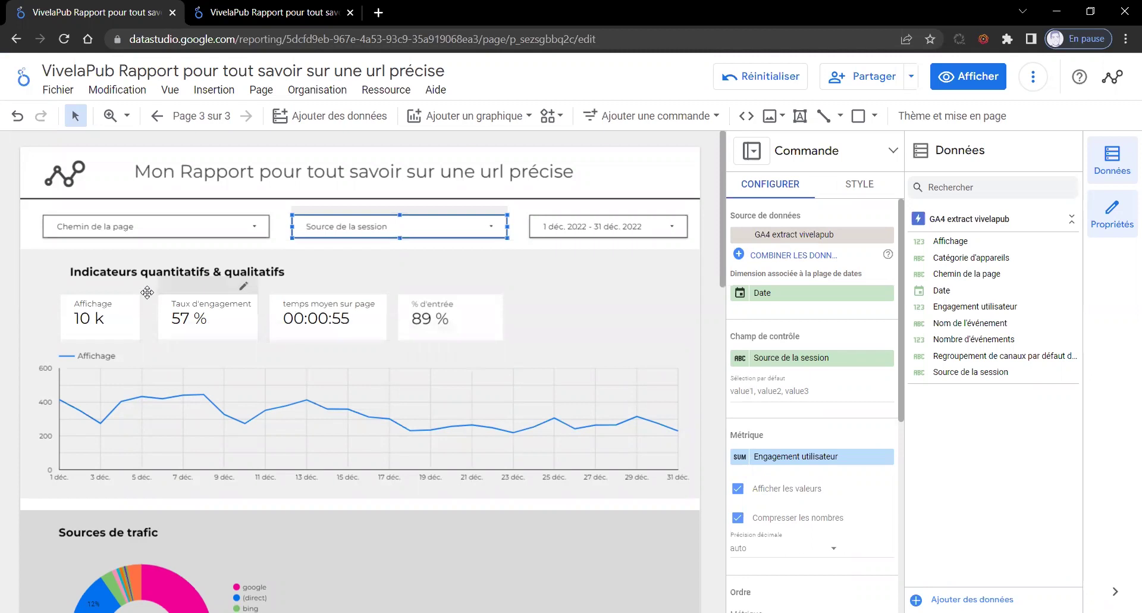
# - Switch the Affichage scorecard's data source to GA4 extract vivelapub
pyautogui.click(122, 317)
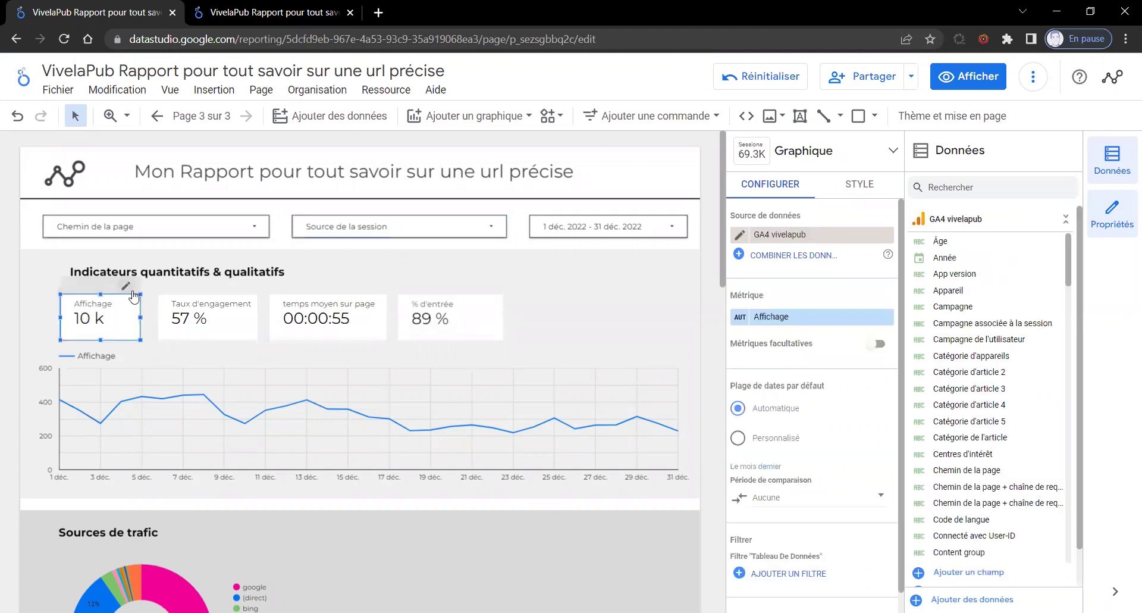
pyautogui.click(833, 240)
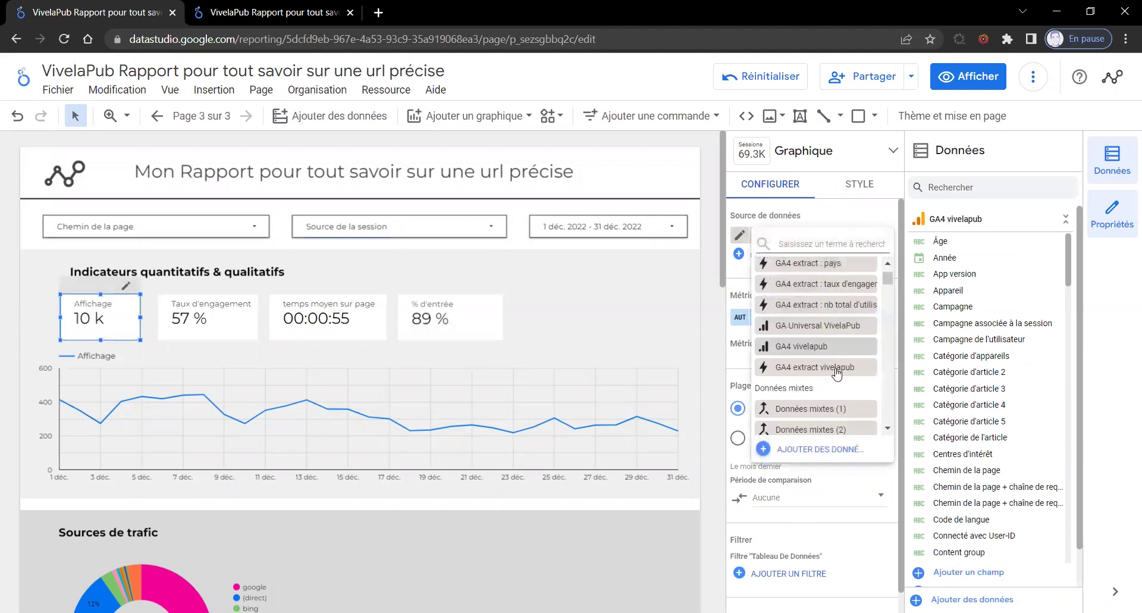
pyautogui.click(838, 370)
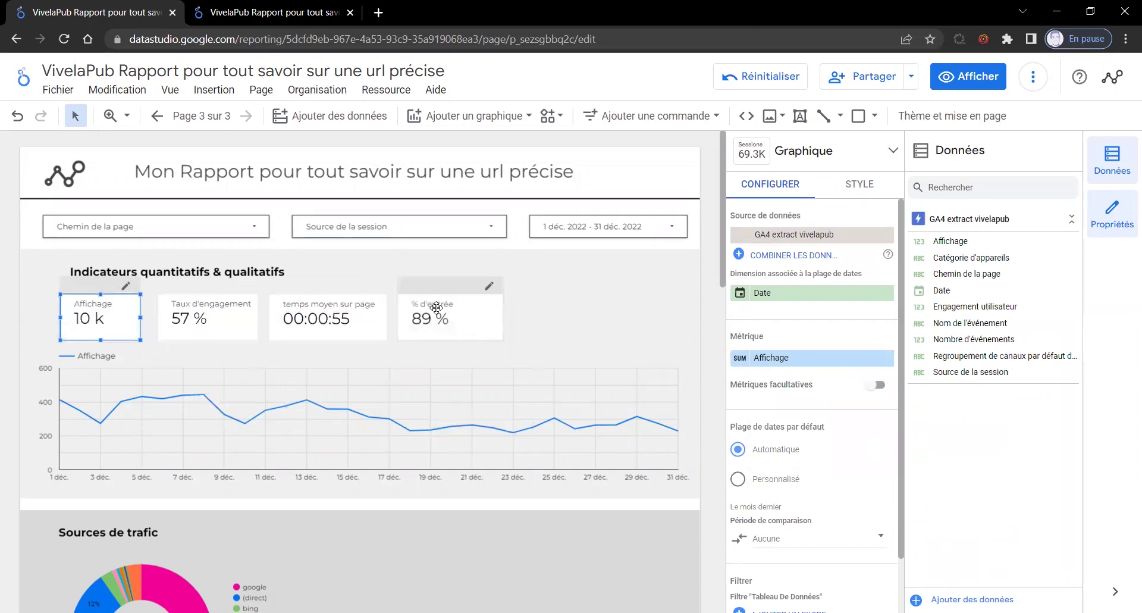
# - Switch the Affichage time series chart's data source to GA4 extract vivelapub
pyautogui.click(374, 391)
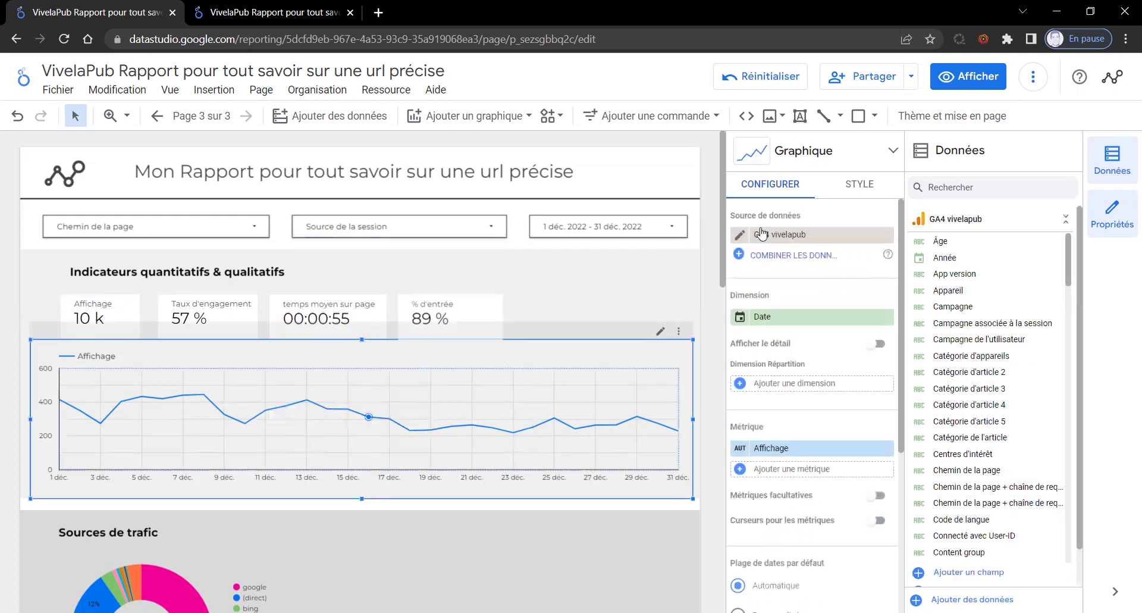
pyautogui.click(791, 235)
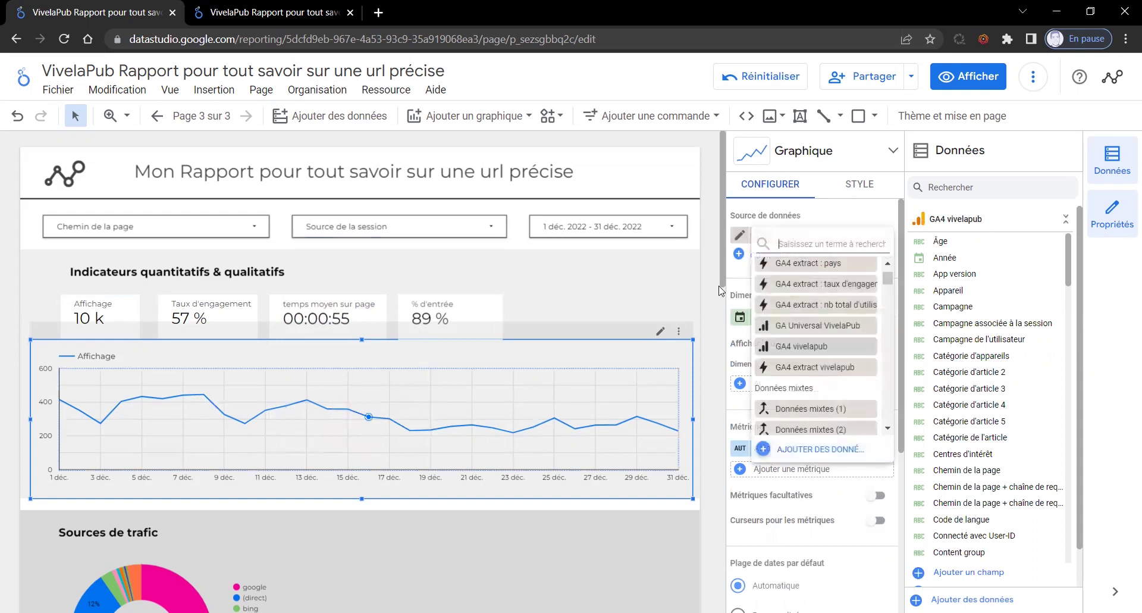
pyautogui.click(825, 367)
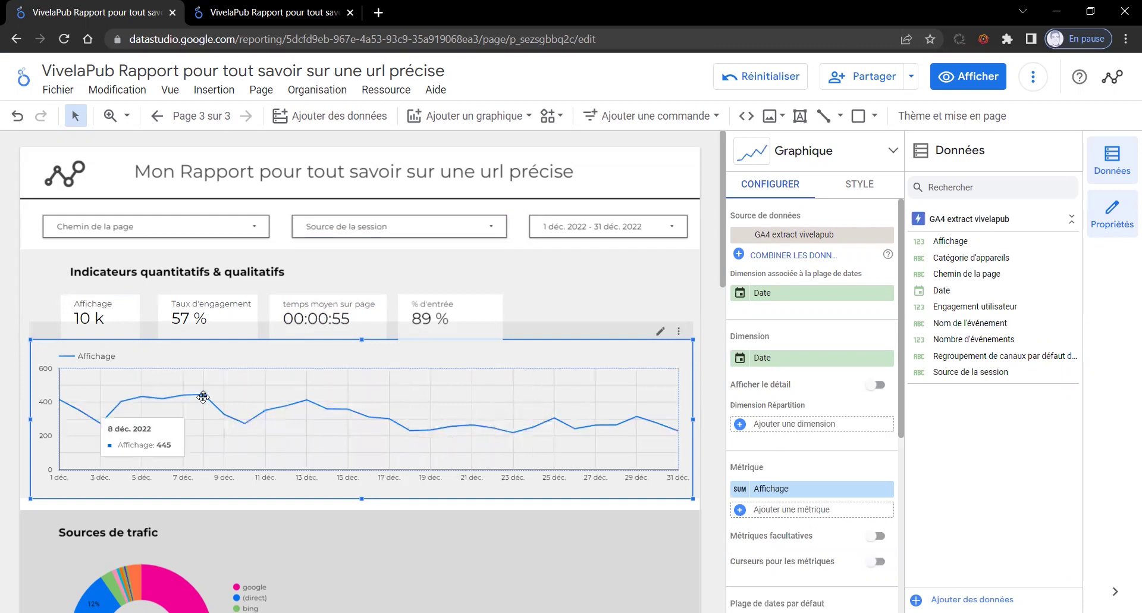
# - Switch the data source of the donut chart under Sources de trafic to GA4 extract vivelapub
pyautogui.scroll(-3, 203, 397)
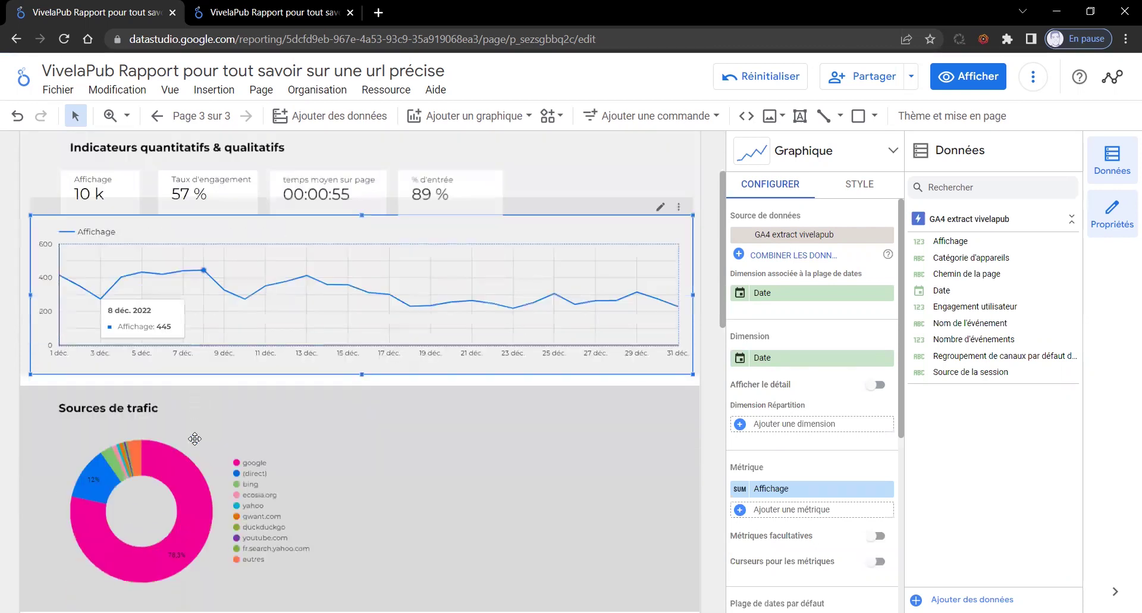
pyautogui.click(213, 470)
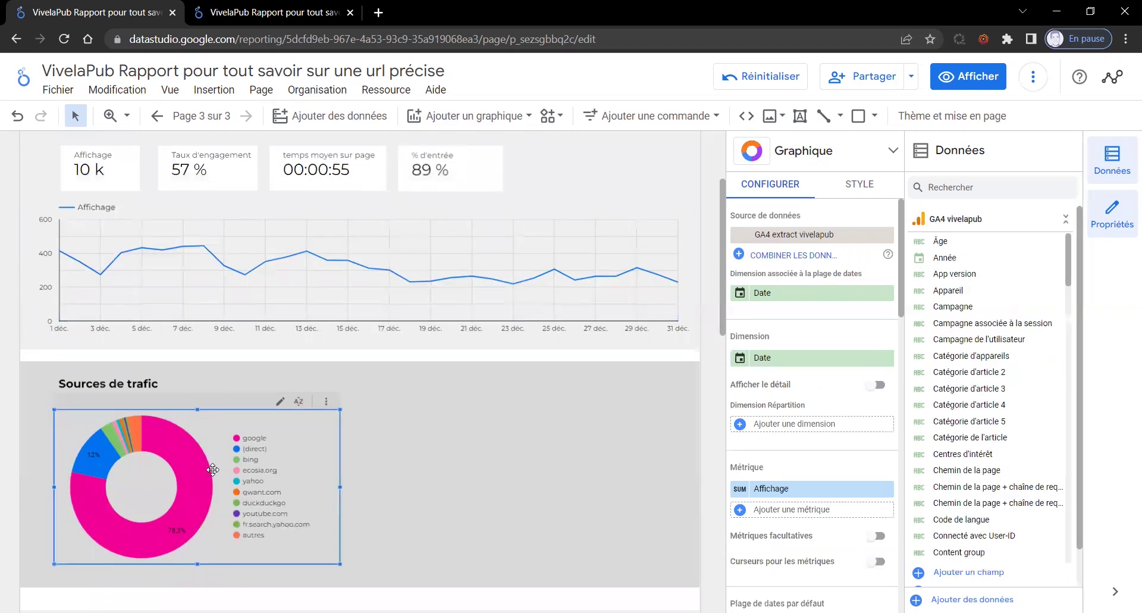
pyautogui.click(783, 236)
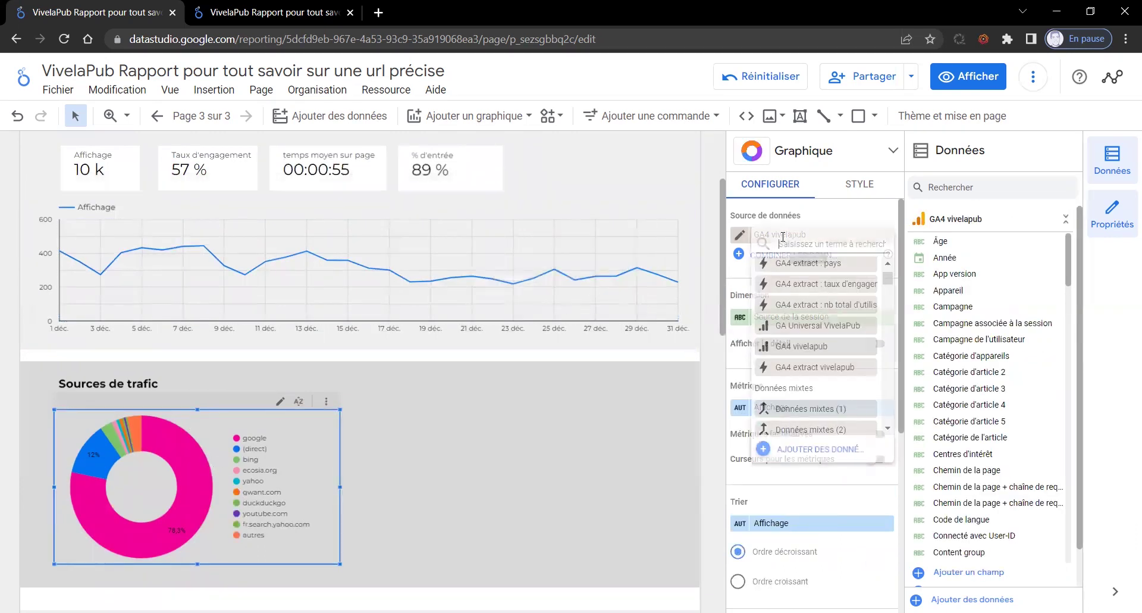
pyautogui.click(825, 367)
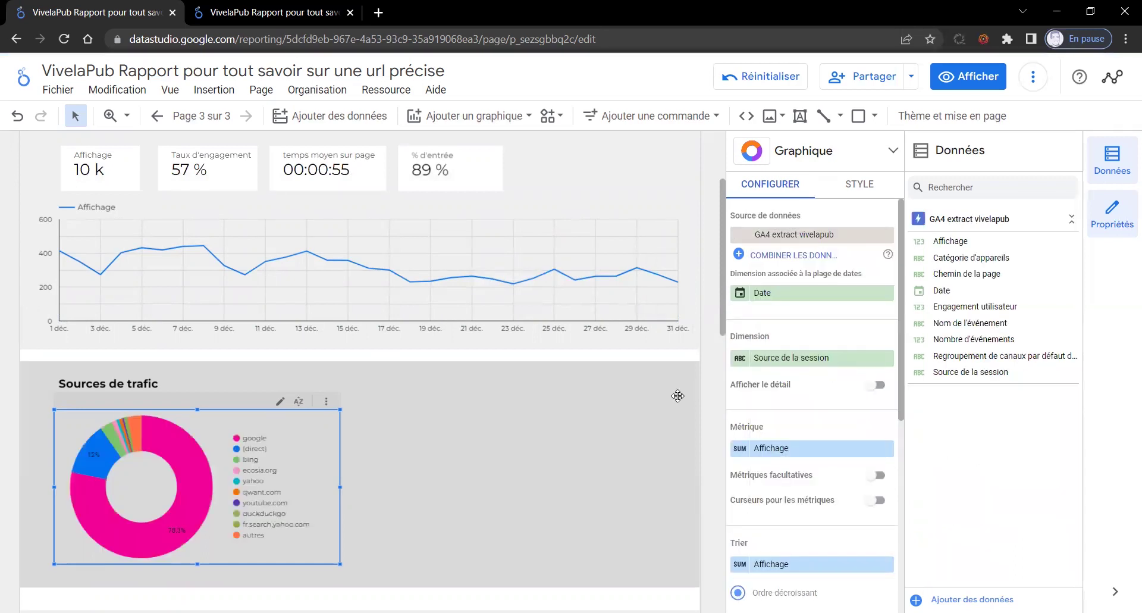
# - Switch the data source of the Catégorie d'appareil pie chart to GA4 extract vivelapub
pyautogui.scroll(1, 655, 413)
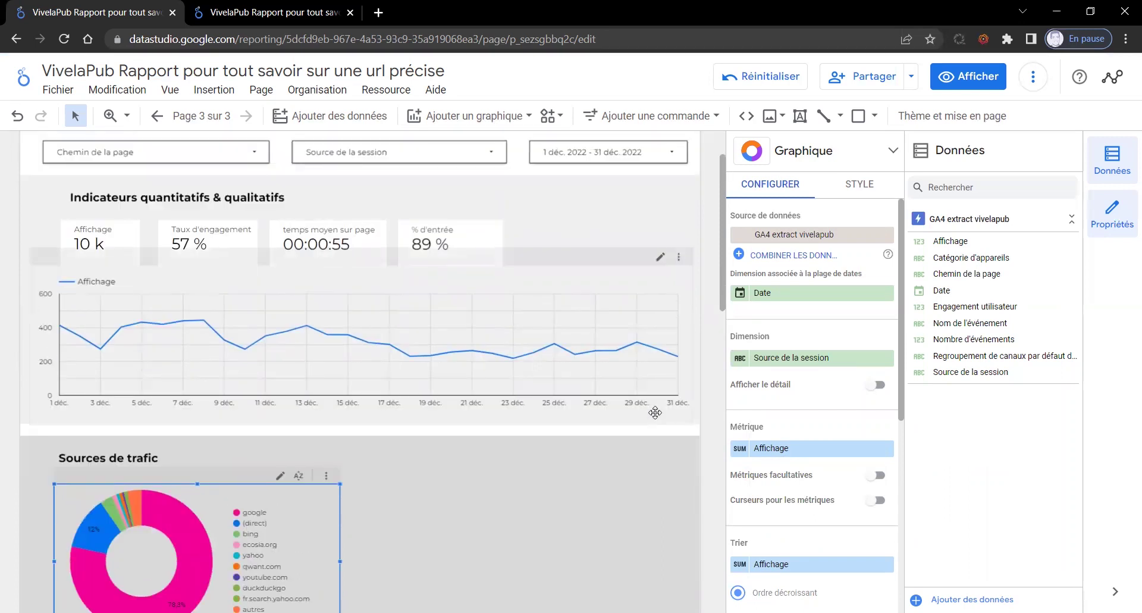
pyautogui.scroll(-5, 655, 412)
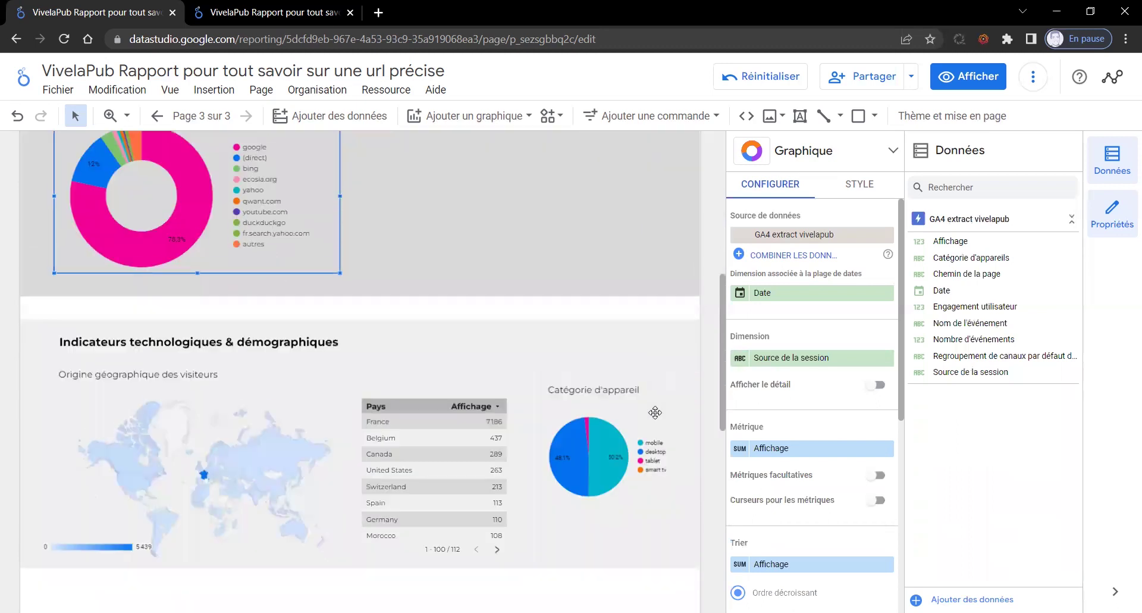
pyautogui.moveTo(611, 453)
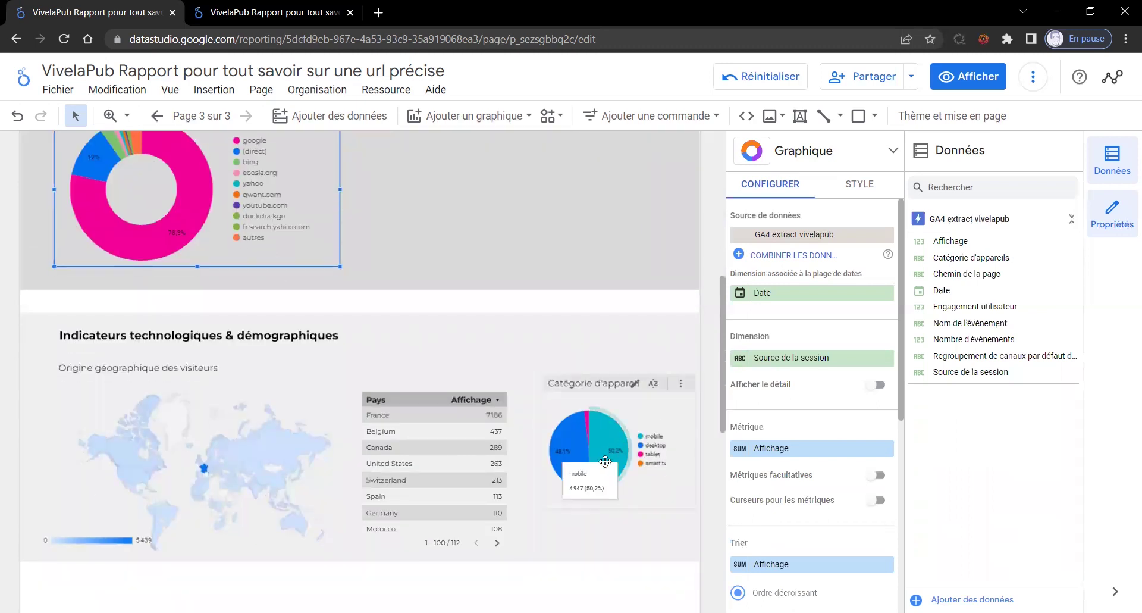
pyautogui.click(617, 429)
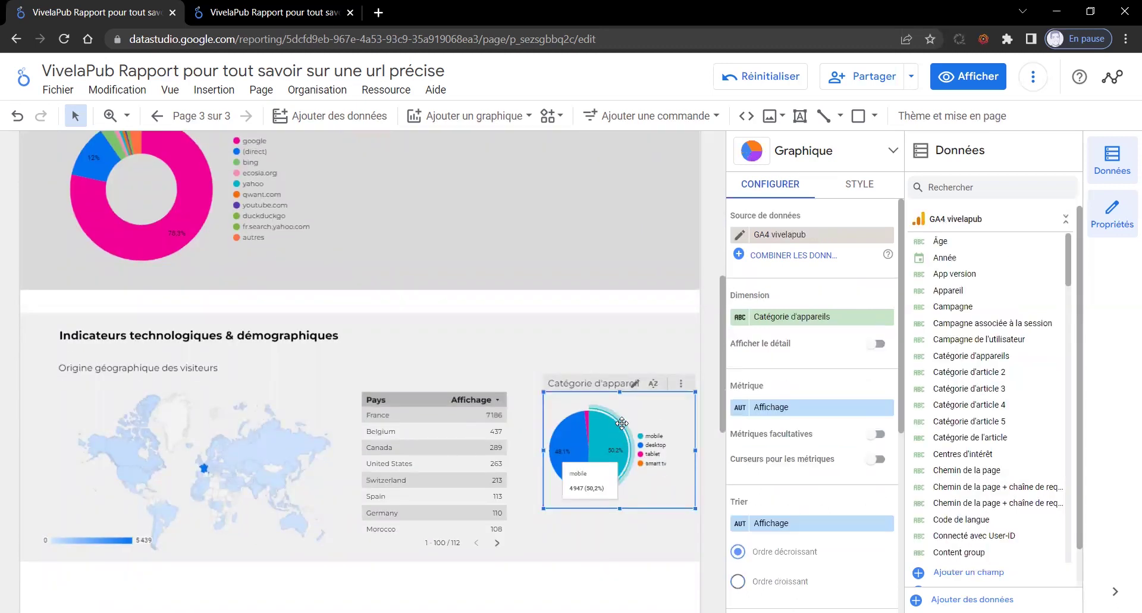
pyautogui.click(784, 238)
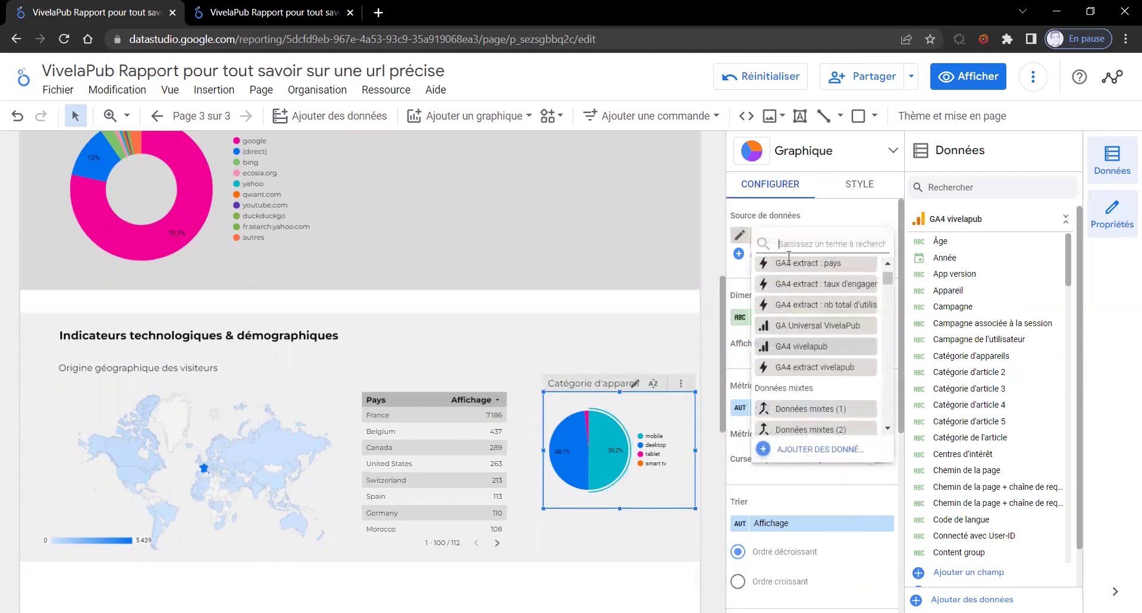
pyautogui.click(815, 369)
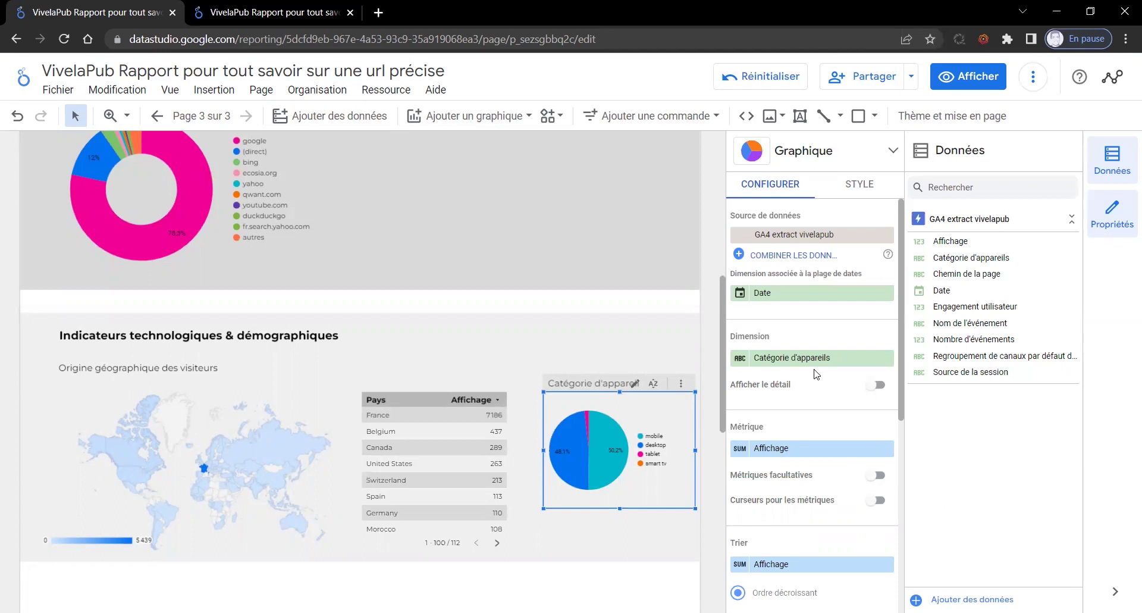
# - Add the existing GA4 extract pays data source to the report as the source of the Pays table
pyautogui.click(446, 455)
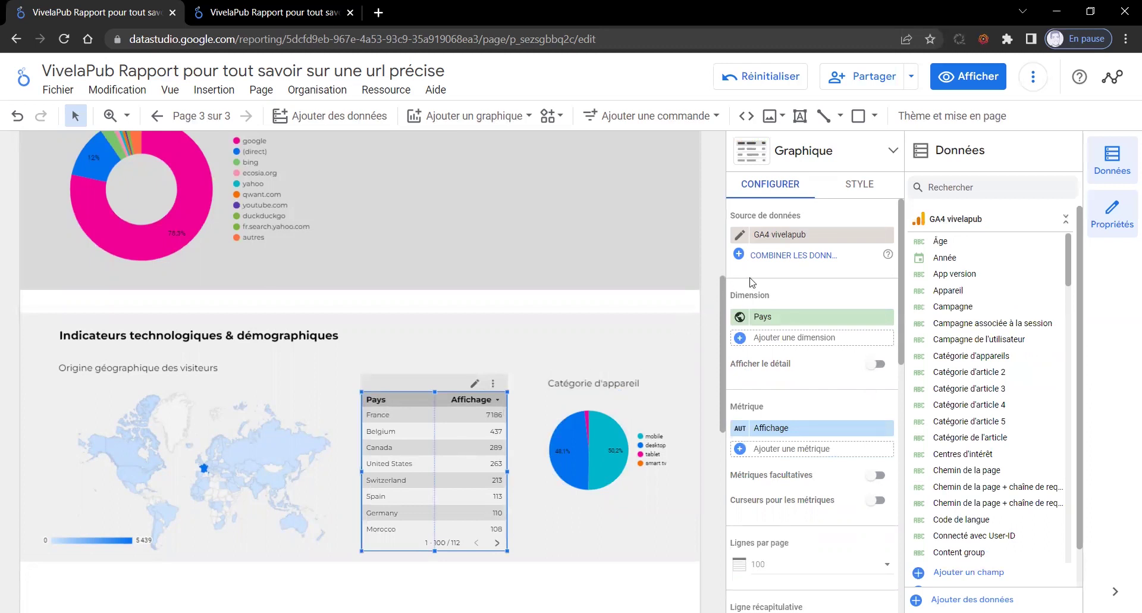
pyautogui.click(804, 241)
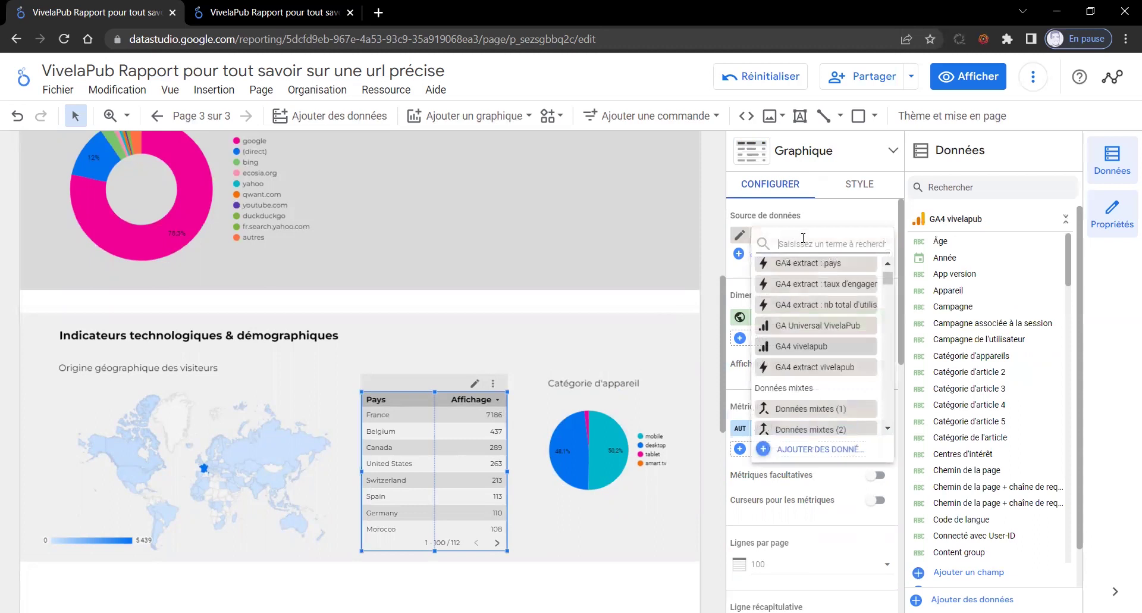
pyautogui.click(817, 449)
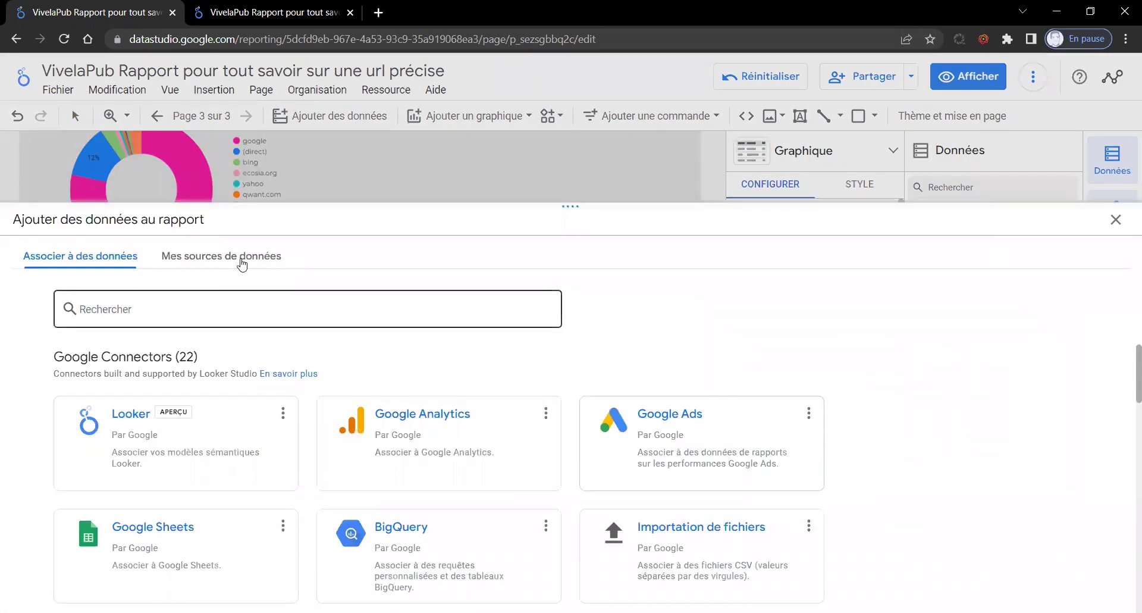
pyautogui.click(242, 262)
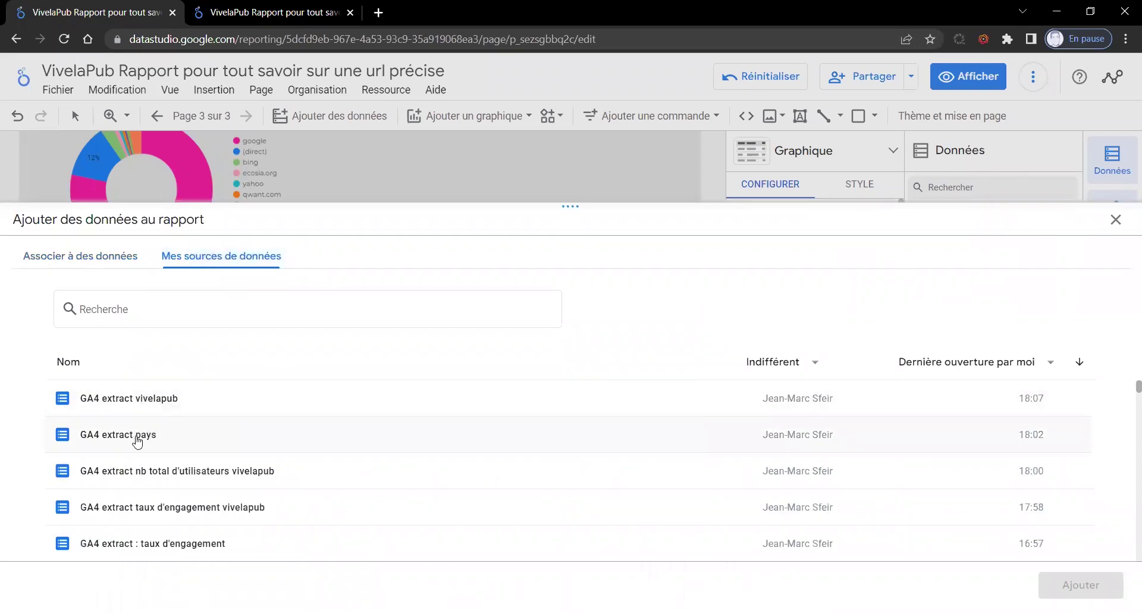
pyautogui.click(137, 440)
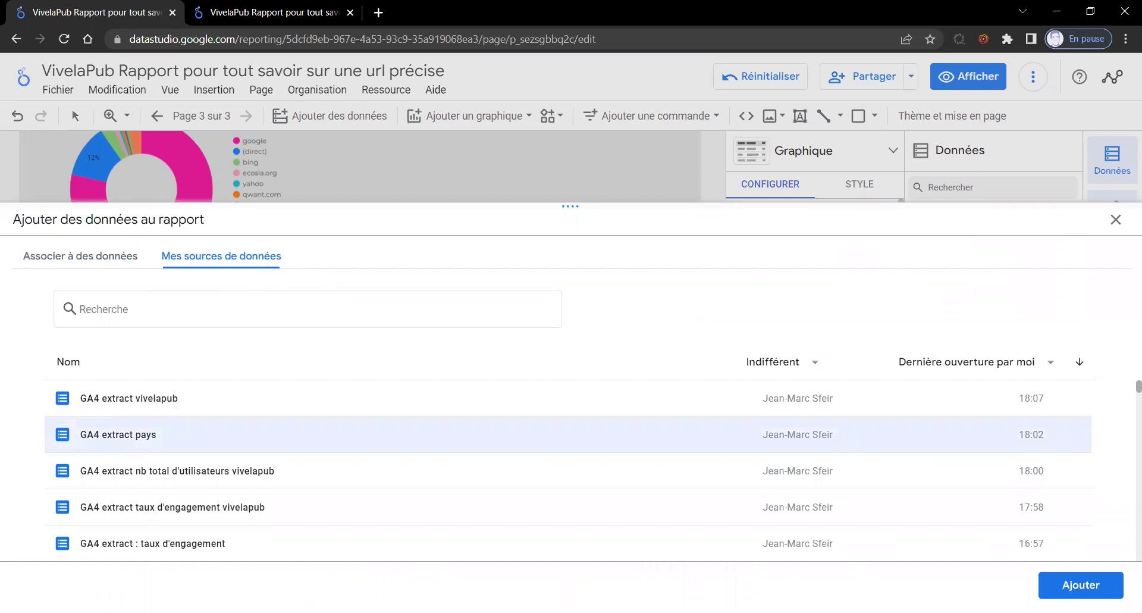
pyautogui.click(1081, 585)
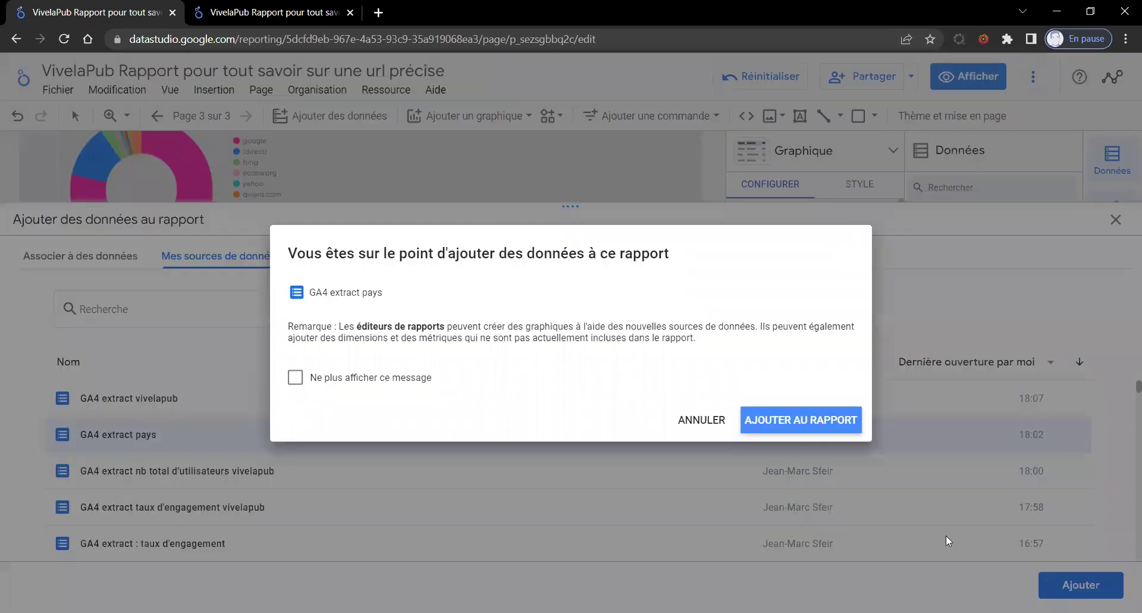
pyautogui.click(818, 427)
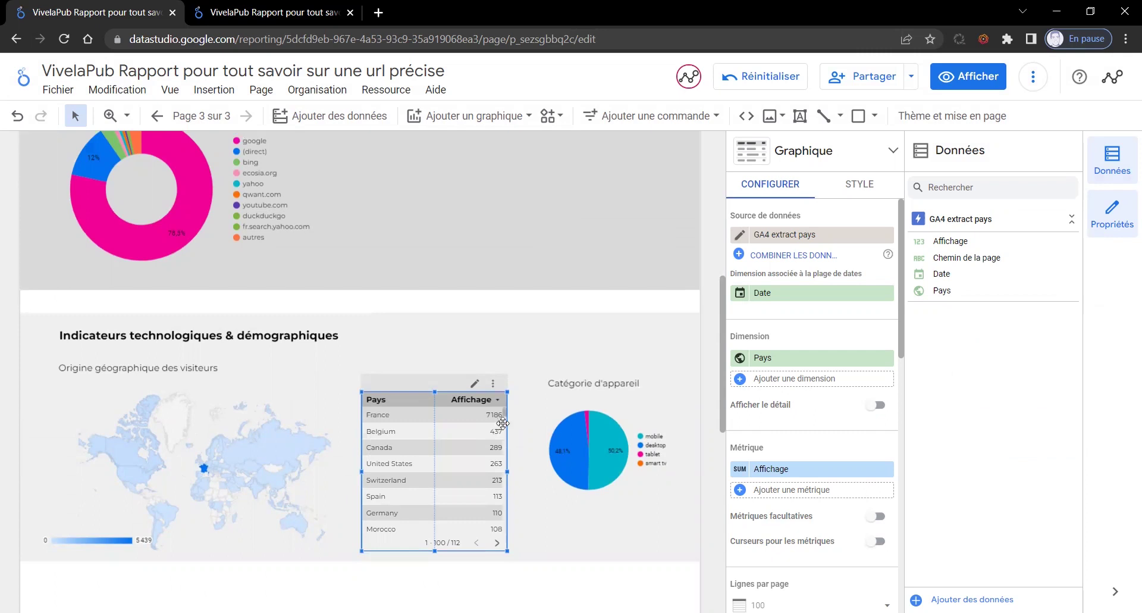
# - Filter the duplicated page's Chemin de la page control to only the / path
pyautogui.hotkey('ctrl', 'Tab')
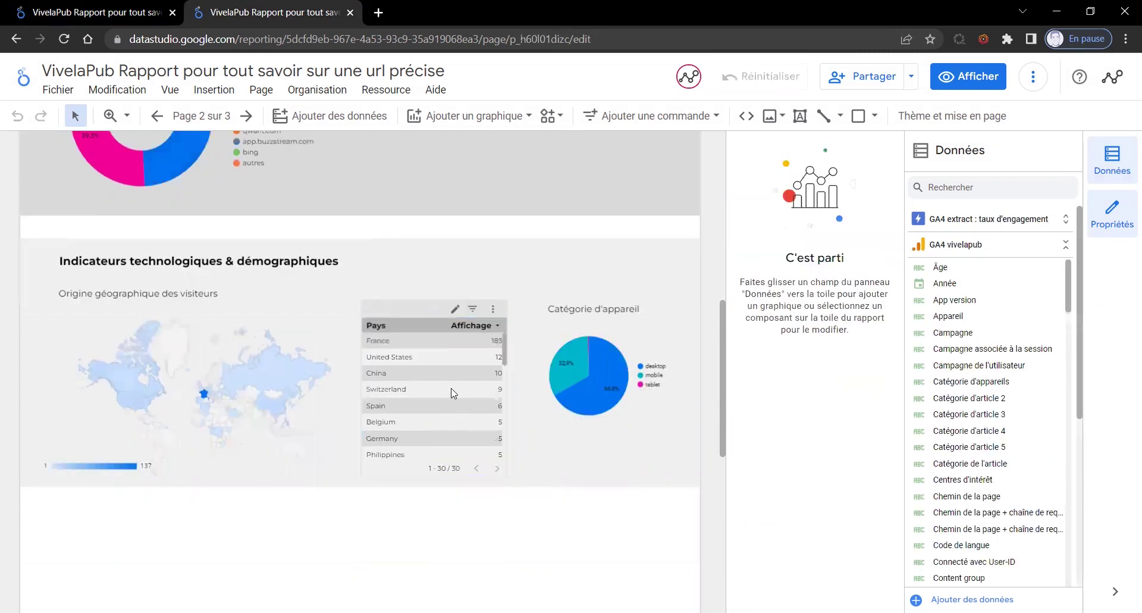
pyautogui.scroll(1, 467, 381)
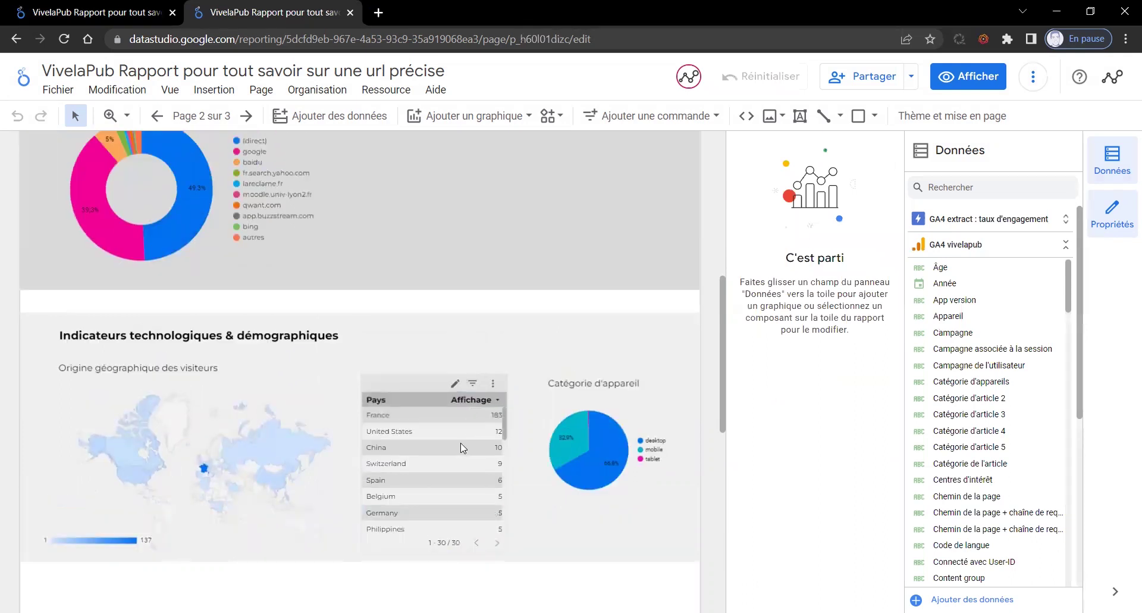
pyautogui.hotkey('ctrl', 'shift', 'Tab')
pyautogui.scroll(2, 356, 419)
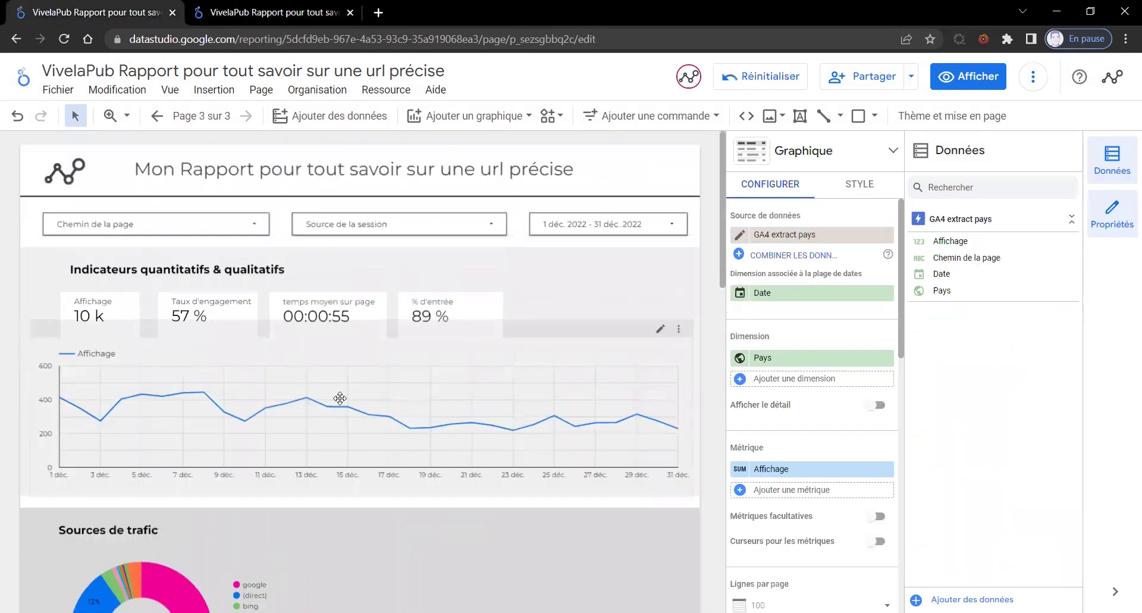
pyautogui.click(202, 229)
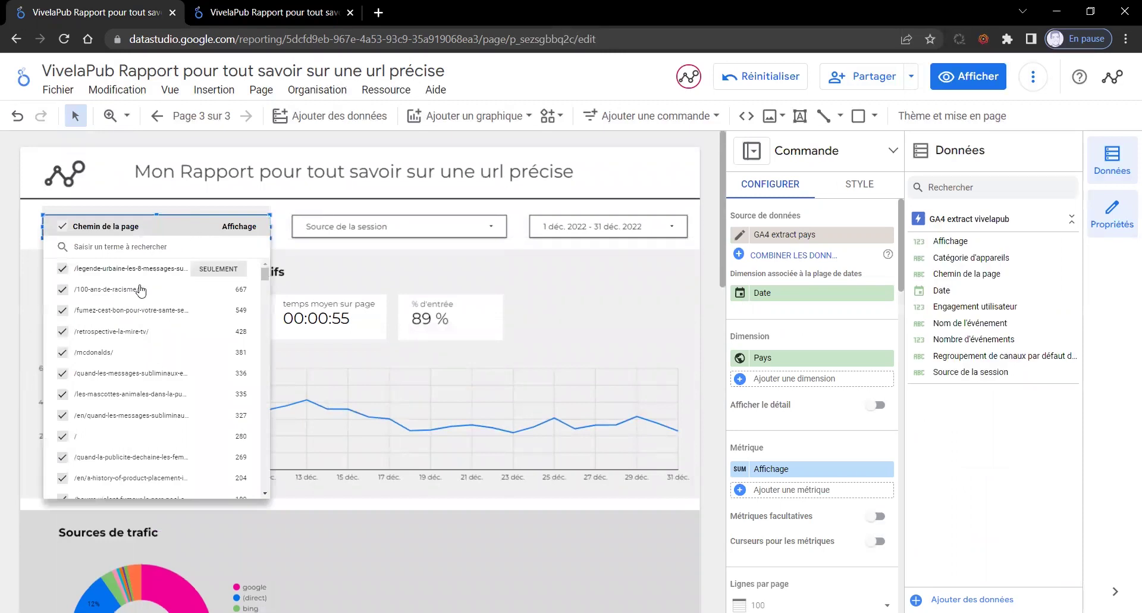
pyautogui.click(229, 438)
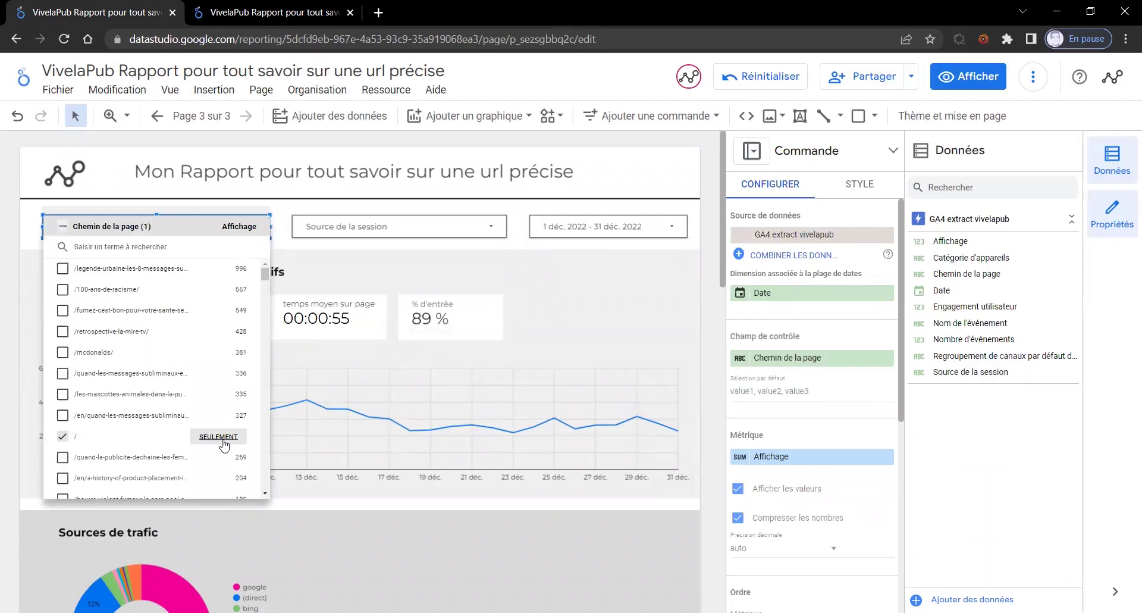
pyautogui.click(20, 390)
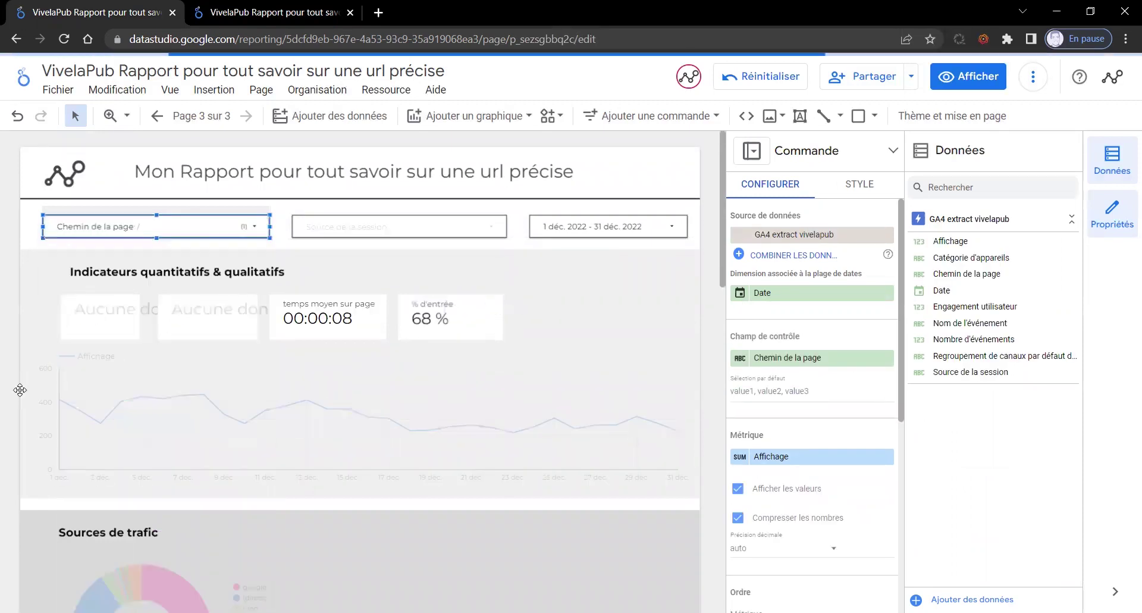
# - Compare the scorecards, charts and country table on the original GA4 page with those on the duplicated extract page
pyautogui.hotkey('ctrl', 'Tab')
pyautogui.scroll(6, 54, 364)
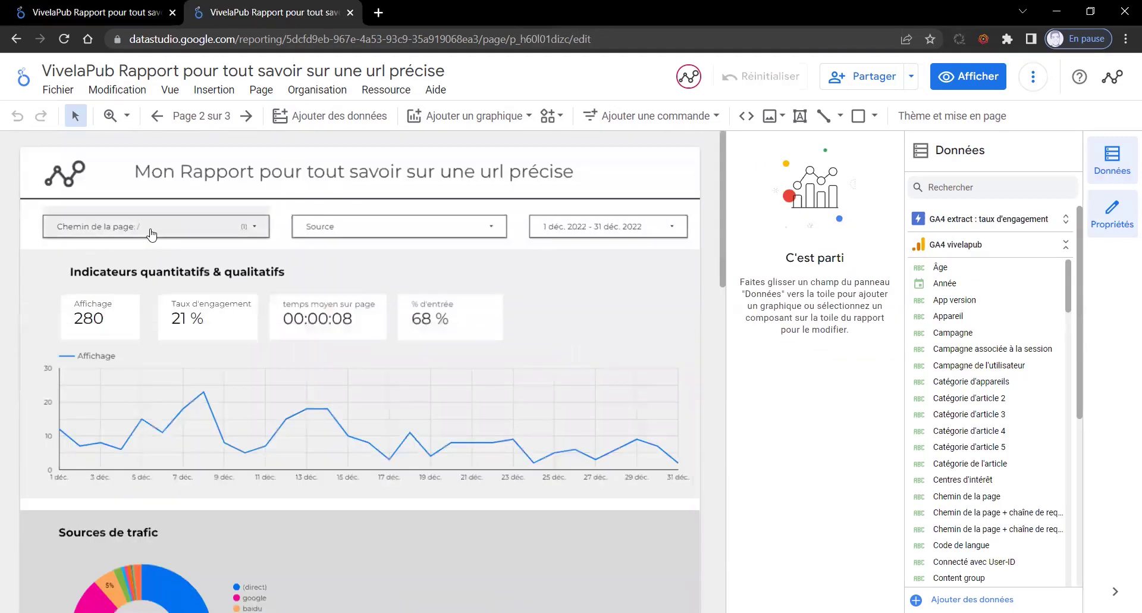
pyautogui.scroll(-15, 151, 233)
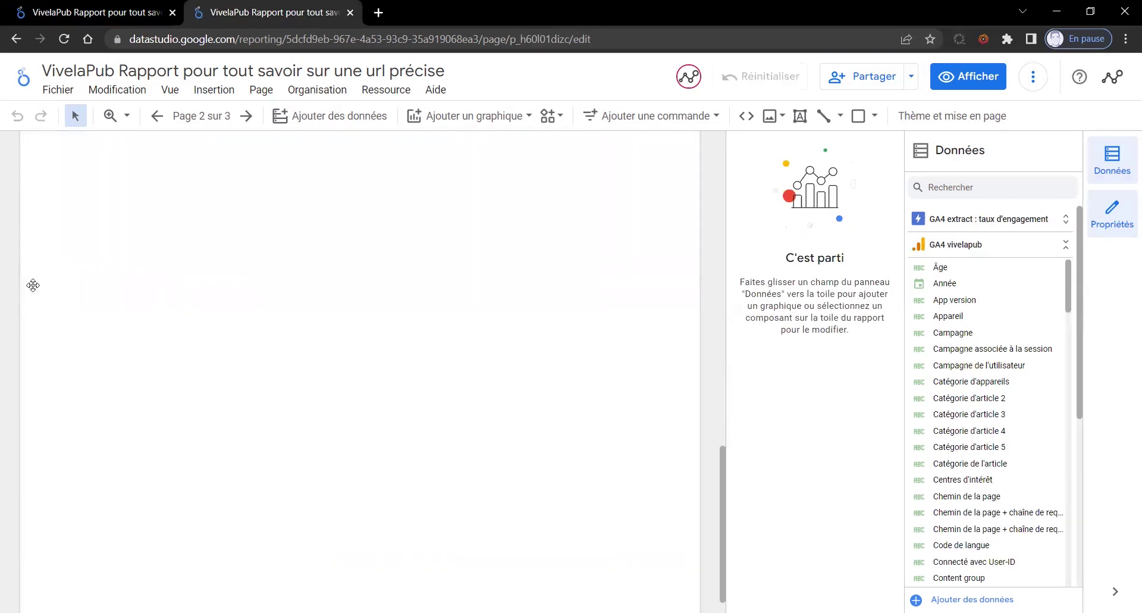
pyautogui.scroll(4, 250, 335)
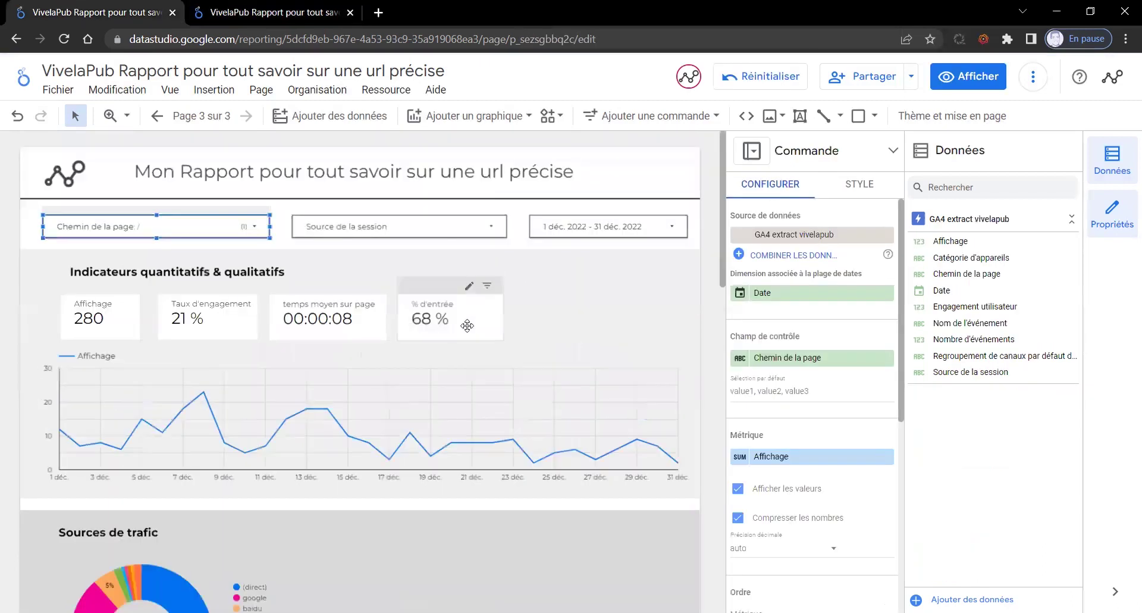
pyautogui.scroll(-12, 464, 324)
pyautogui.scroll(5, 466, 369)
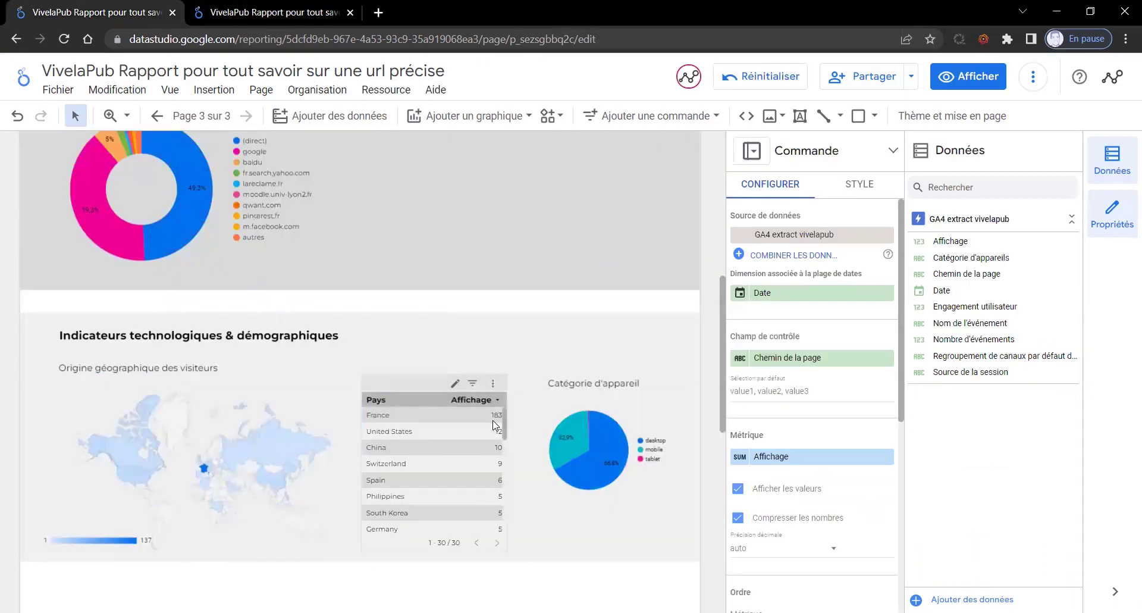
# - Switch the data source of the Origine géographique des visiteurs map to GA4 extract pays
pyautogui.click(291, 419)
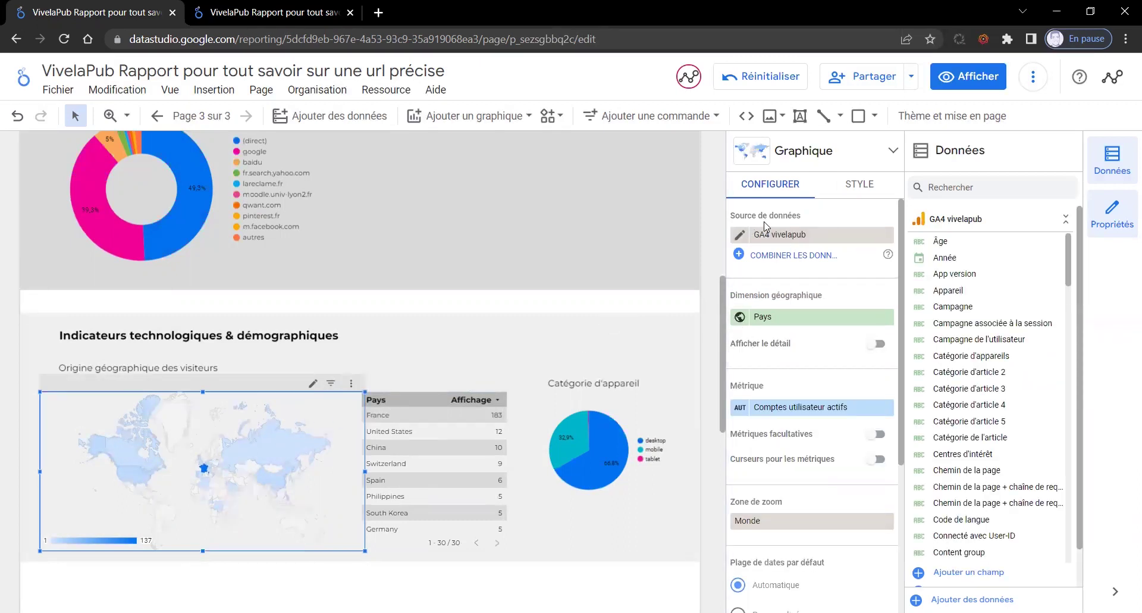
pyautogui.click(776, 237)
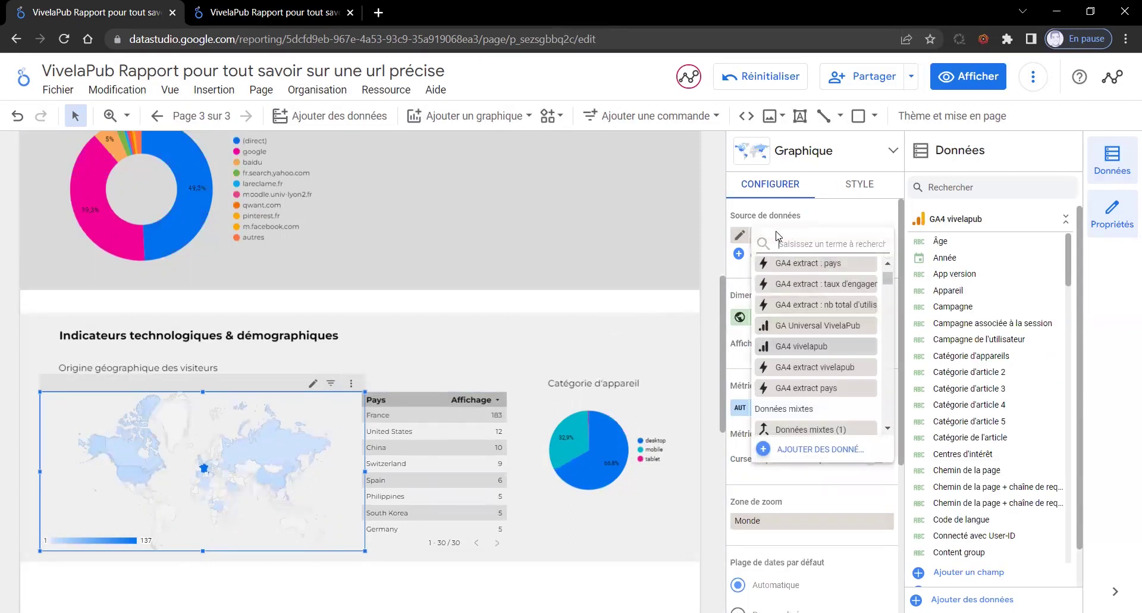
pyautogui.click(810, 389)
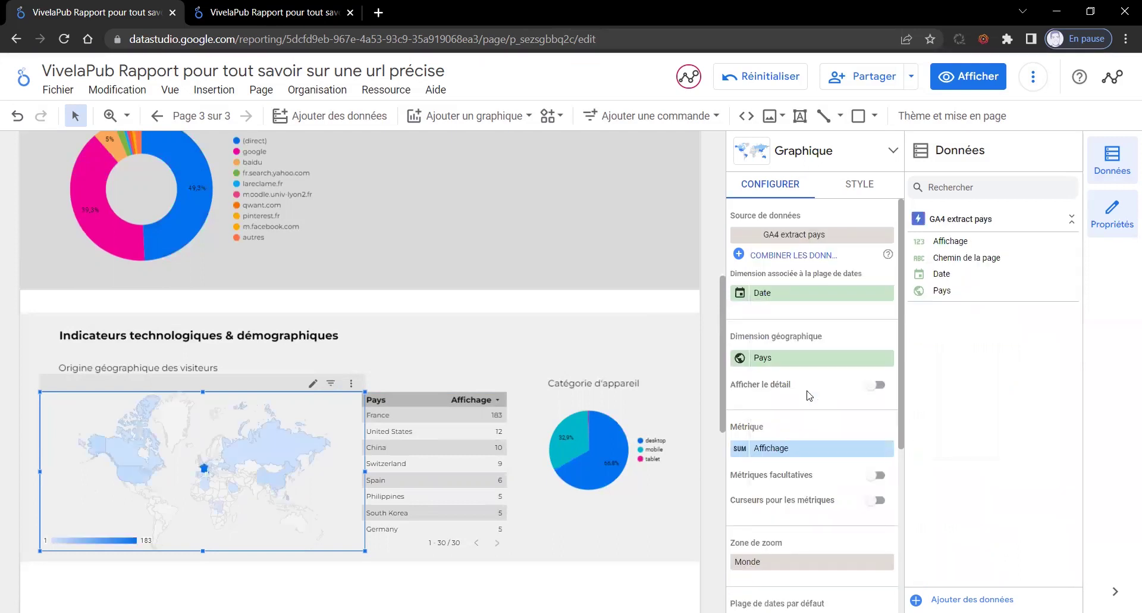
pyautogui.click(18, 316)
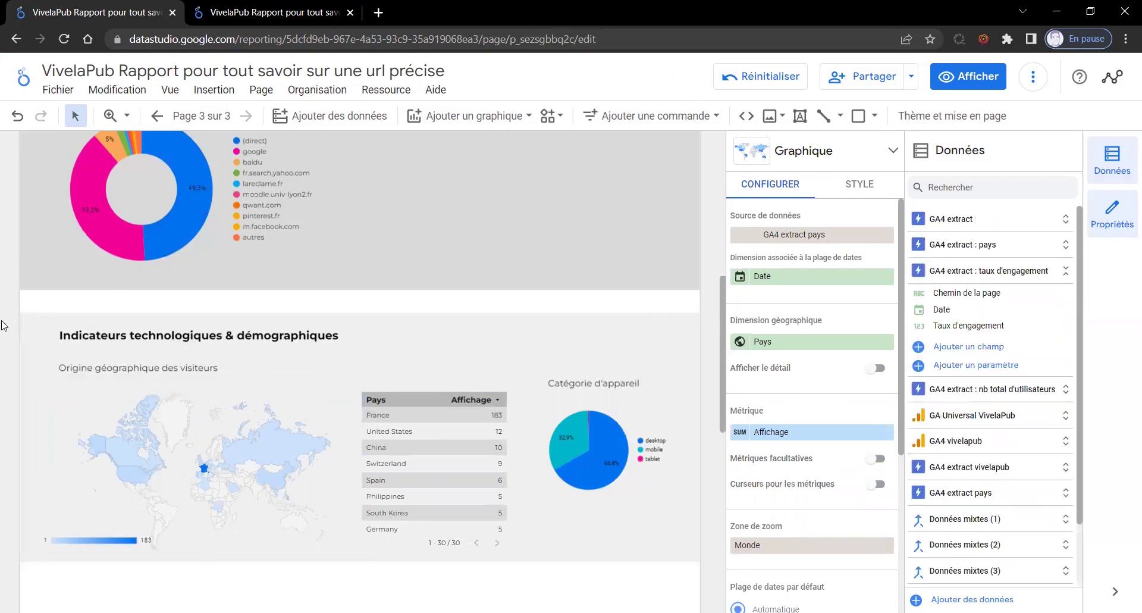
# - On the original report page, open the % d'entrée scorecard's data blend and examine the session_start filter of Table 1
pyautogui.scroll(3, 6, 320)
pyautogui.scroll(-1, 4, 325)
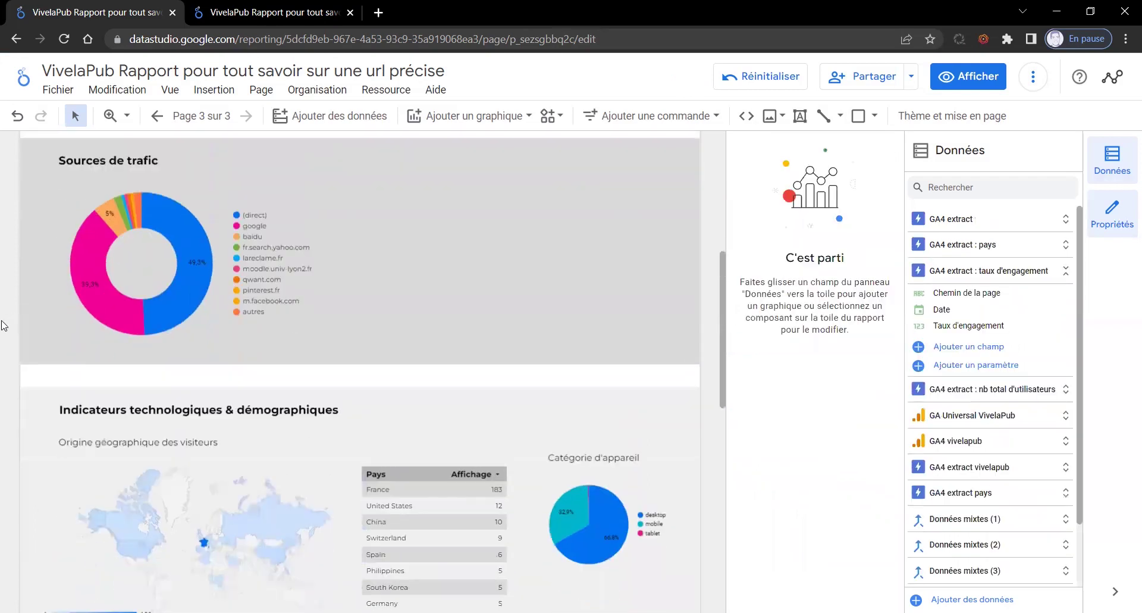
pyautogui.scroll(2, 99, 302)
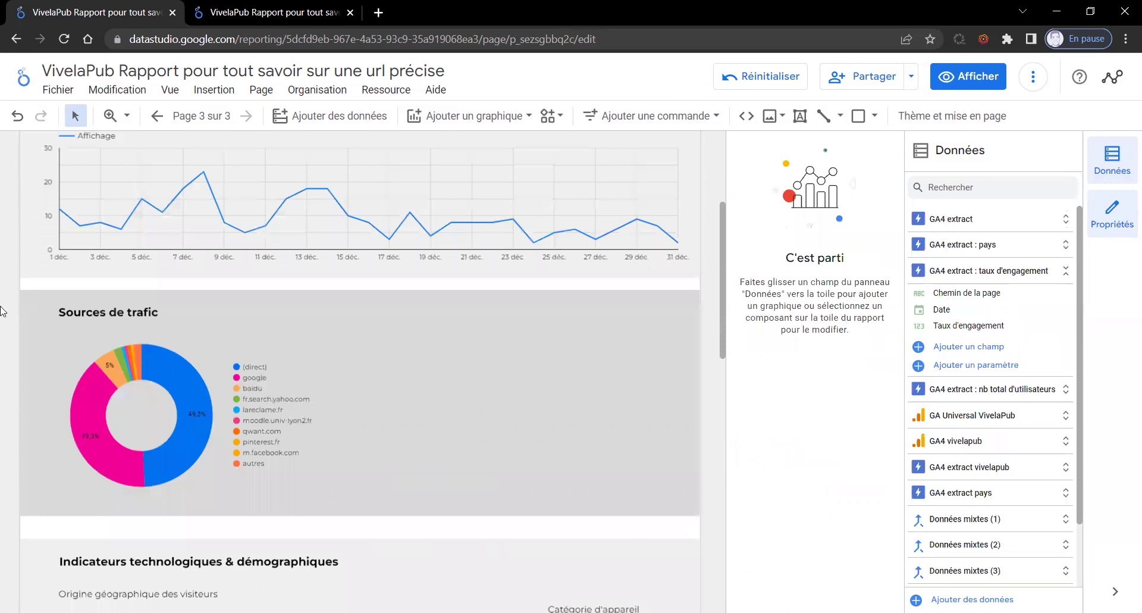
pyautogui.scroll(3, 2, 310)
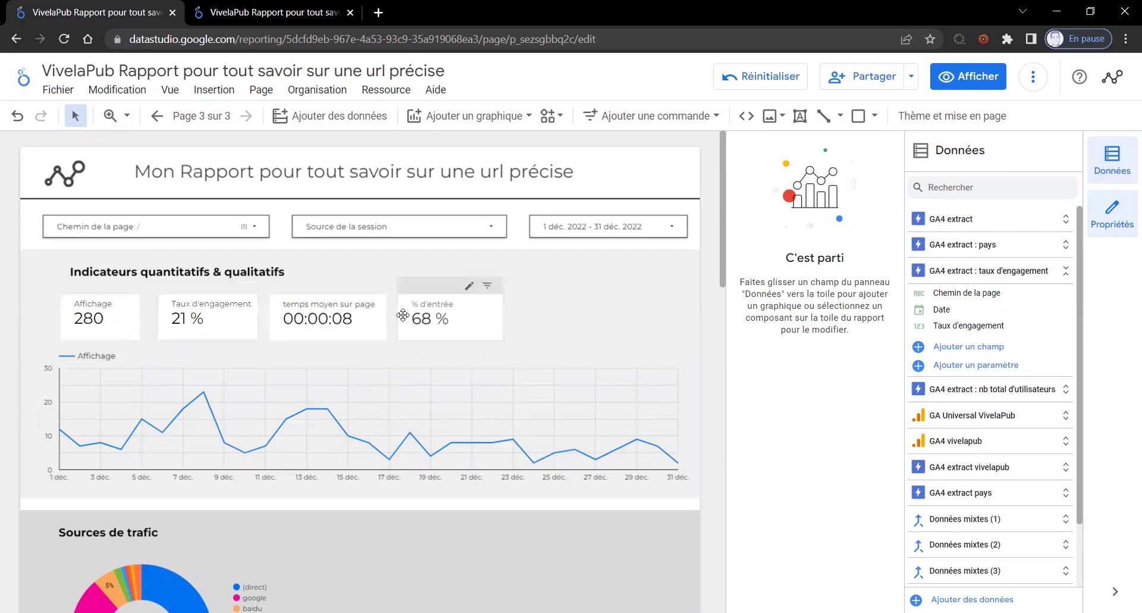
pyautogui.hotkey('alt', 'Left')
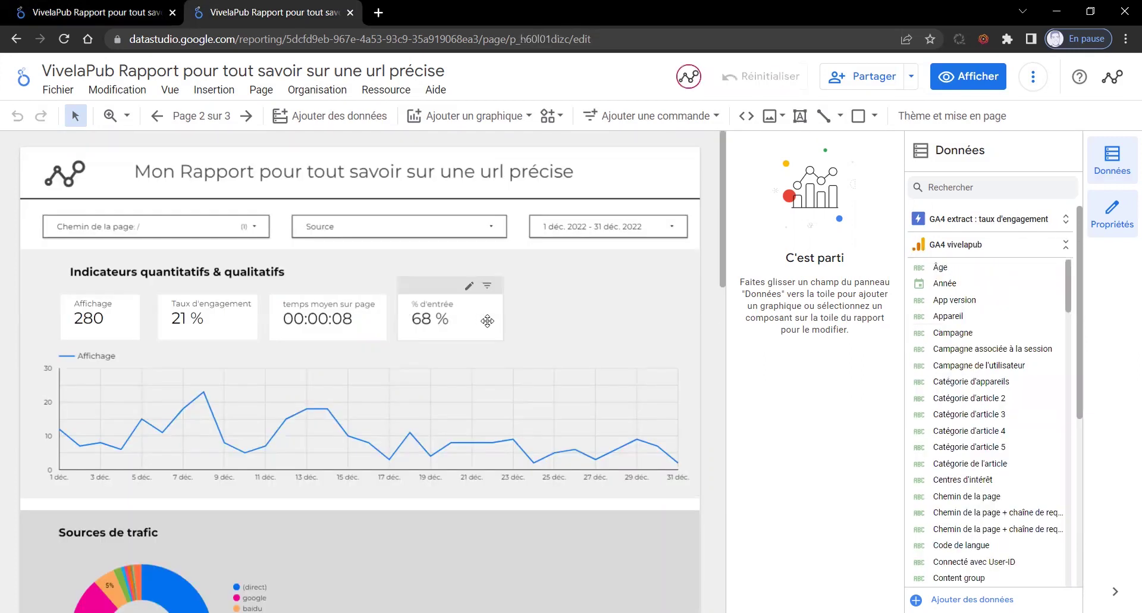
pyautogui.click(482, 320)
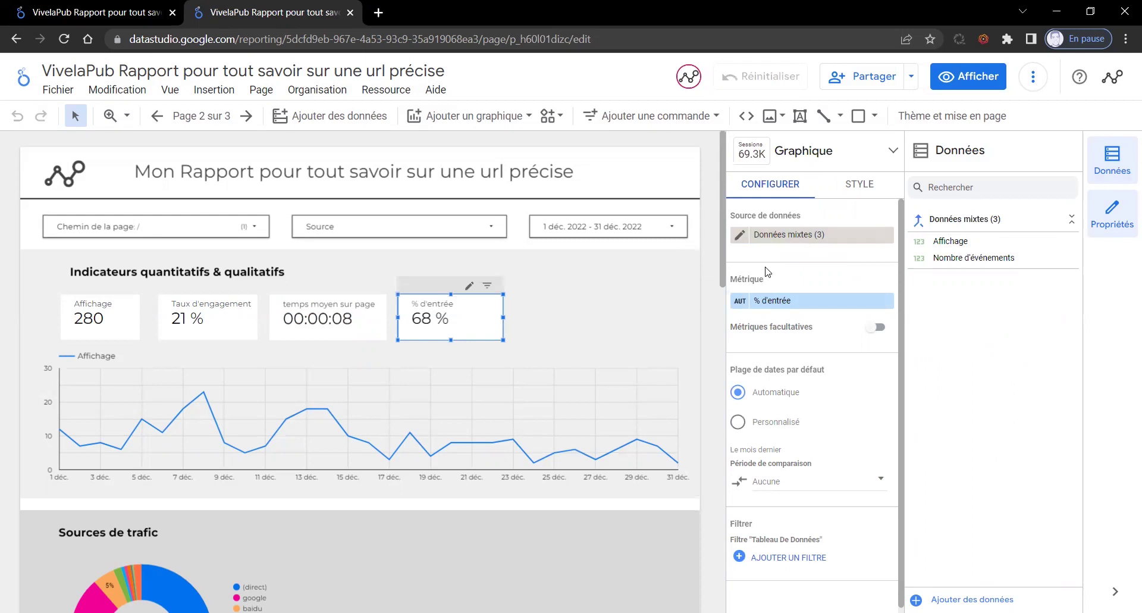
pyautogui.click(739, 234)
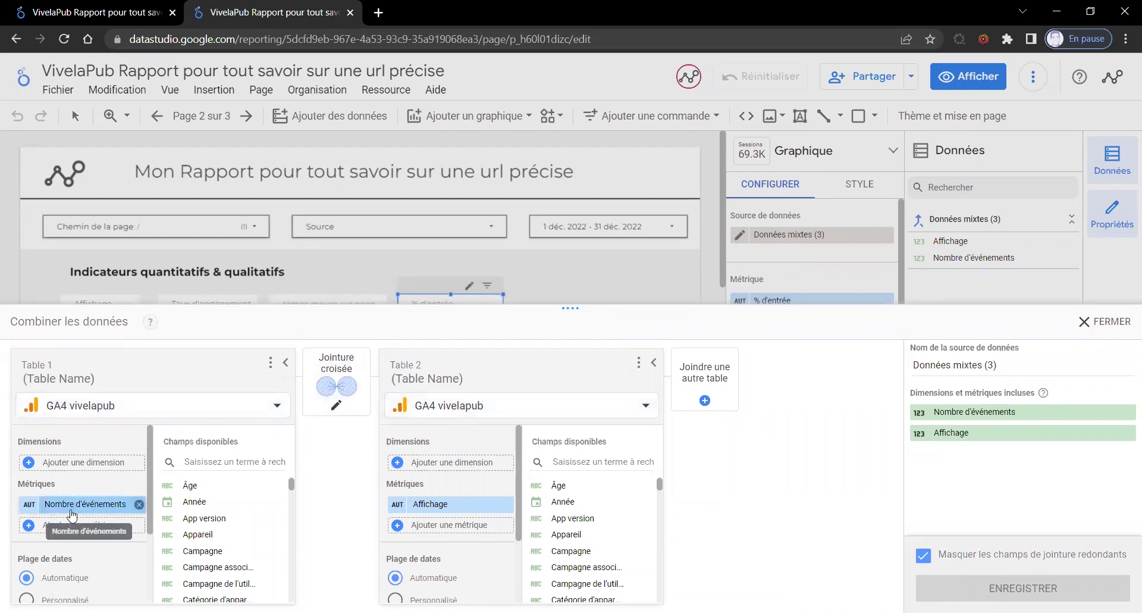
pyautogui.scroll(-2, 71, 515)
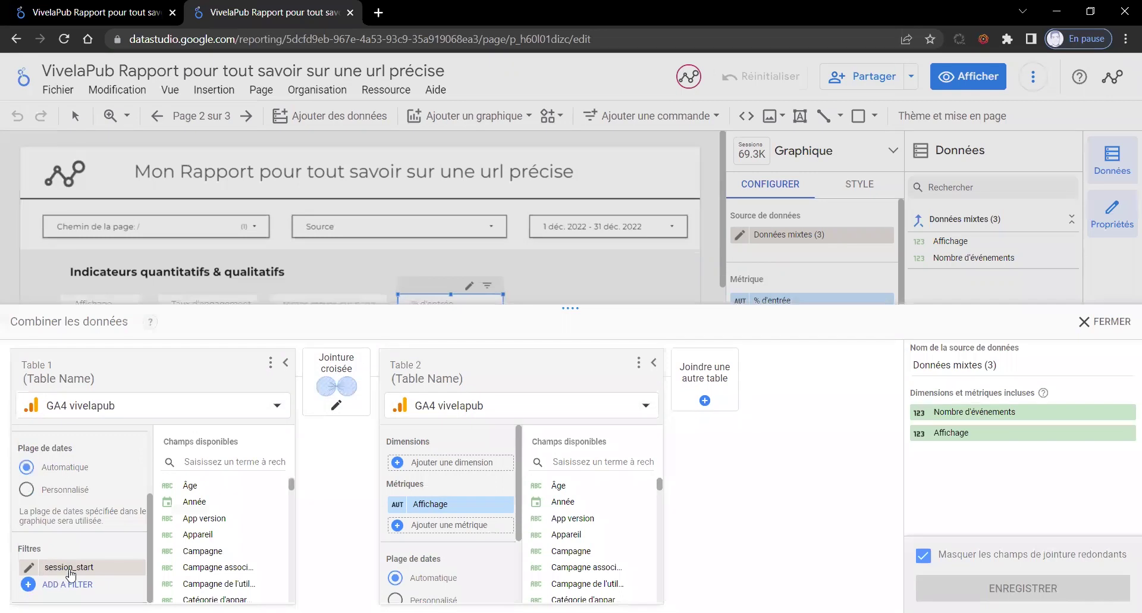
pyautogui.click(70, 568)
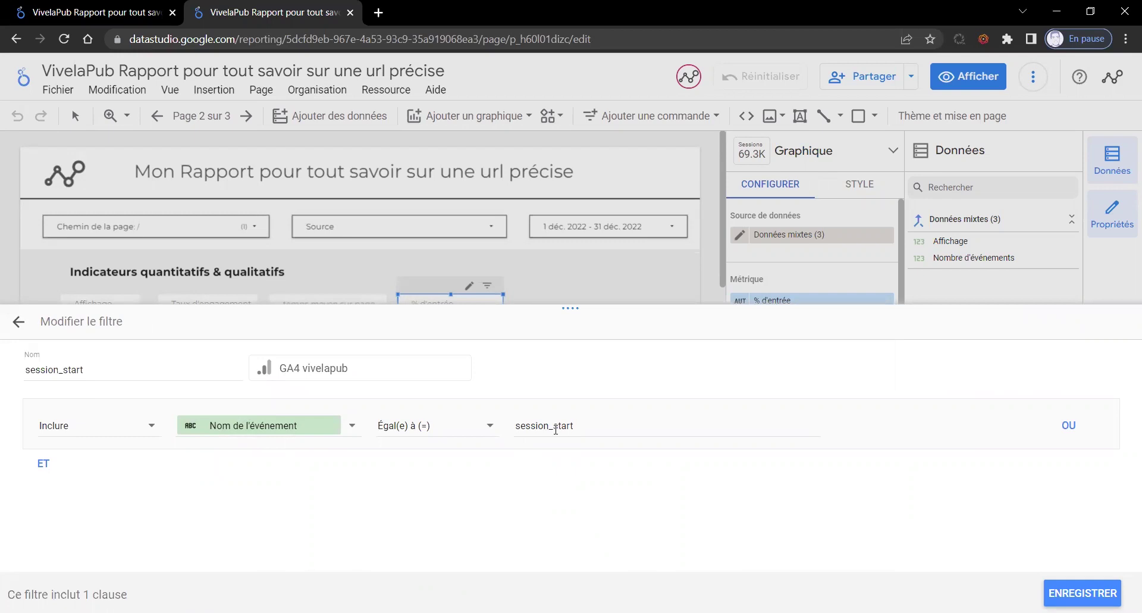
# - Leave the filter editor and, for the duplicated page's % d'entrée scorecard, duplicate the Données mixtes (3) blend
pyautogui.click(21, 321)
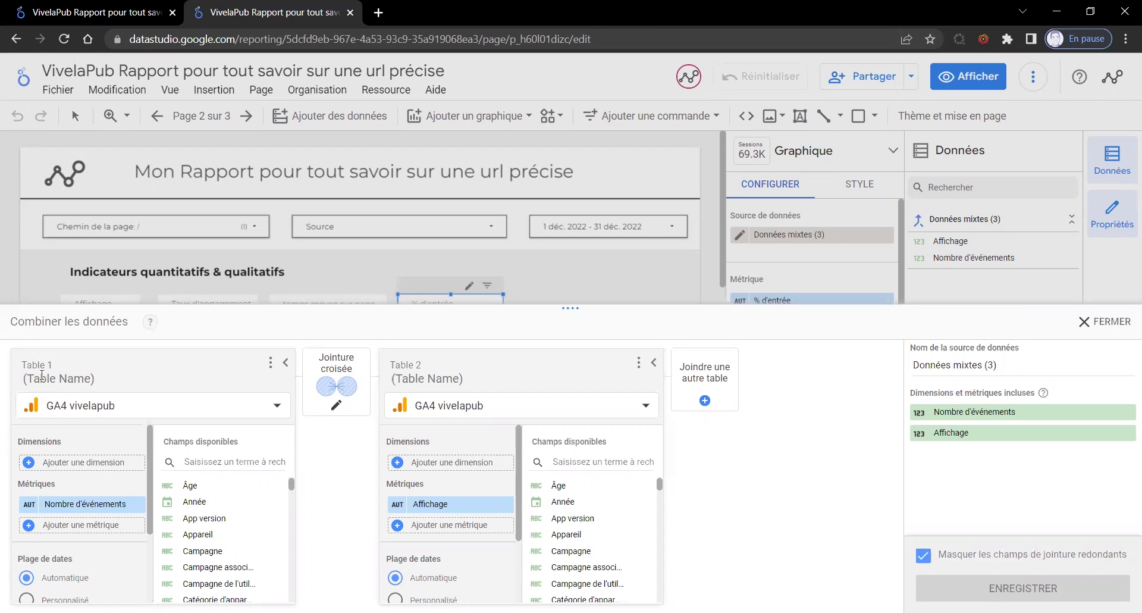
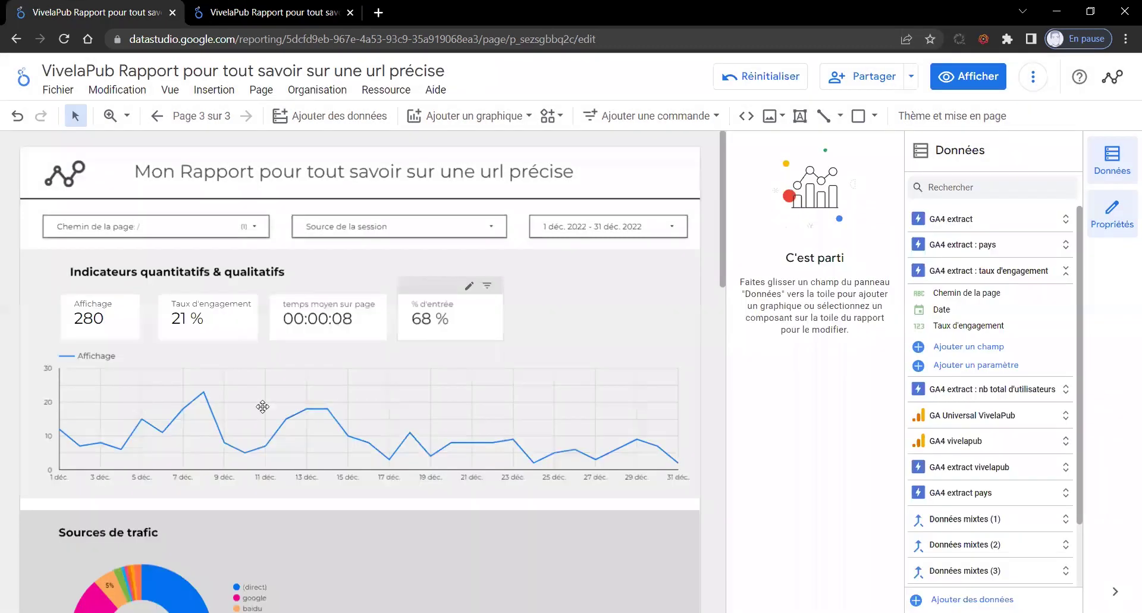
pyautogui.click(482, 308)
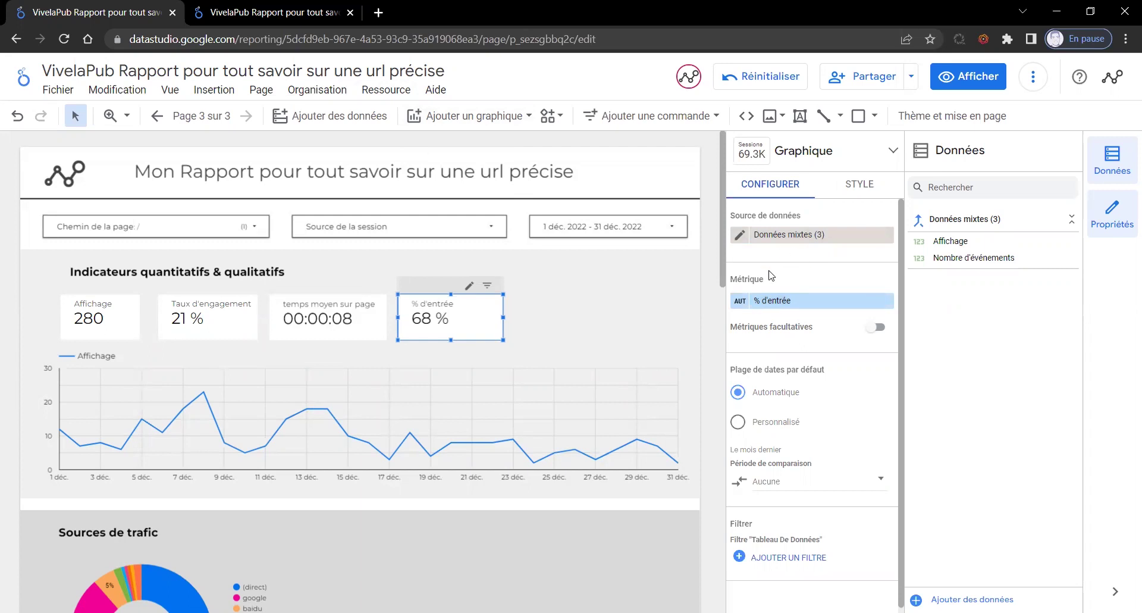
pyautogui.click(384, 91)
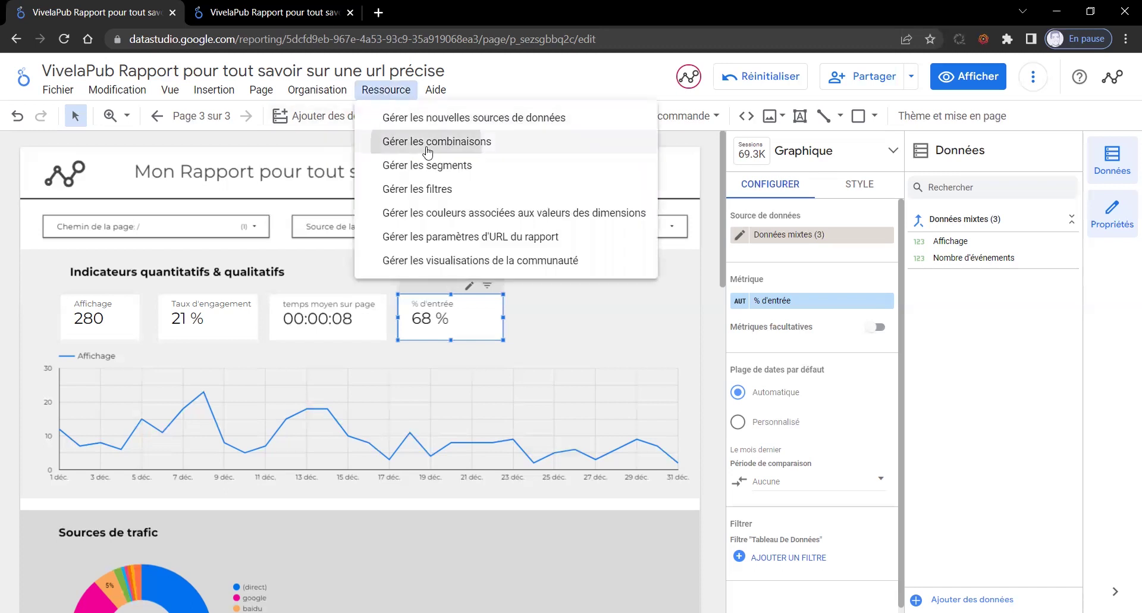
pyautogui.click(400, 141)
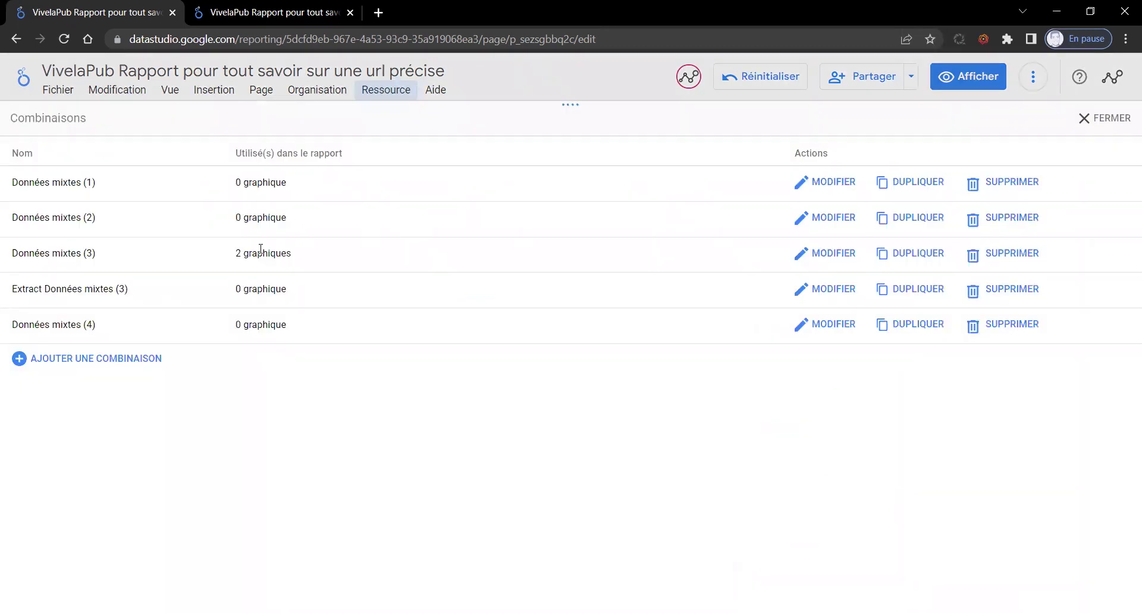
pyautogui.click(919, 256)
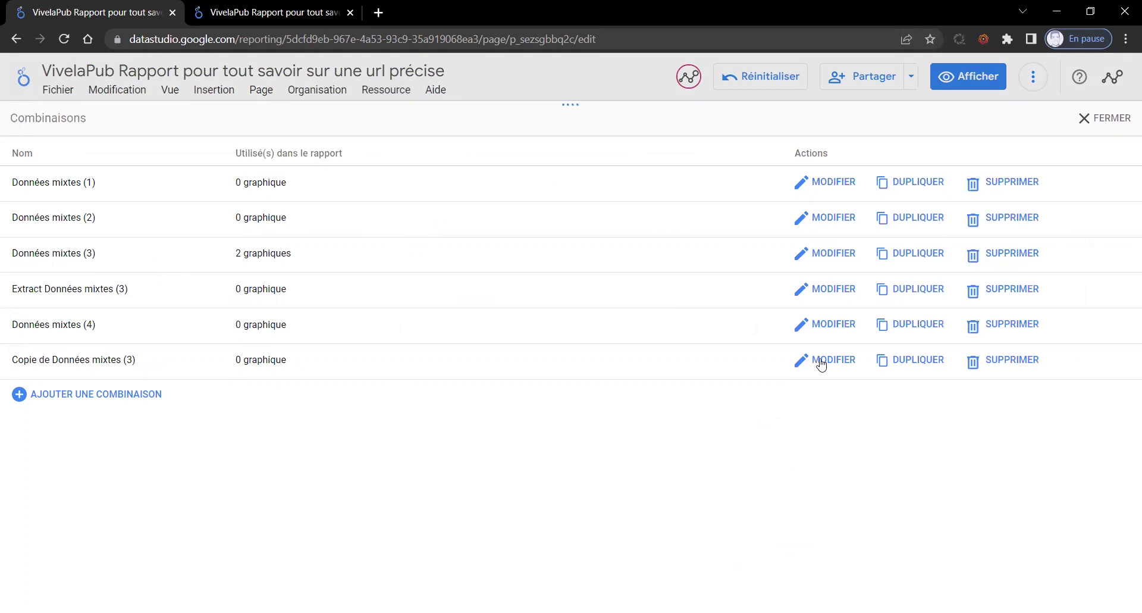
# - In the Copie de Données mixtes (3) blend, switch the data source of both Table 1 and Table 2 to GA4 extract vivelapub
pyautogui.click(821, 361)
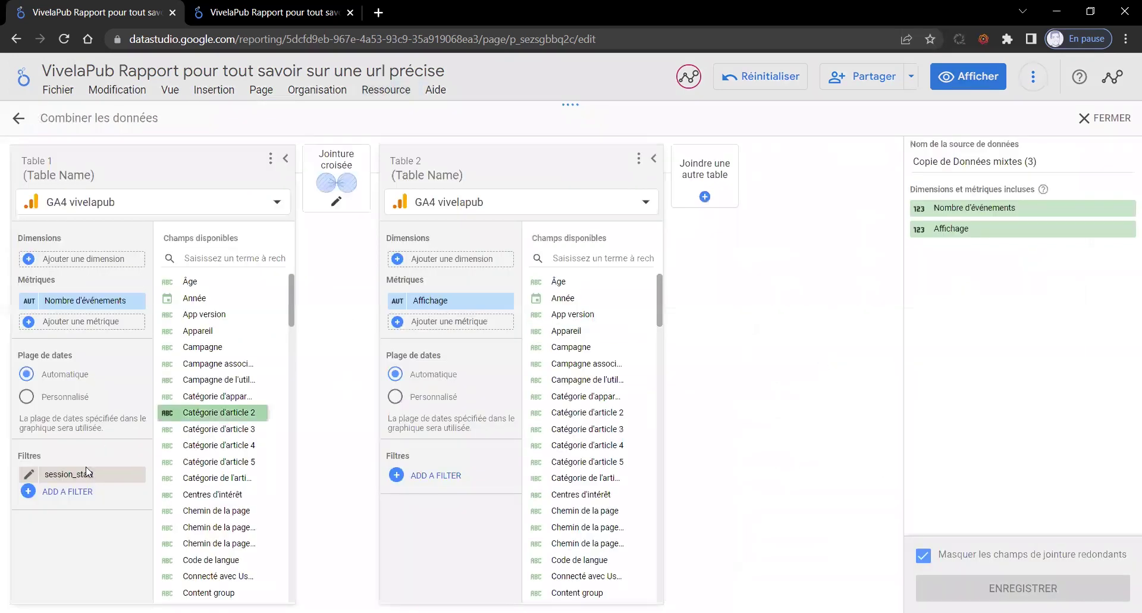
pyautogui.click(30, 476)
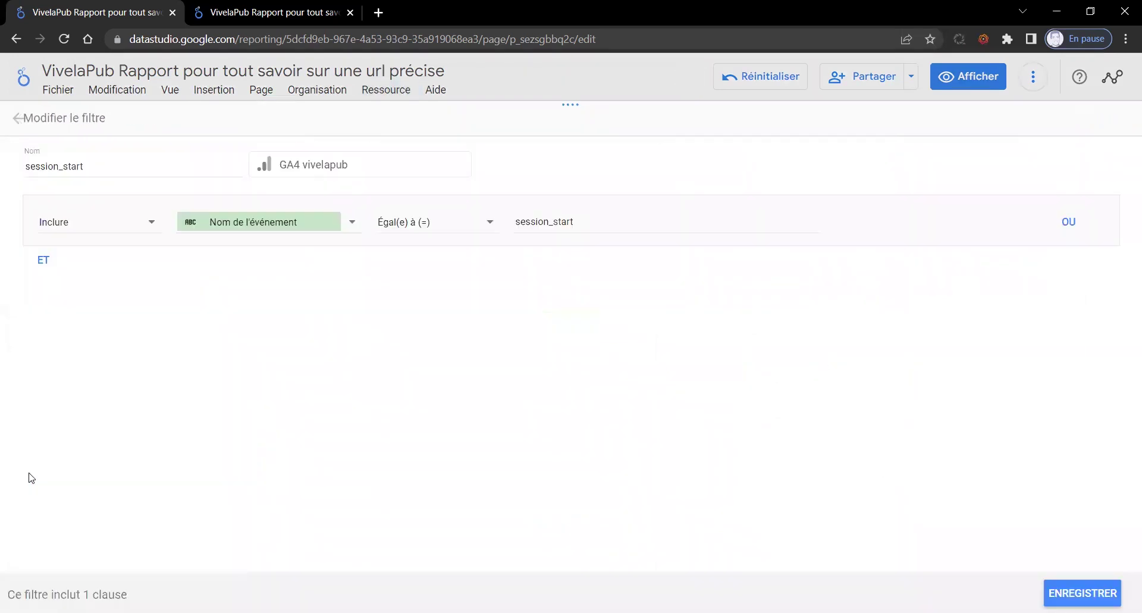
pyautogui.click(19, 127)
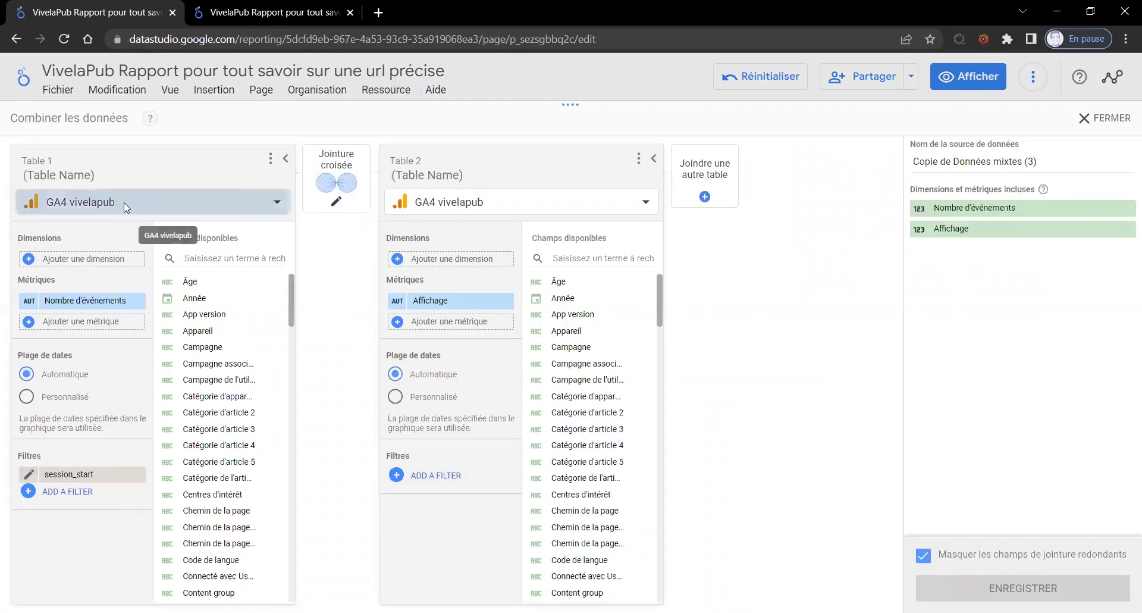
pyautogui.click(125, 206)
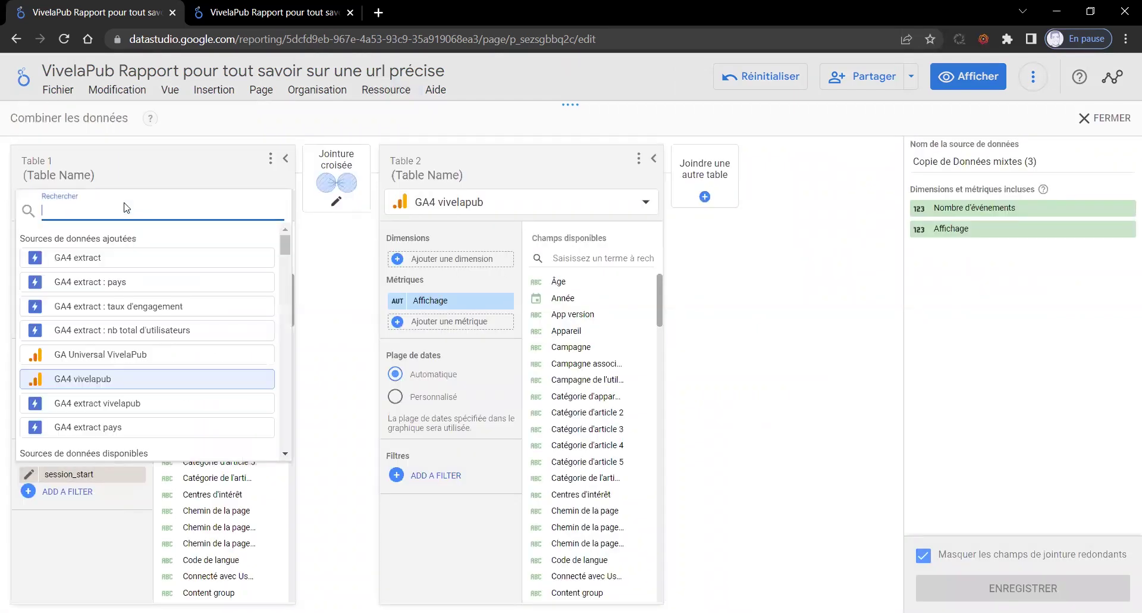
pyautogui.click(115, 405)
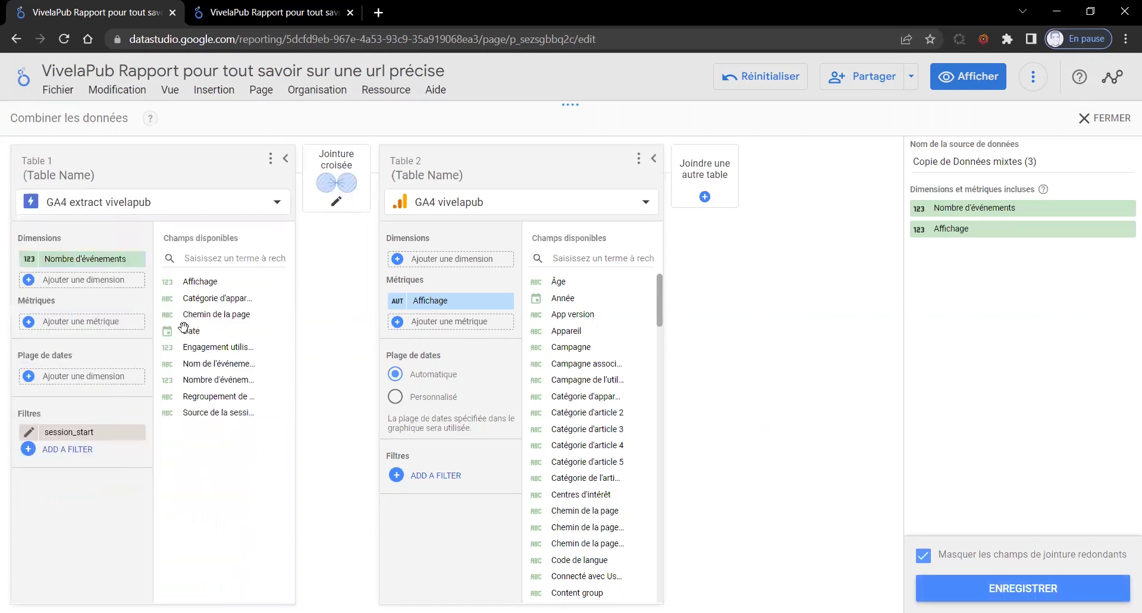
pyautogui.click(490, 206)
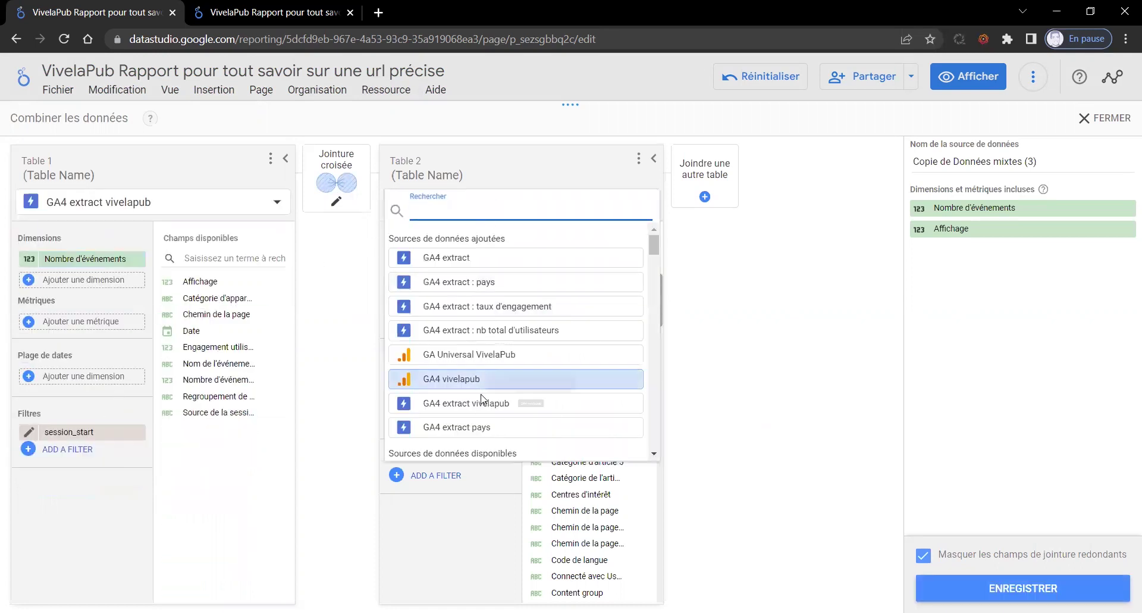
pyautogui.click(483, 404)
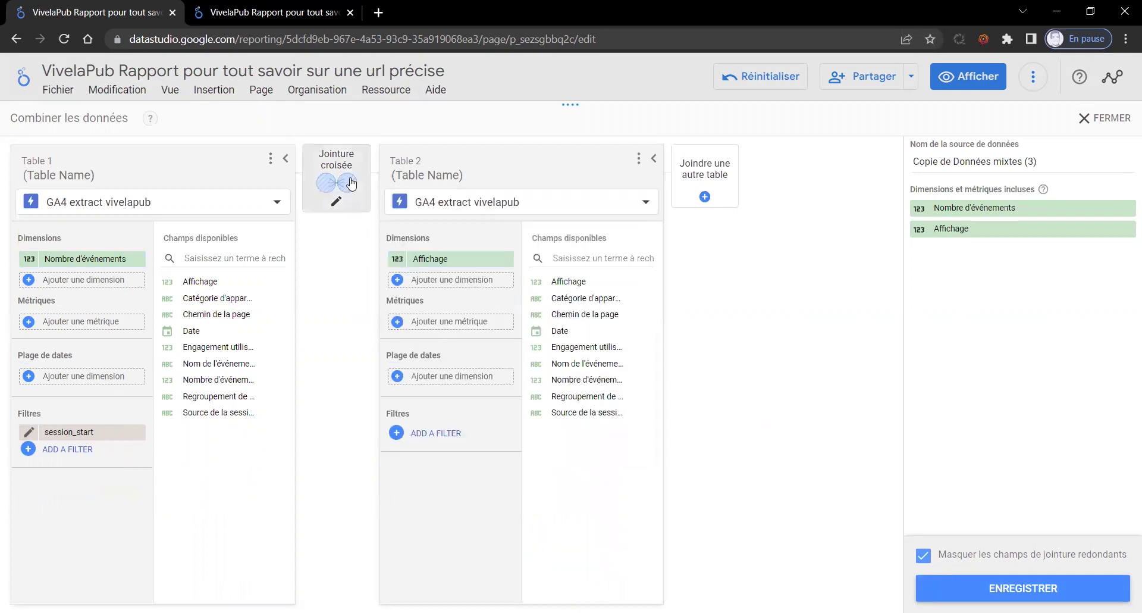
# - Check the data source of Table 1's session_start filter, and save the Copie de Données mixtes (3) blend
pyautogui.click(28, 433)
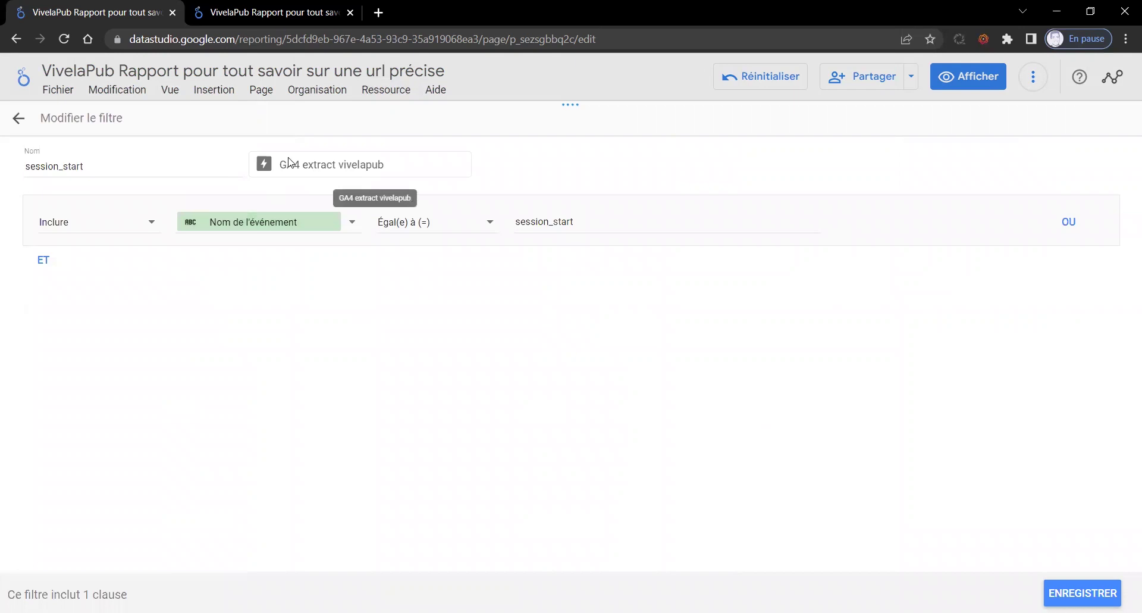
pyautogui.click(18, 118)
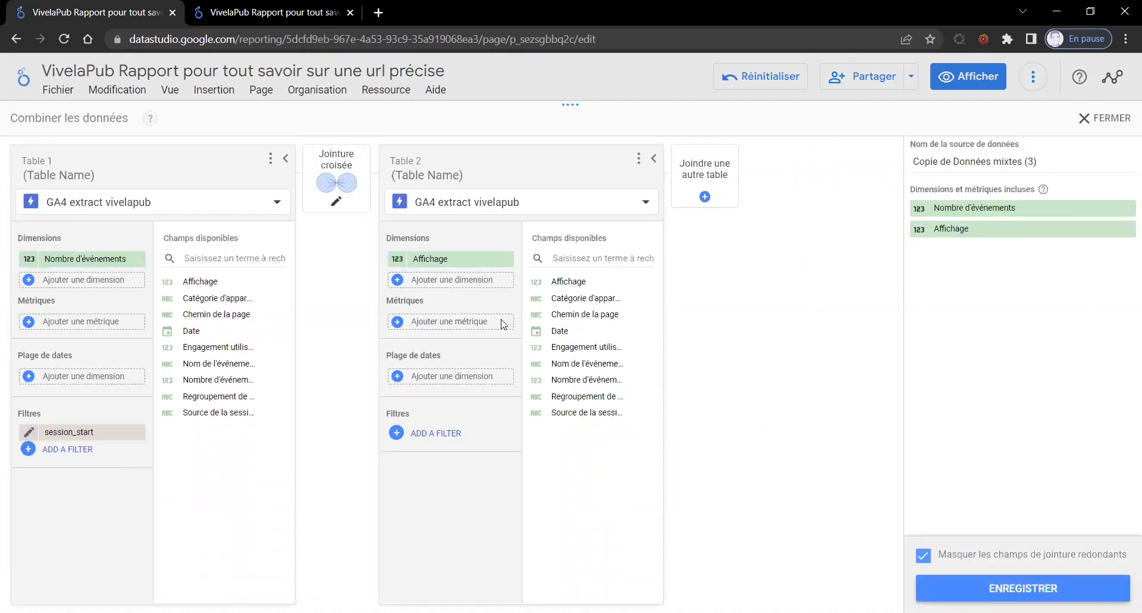
pyautogui.click(985, 589)
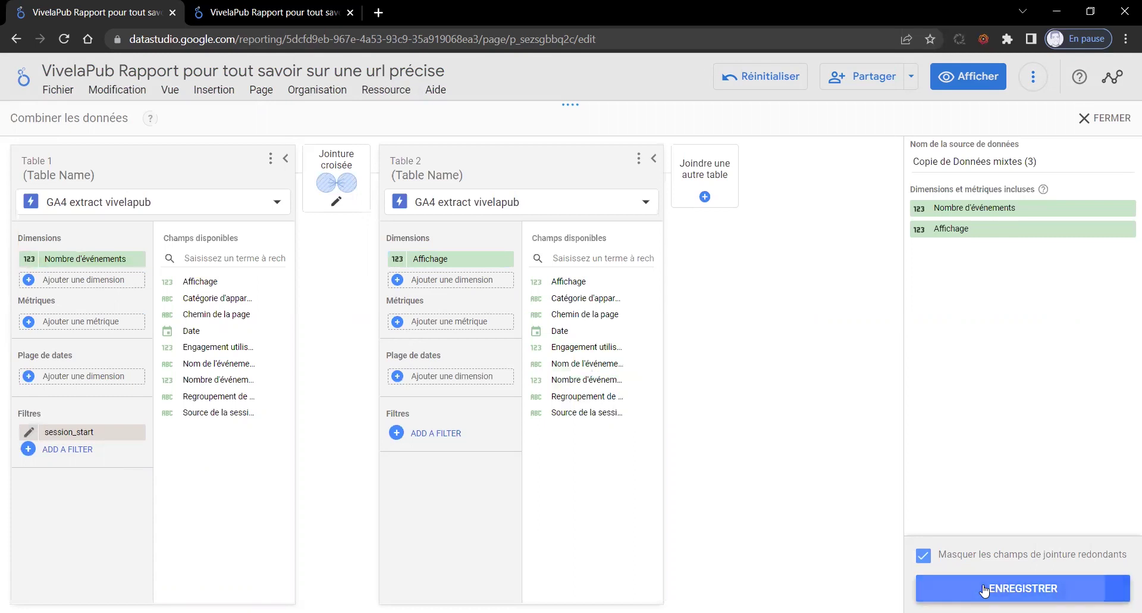
pyautogui.click(1105, 119)
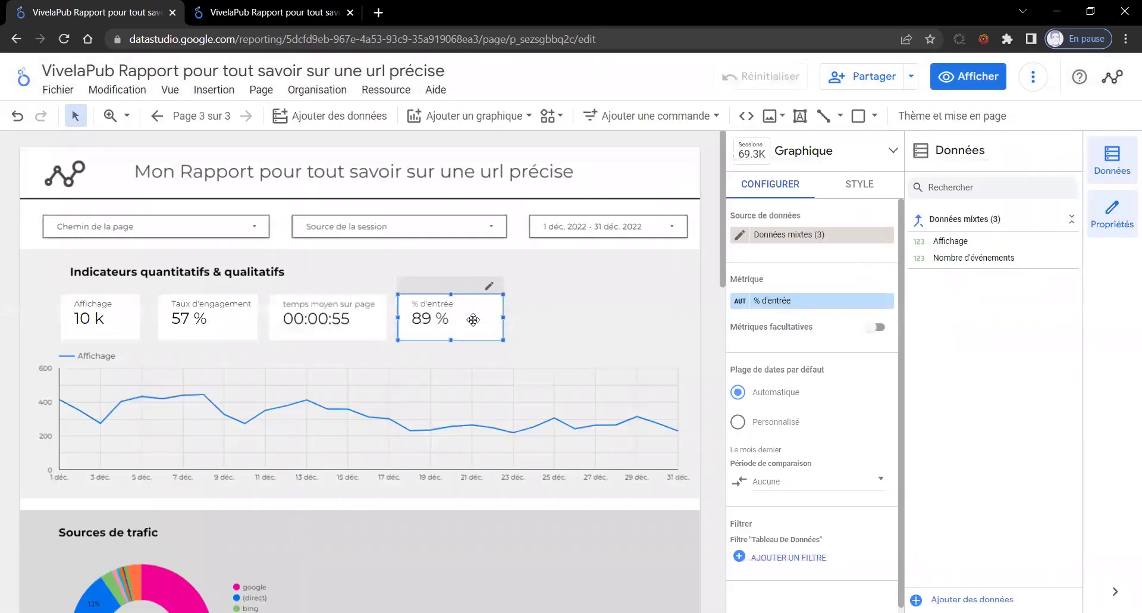
pyautogui.click(823, 239)
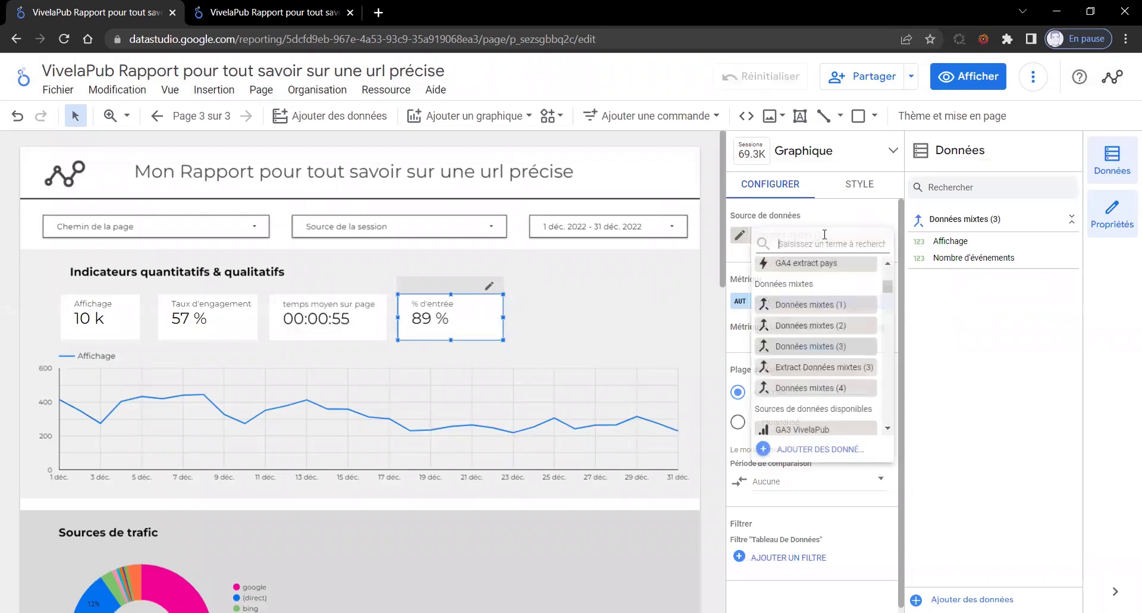
pyautogui.write('copie')
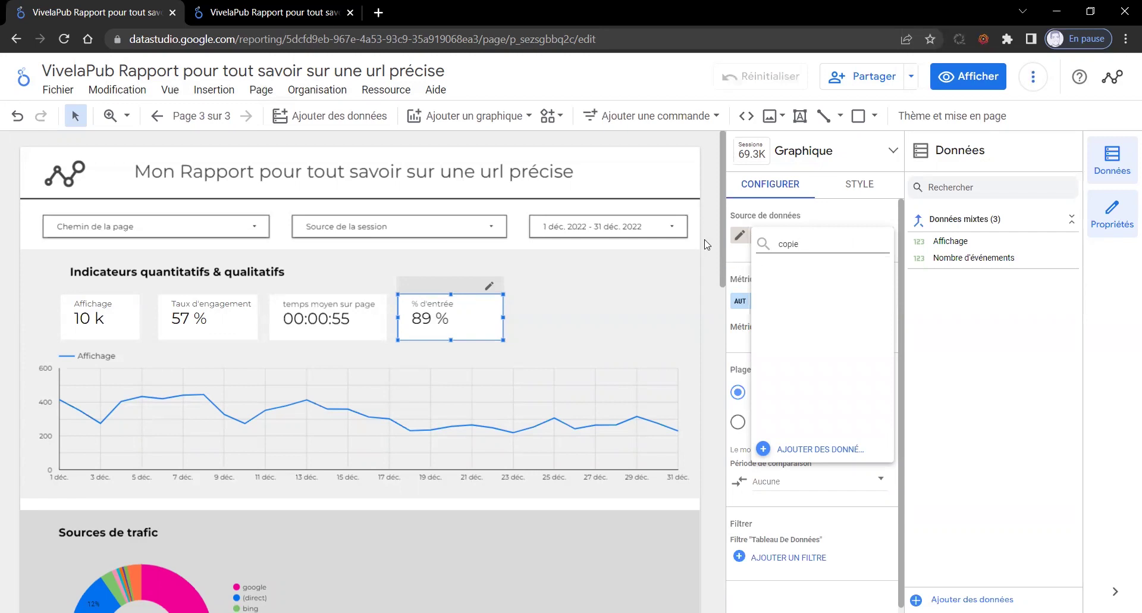
pyautogui.press('Escape')
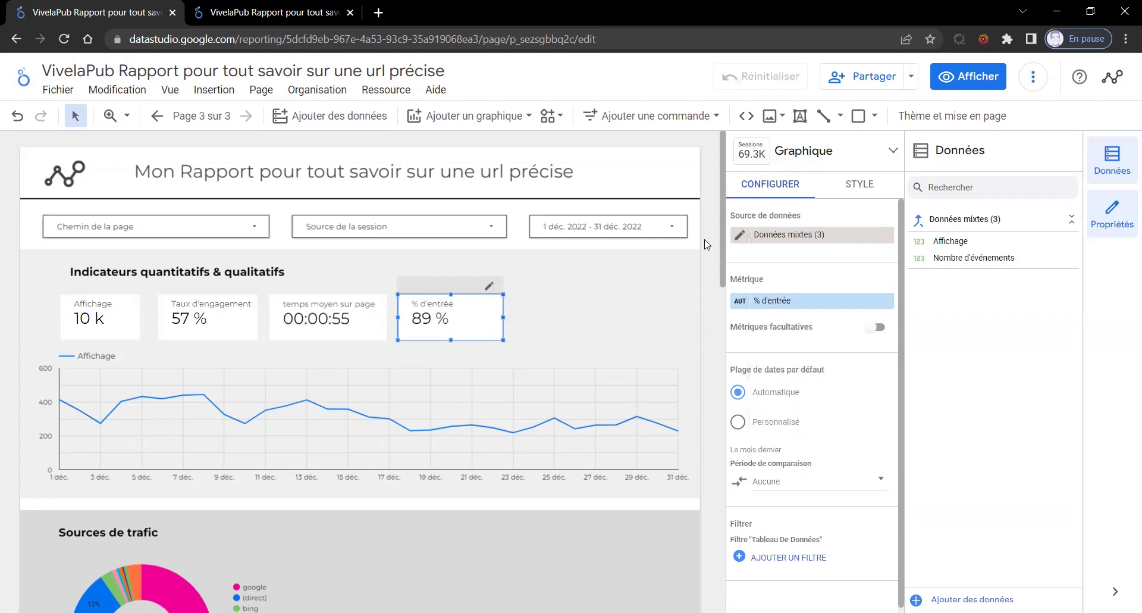
# - Copy the name Copie de Données mixtes (3) from the report's list of blends and reload the report
pyautogui.click(374, 89)
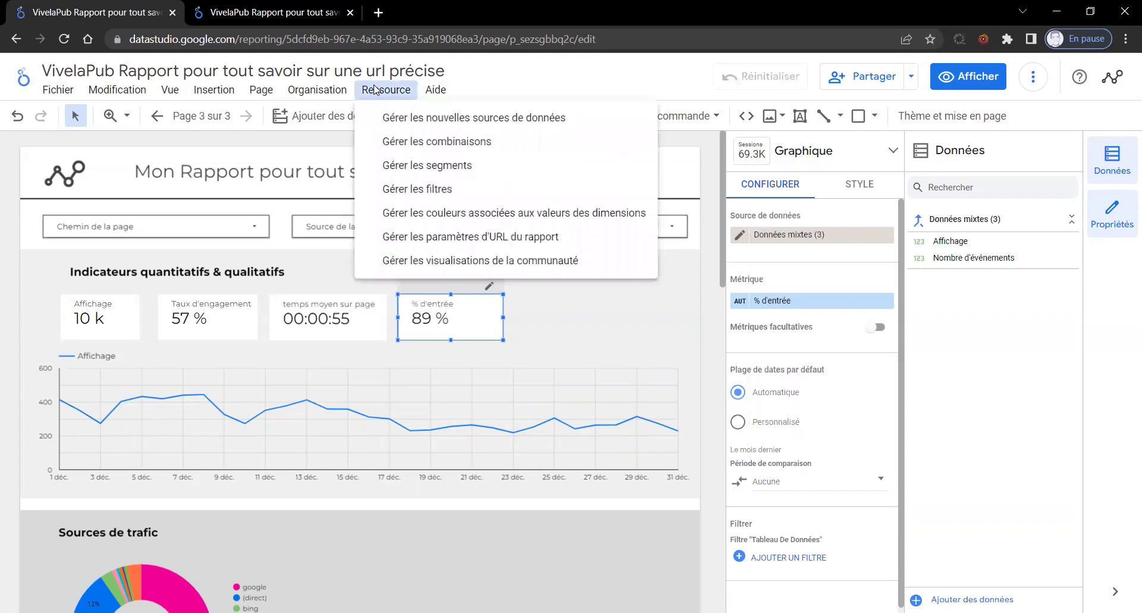
pyautogui.click(425, 144)
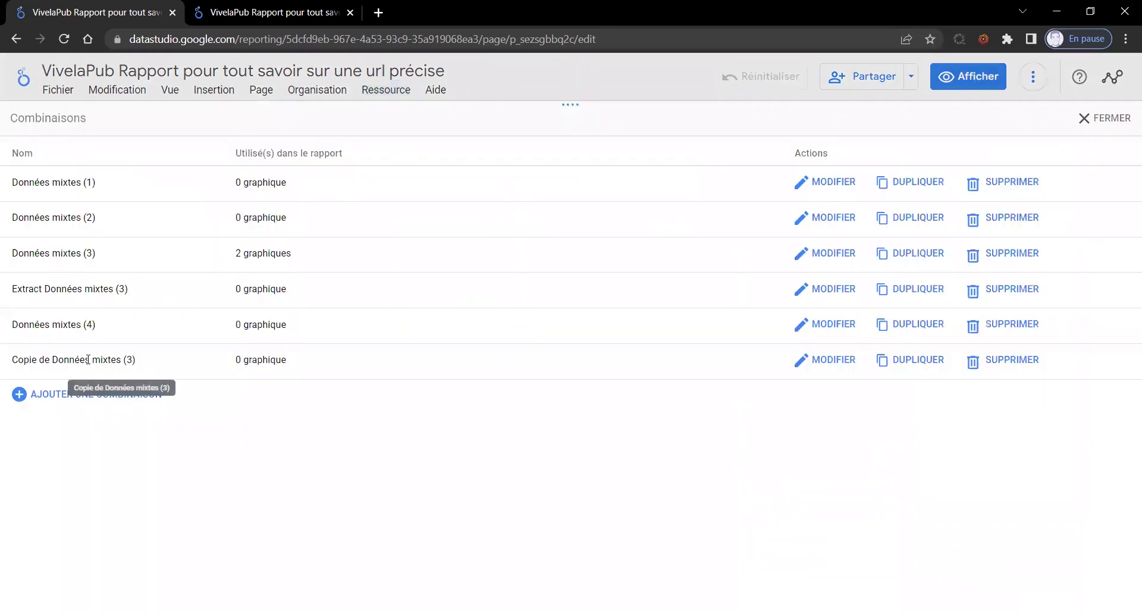
pyautogui.tripleClick(88, 360)
pyautogui.hotkey('ctrl', 'c')
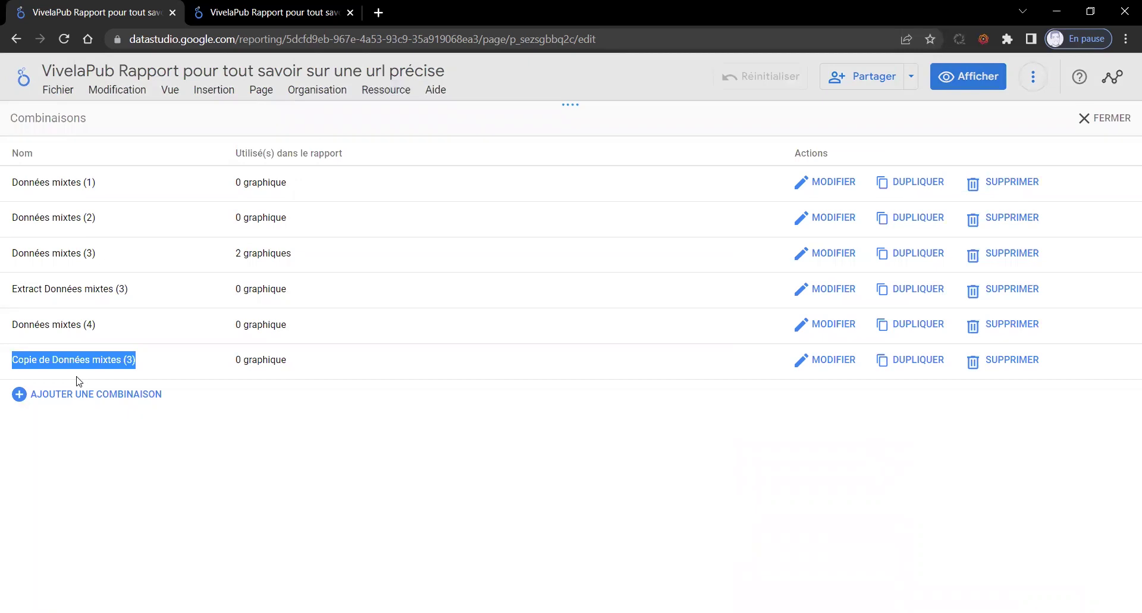
pyautogui.click(1099, 119)
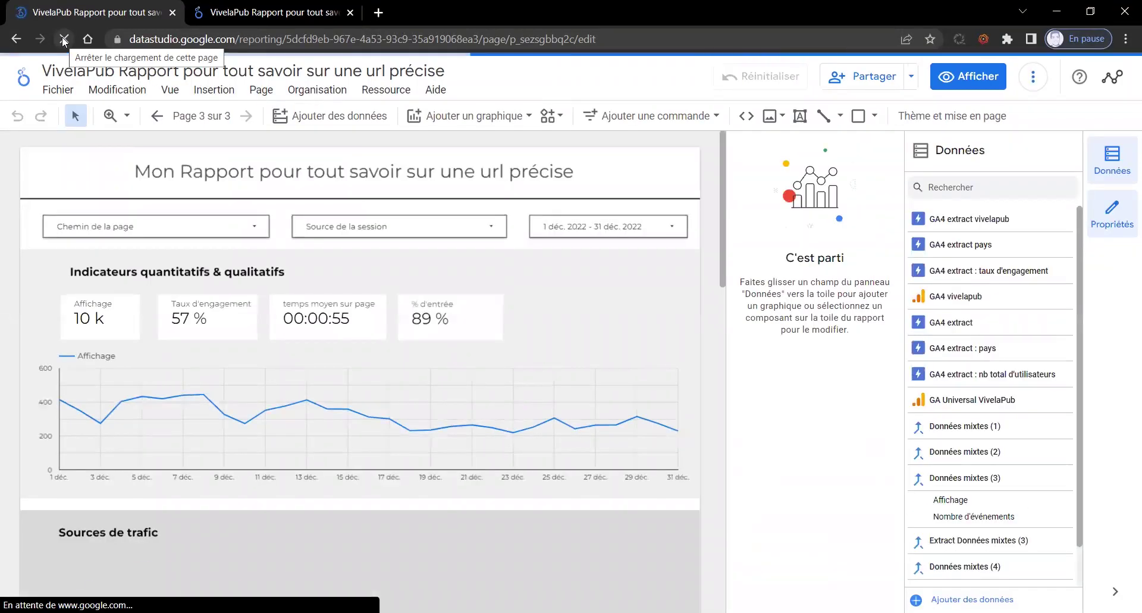
# - Switch the data source of the % d'entrée scorecard to Copie de Données mixtes (3)
pyautogui.click(476, 317)
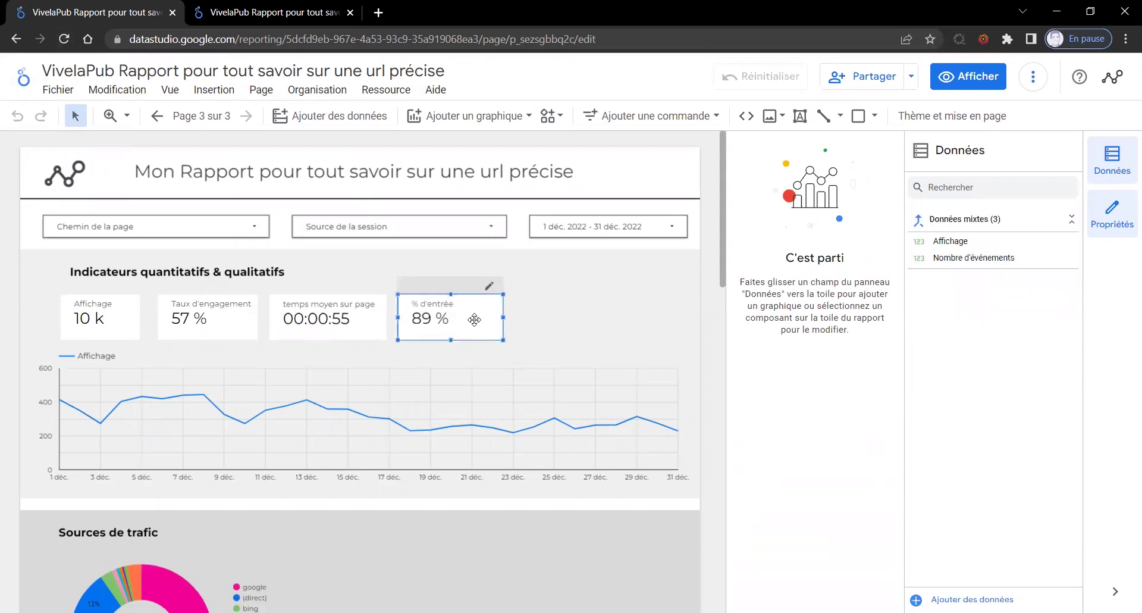
pyautogui.click(808, 236)
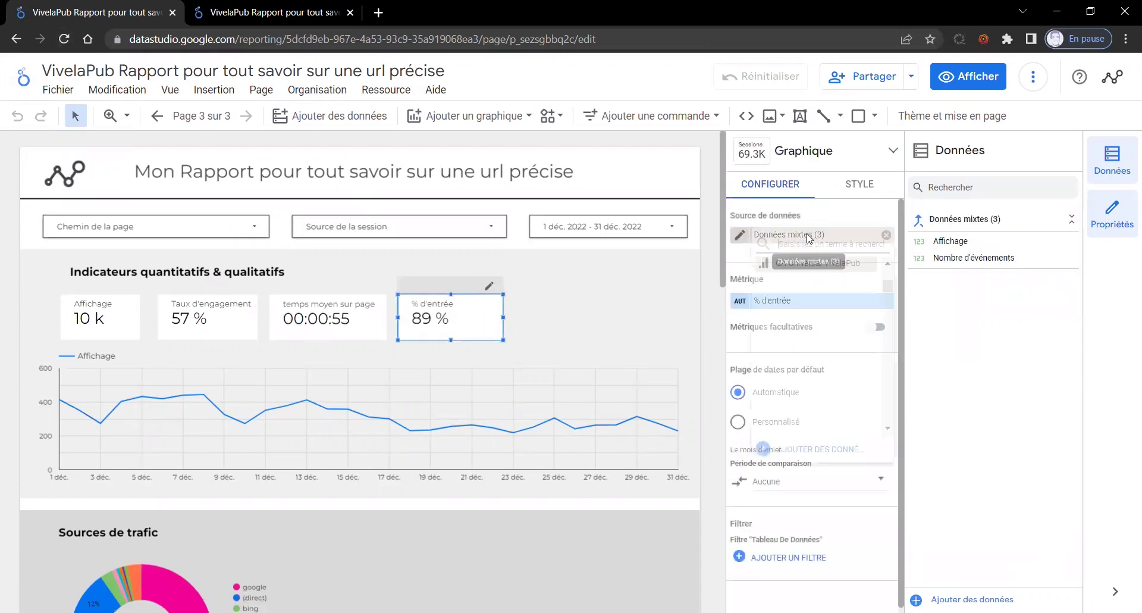
pyautogui.hotkey('ctrl', 'v')
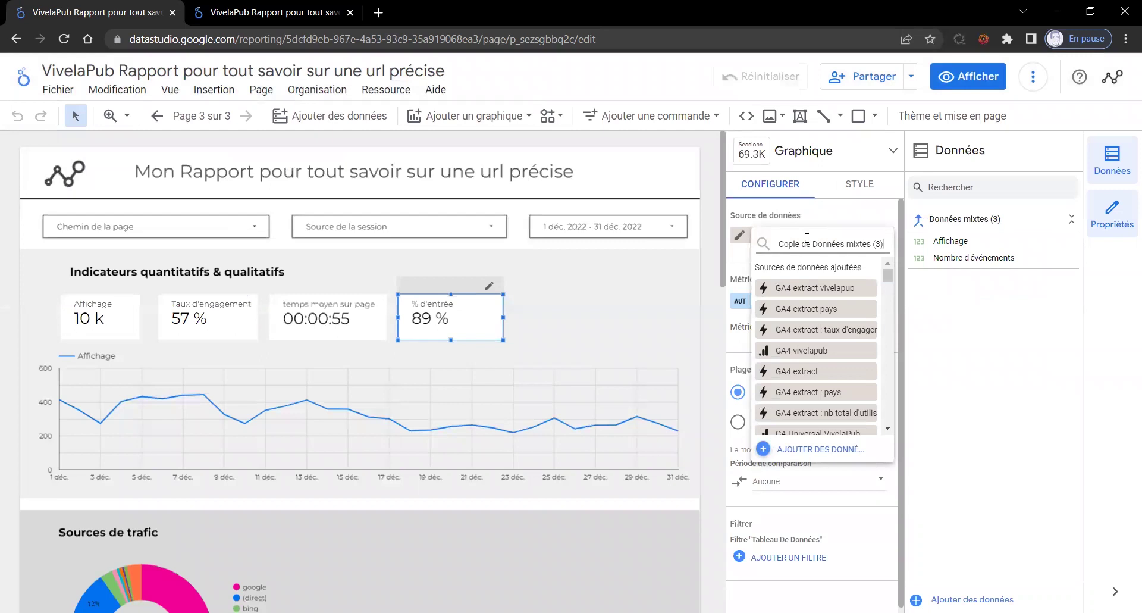
pyautogui.click(830, 294)
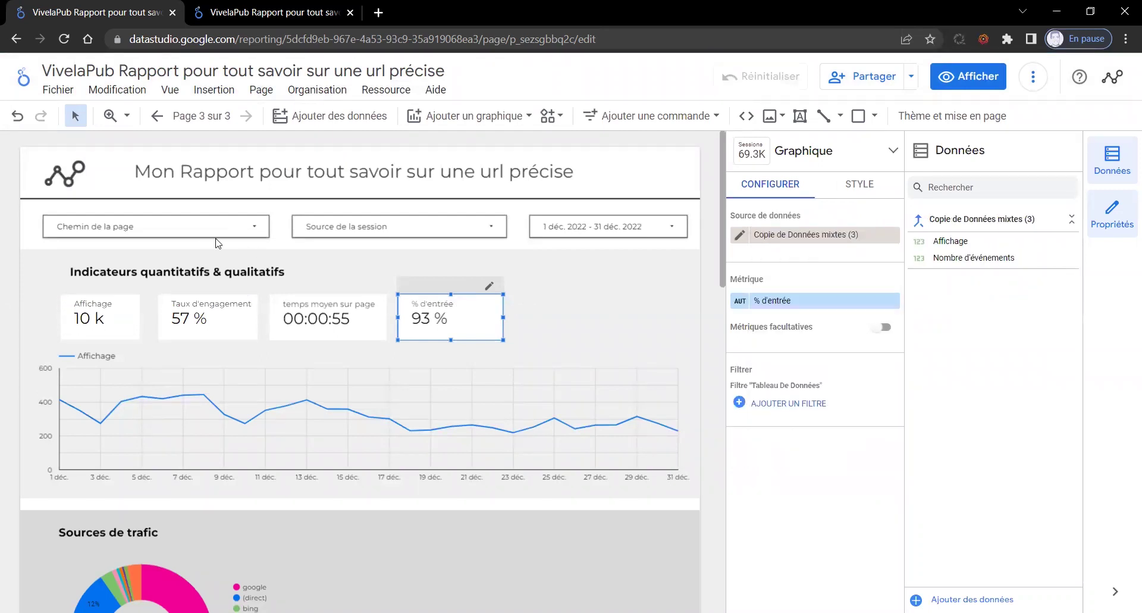
# - Filter the extract page's Chemin de la page control to only the / path
pyautogui.click(208, 221)
pyautogui.click(208, 221)
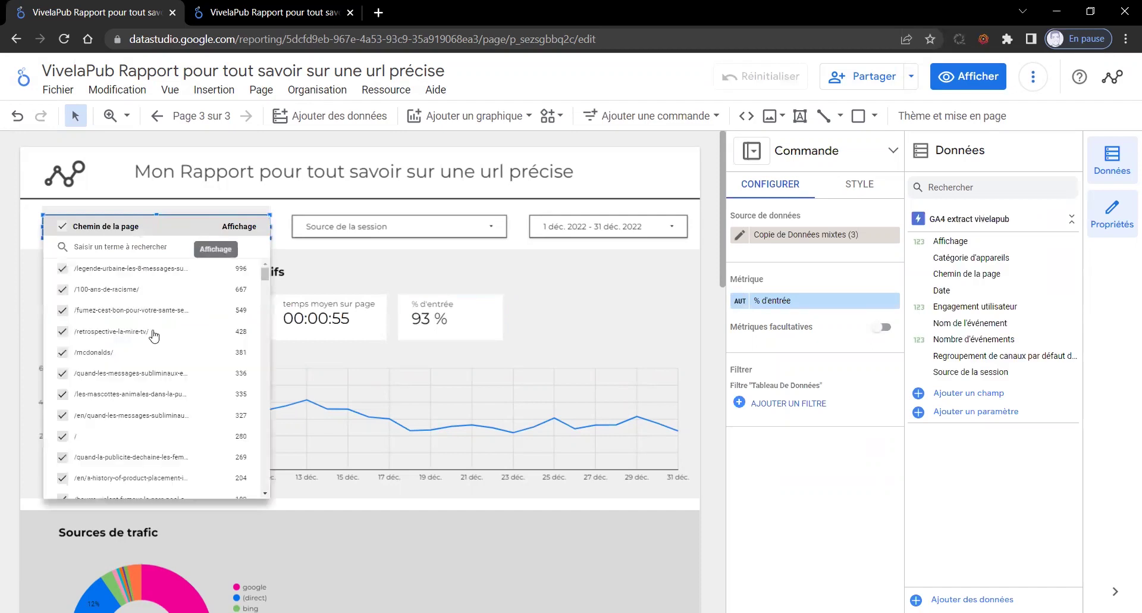
pyautogui.click(212, 439)
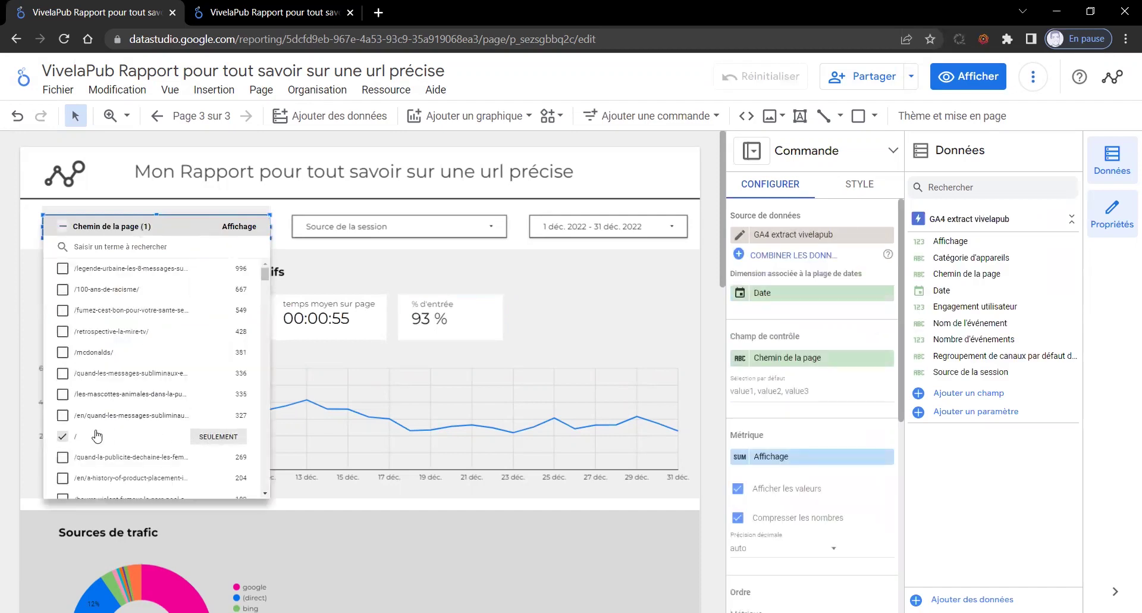
pyautogui.click(7, 436)
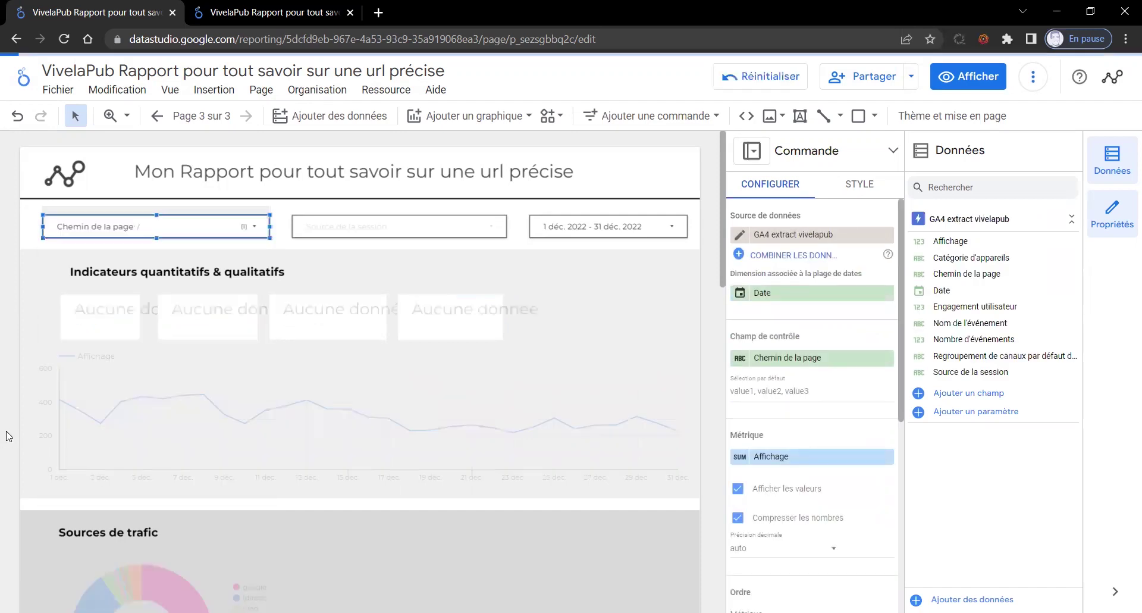
# - Compare the % d'entrée scorecard on the extract page with the one on the original GA4 page
pyautogui.click(465, 332)
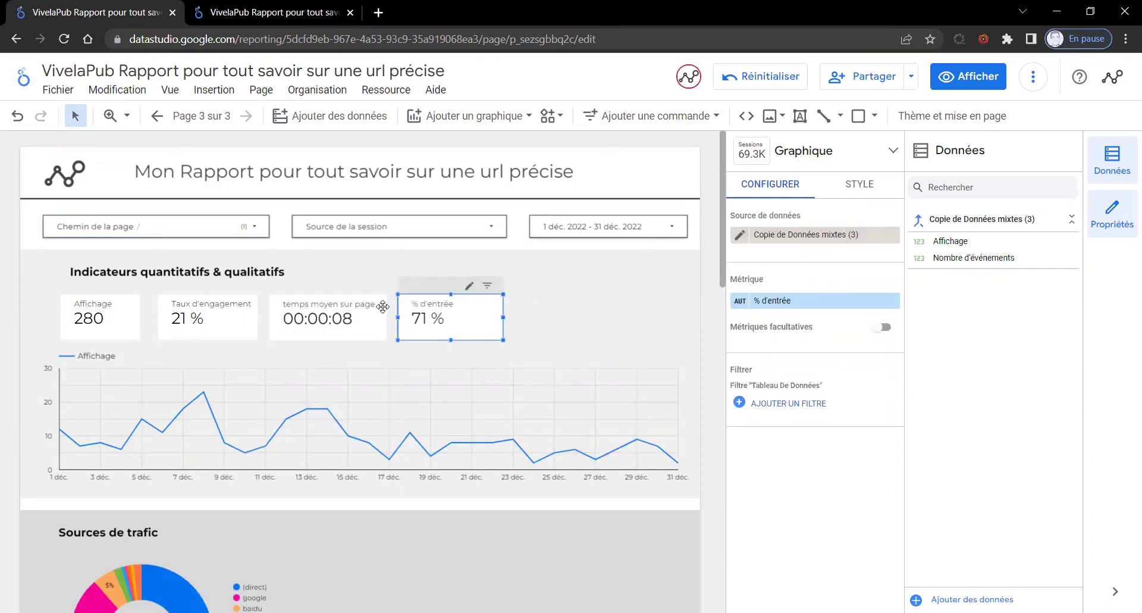
pyautogui.hotkey('ctrl', 'Tab')
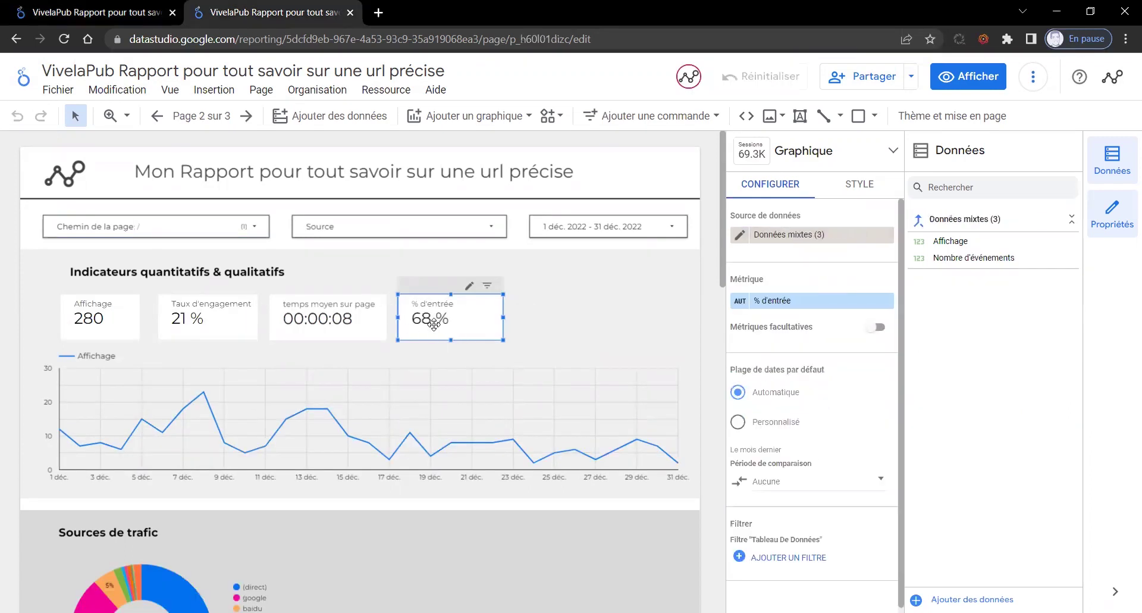
pyautogui.hotkey('ctrl', 'Tab')
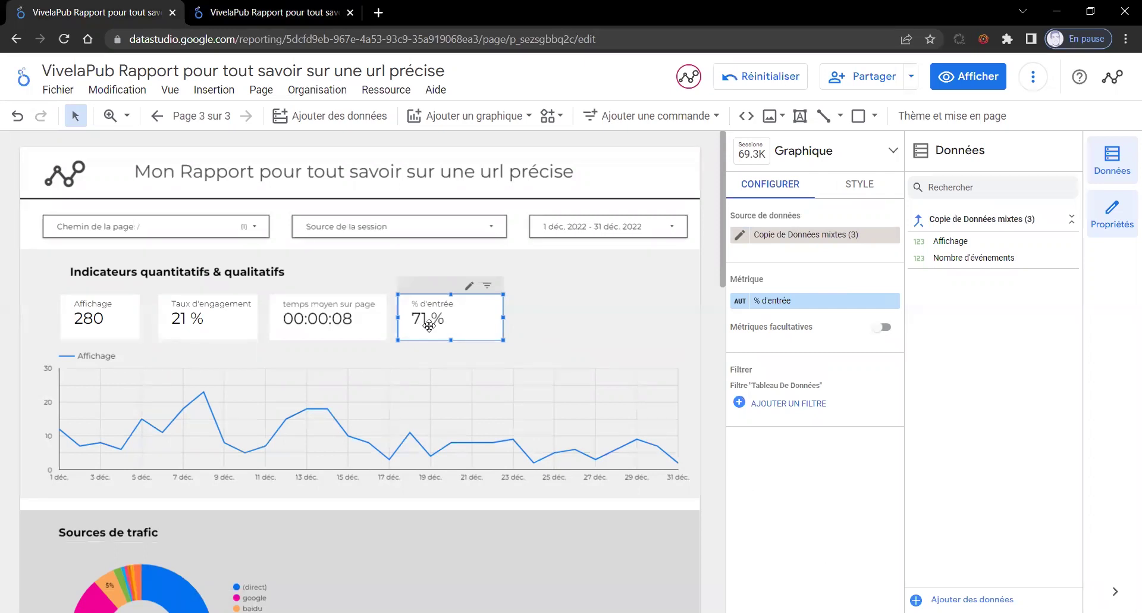
pyautogui.hotkey('ctrl', 'Tab')
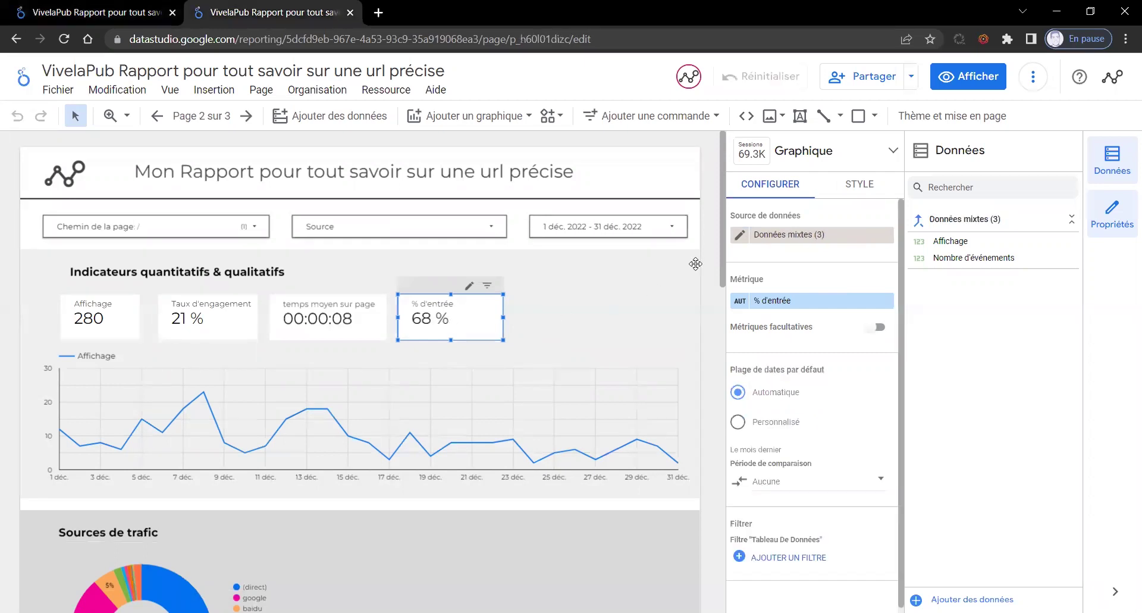
# - In the Copie de Données mixtes (3) blend, turn Nombre d'événements in Table 1 and Affichage in Table 2 from dimensions into metrics, as in the original blend
pyautogui.click(739, 234)
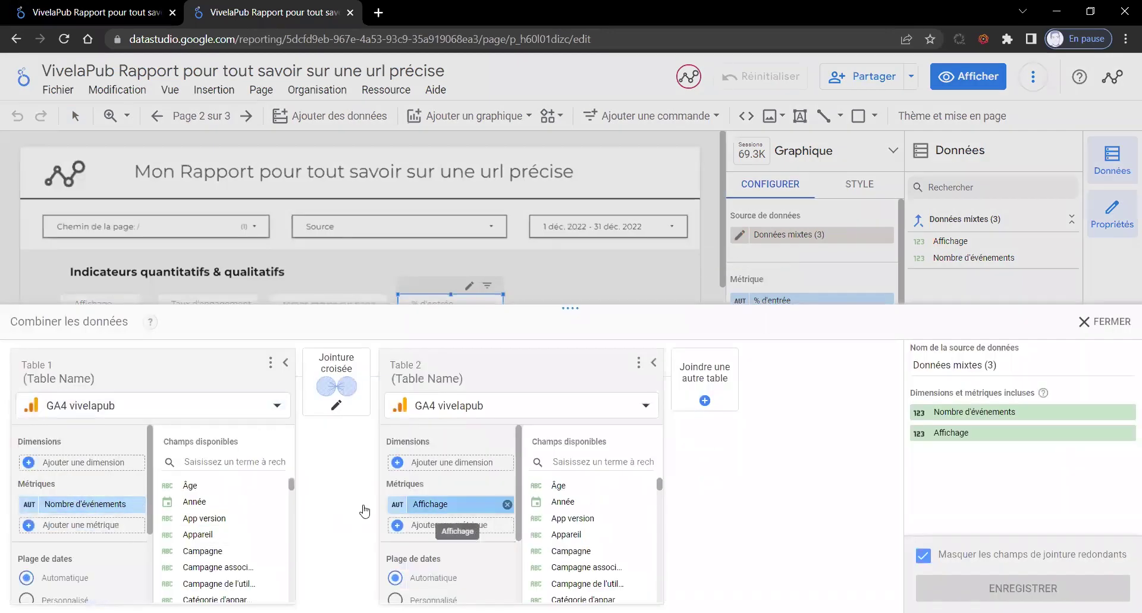
pyautogui.hotkey('ctrl', 'Tab')
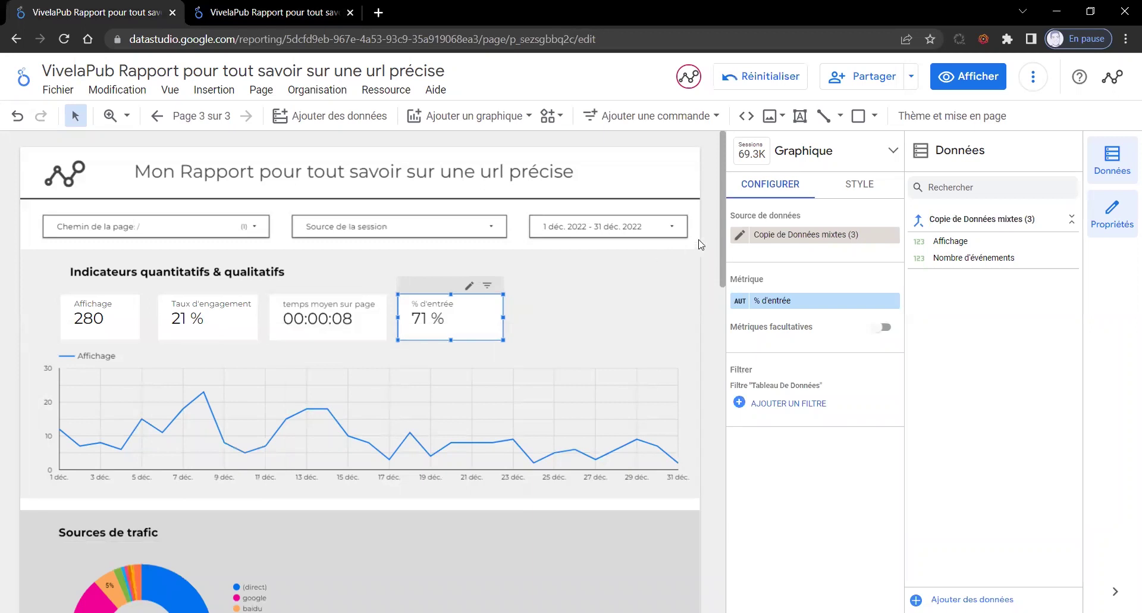
pyautogui.click(740, 235)
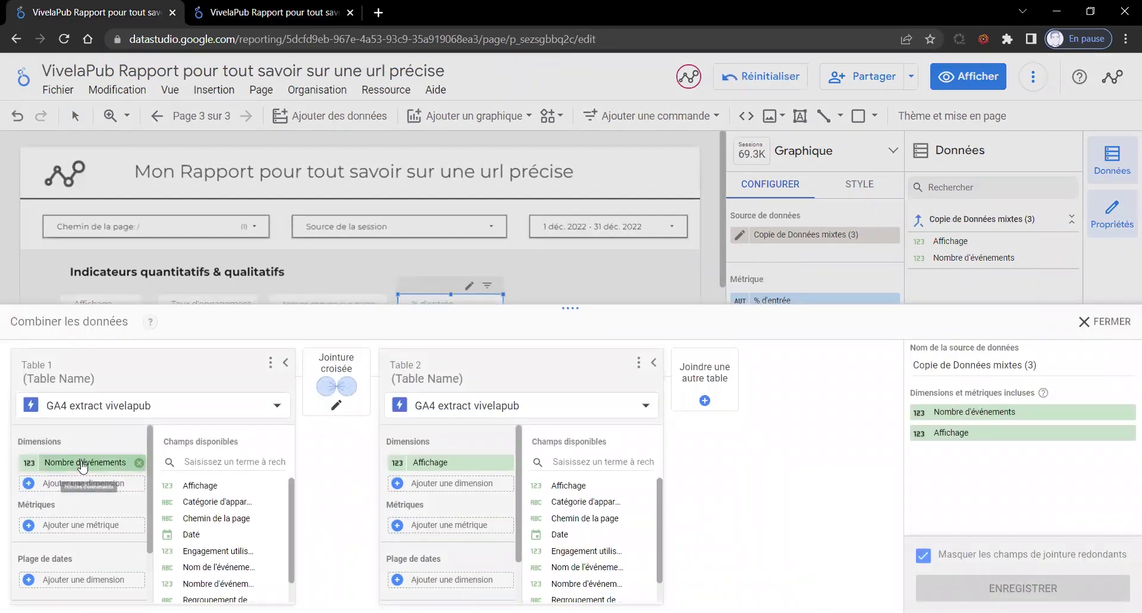
pyautogui.moveTo(80, 523); pyautogui.dragTo(77, 523)
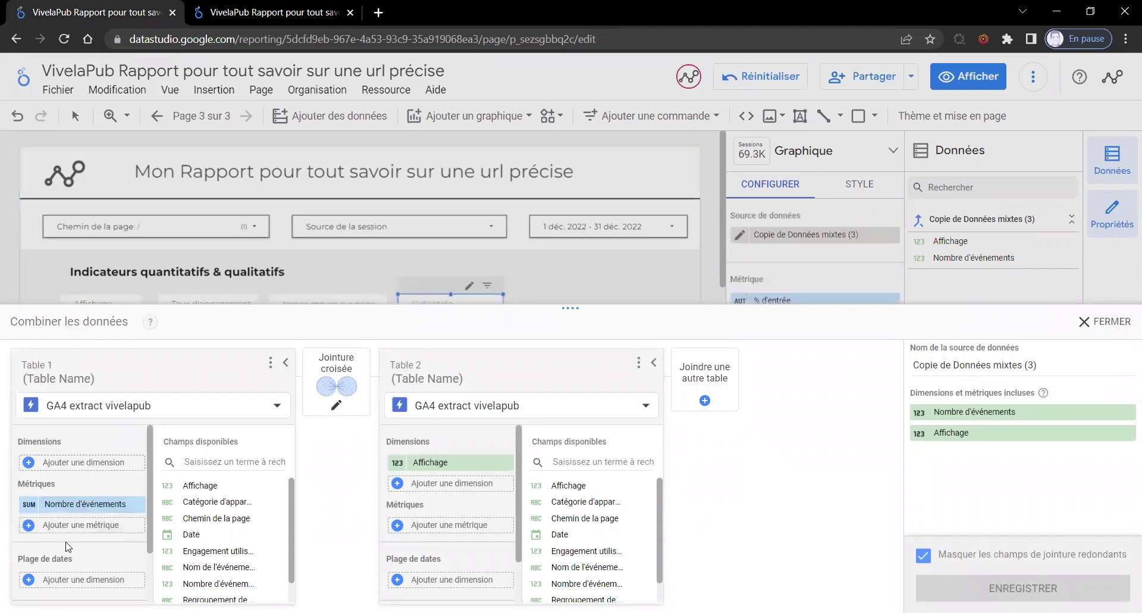
pyautogui.moveTo(439, 467); pyautogui.dragTo(444, 526)
pyautogui.click(1024, 587)
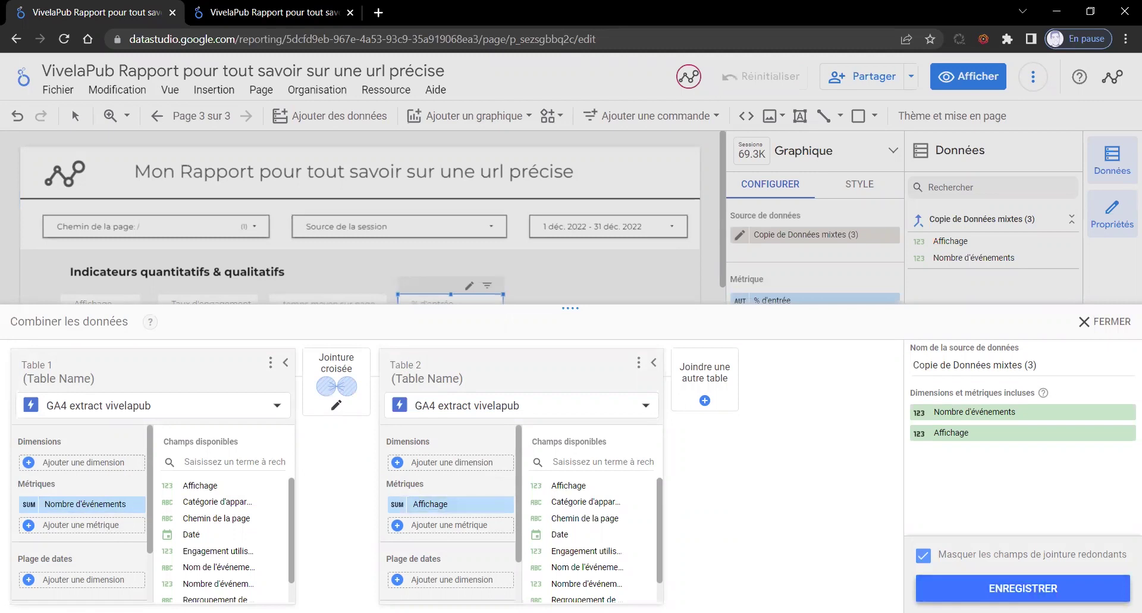
pyautogui.click(1113, 322)
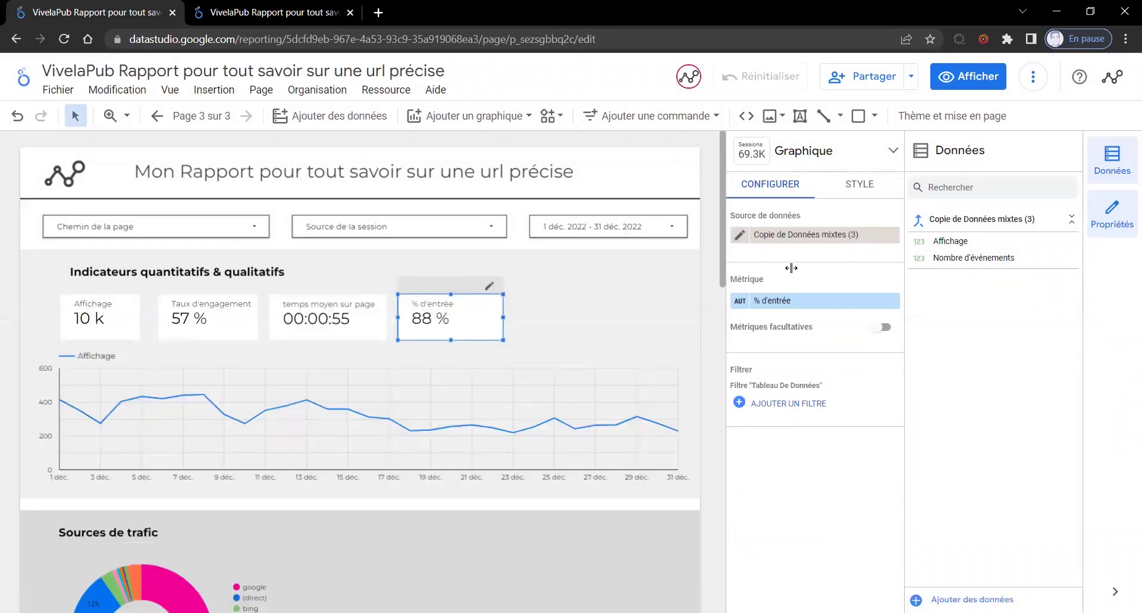
# - Restrict the Chemin de la page control to only the / path on the extract page
pyautogui.click(191, 229)
pyautogui.click(192, 230)
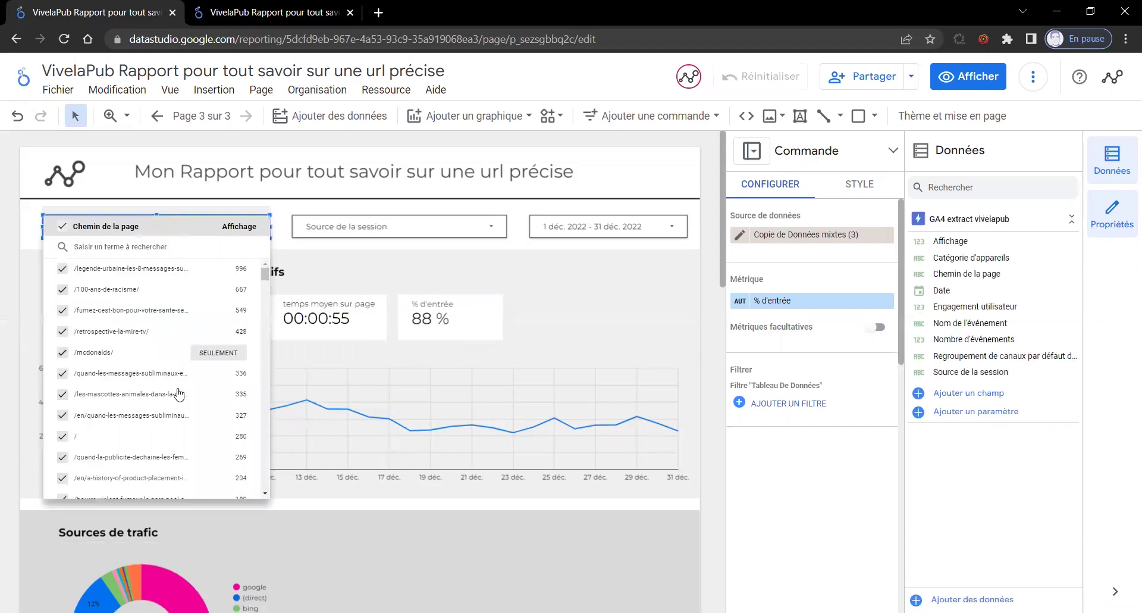
pyautogui.click(215, 438)
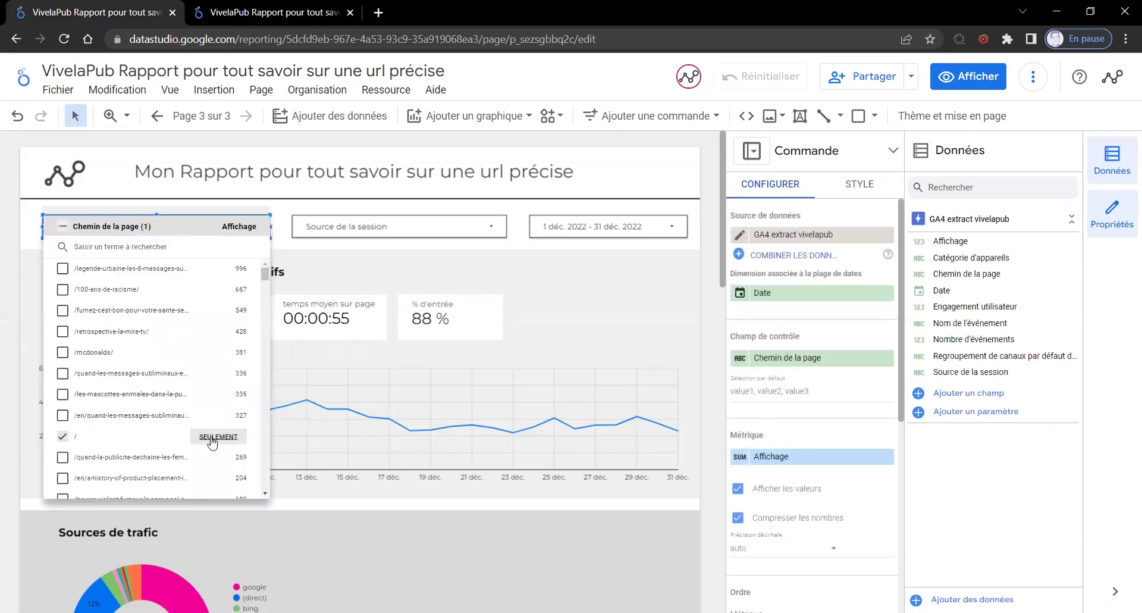
pyautogui.click(3, 396)
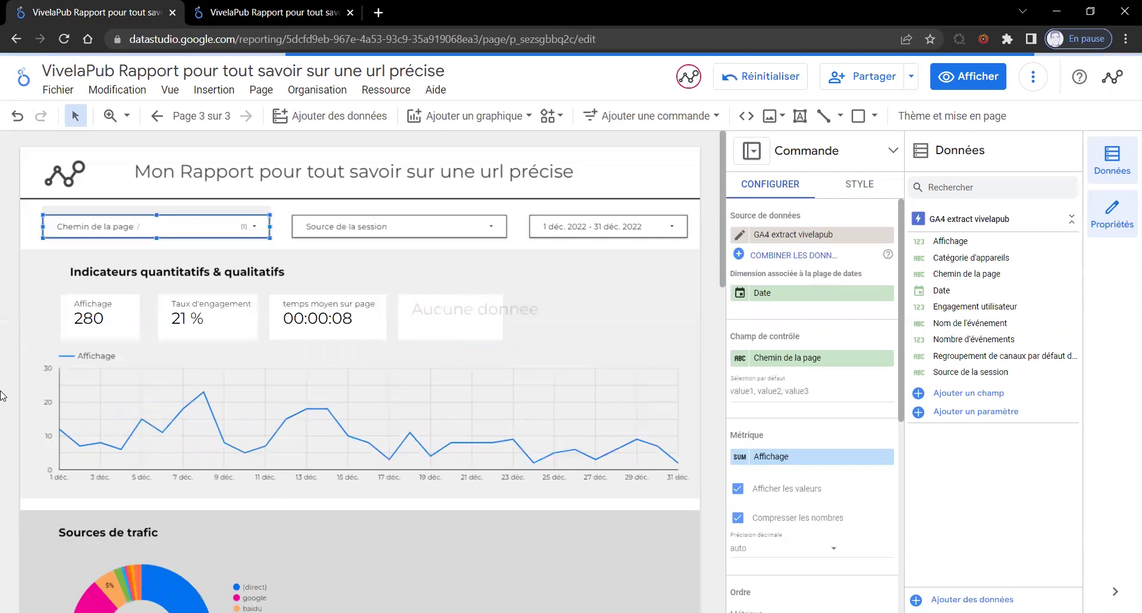
# - Set Date as the date range dimension for both tables of the % d'entrée scorecard's blend and save it
pyautogui.click(446, 313)
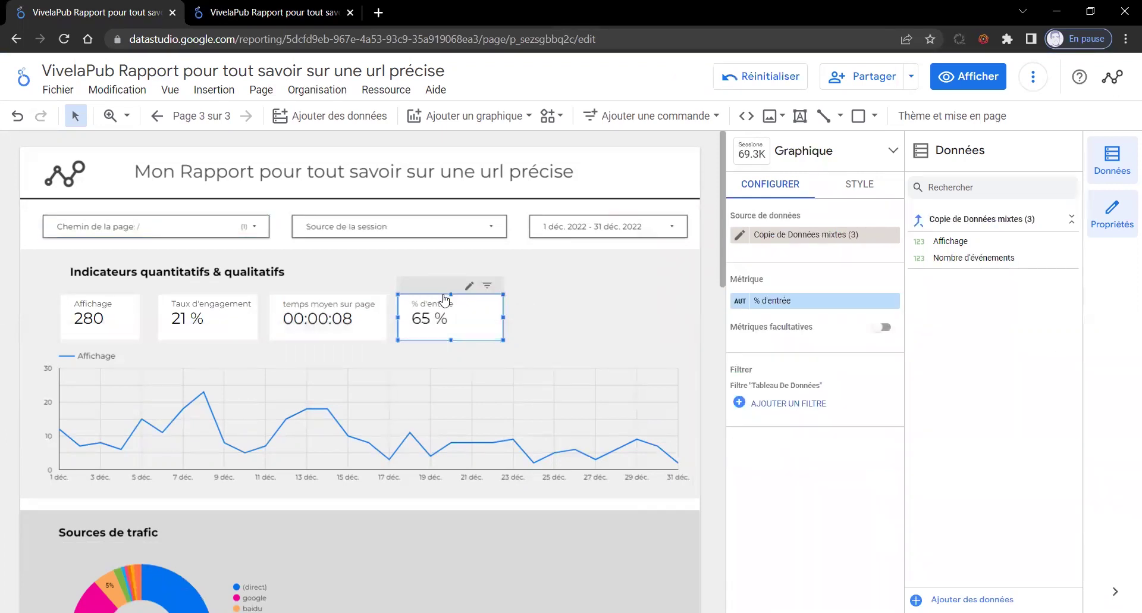
pyautogui.click(739, 235)
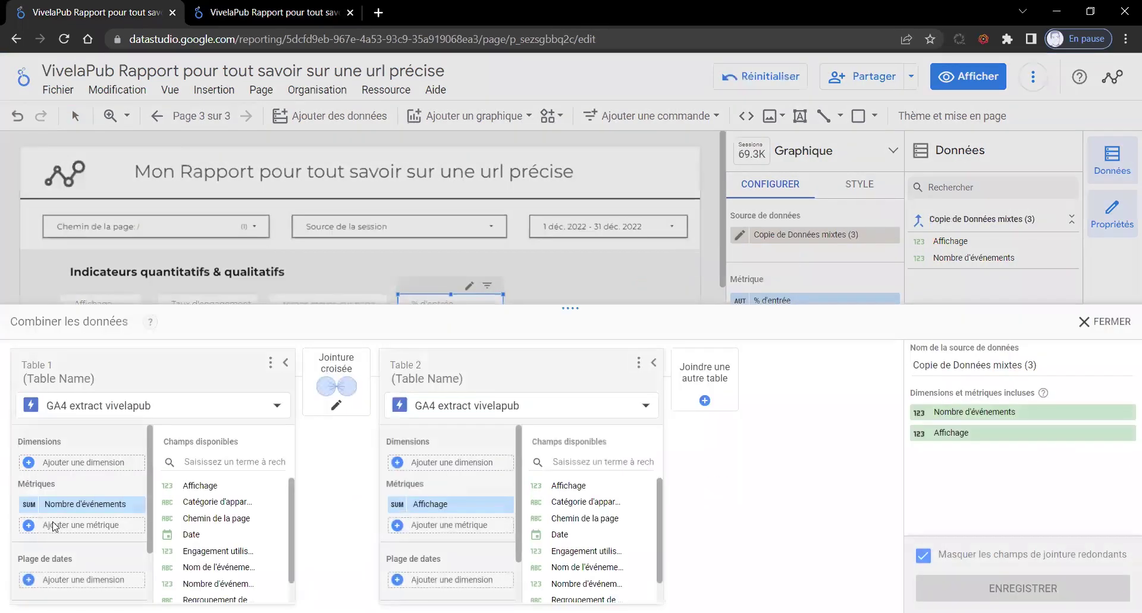
pyautogui.scroll(-2, 67, 518)
pyautogui.click(88, 513)
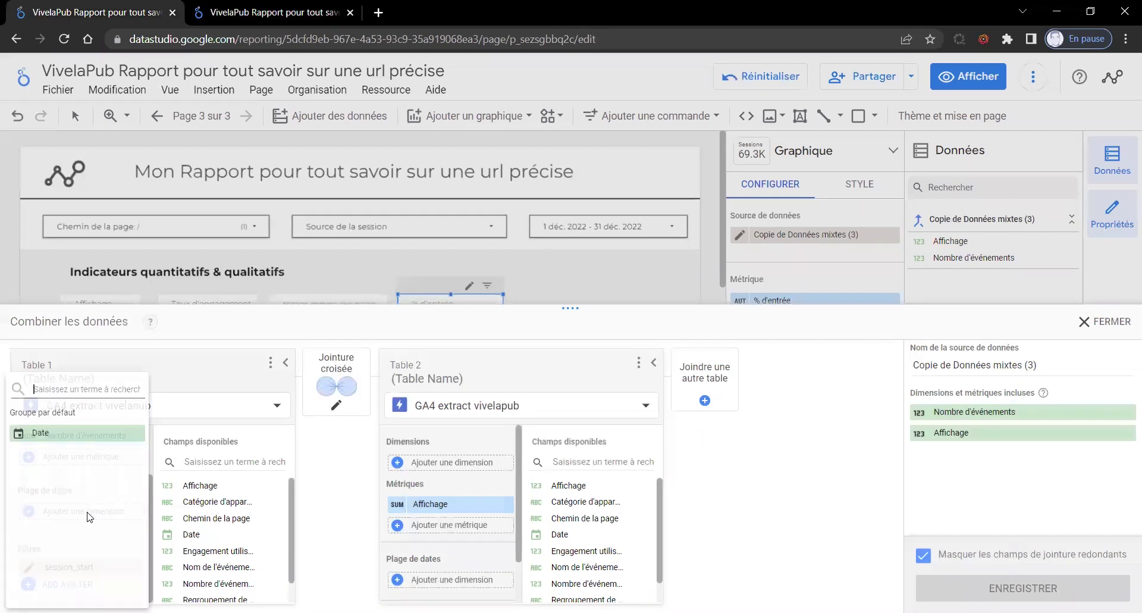
pyautogui.click(67, 433)
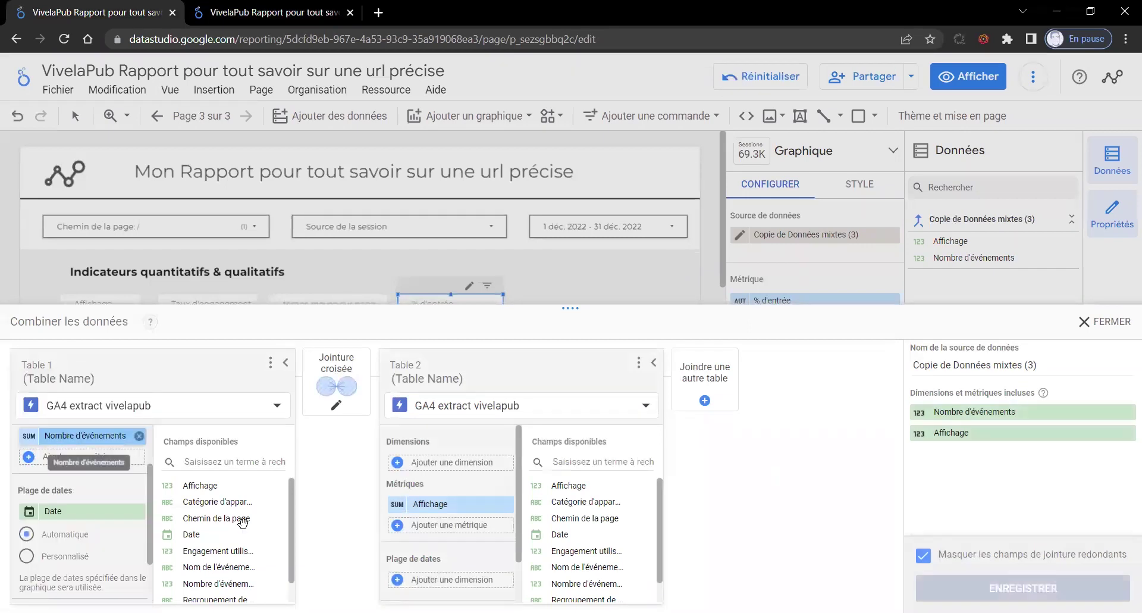
pyautogui.click(441, 580)
pyautogui.click(441, 433)
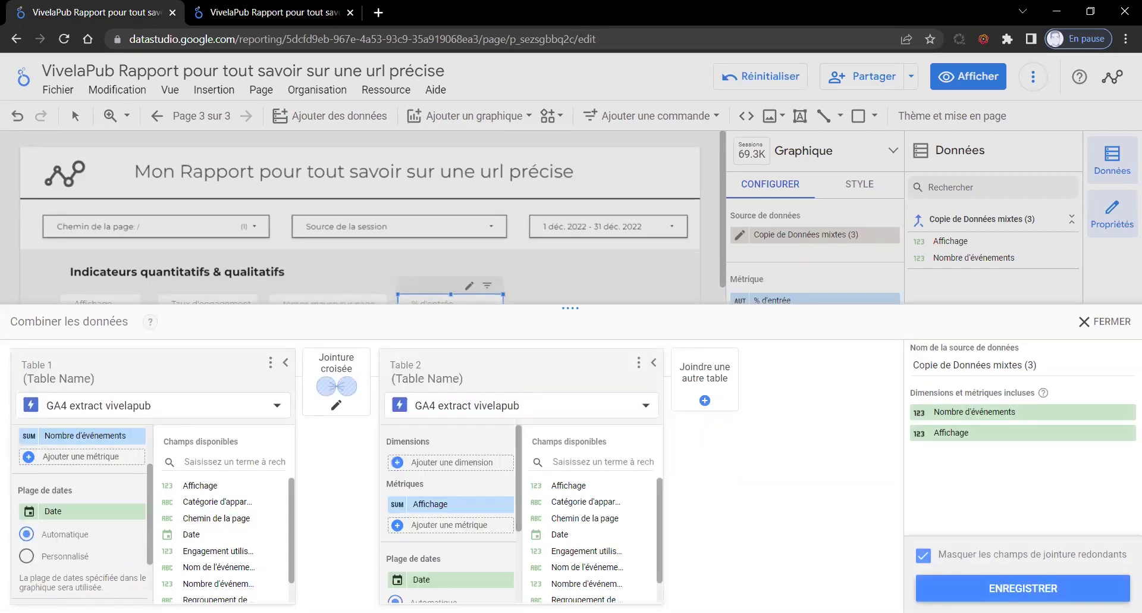
pyautogui.click(1023, 587)
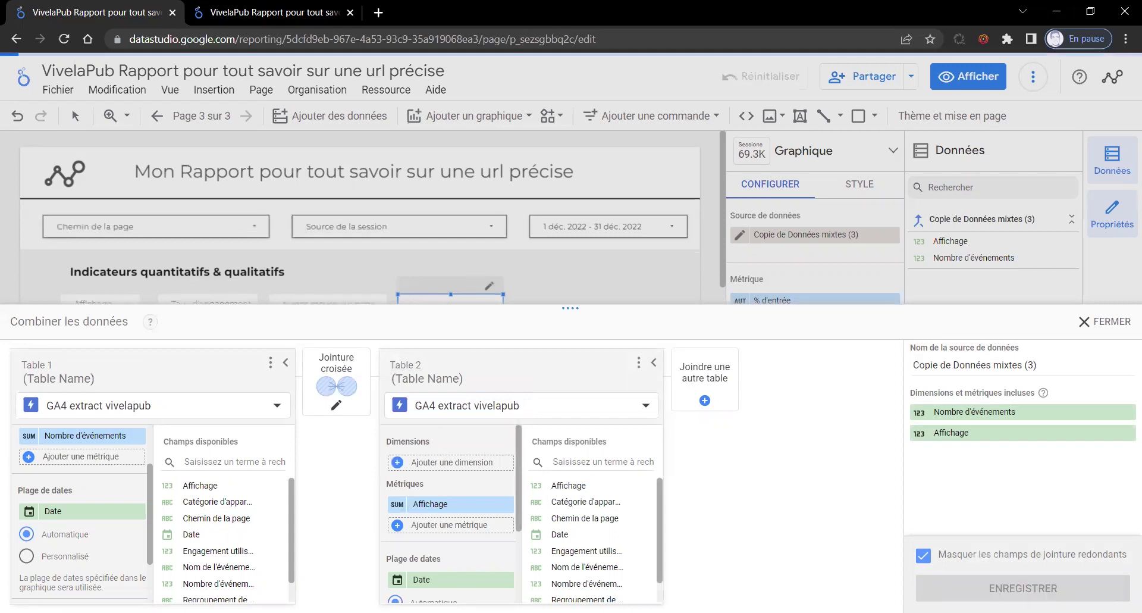
pyautogui.click(1110, 322)
# - Filter the Chemin de la page control to only / again and select the % d'entrée scorecard to check it
pyautogui.click(178, 226)
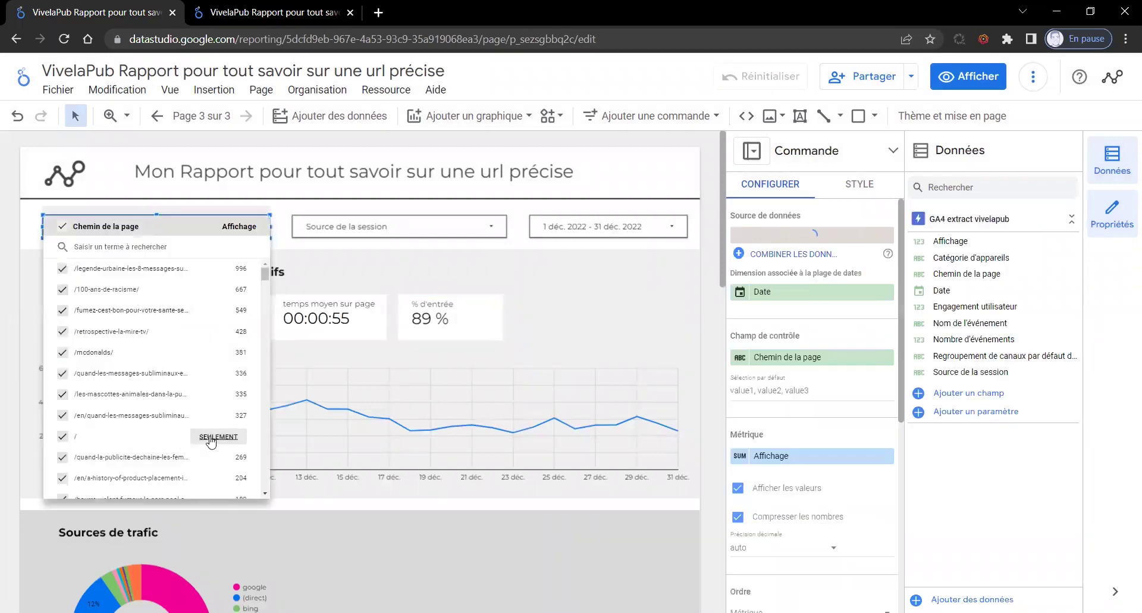
pyautogui.click(209, 438)
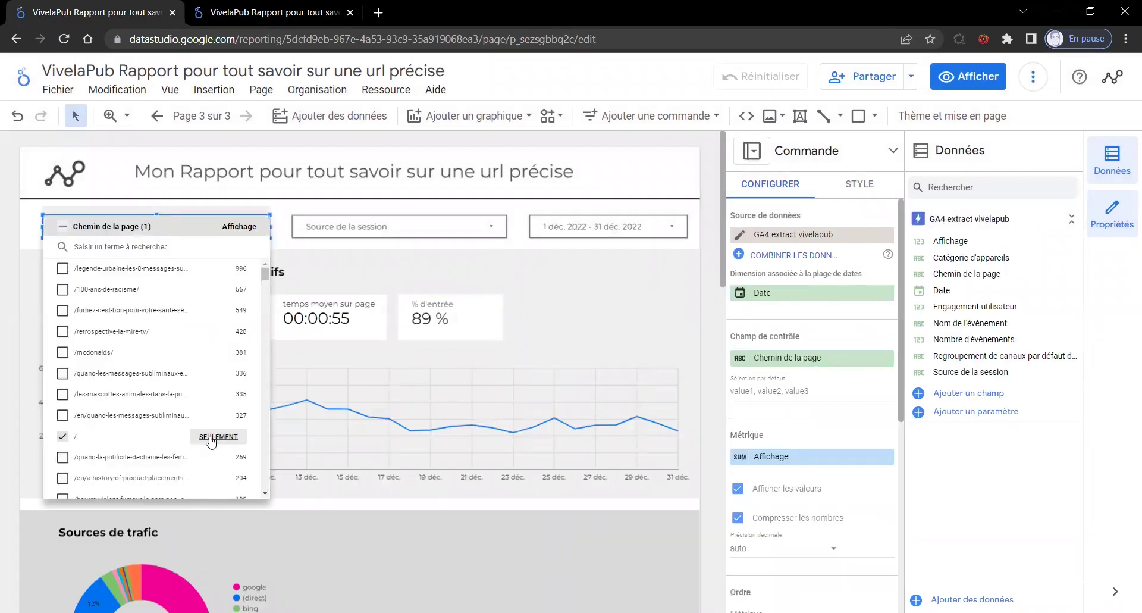
pyautogui.click(24, 420)
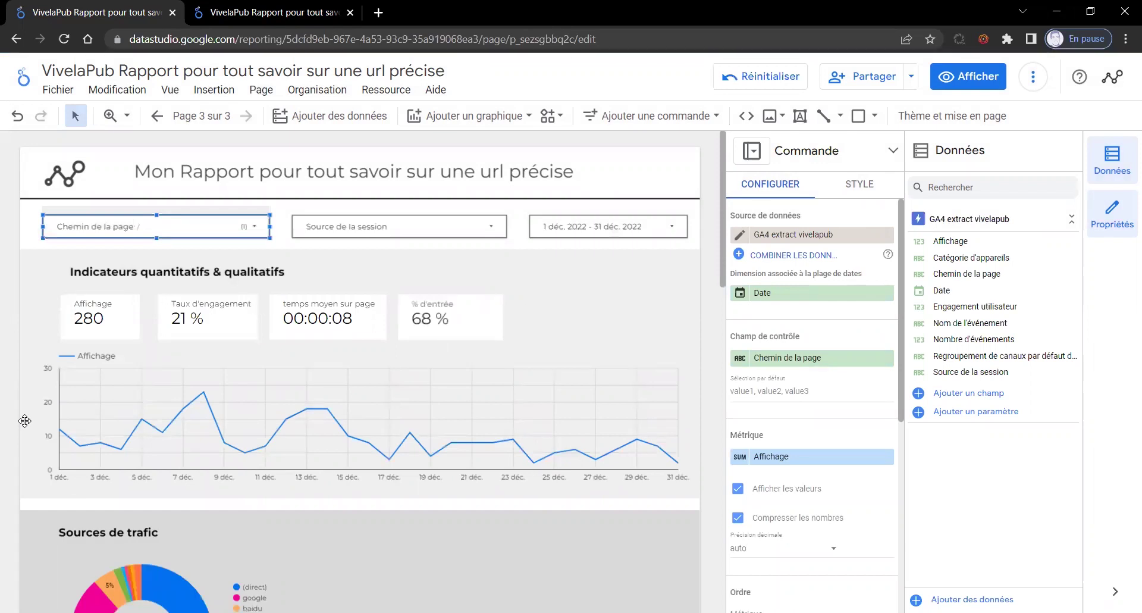
pyautogui.click(461, 306)
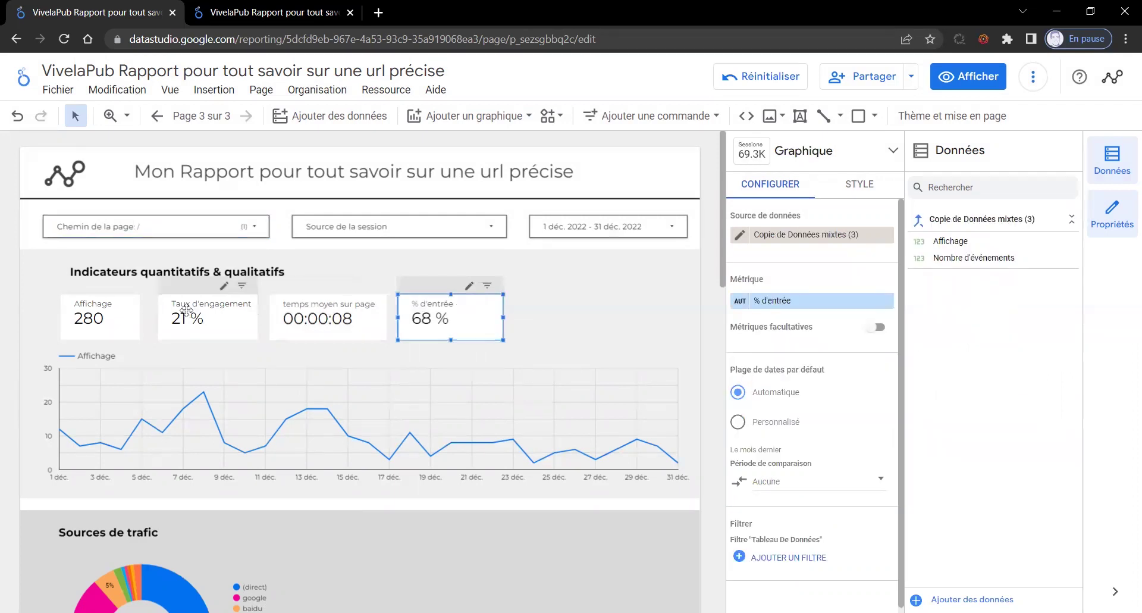
# - Add the GA4 extract taux d'engagement vivelapub data source to the report as the source of the Taux d'engagement scorecard
pyautogui.click(228, 323)
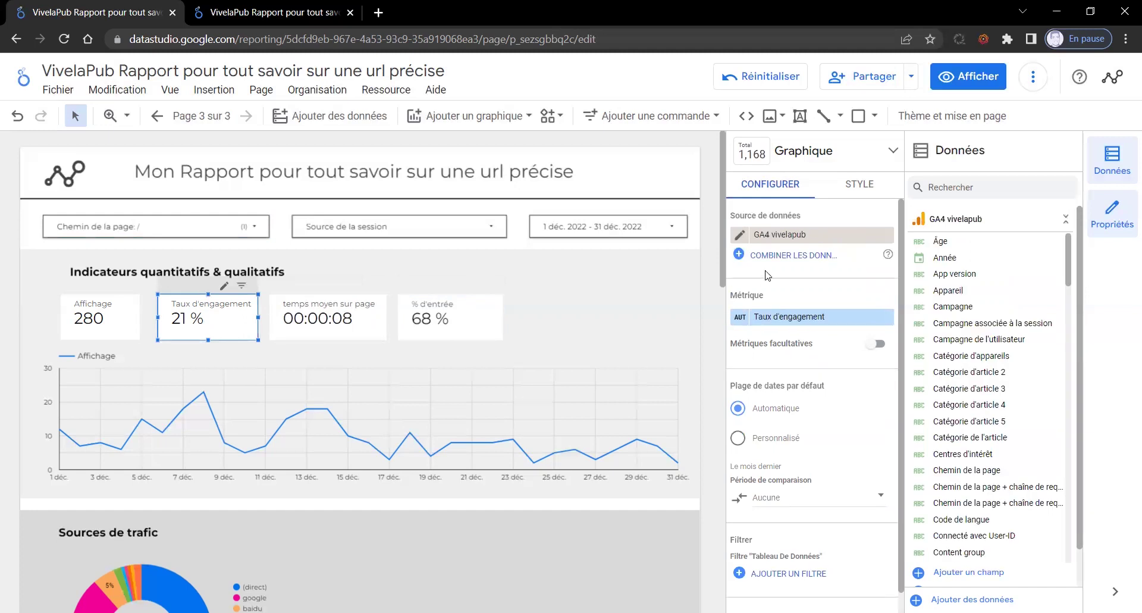
pyautogui.click(831, 236)
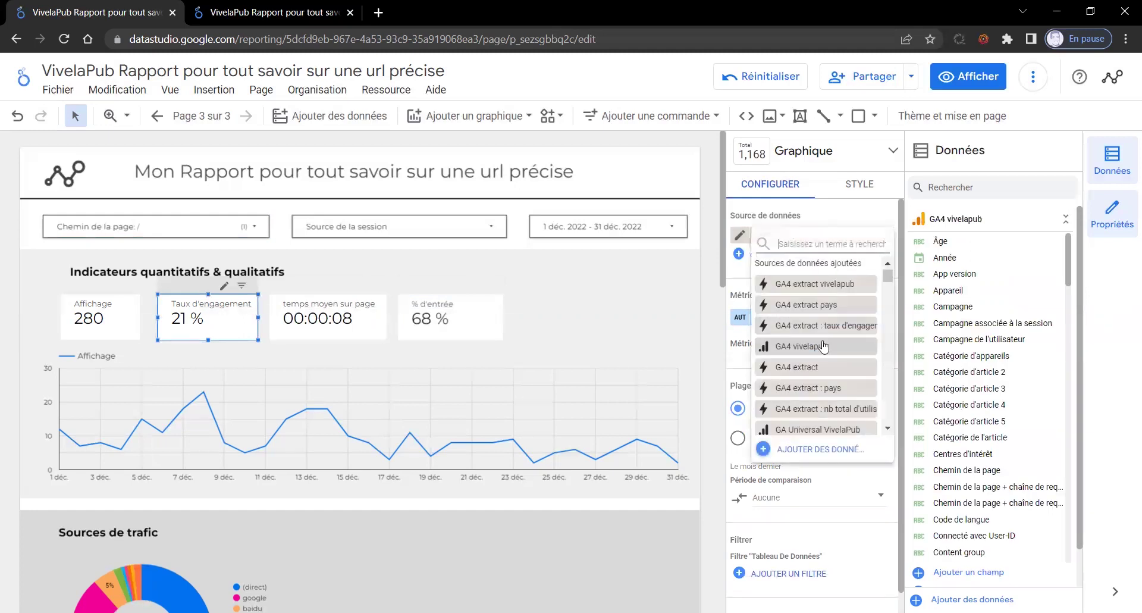
pyautogui.click(846, 459)
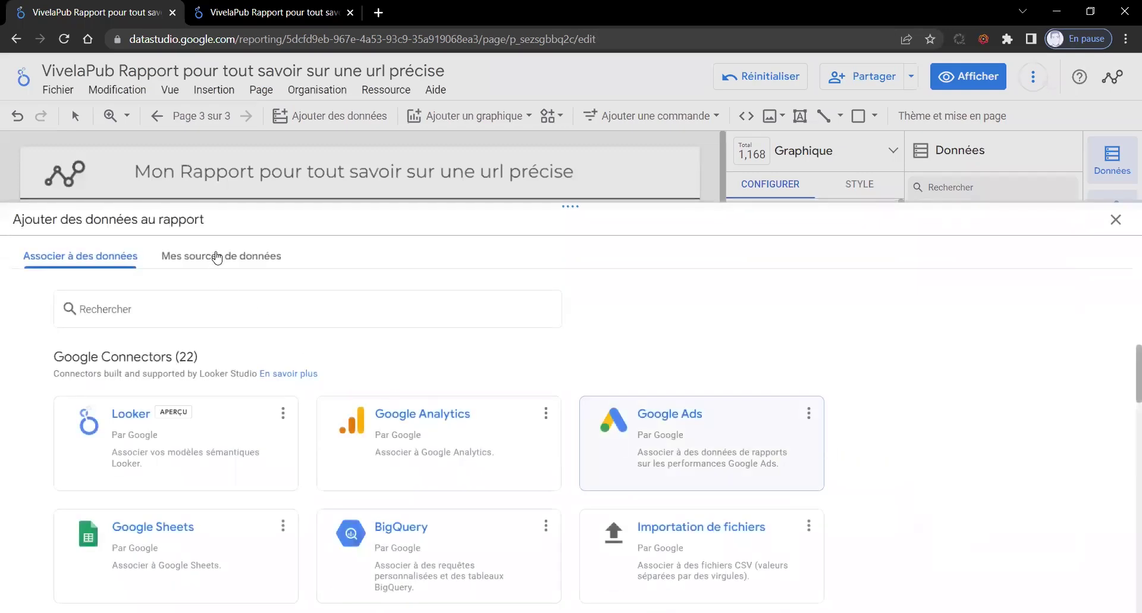
pyautogui.click(210, 266)
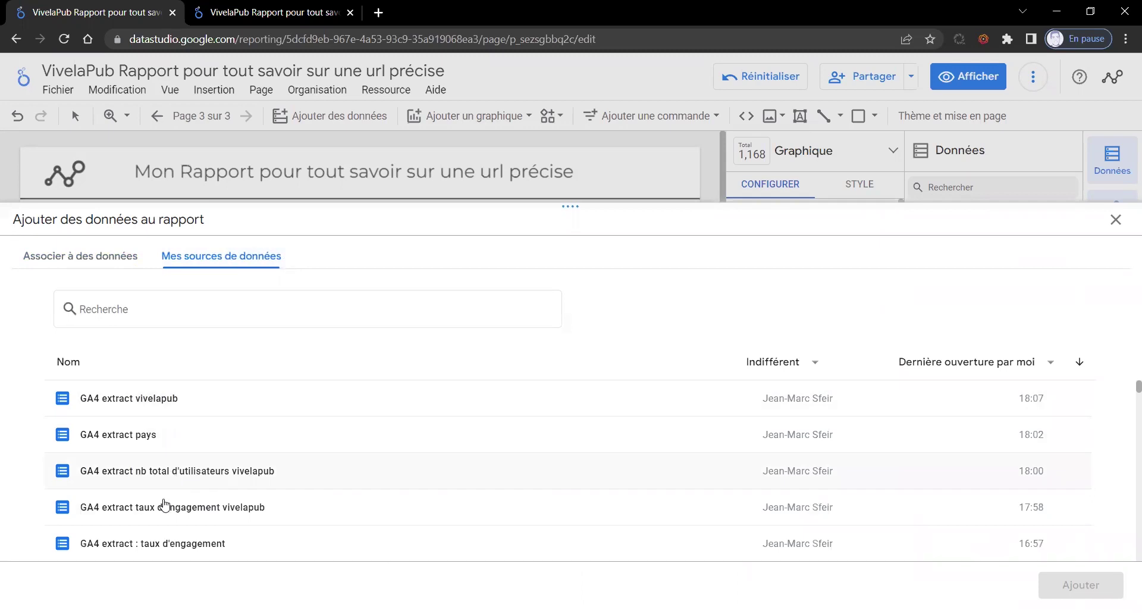
pyautogui.click(163, 513)
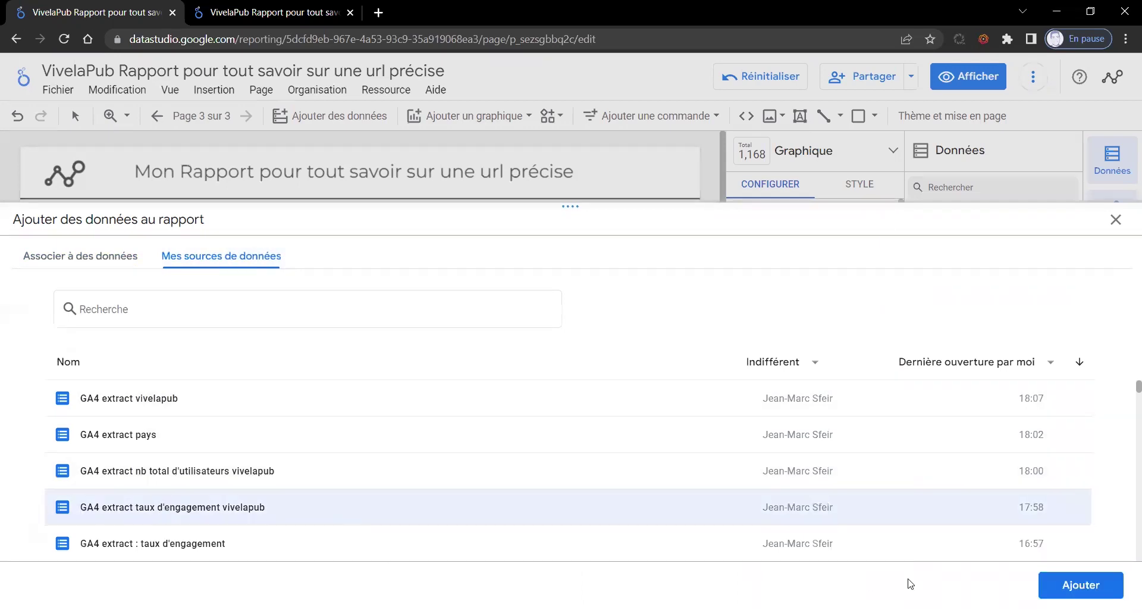
pyautogui.click(1061, 586)
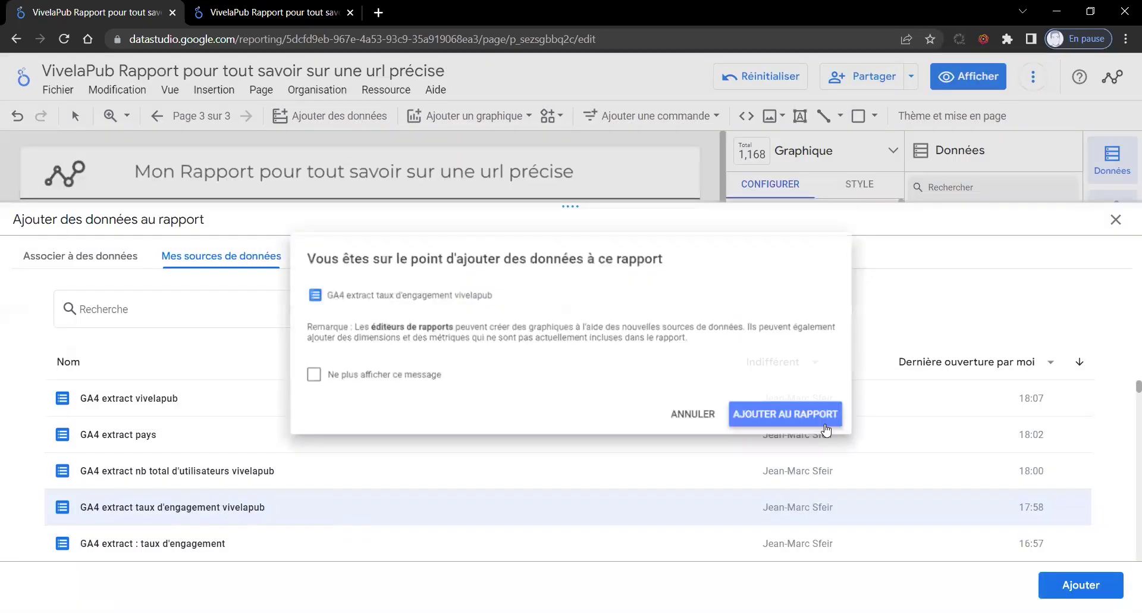
pyautogui.click(826, 429)
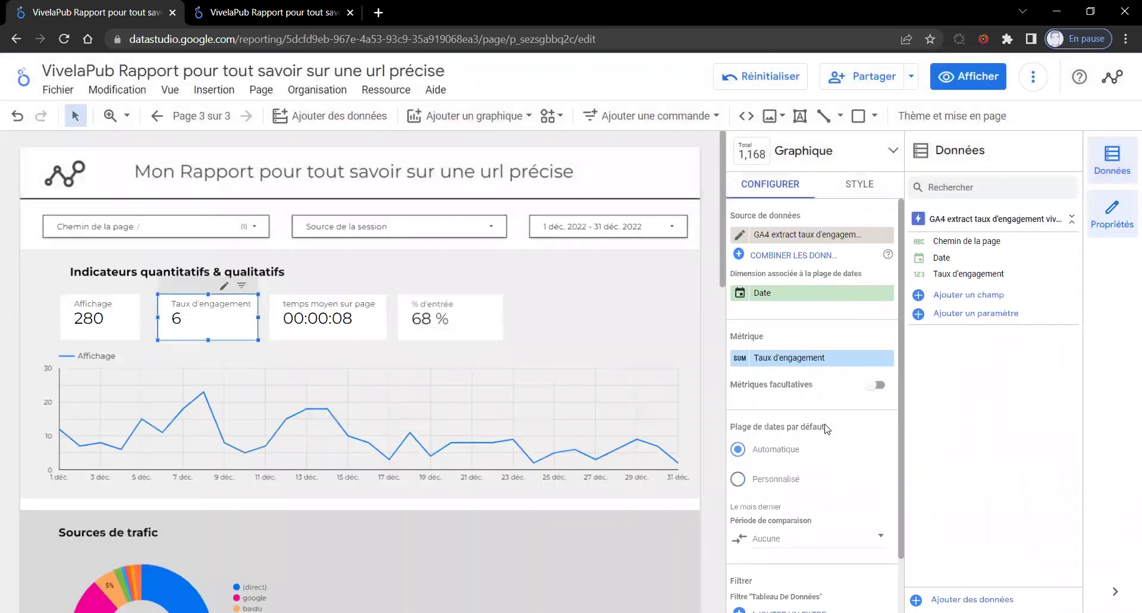
# - Set the scorecard's Taux d'engagement metric to the Moyenne aggregation and the Pourcentage type
pyautogui.click(739, 359)
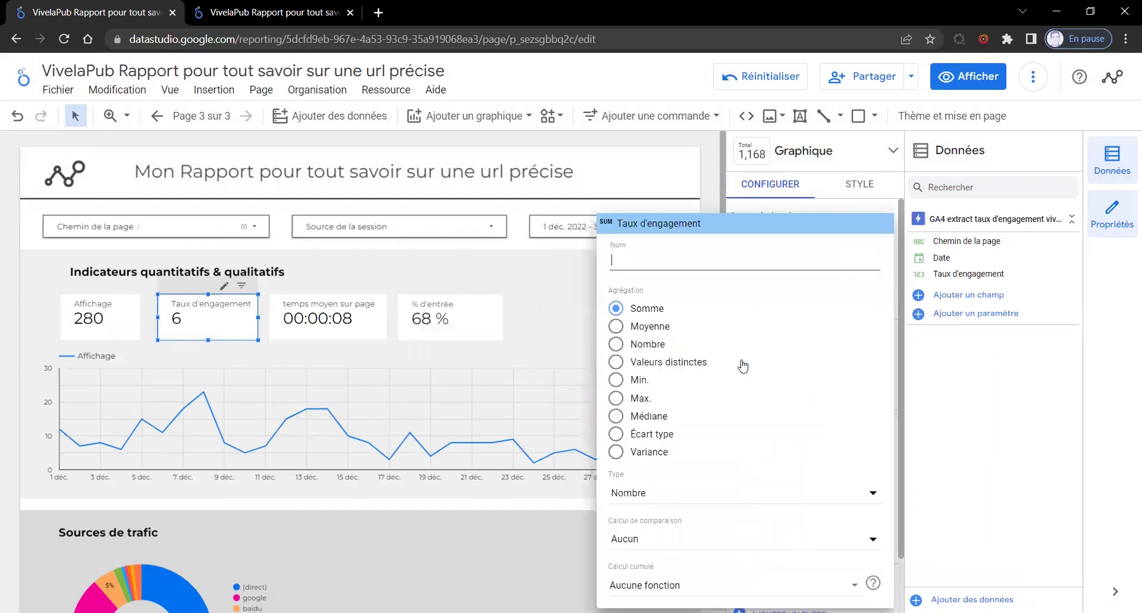
pyautogui.click(627, 327)
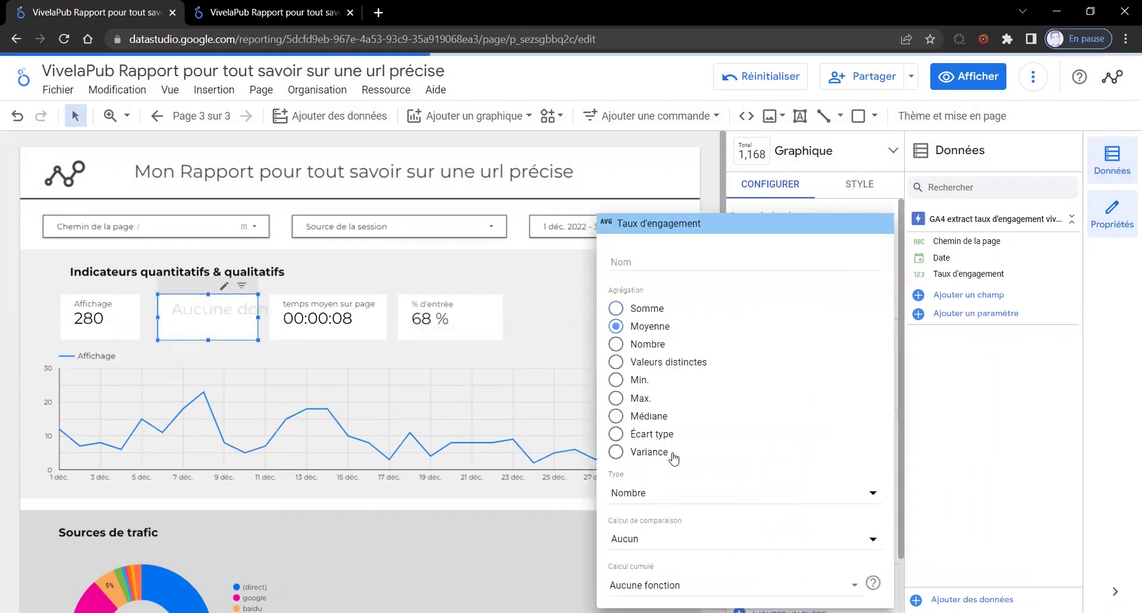
pyautogui.click(700, 501)
pyautogui.moveTo(747, 505)
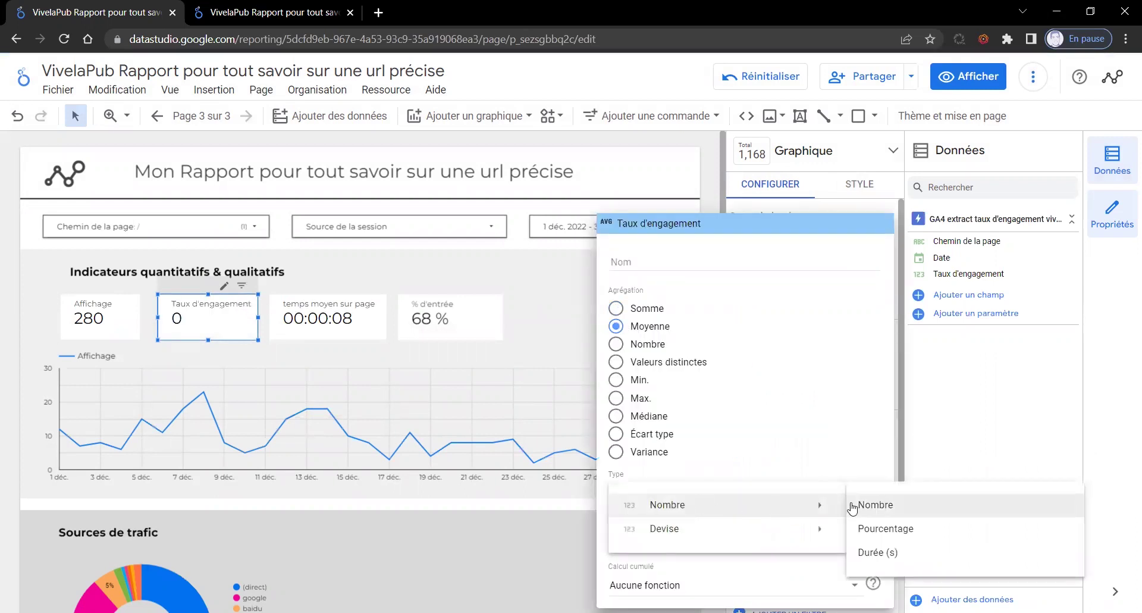
pyautogui.click(901, 530)
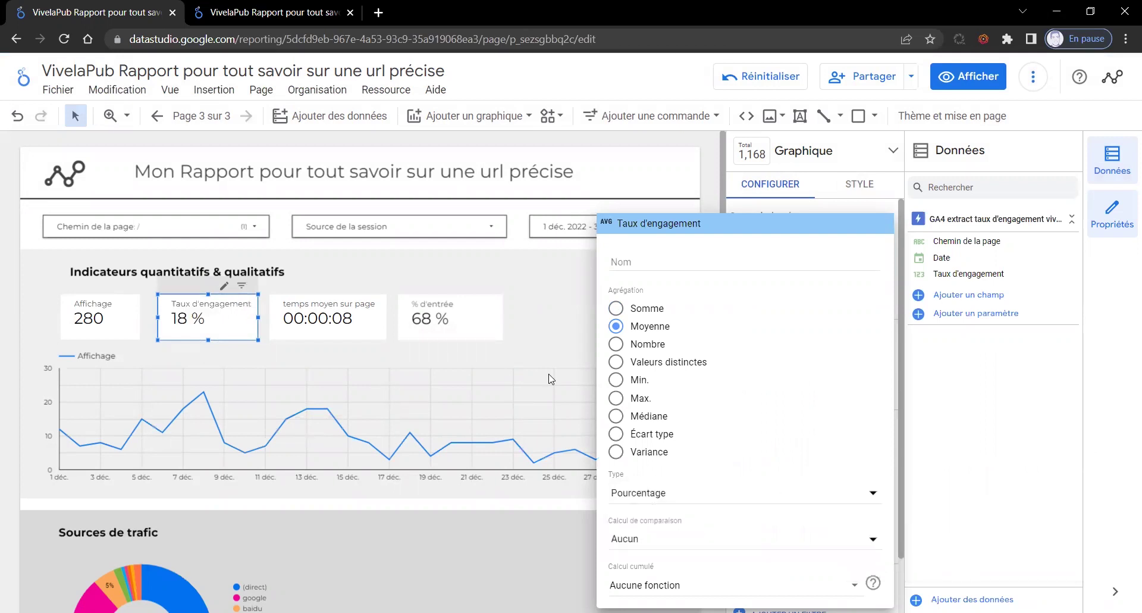
pyautogui.click(229, 328)
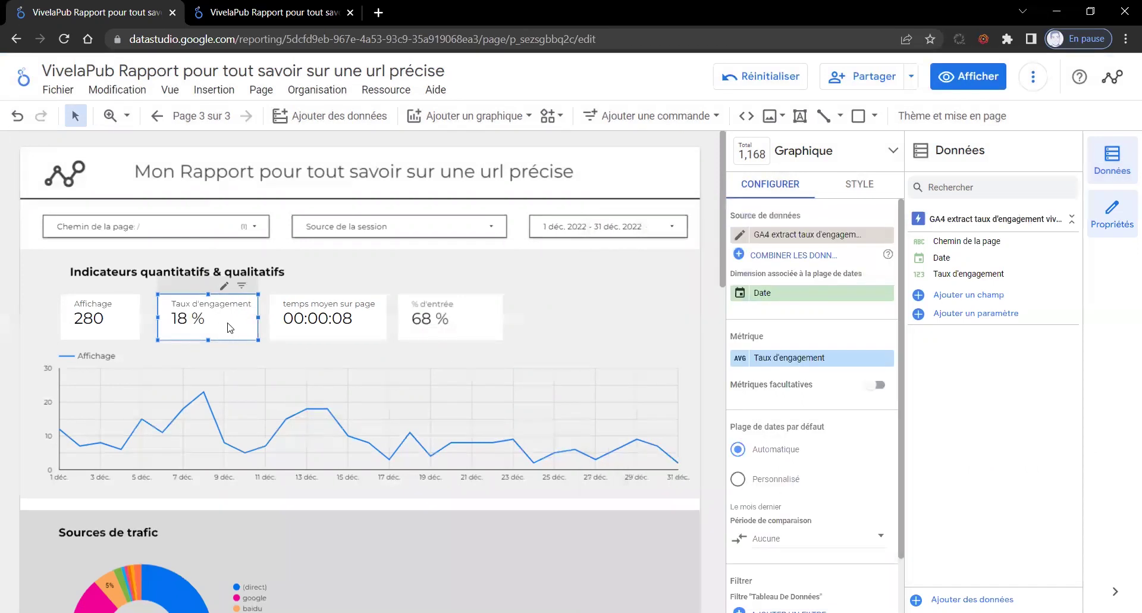
# - Compare the Taux d'engagement scorecard on the extract page with the one on the original GA4 page
pyautogui.hotkey('ctrl', 'Tab')
pyautogui.click(227, 323)
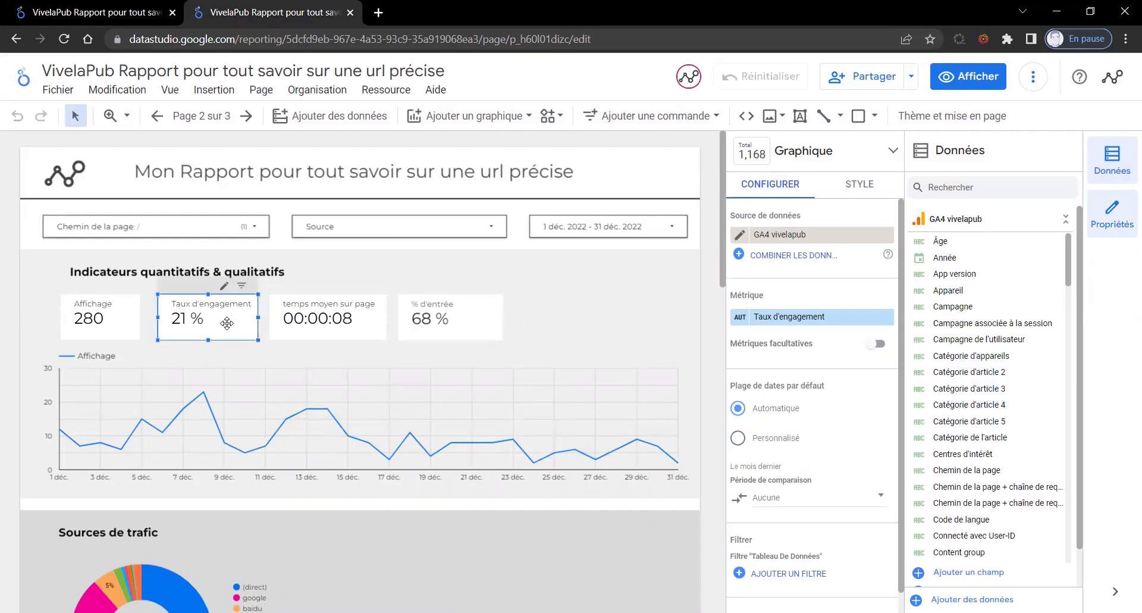
pyautogui.hotkey('ctrl', 'Tab')
pyautogui.hotkey('ctrl', 'Tab')
pyautogui.hotkey('ctrl', 'Tab')
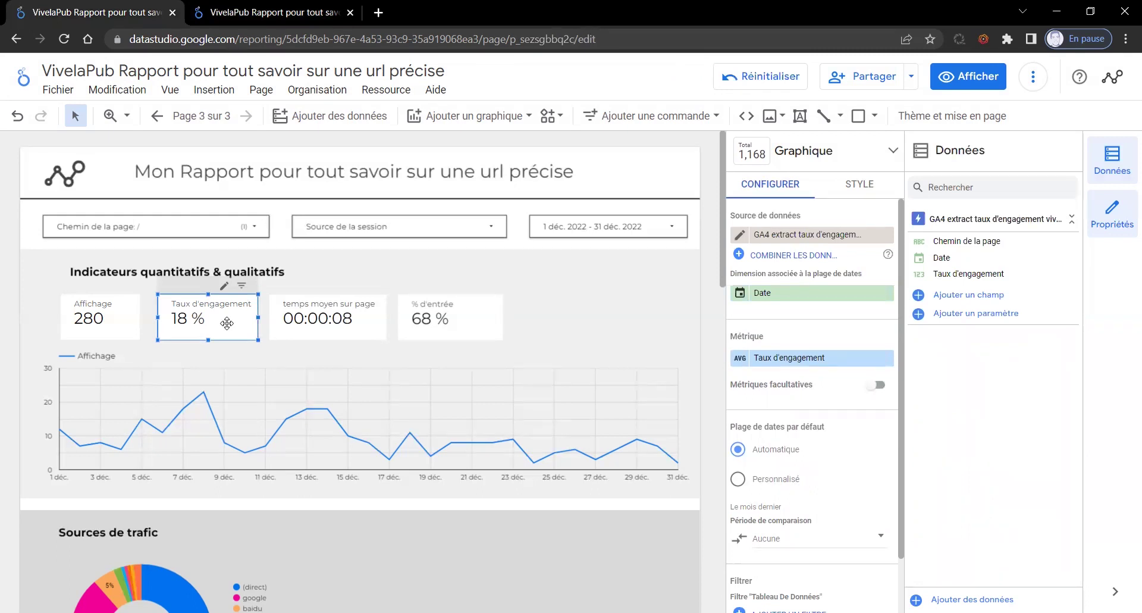
pyautogui.hotkey('ctrl', 'Tab')
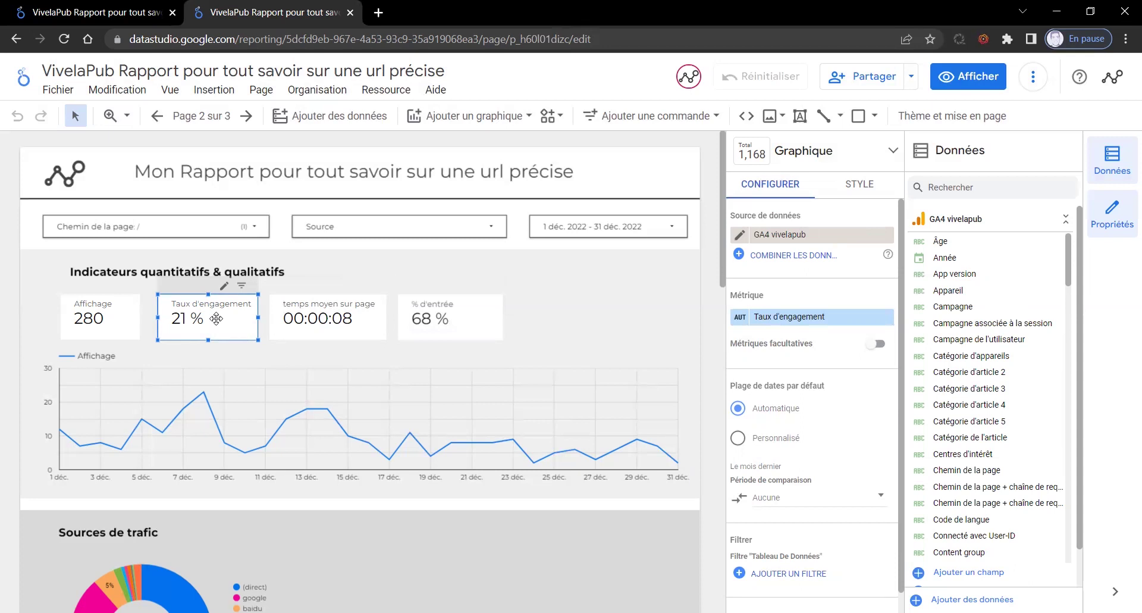
pyautogui.hotkey('ctrl', 'Tab')
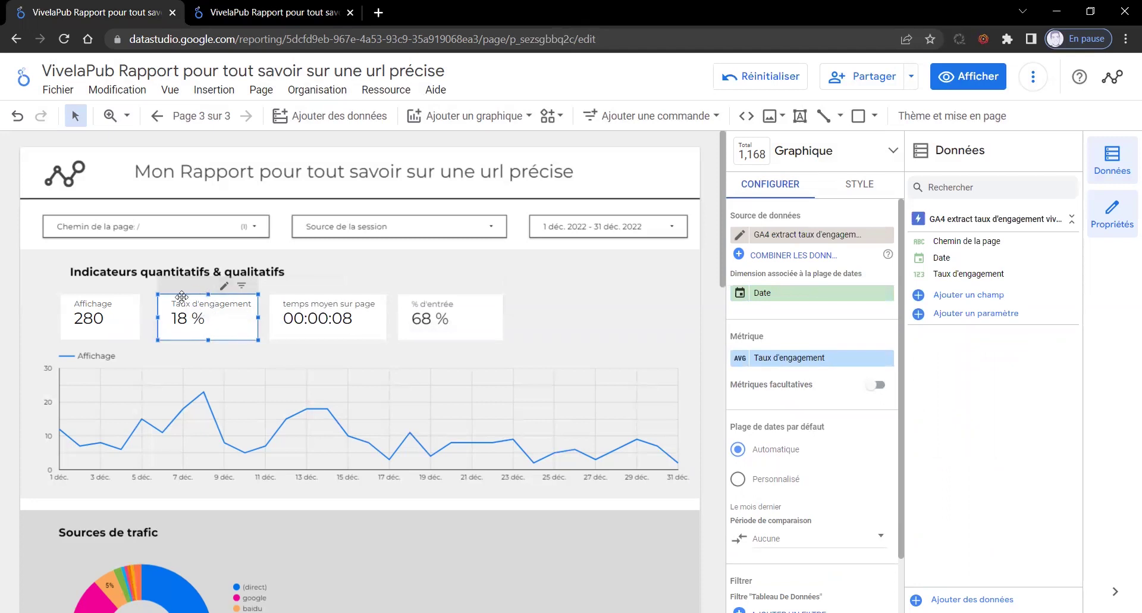
# - Add the GA4 extract nb total d'utilisateurs vivelapub data source to the report as the source of the temps moyen sur page scorecard
pyautogui.hotkey('ctrl', 'Tab')
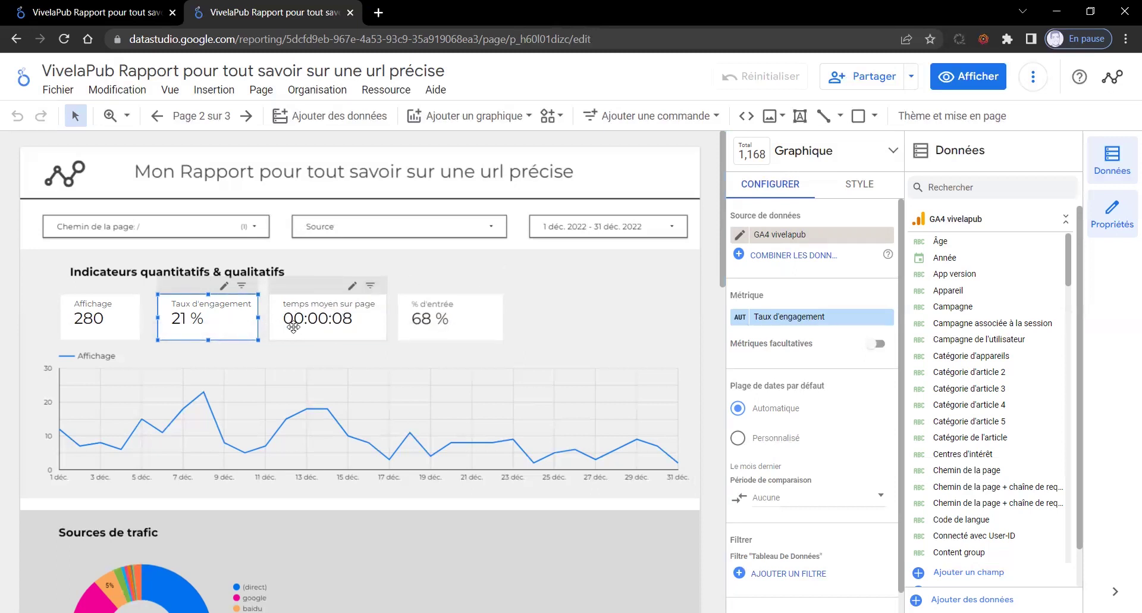
pyautogui.hotkey('ctrl', 'Tab')
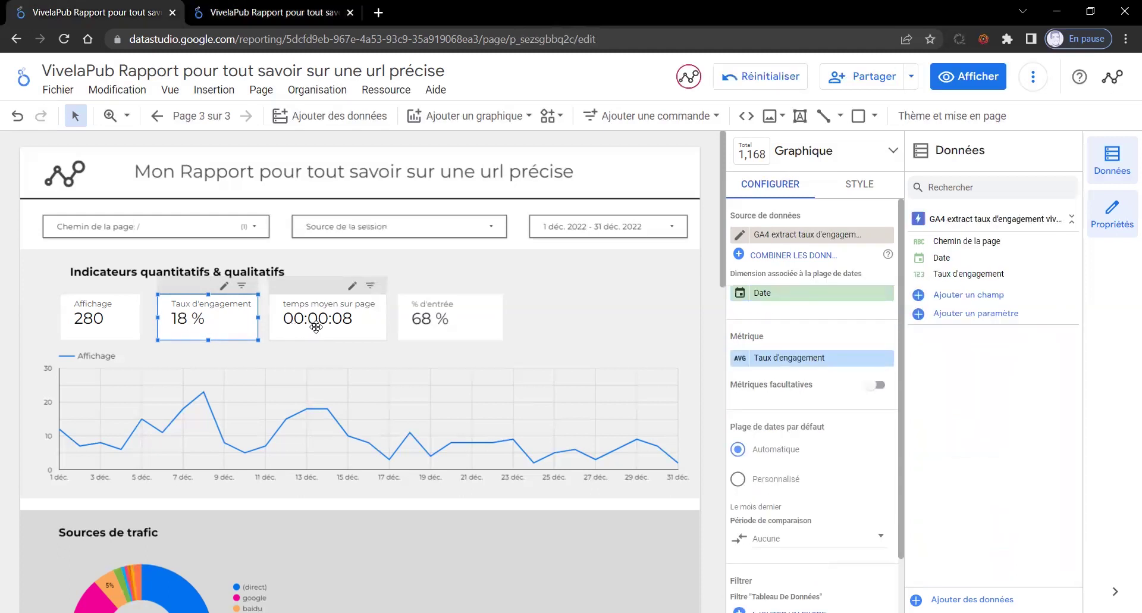
pyautogui.click(315, 326)
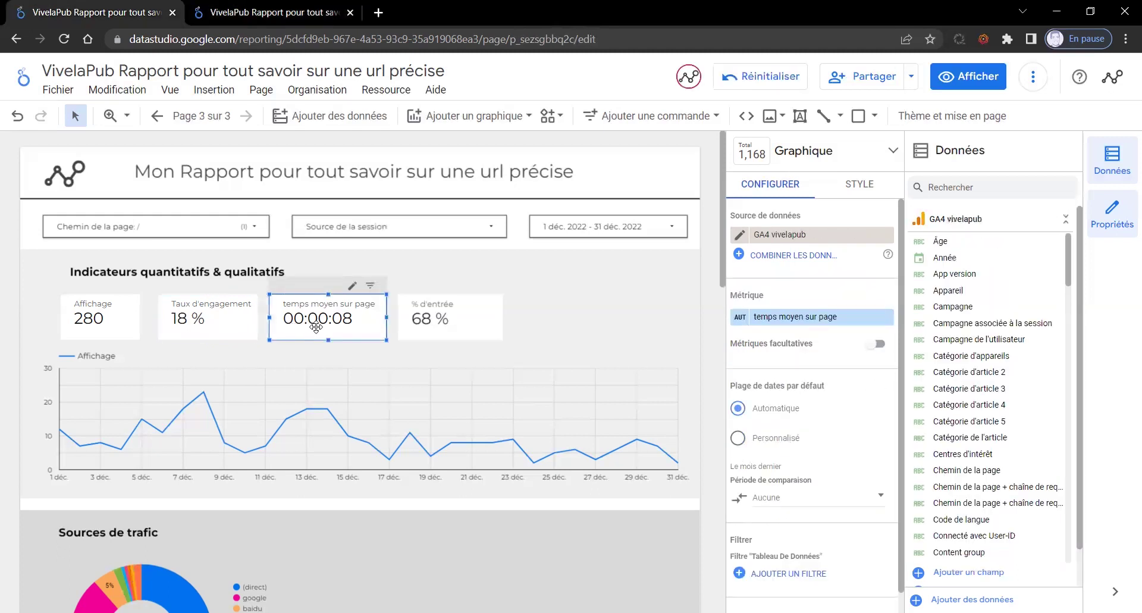
pyautogui.click(795, 234)
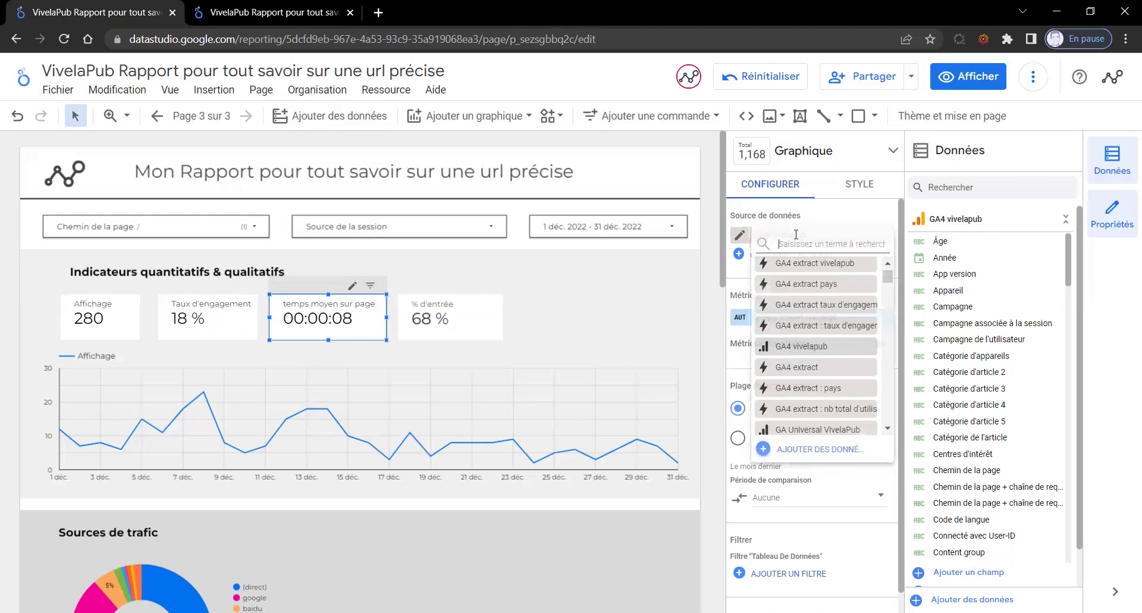
pyautogui.click(836, 452)
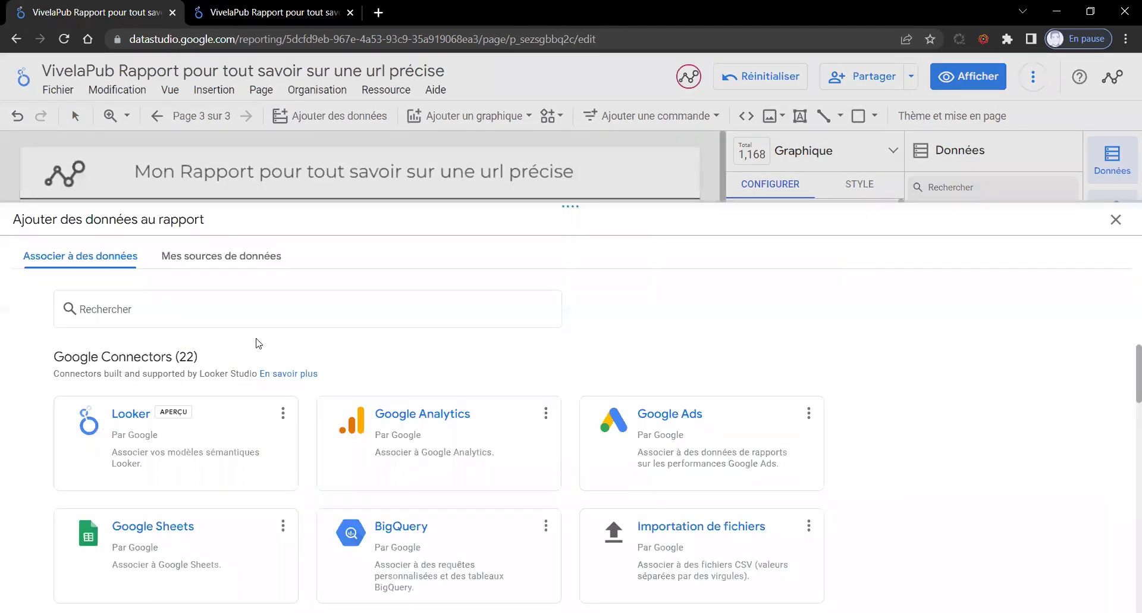
pyautogui.click(249, 258)
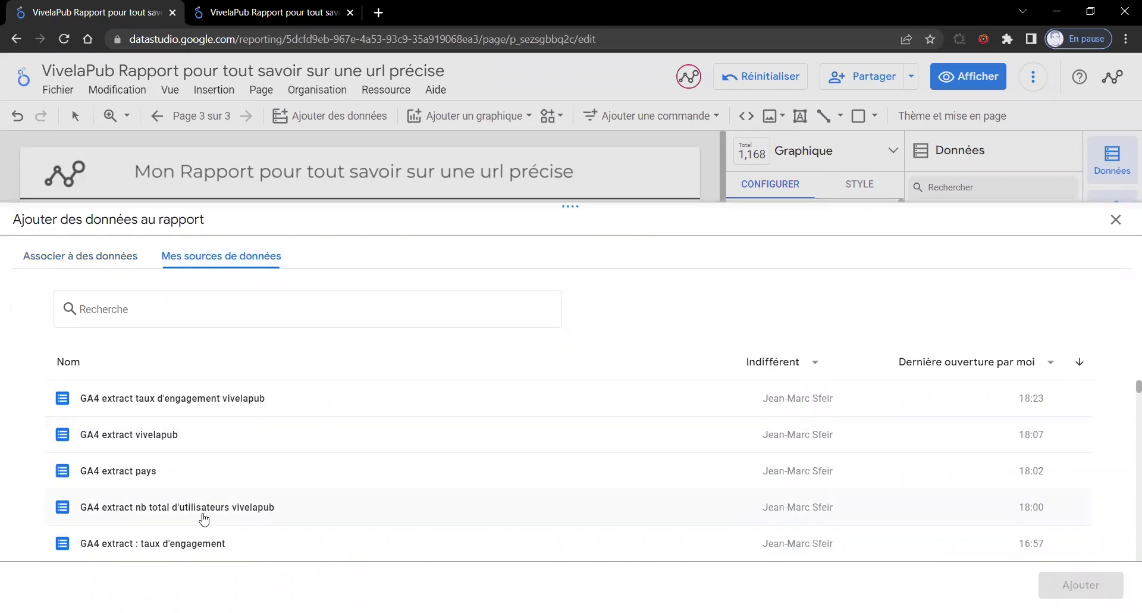
pyautogui.click(204, 519)
pyautogui.click(1083, 582)
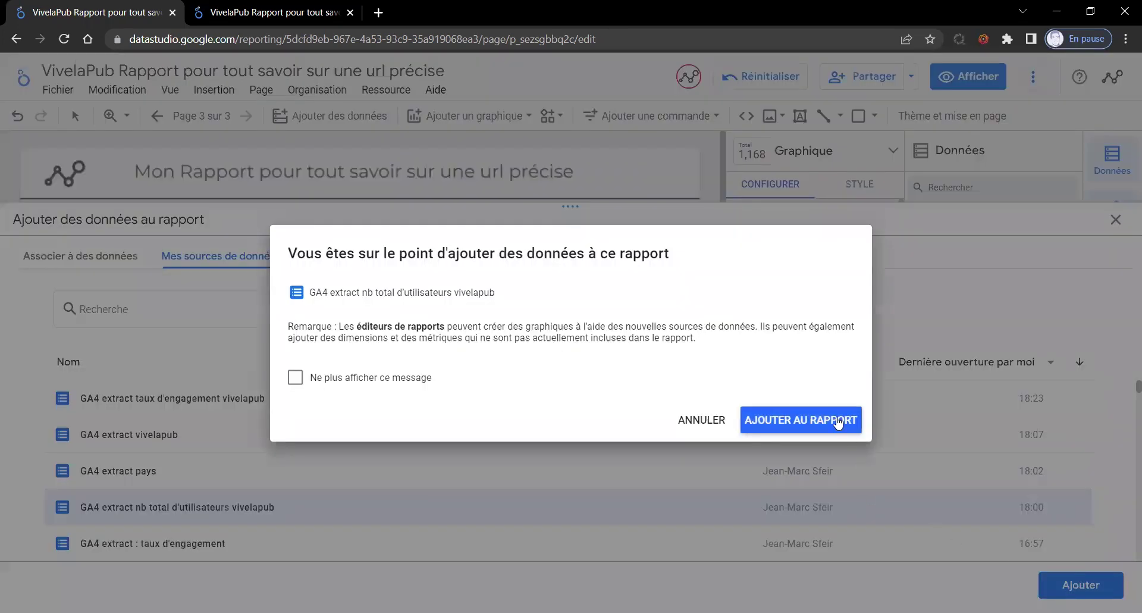
pyautogui.click(839, 422)
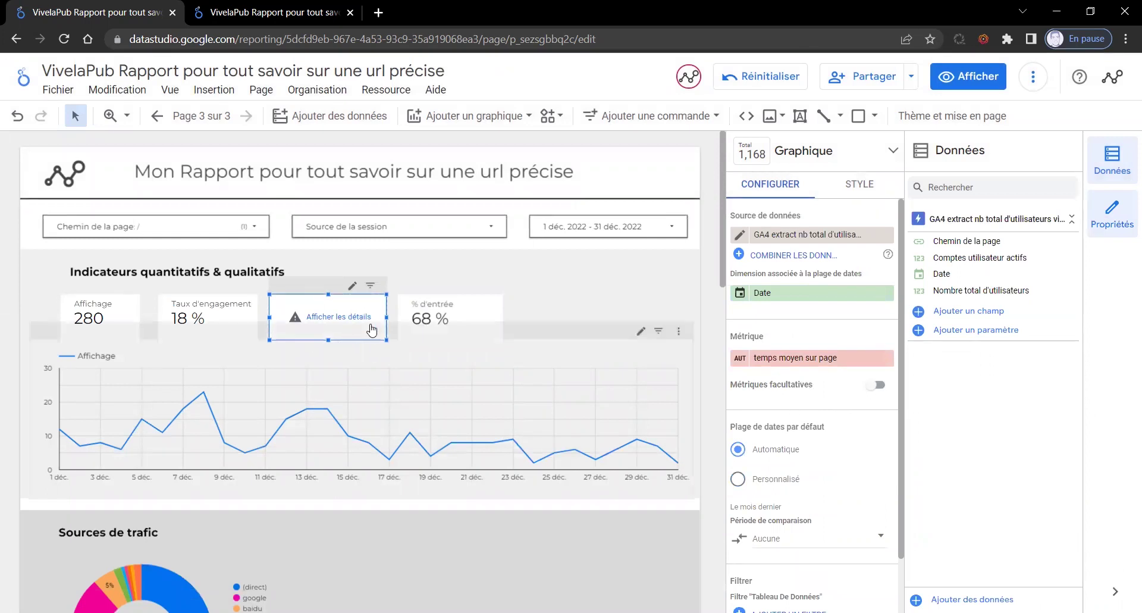
# - Start a data blend for the temps moyen sur page scorecard with Comptes utilisateur actifs as the first table's metric
pyautogui.click(806, 259)
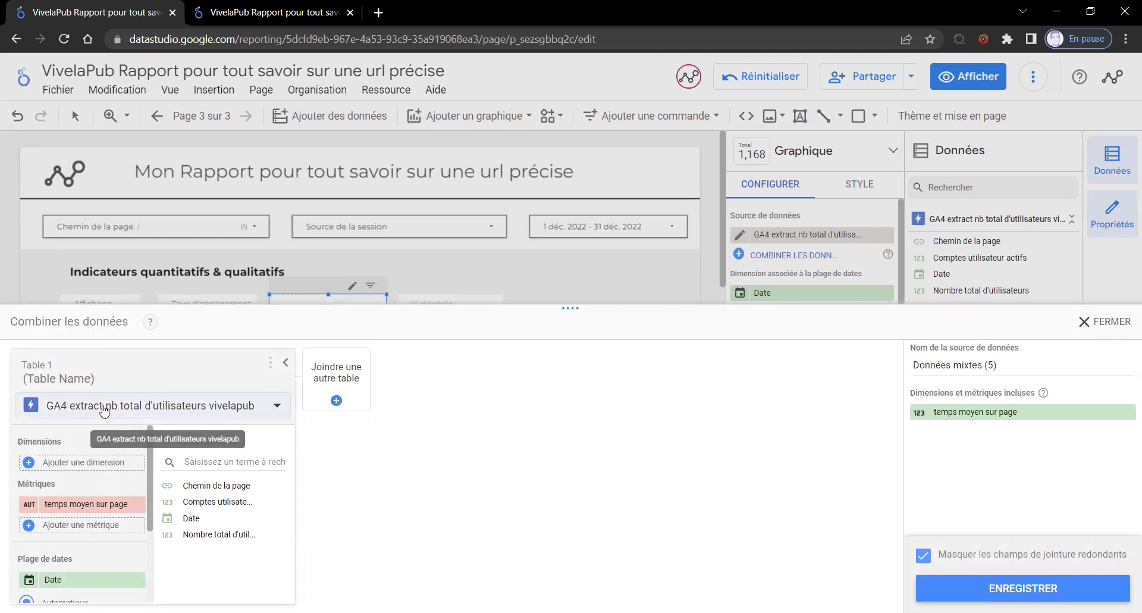
pyautogui.click(81, 506)
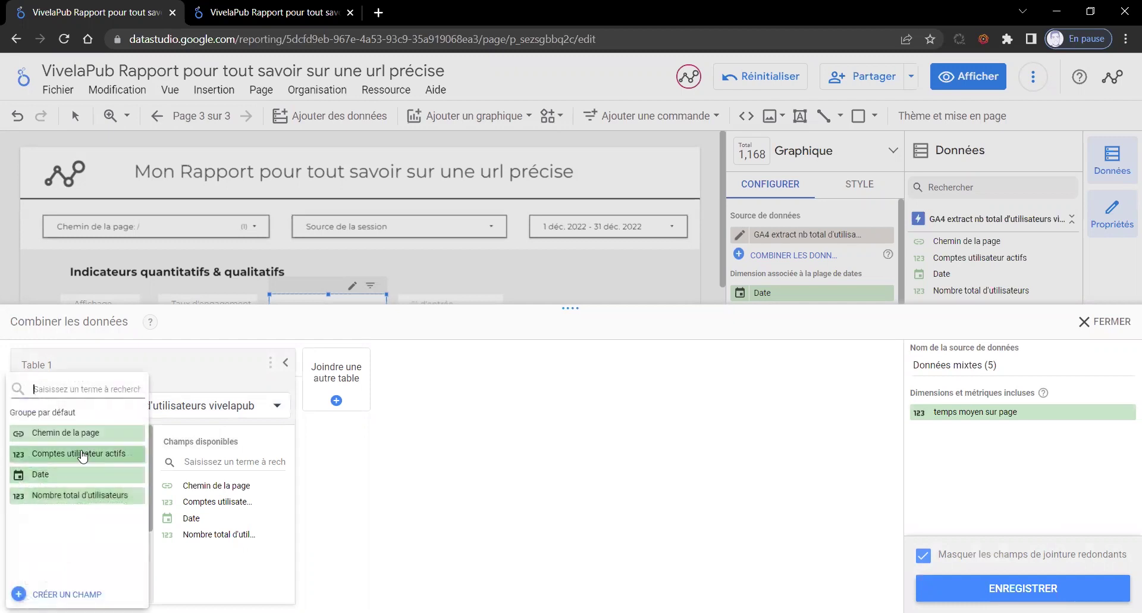
pyautogui.click(82, 454)
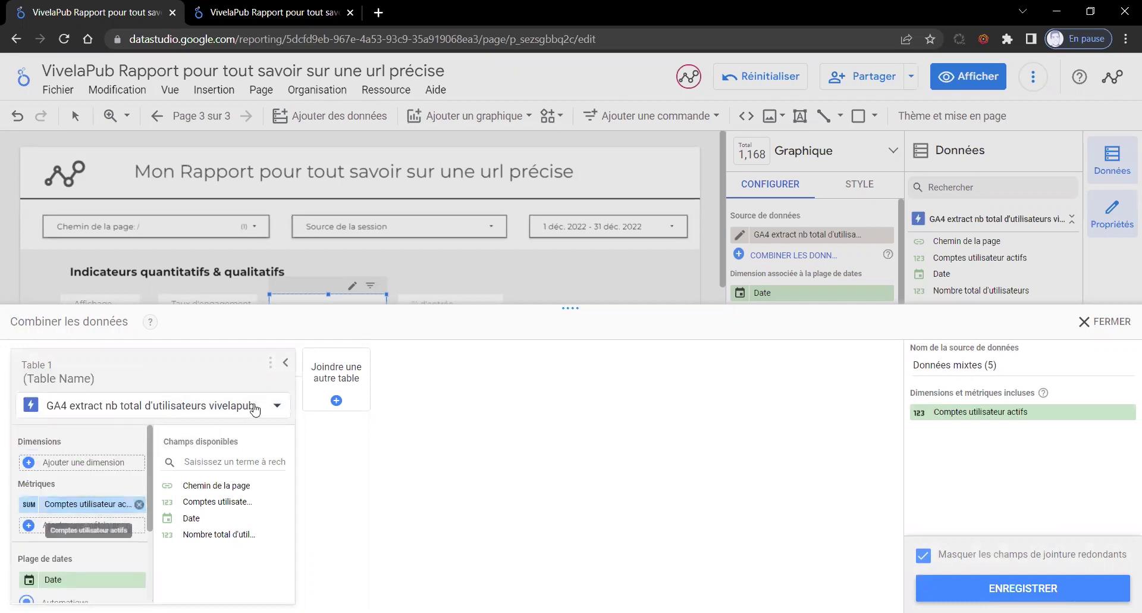
# - Join GA4 extract vivelapub to the blend as a second table using a Croisée join
pyautogui.click(335, 374)
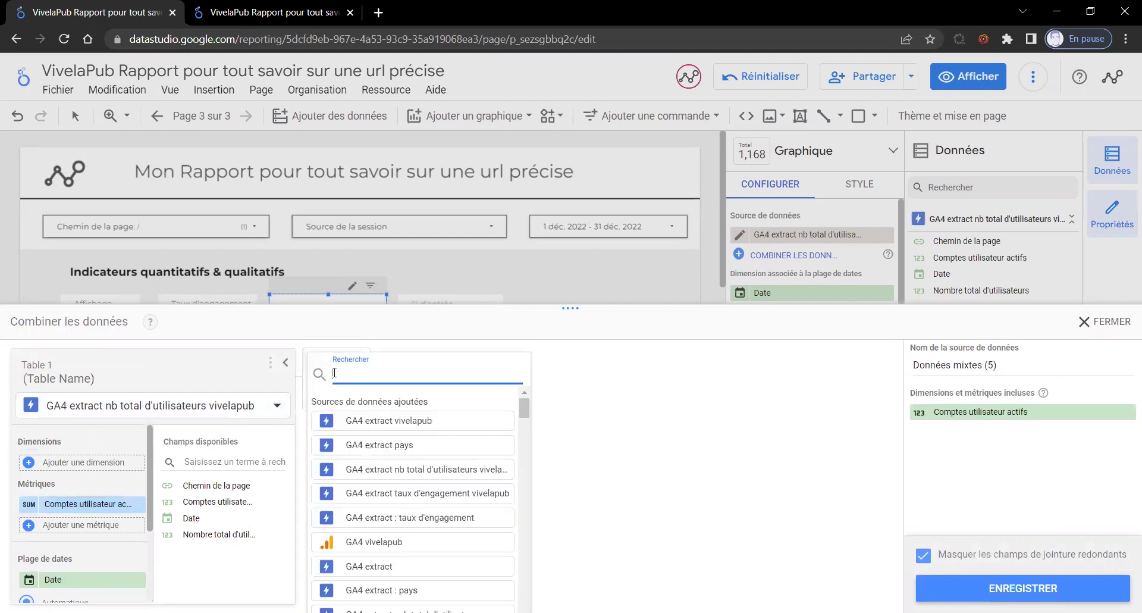
pyautogui.click(390, 420)
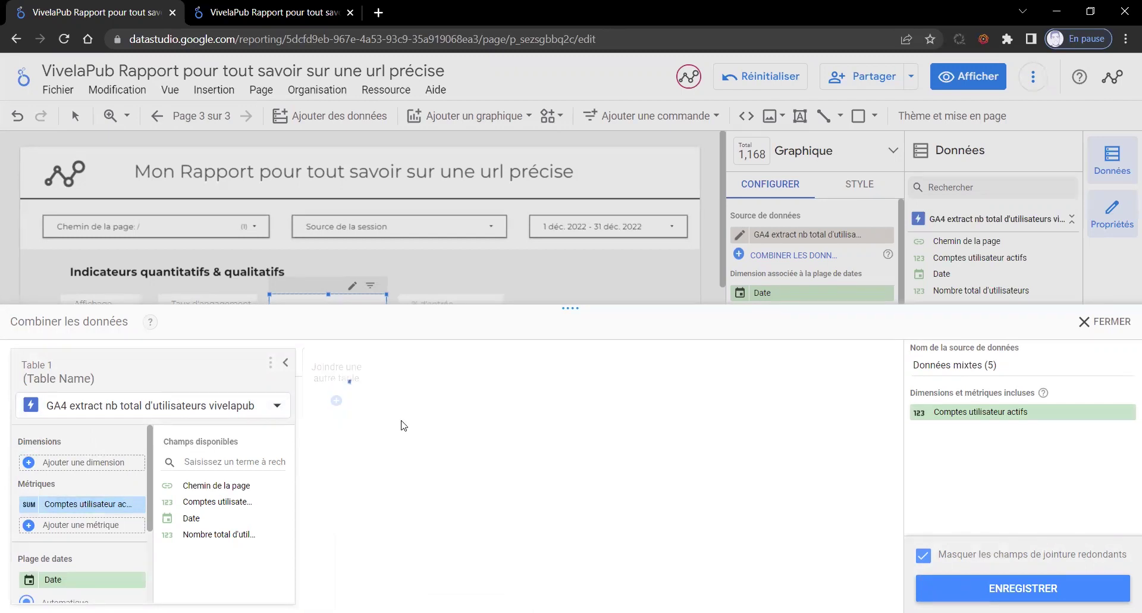
pyautogui.click(336, 378)
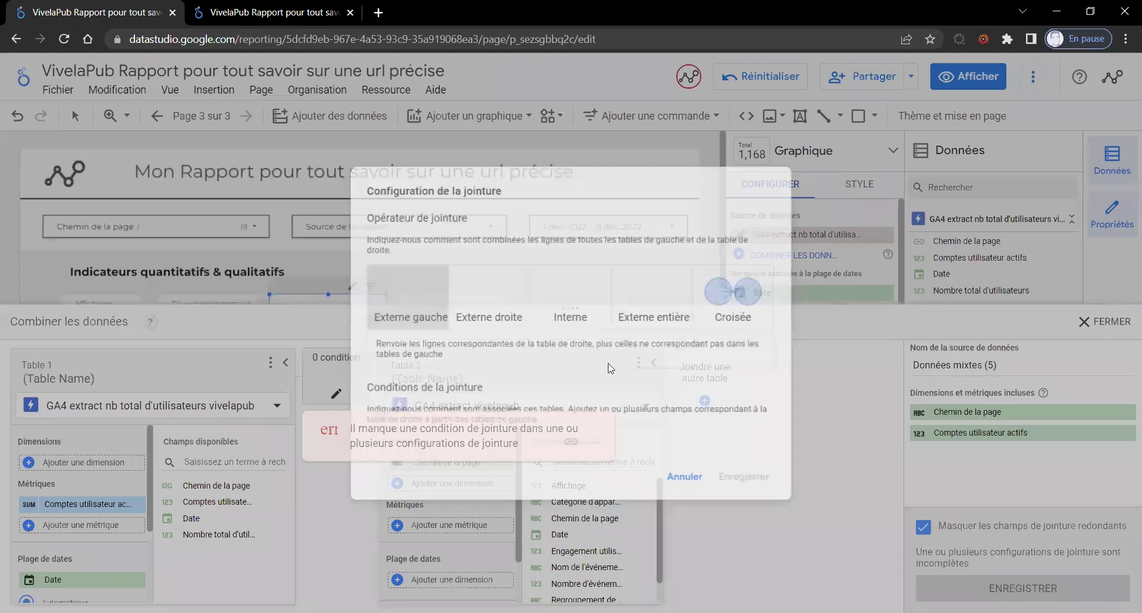
pyautogui.click(746, 314)
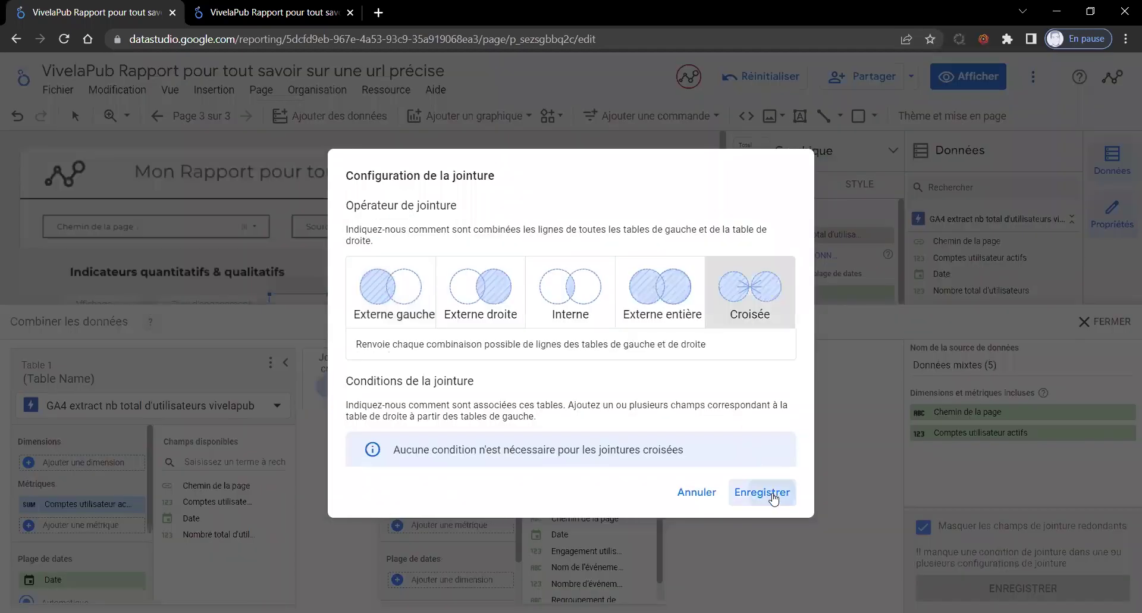
pyautogui.click(768, 492)
# - Replace the second table's Chemin de la page dimension with the Engagement utilisateur metric, set its date range to Date, and save the blend
pyautogui.click(508, 463)
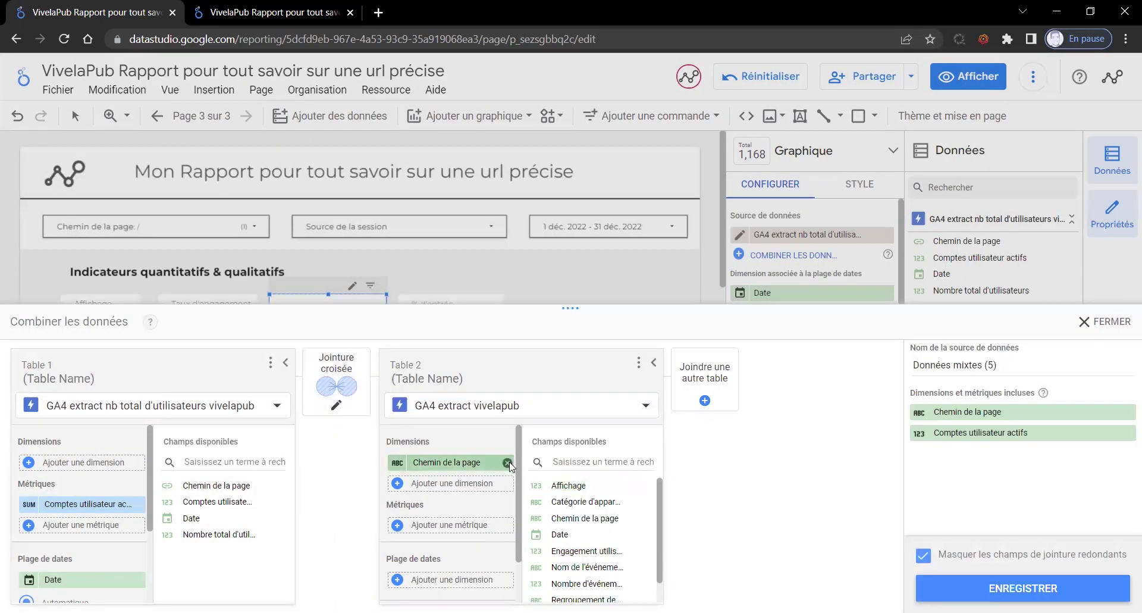
pyautogui.click(474, 510)
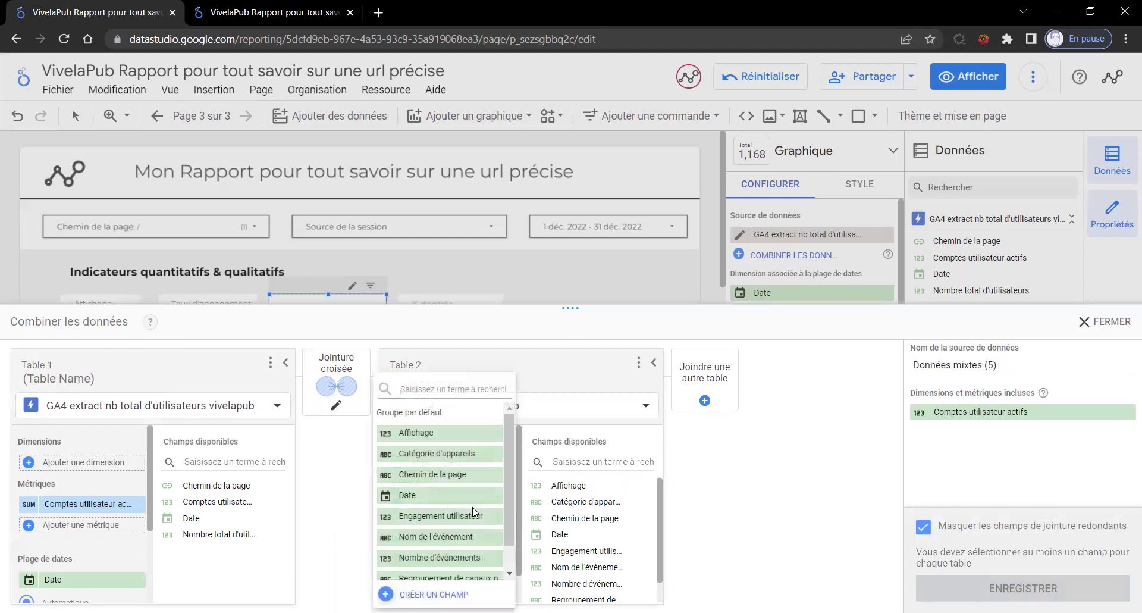
pyautogui.click(474, 515)
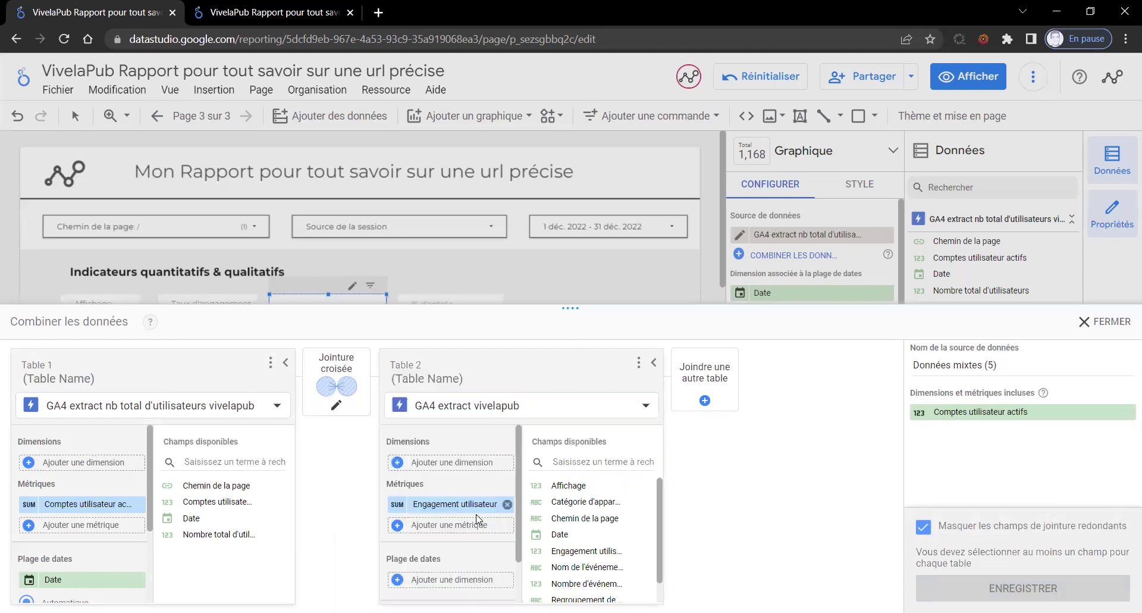
pyautogui.scroll(-1, 476, 518)
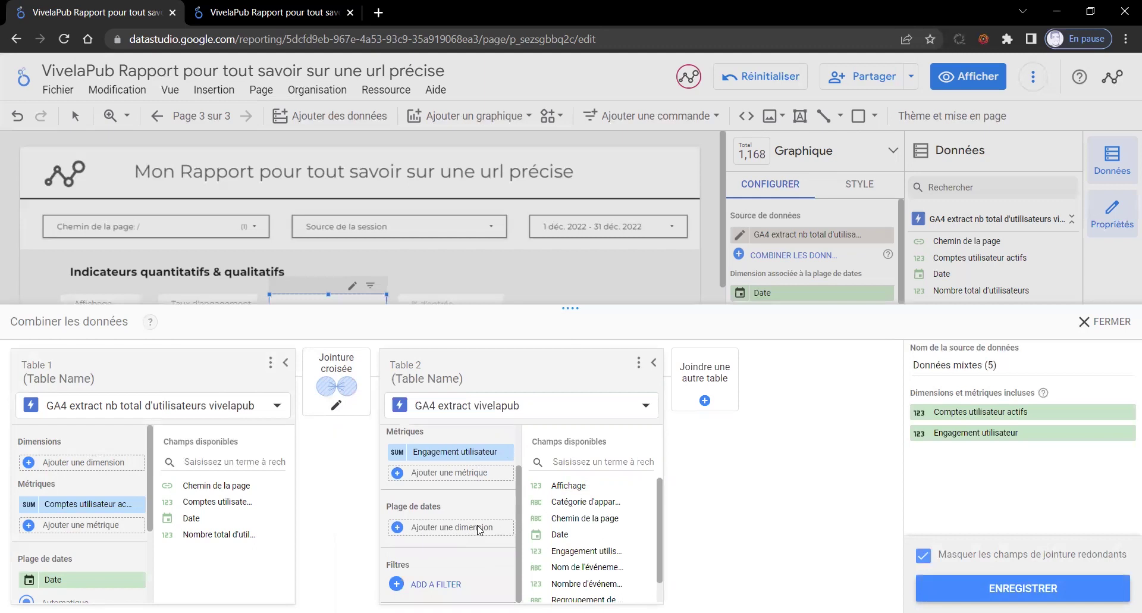
pyautogui.click(479, 527)
pyautogui.click(444, 445)
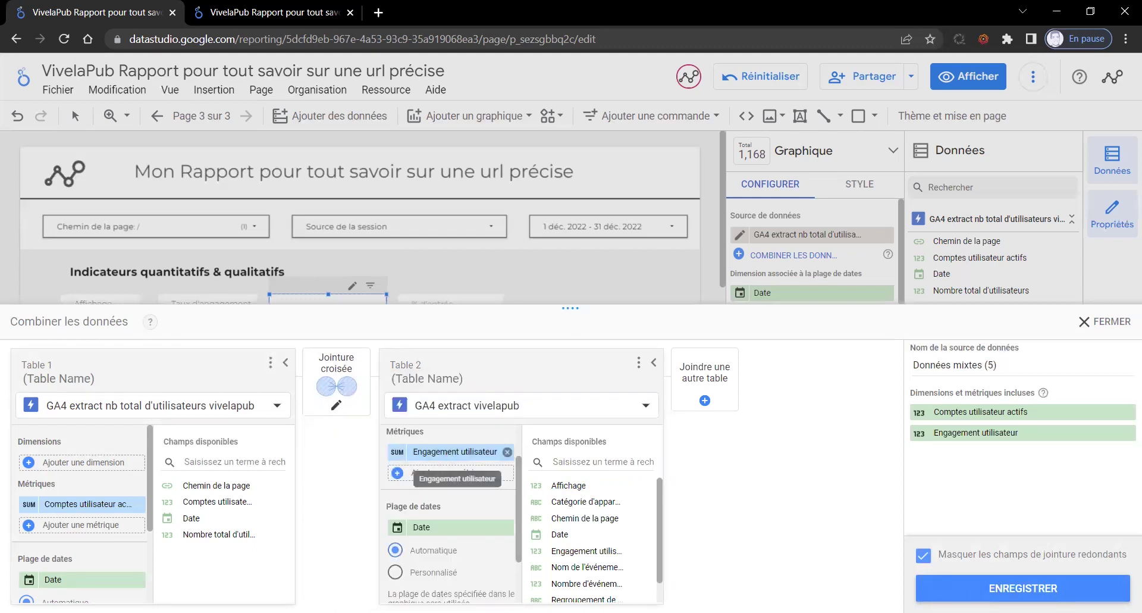
pyautogui.click(1040, 588)
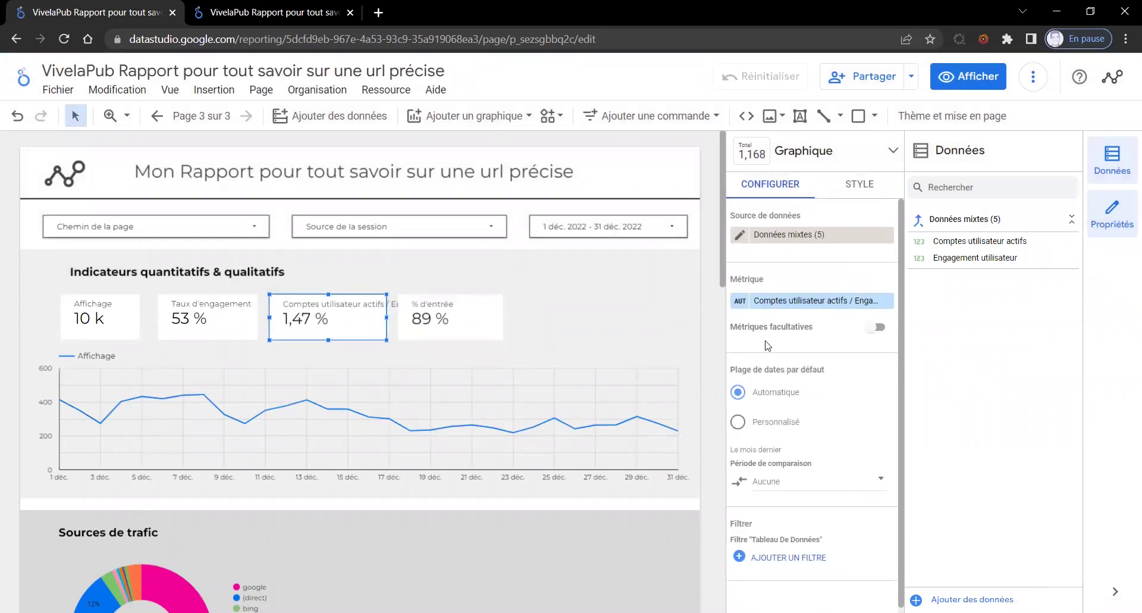
# - Invert the scorecard metric's formula to SUM(Engagement utilisateur)/SUM(Comptes utilisateur actifs) and review it
pyautogui.click(739, 301)
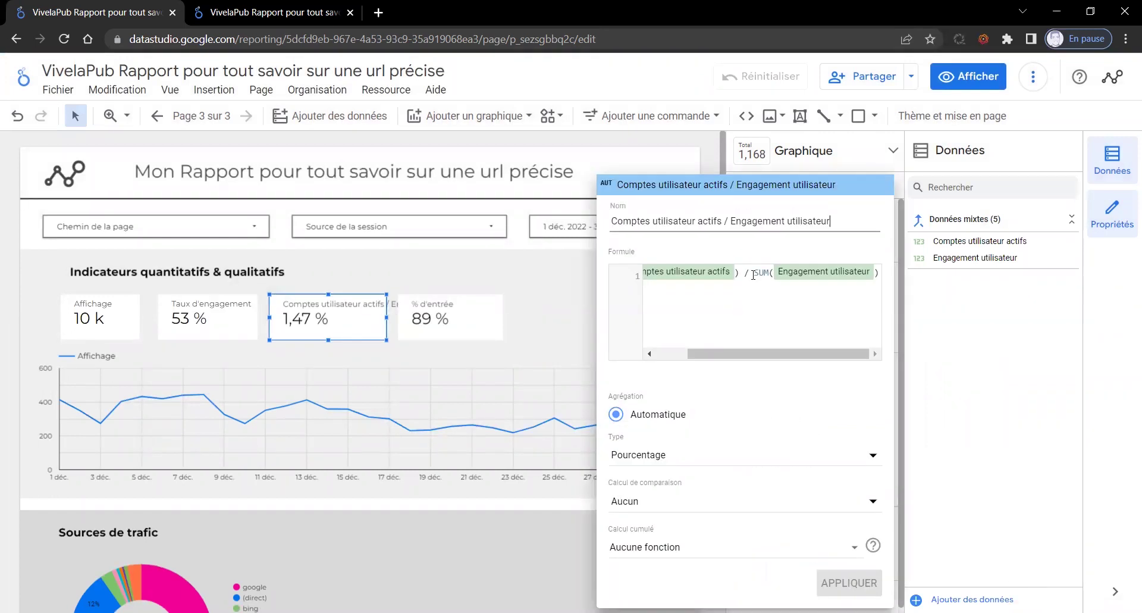
pyautogui.click(752, 272)
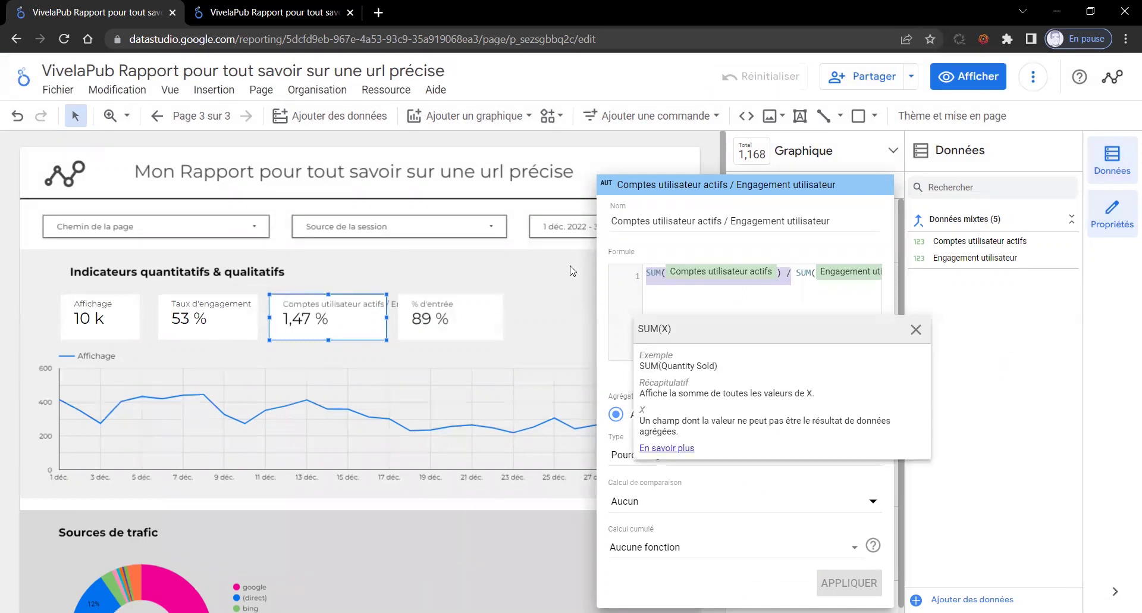
pyautogui.hotkey('shift', 'Home')
pyautogui.press('BackSpace')
pyautogui.press('End')
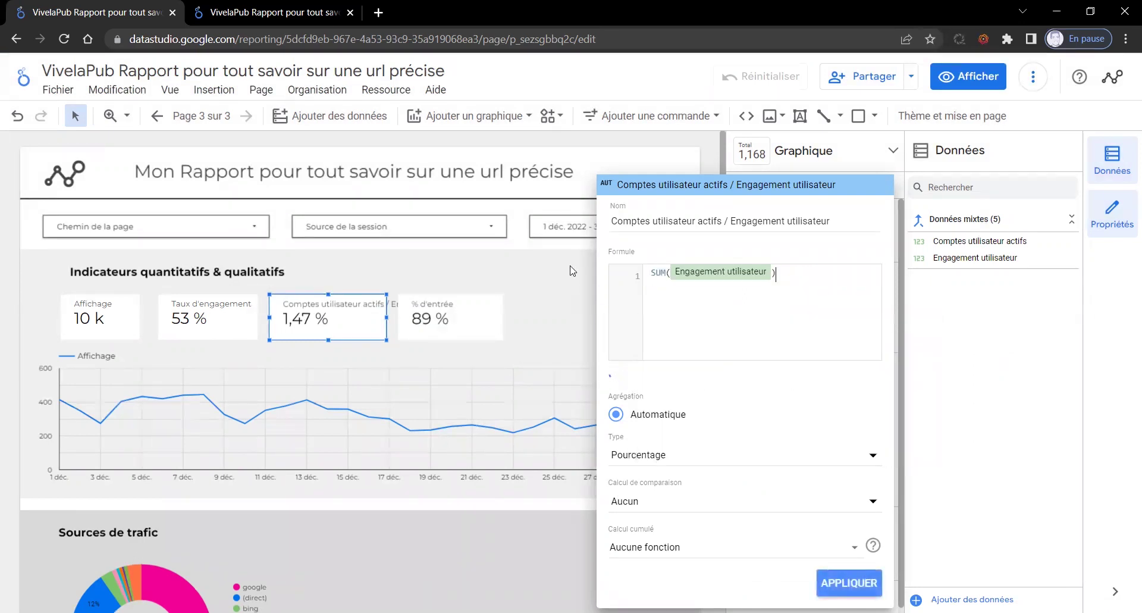
pyautogui.write('SUM(Comptes utilisateur actifs) /')
pyautogui.click(732, 271)
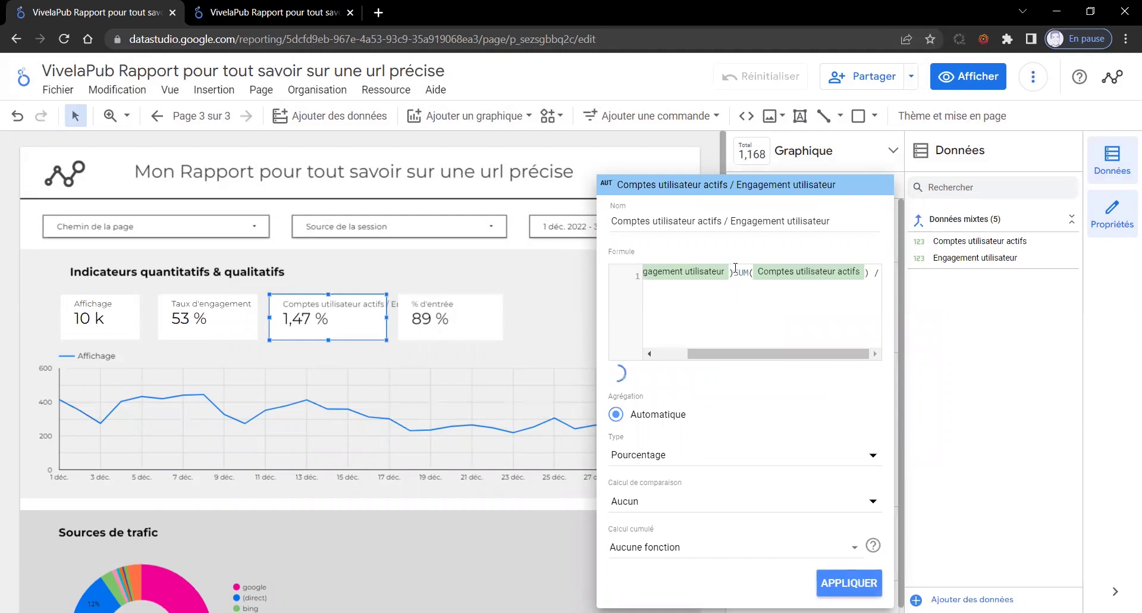
pyautogui.write('/')
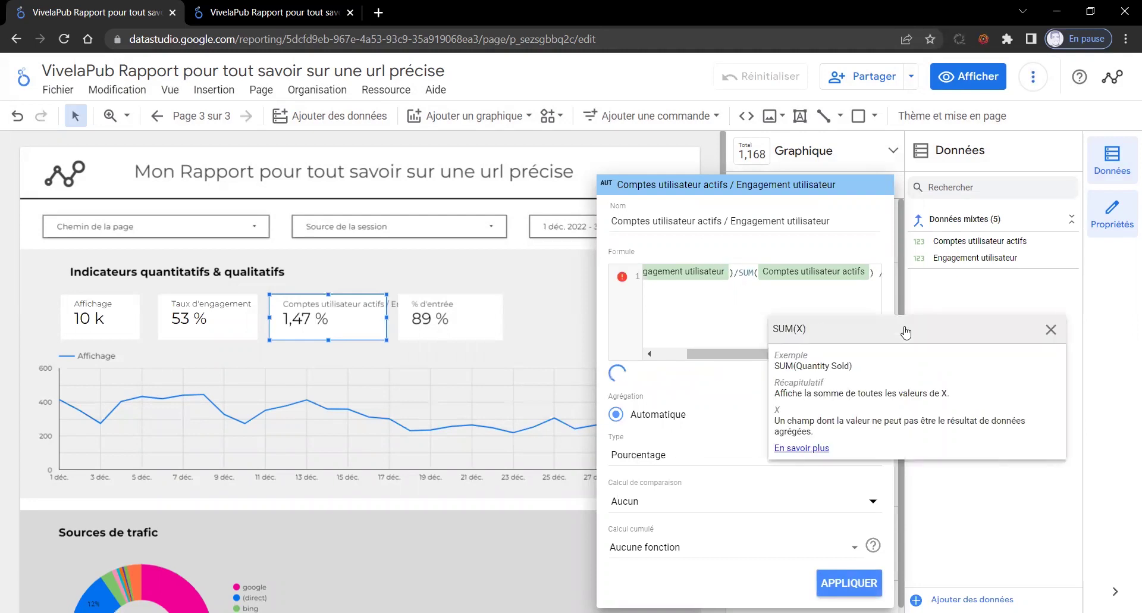
pyautogui.click(875, 275)
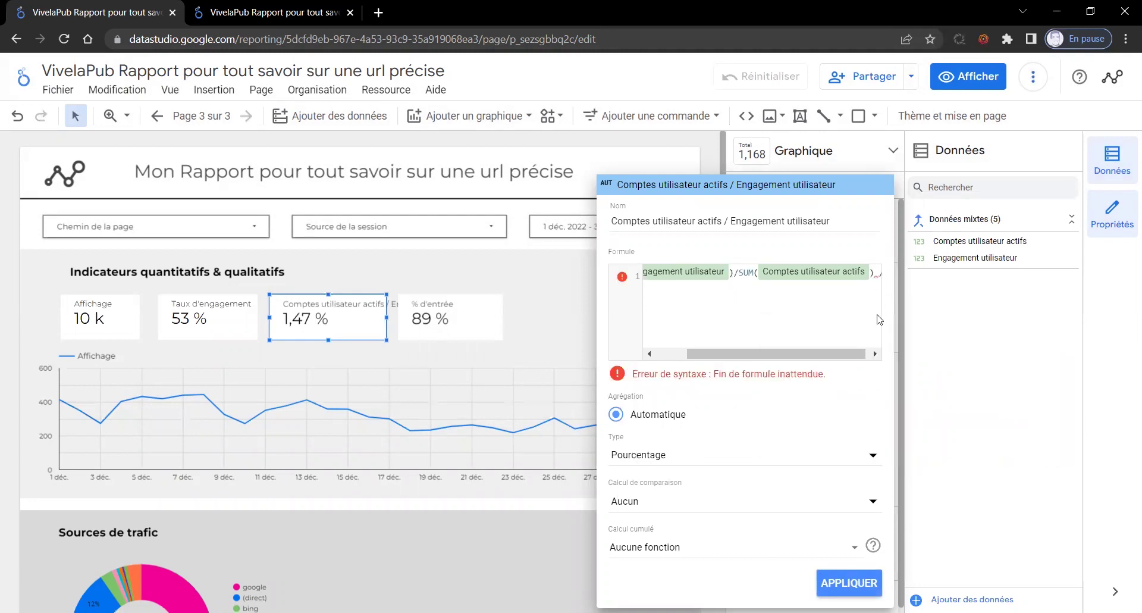
pyautogui.press('BackSpace')
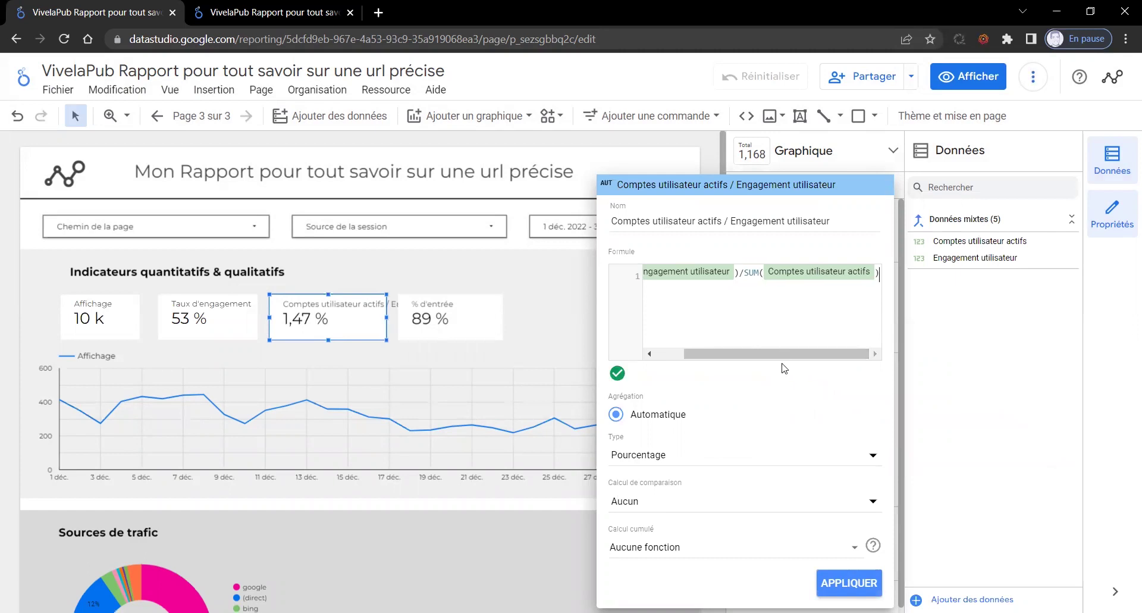
pyautogui.moveTo(765, 357); pyautogui.dragTo(691, 299)
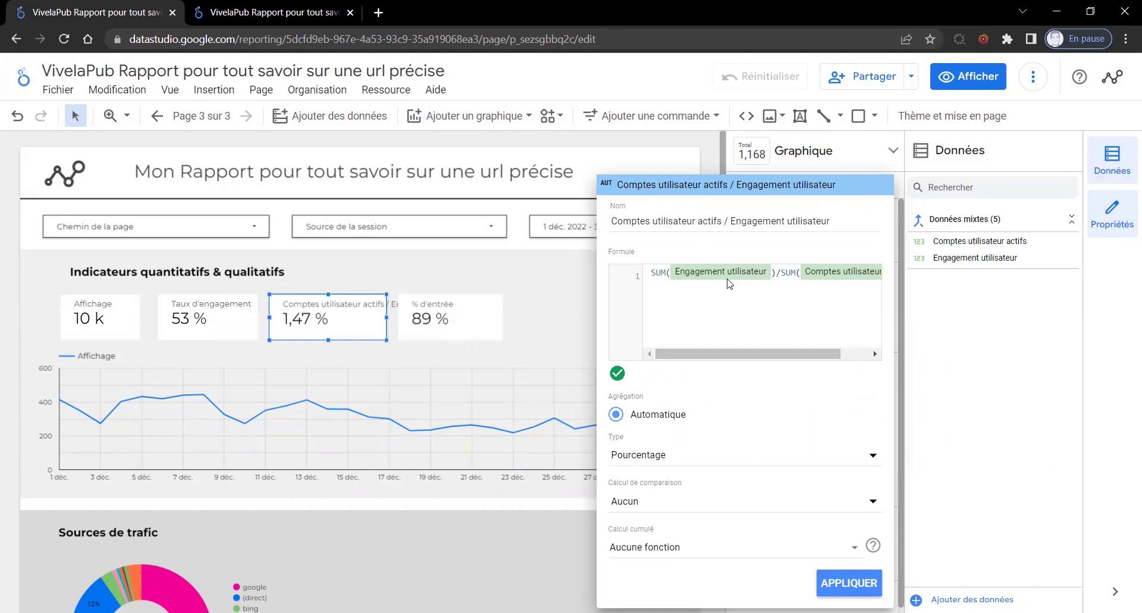
pyautogui.moveTo(747, 353); pyautogui.dragTo(777, 353)
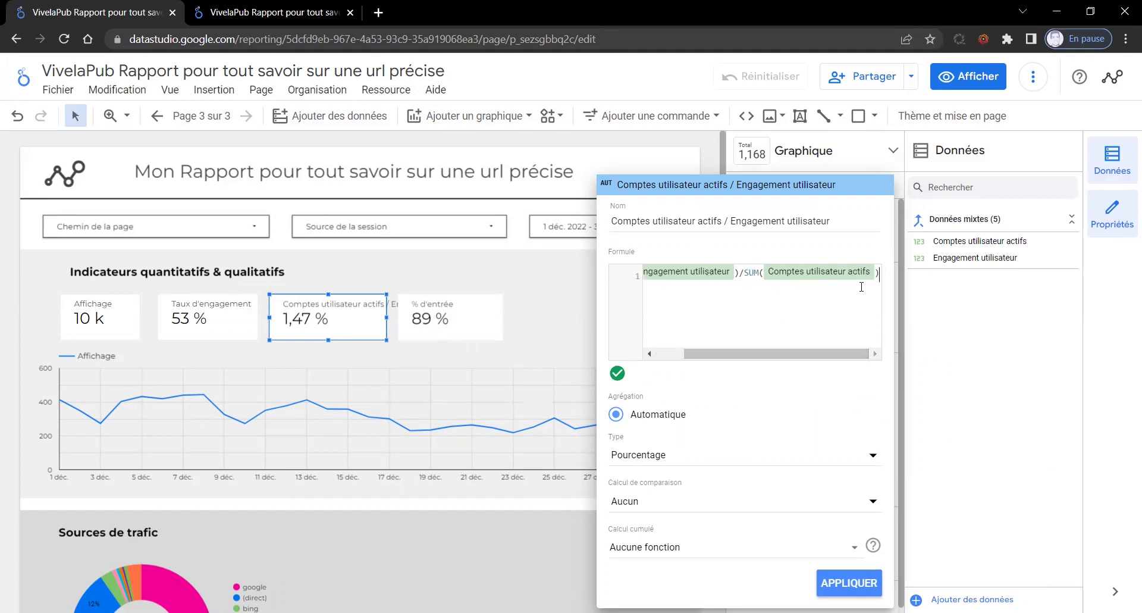
# - Set the scorecard metric's type to Durée (s) and apply the metric changes
pyautogui.click(707, 459)
pyautogui.moveTo(720, 469)
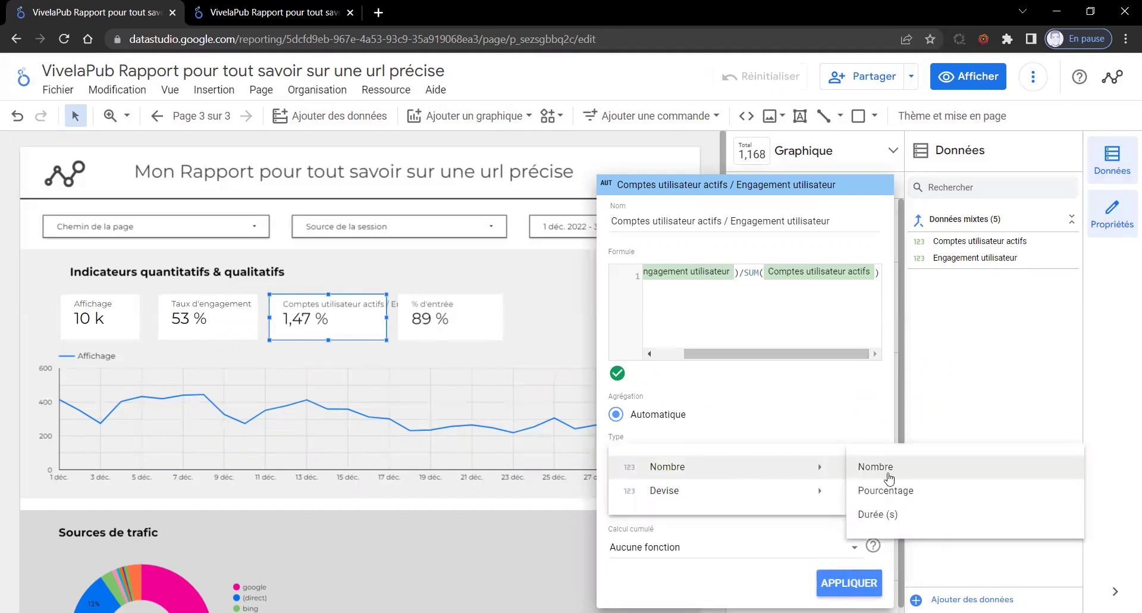
pyautogui.click(894, 515)
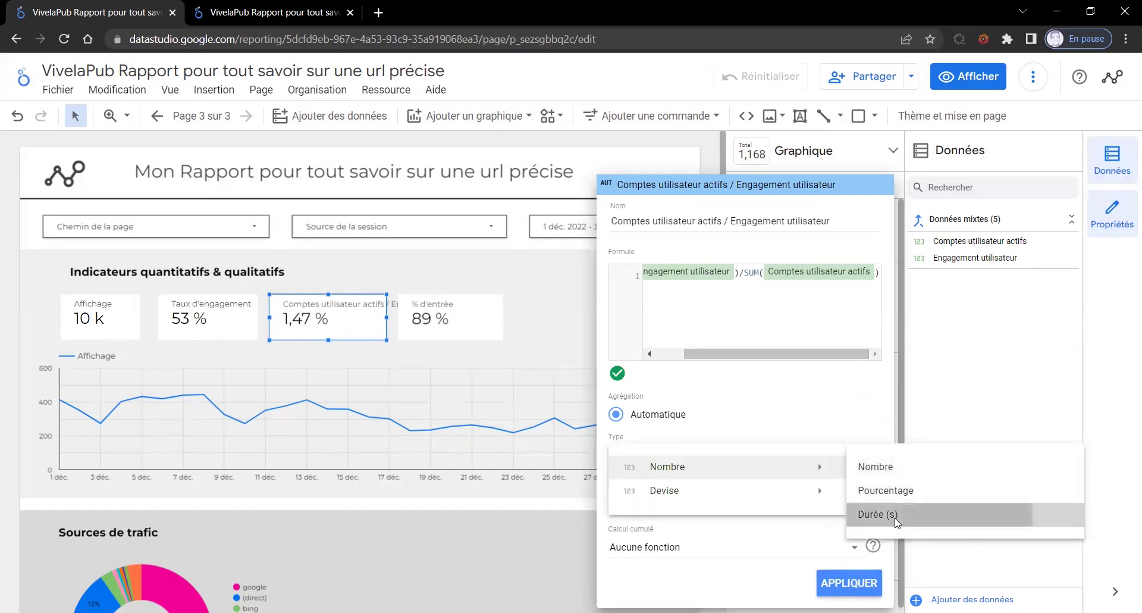
pyautogui.click(856, 584)
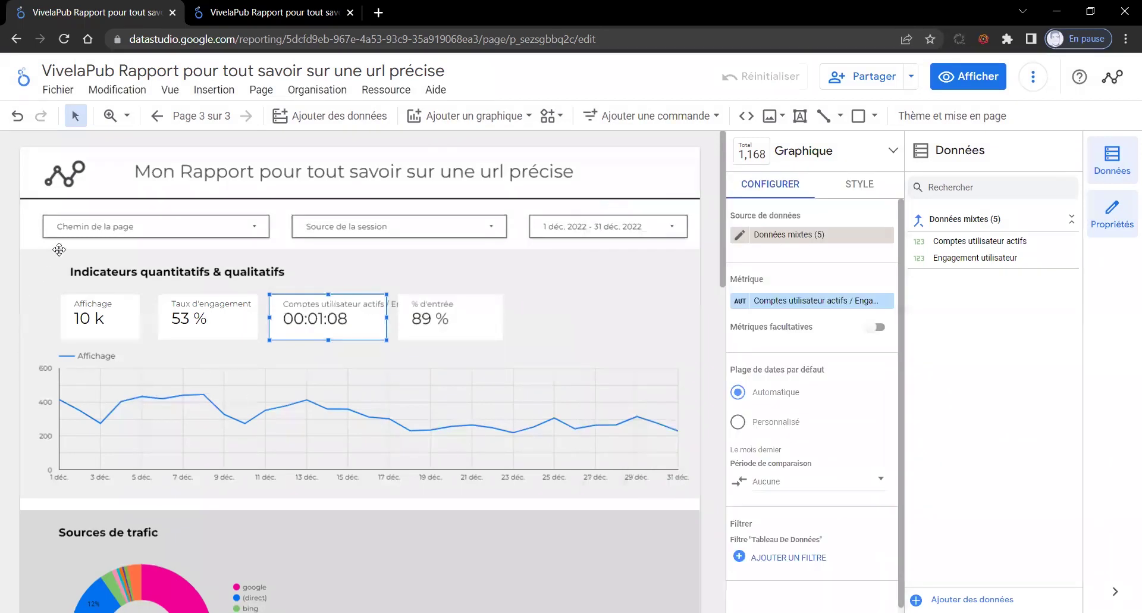
# - Filter the extract-based page to only the "/" value of Chemin de la page and compare its scorecards with the original GA4 page
pyautogui.click(89, 229)
pyautogui.click(89, 229)
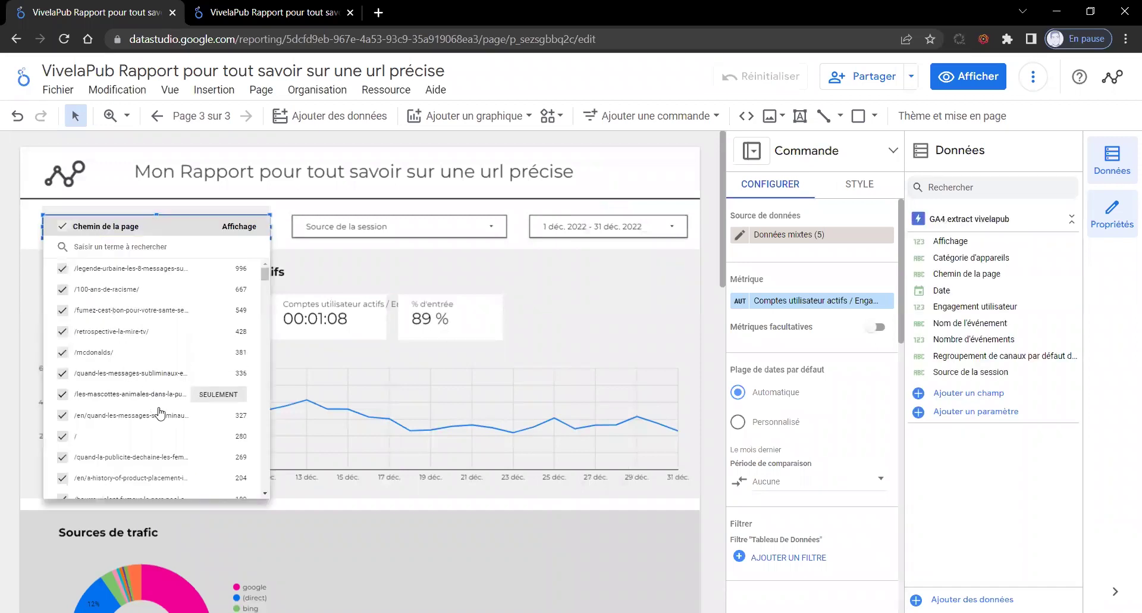
pyautogui.click(220, 437)
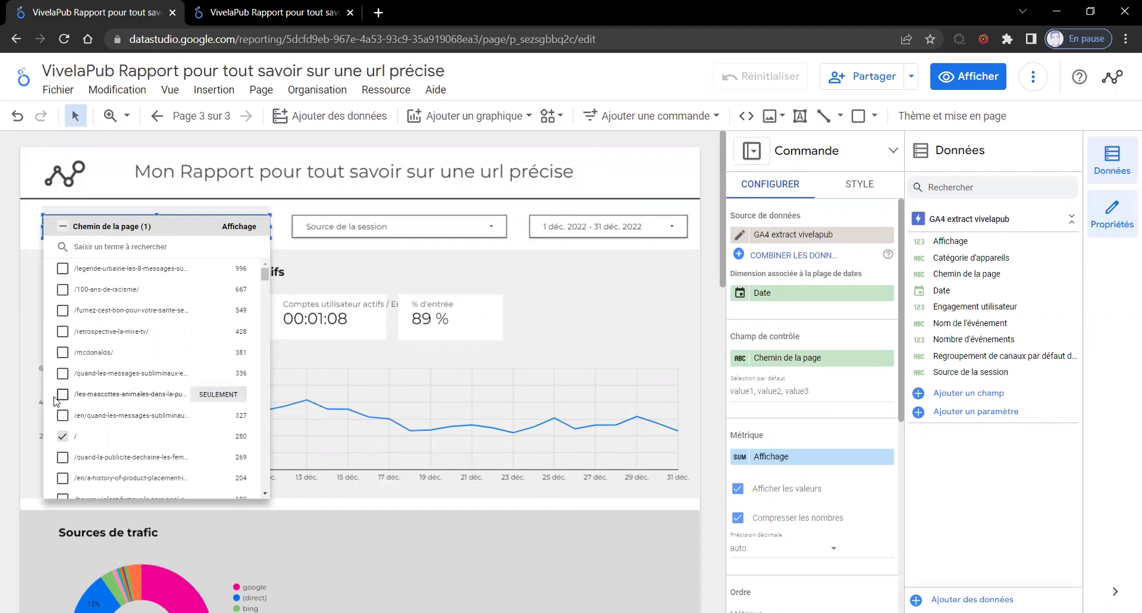
pyautogui.click(10, 407)
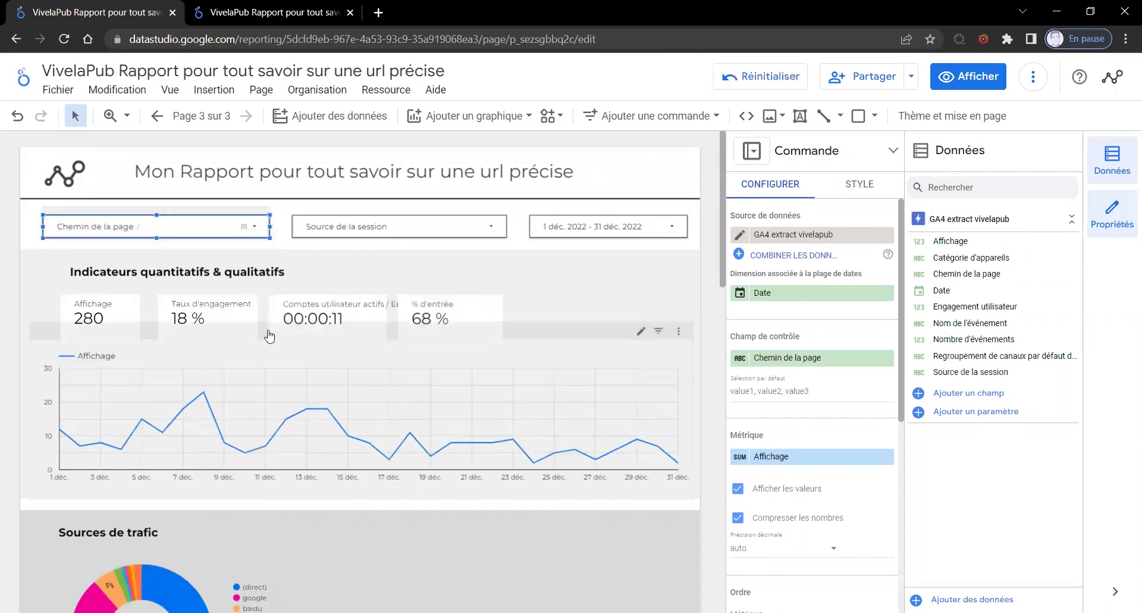
pyautogui.hotkey('ctrl', 'Tab')
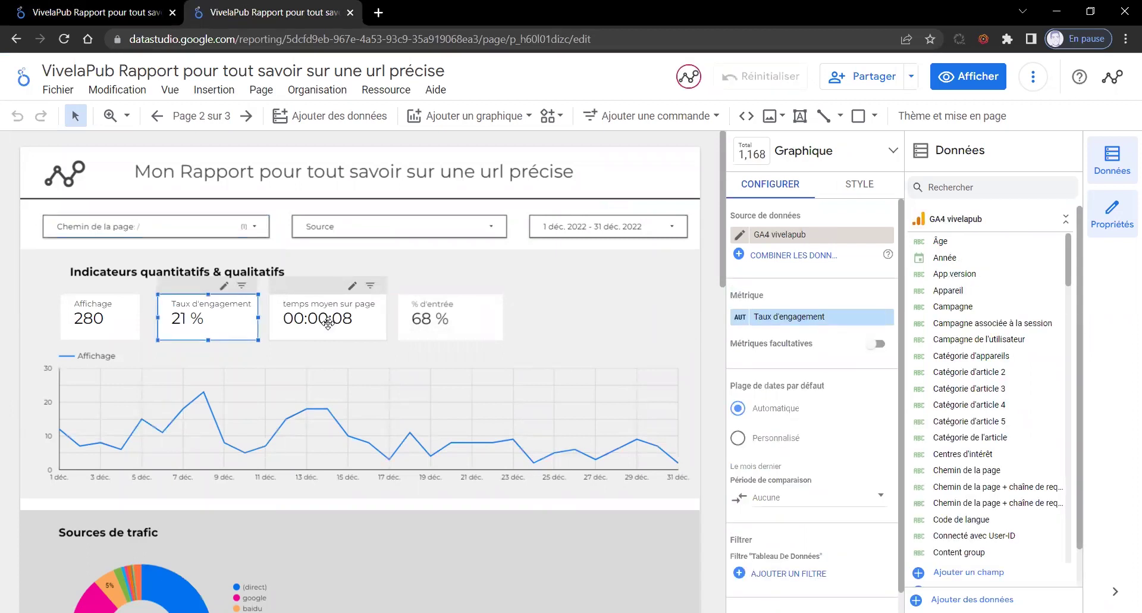
pyautogui.hotkey('ctrl', 'Tab')
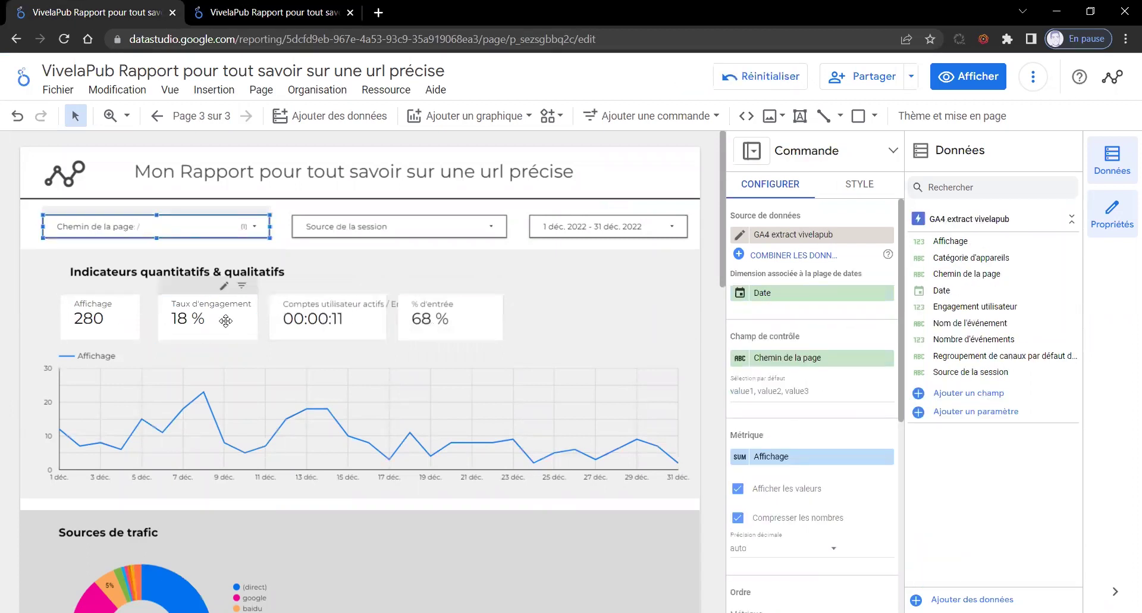
# - Rename the engagement-per-active-user scorecard metric as "temps moyen sur page"
pyautogui.click(345, 333)
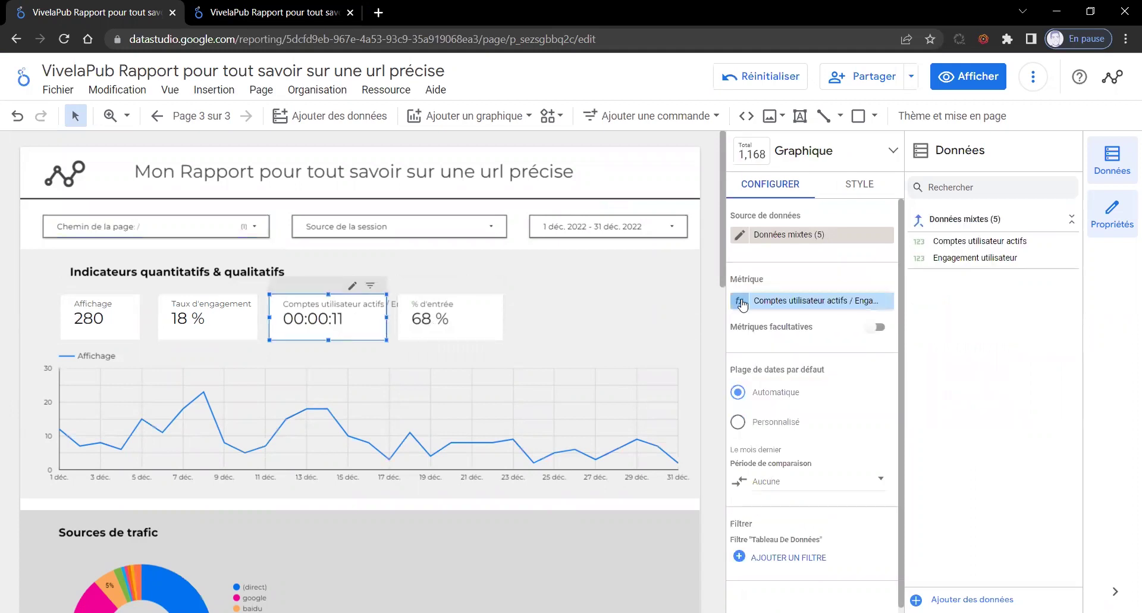
pyautogui.click(740, 301)
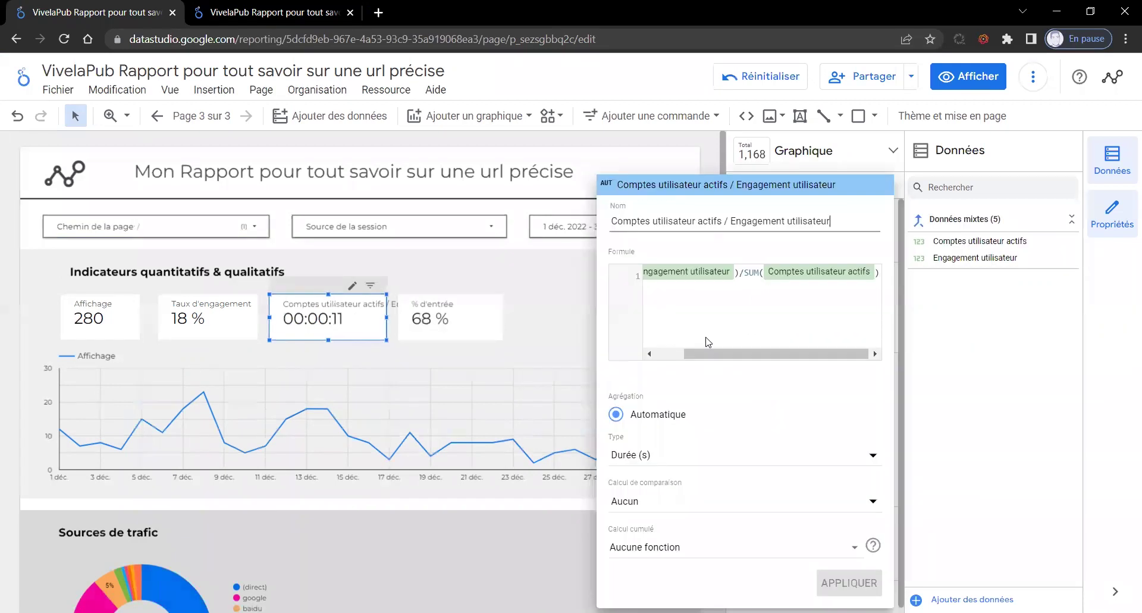
pyautogui.tripleClick(718, 218)
pyautogui.write('s m')
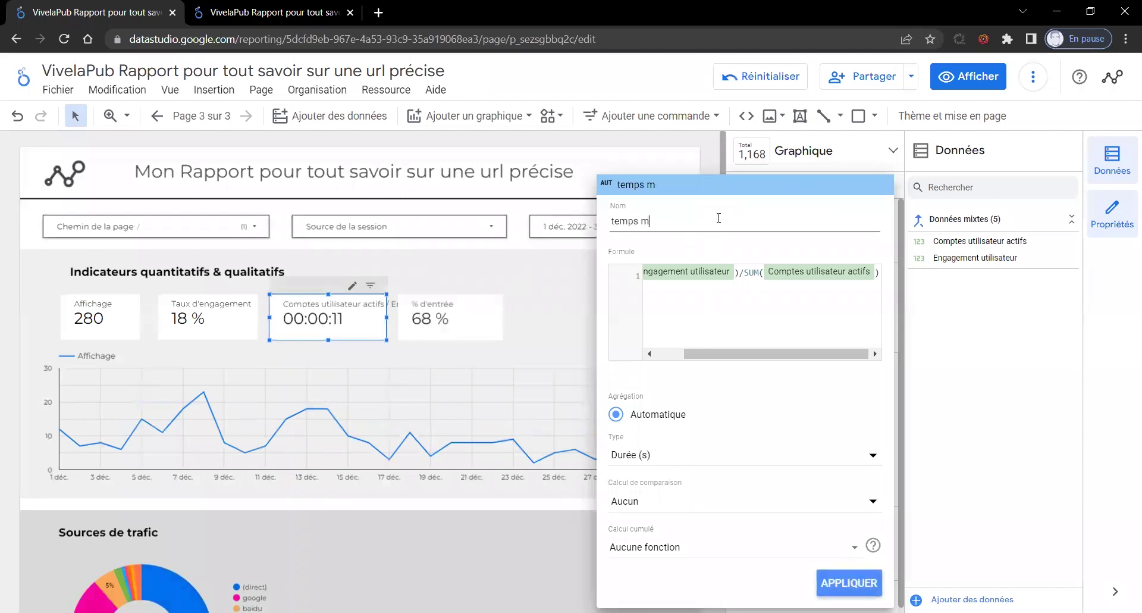
pyautogui.write('oyen sur page')
pyautogui.click(3, 330)
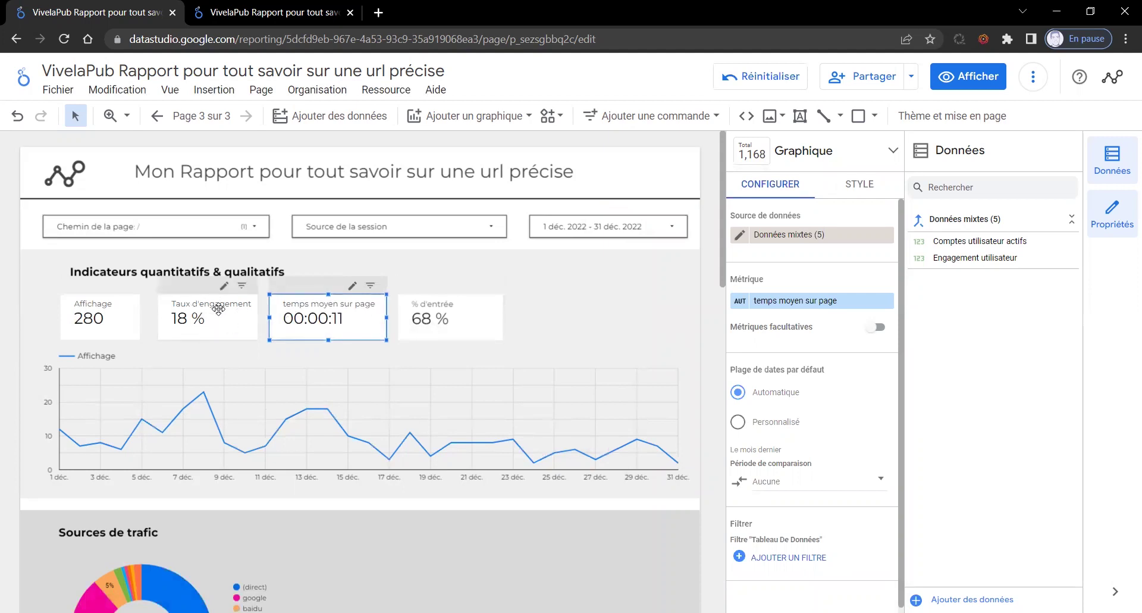
# - Compare the Taux d'engagement and temps moyen sur page scorecards between the extract-based page and the original GA4 page
pyautogui.hotkey('ctrl', 'Tab')
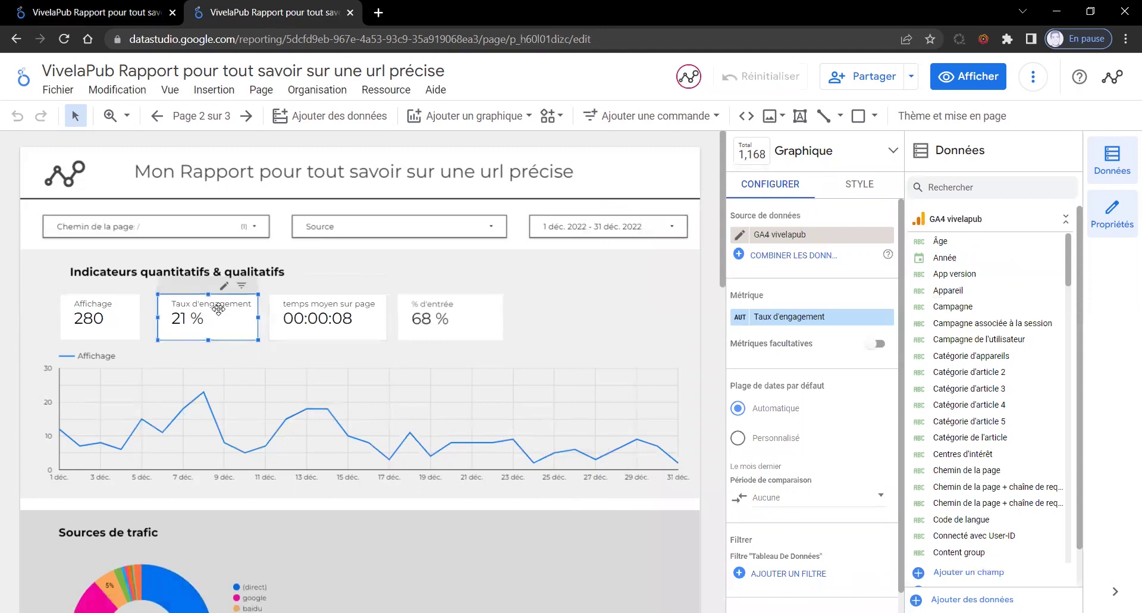
pyautogui.hotkey('ctrl', 'Tab')
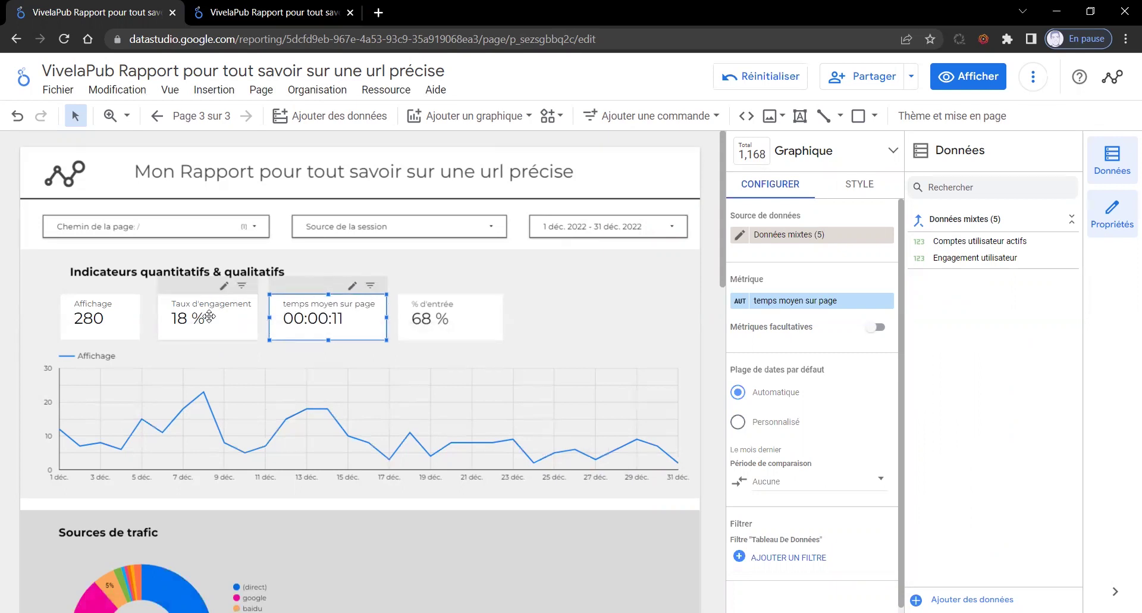
pyautogui.hotkey('ctrl', 'Tab')
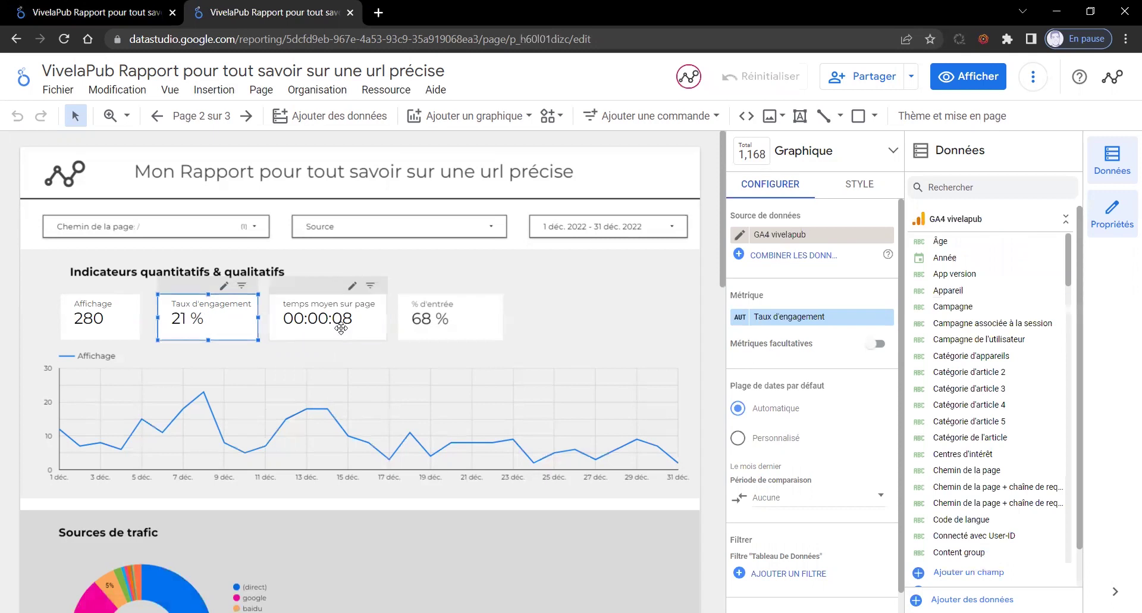
# - Compare the Affichage trend, Sources de trafic, visitor origin and Catégorie d'appareil charts between the original and extract-based pages
pyautogui.scroll(-3, 95, 330)
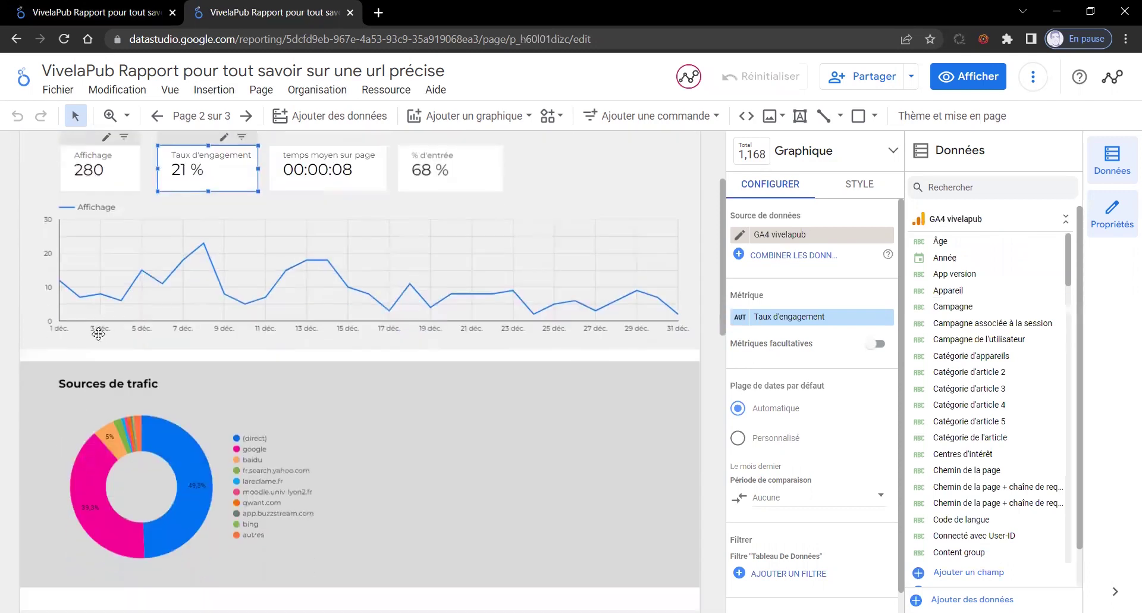
pyautogui.hotkey('ctrl', 'Tab')
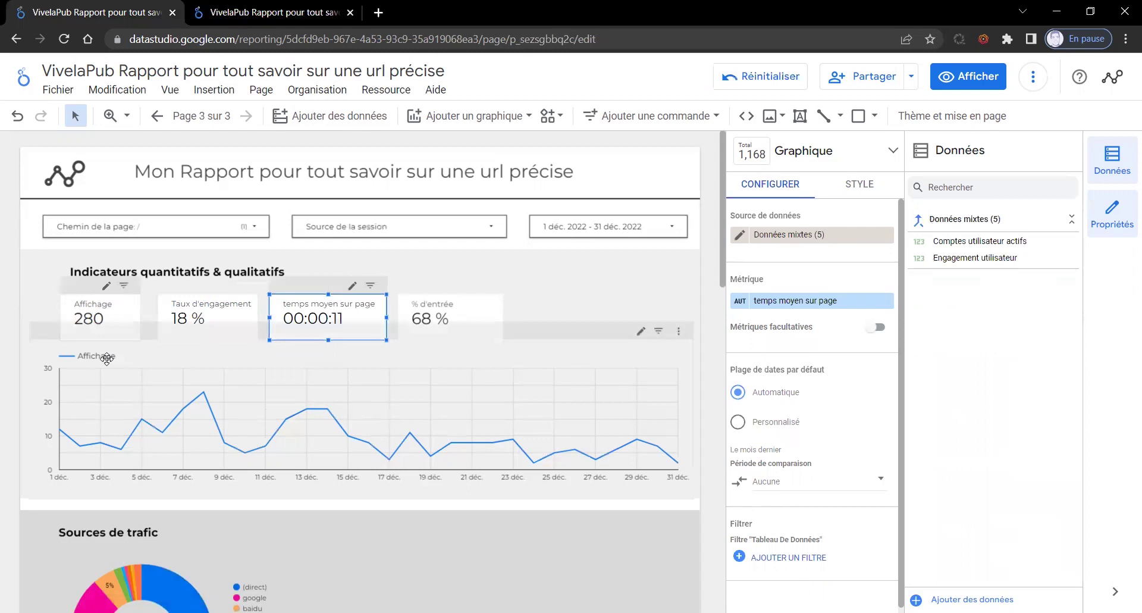
pyautogui.scroll(-3, 80, 332)
pyautogui.hotkey('ctrl', 'Tab')
pyautogui.scroll(-3, 80, 332)
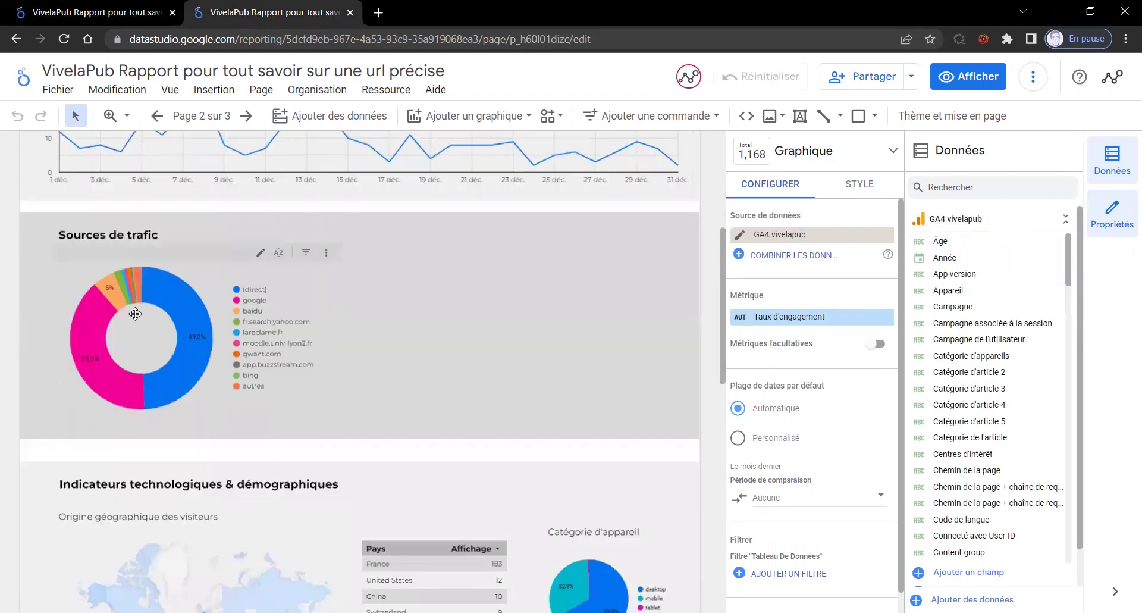
pyautogui.hotkey('ctrl', 'Tab')
pyautogui.scroll(-8, 42, 364)
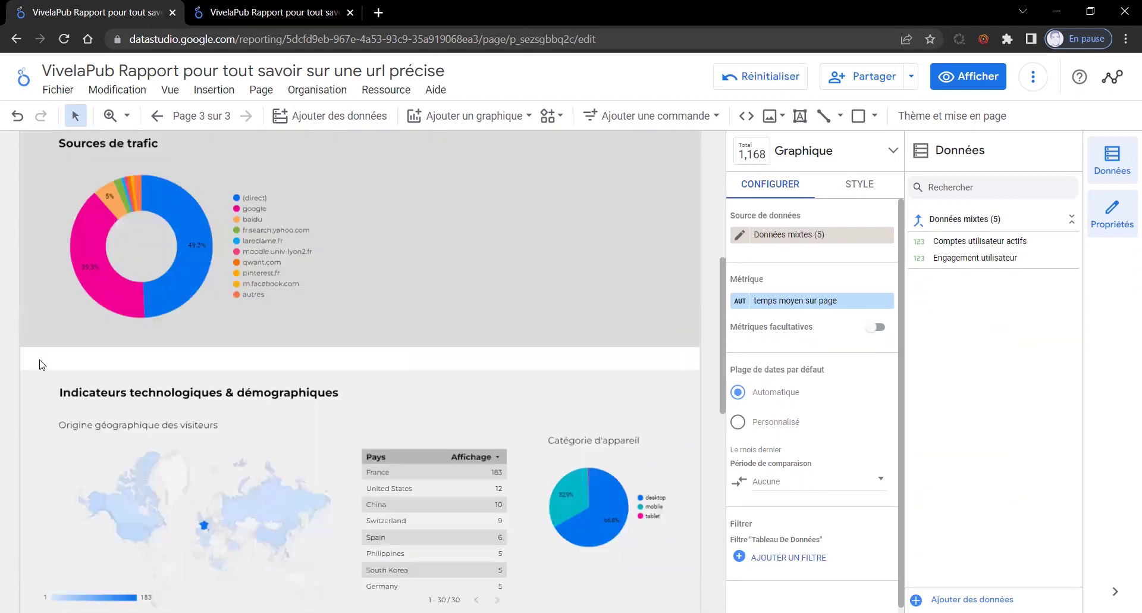
pyautogui.scroll(1, 299, 308)
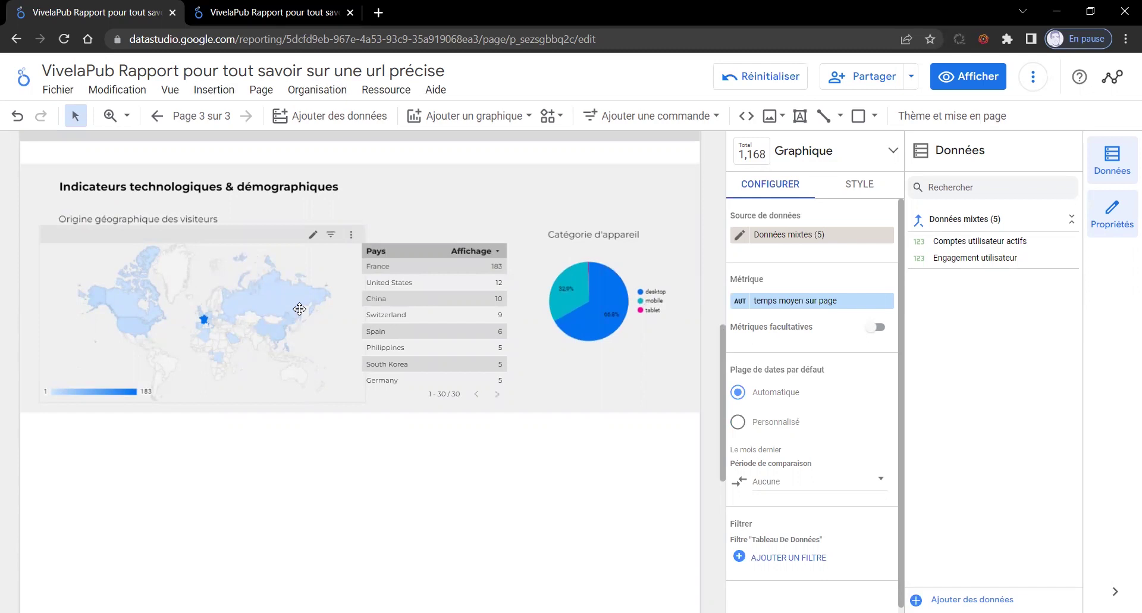
pyautogui.moveTo(625, 312)
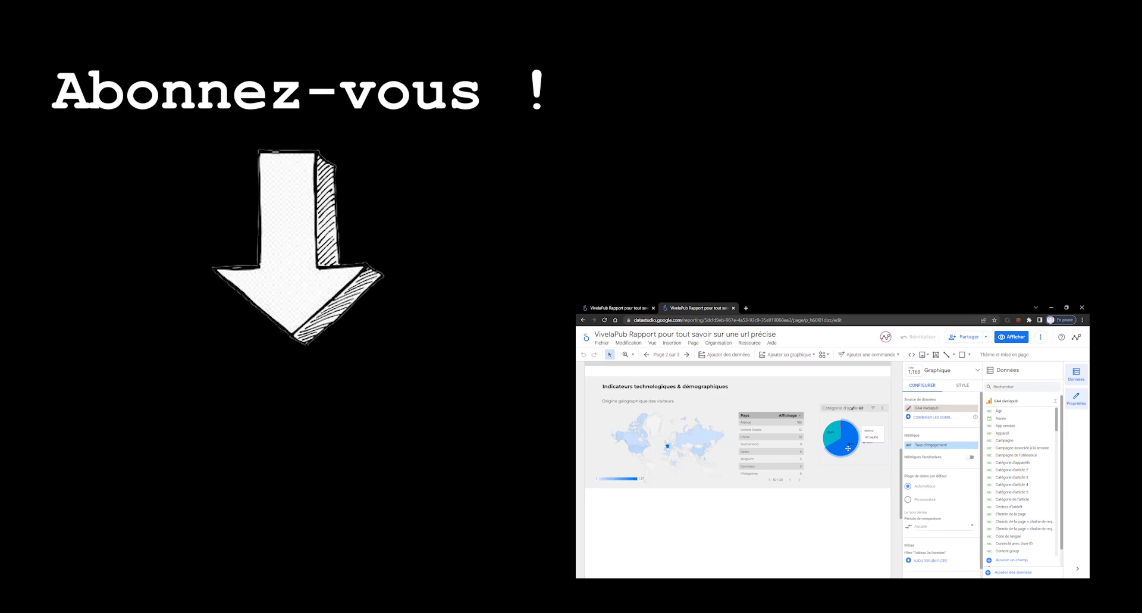
pyautogui.hotkey('ctrl', 'shift', 'Tab')
pyautogui.scroll(10, 714, 472)
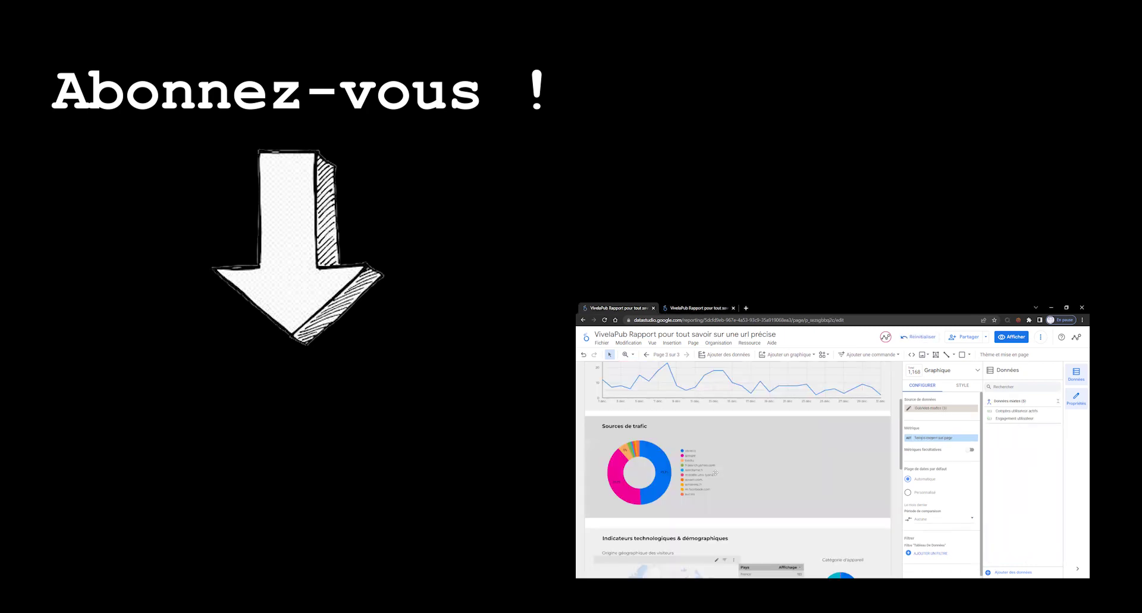
pyautogui.scroll(1, 715, 471)
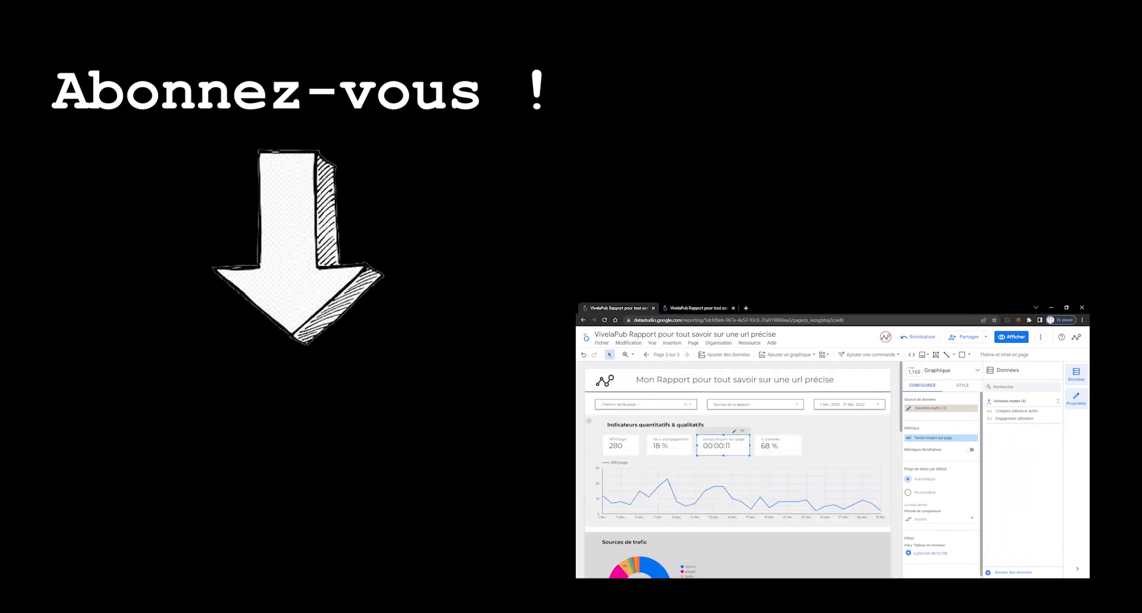